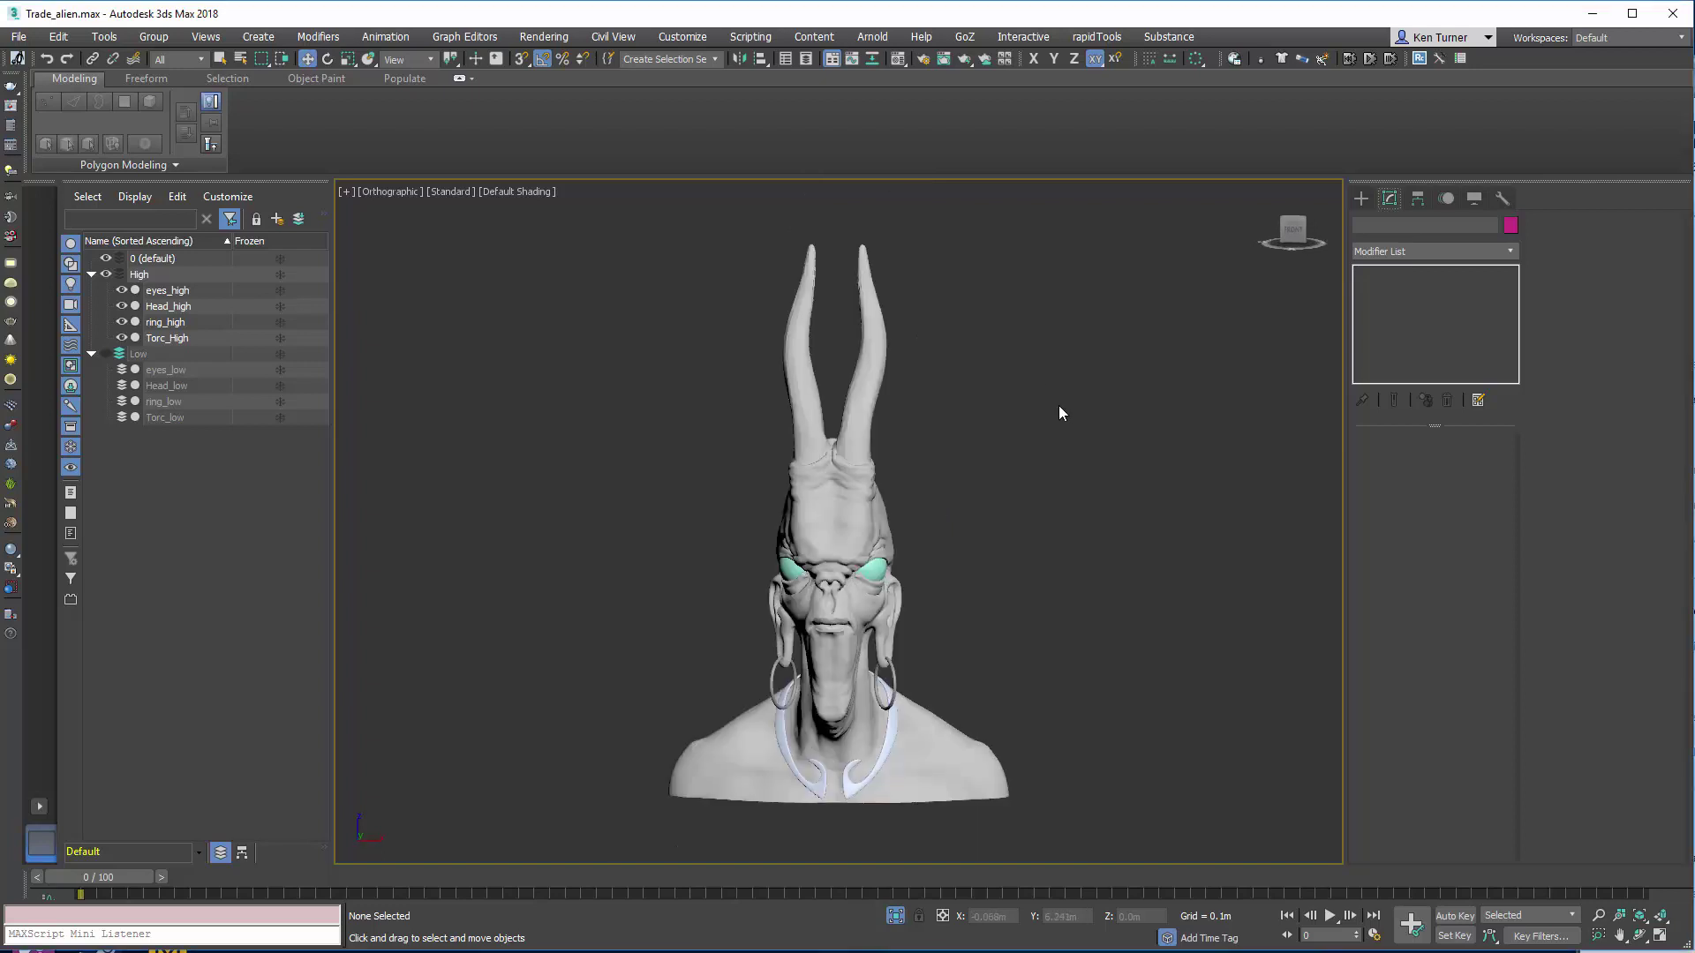
Step: Examine the high-poly alien bust from close up and slightly different angles, ending in the Front view
middle_click_drag(932, 477, 971, 425)
scroll(971, 427, "up", 3)
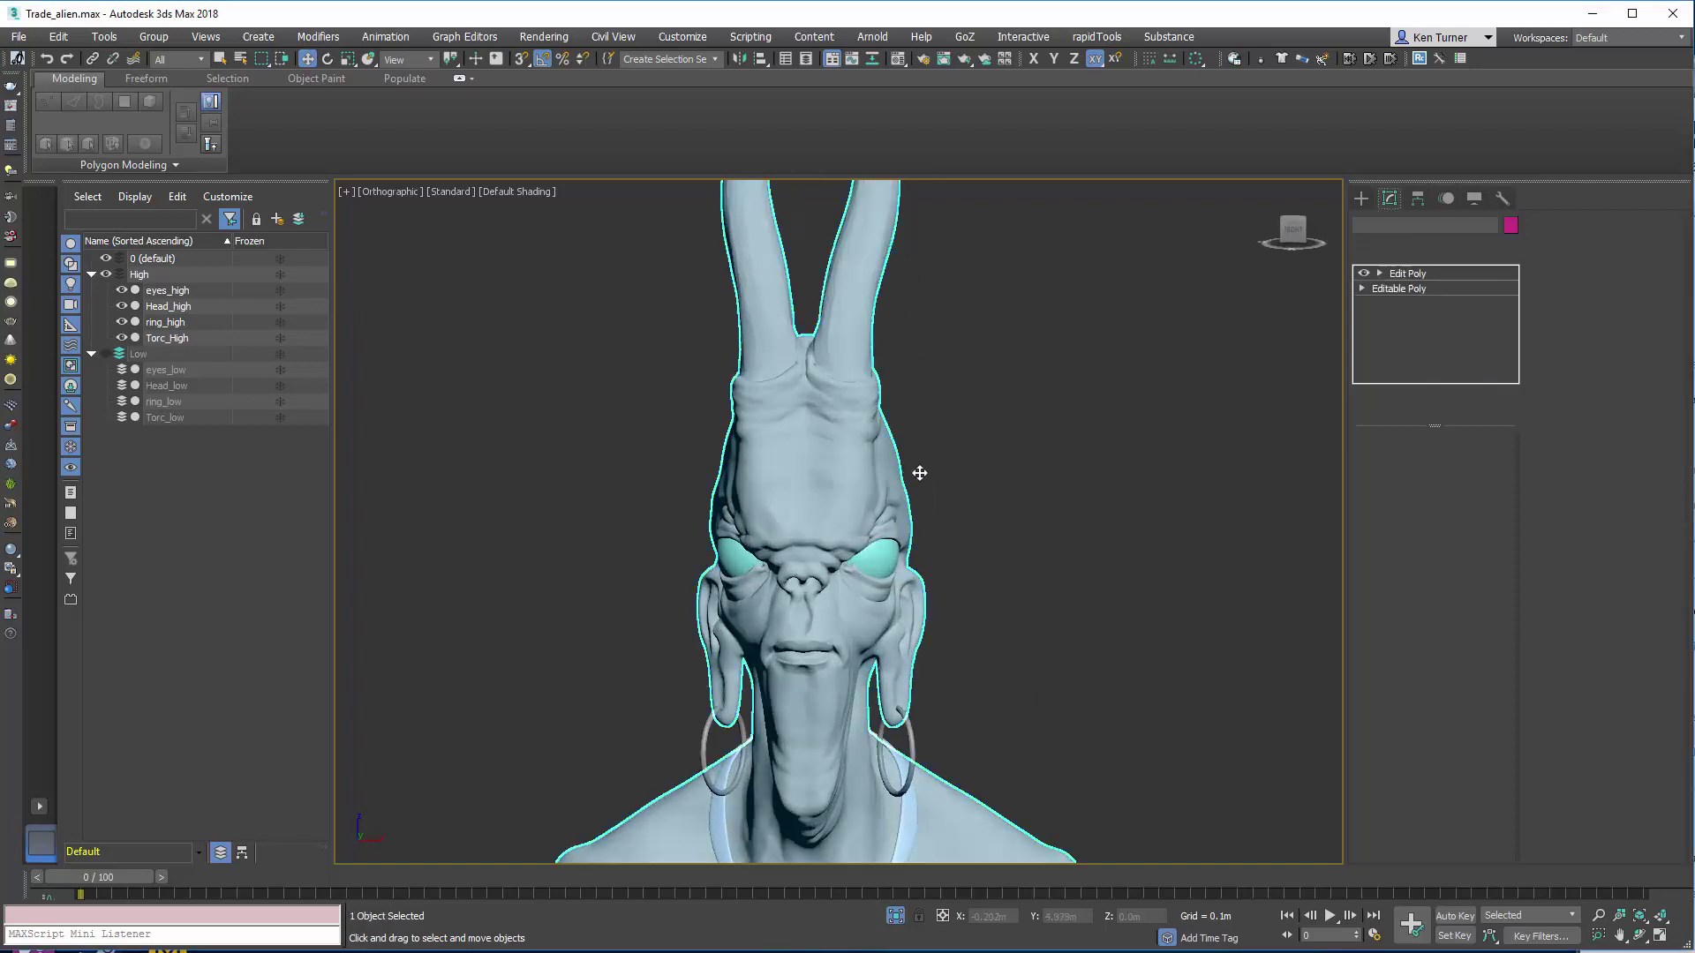
left_click(913, 468)
scroll(971, 457, "down", 3)
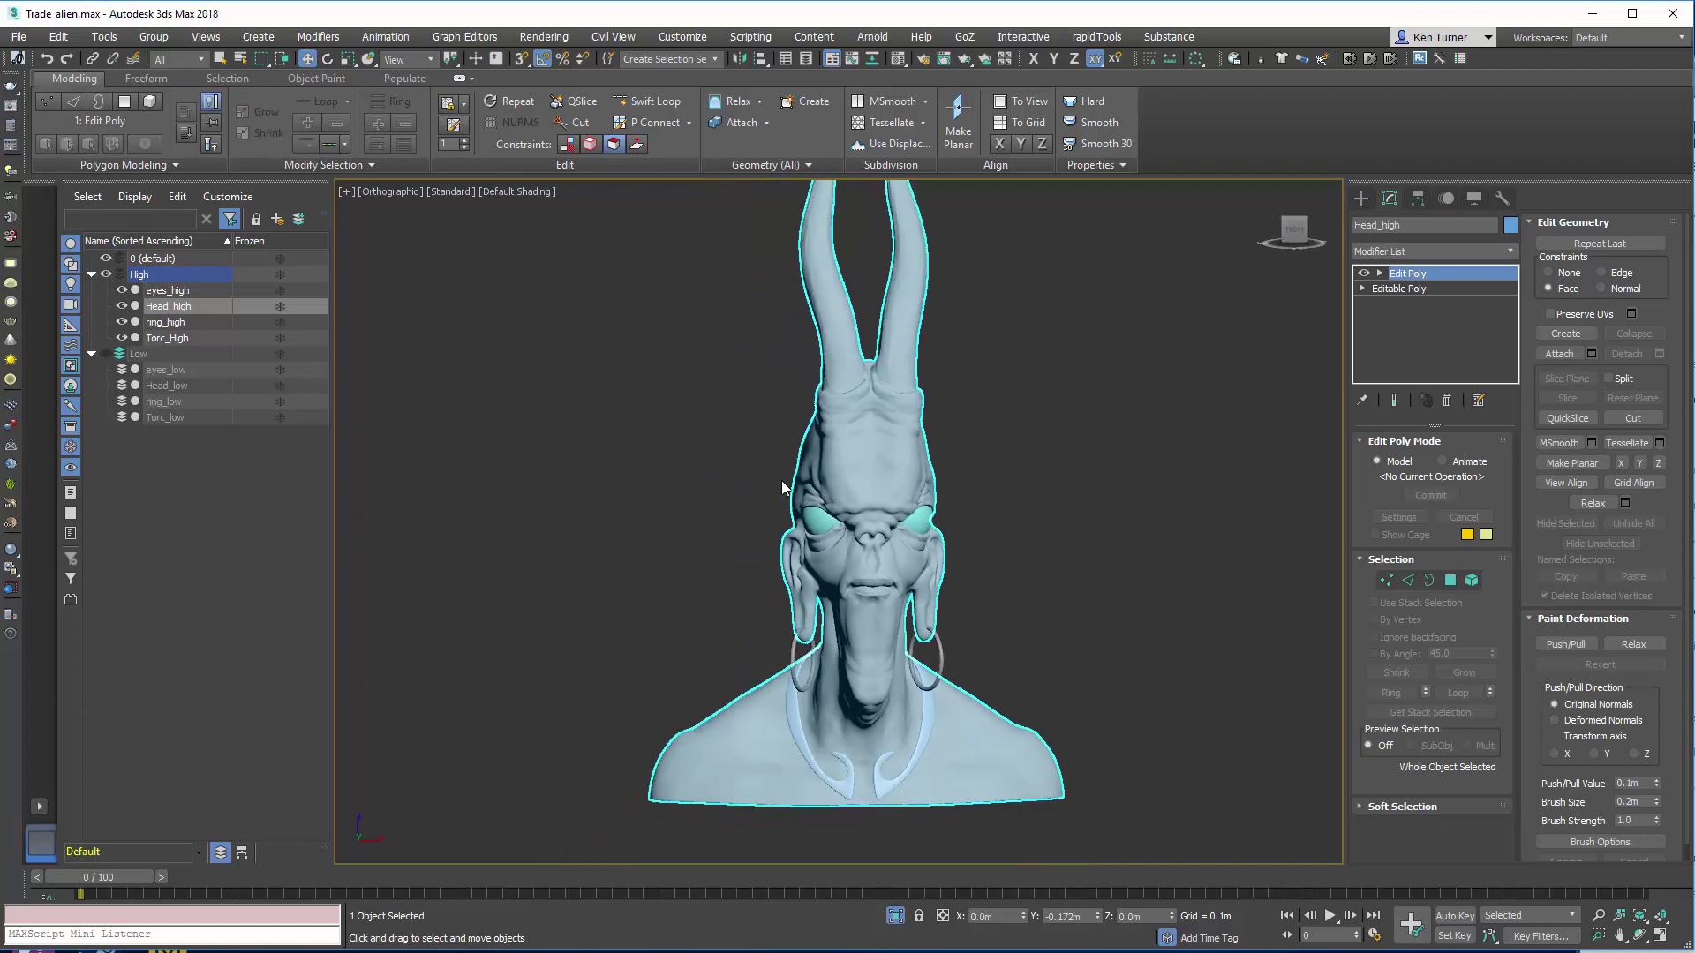
mouse_move(1013, 415)
middle_mouse_down("alt")
mouse_move(939, 425)
mouse_move(1003, 410)
middle_mouse_up("alt")
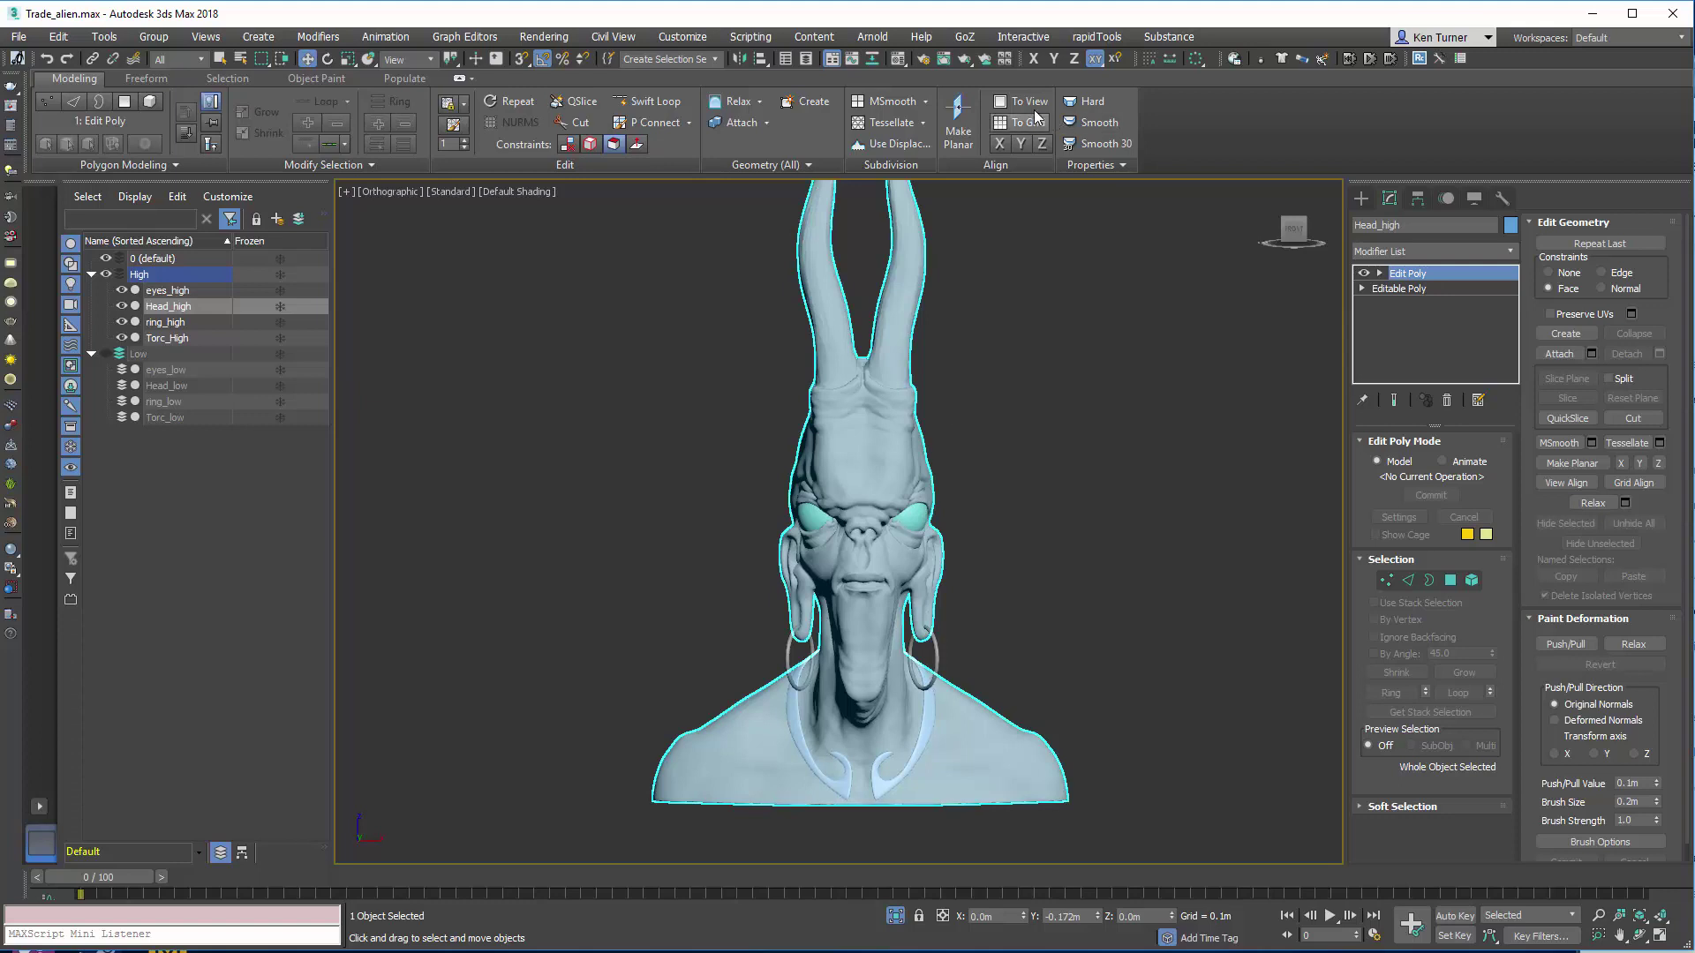
middle_click_drag(1028, 350, 1031, 351, "alt")
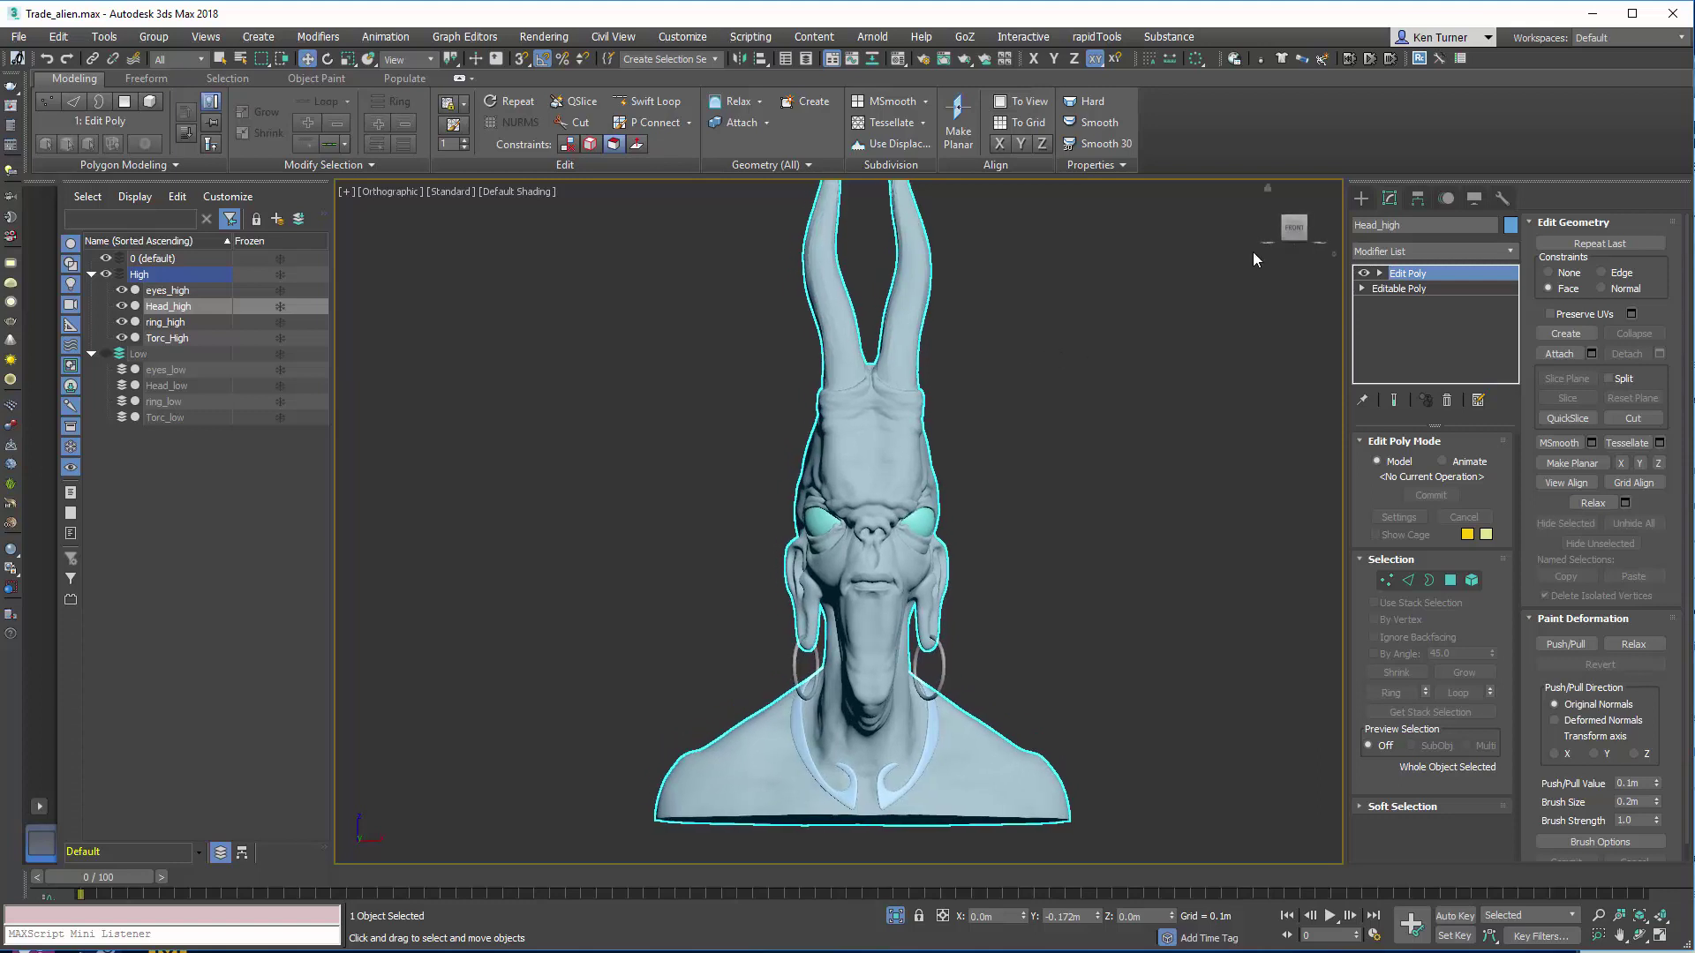
left_click(1290, 228)
middle_click_drag(1136, 328, 1108, 357)
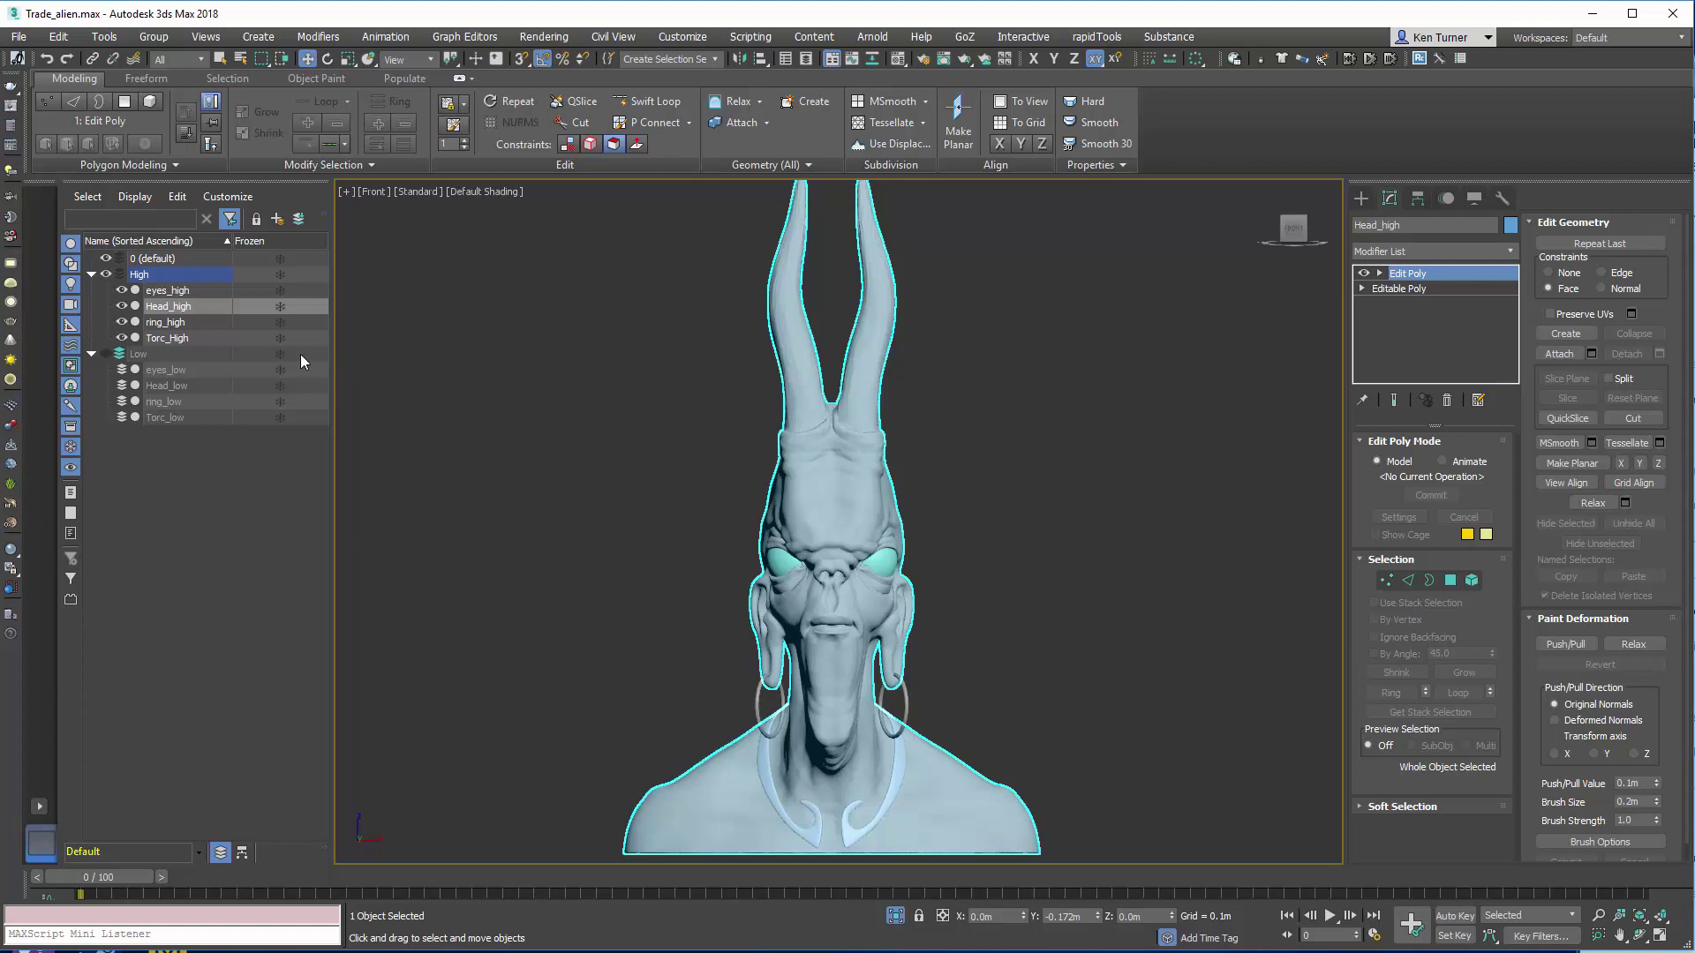
left_click(1024, 504)
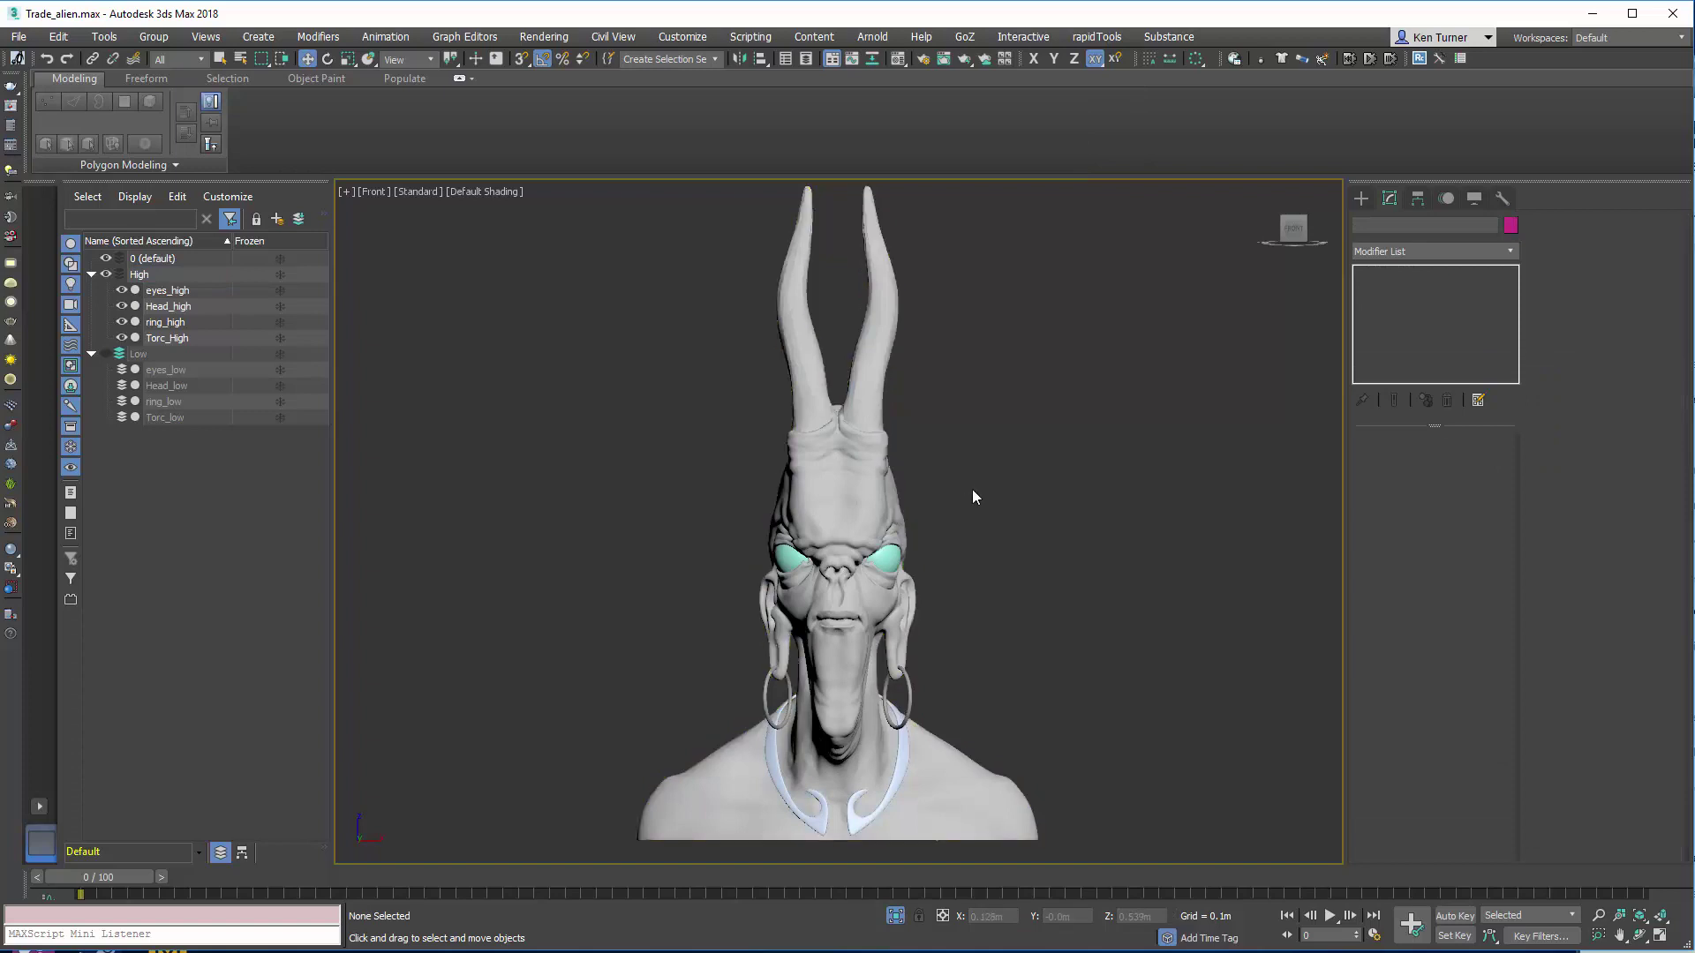
Step: Try moving the high-poly head away from the other parts and undo the move
scroll(986, 485, "down", 4)
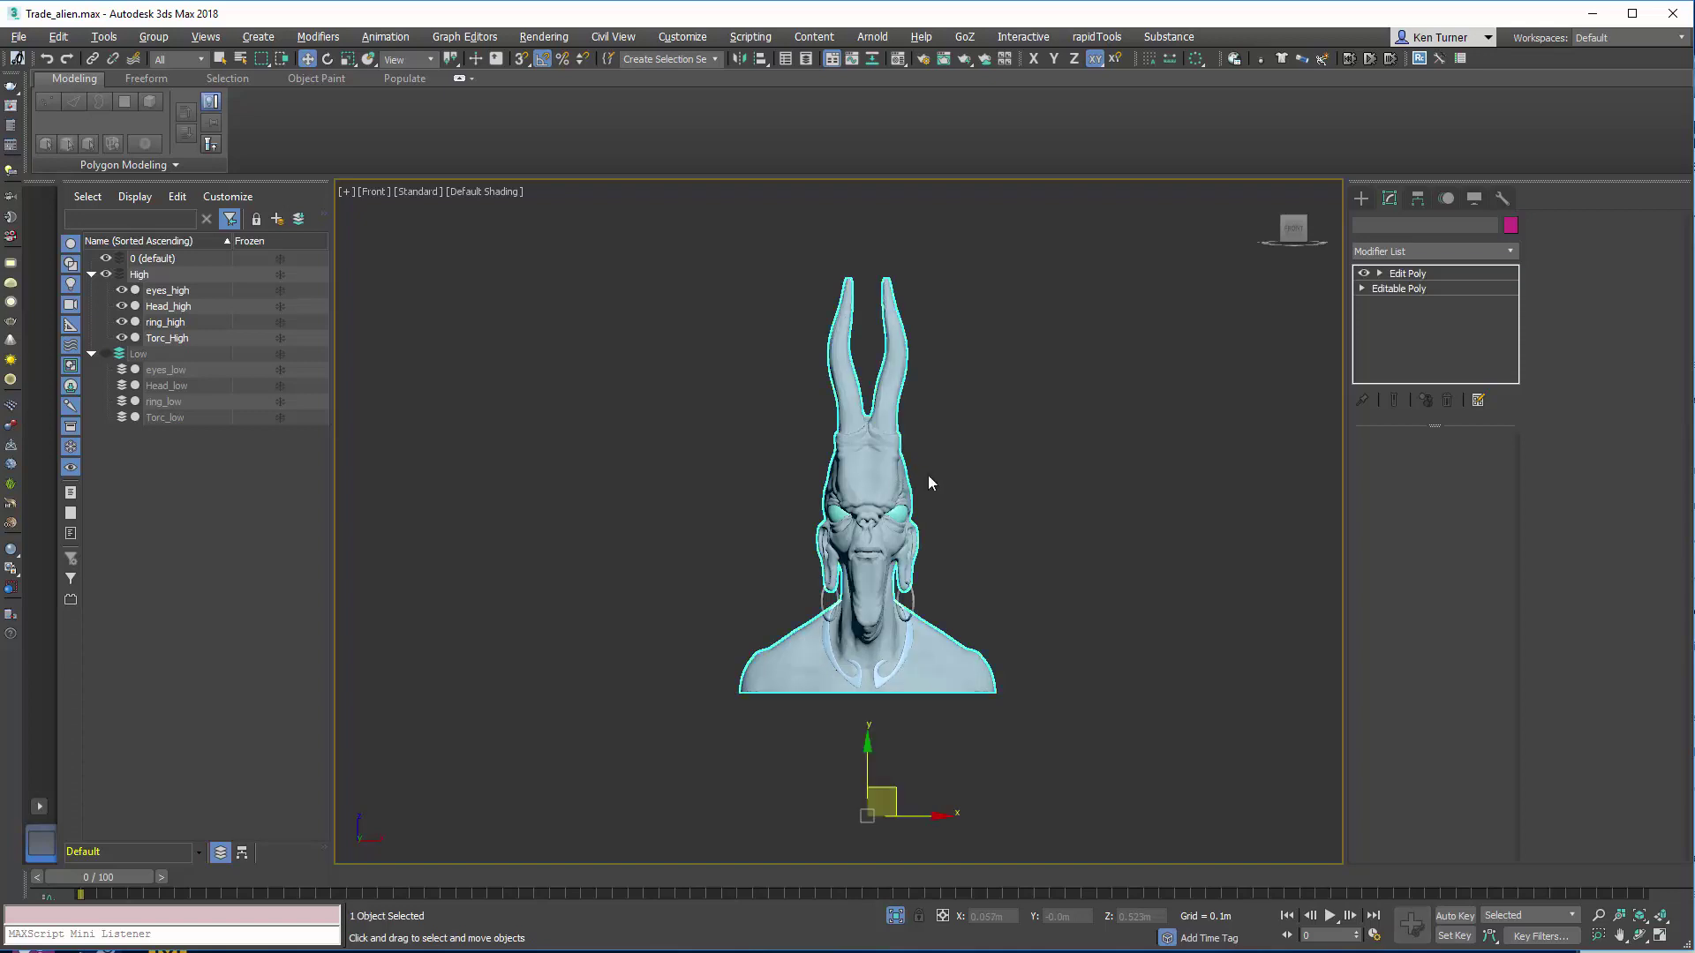
left_click(902, 481)
left_click_drag(892, 784, 1041, 707)
key("ctrl+z")
scroll(1052, 468, "up", 1)
left_click(1077, 448)
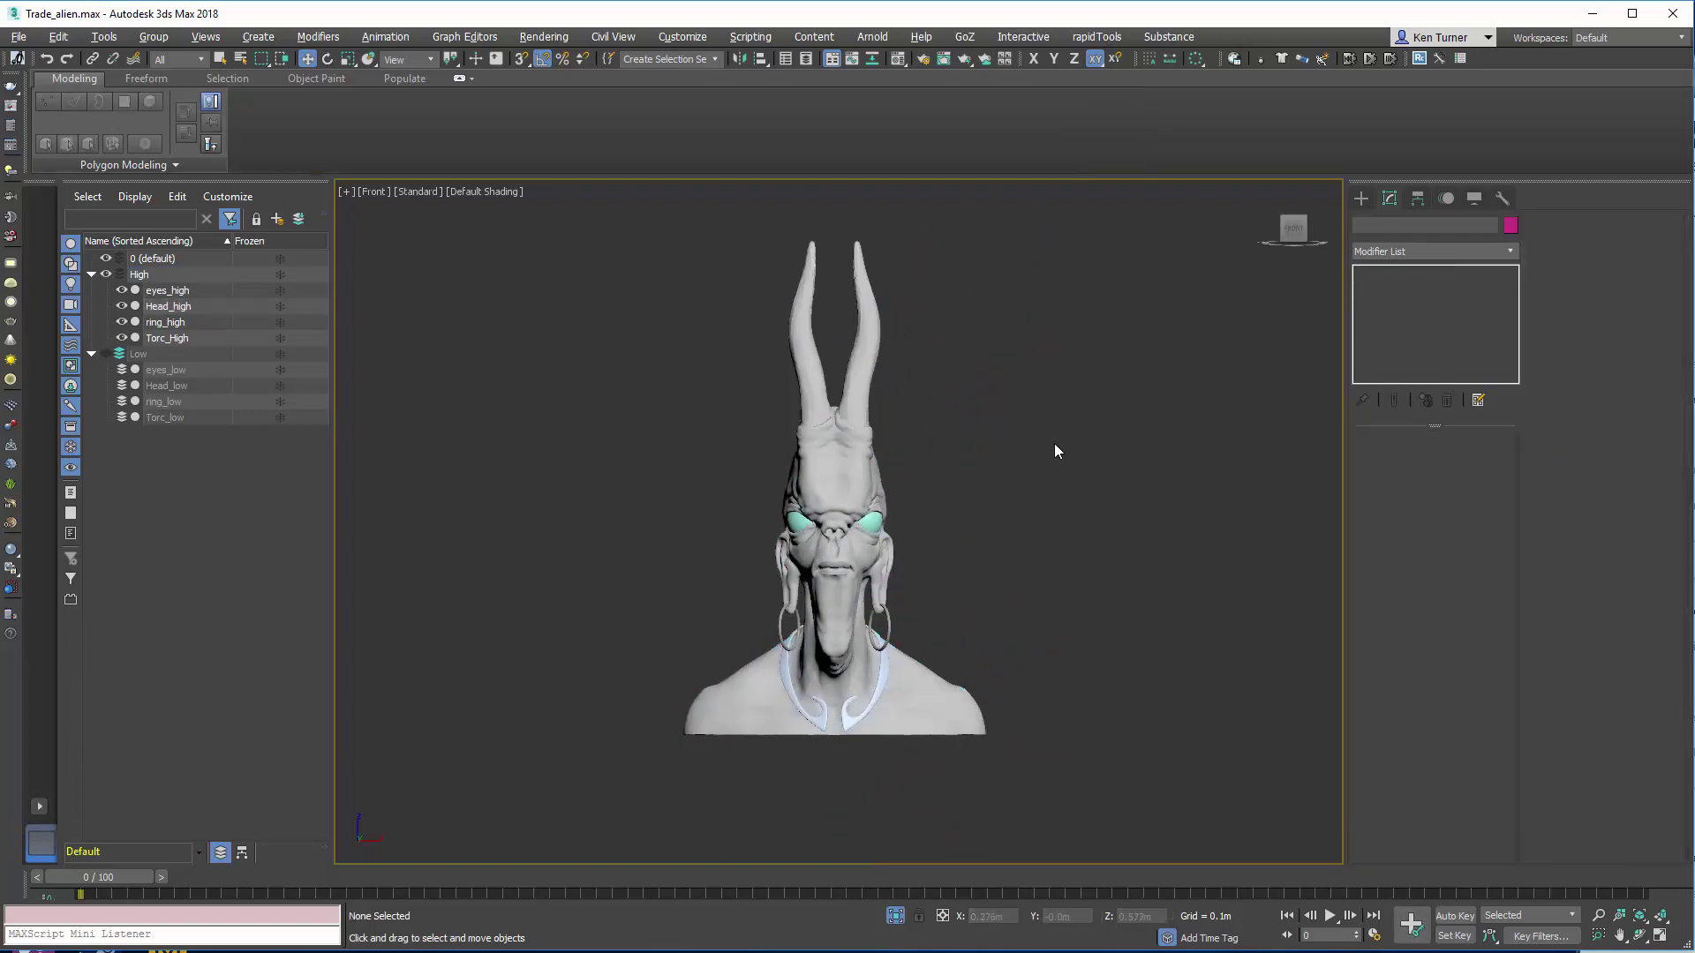
Step: Lock Move and Rotate on X, Y and Z for all four high-poly objects
left_click_drag(545, 224, 945, 510)
left_click_drag(1067, 732, 1089, 748)
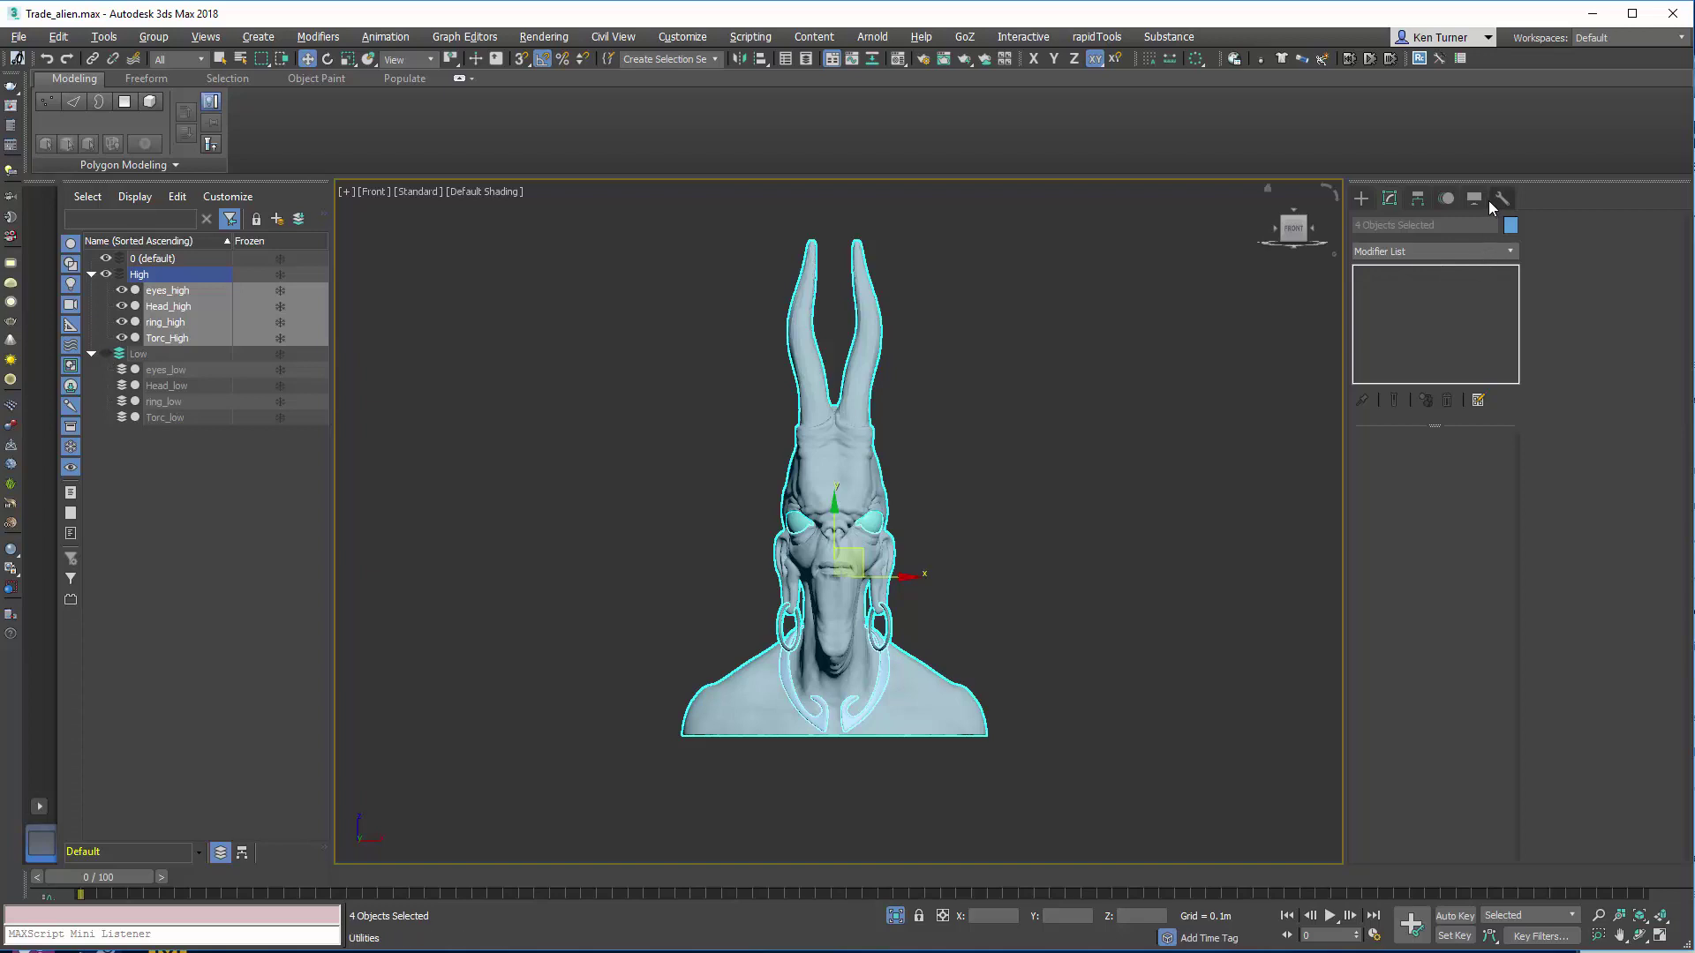
left_click(1418, 198)
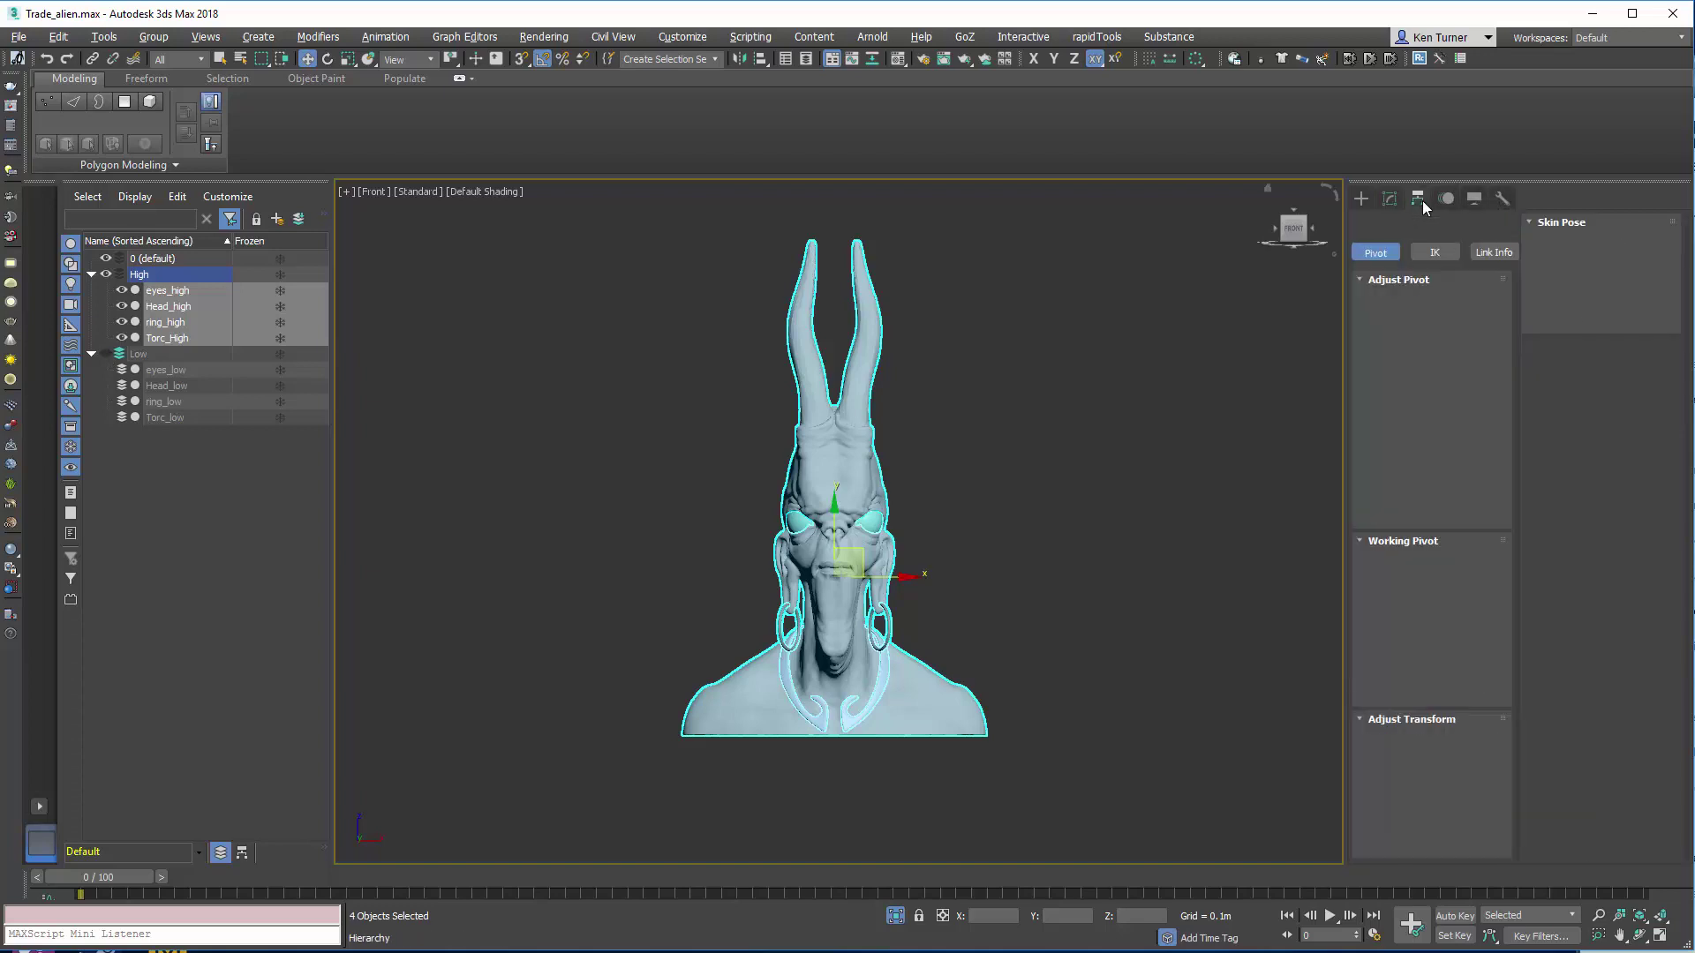
left_click(1434, 253)
left_click(1493, 253)
left_click(1386, 318)
left_click(1421, 318)
left_click(1457, 318)
left_click(1457, 362)
left_click(1421, 362)
left_click(1385, 362)
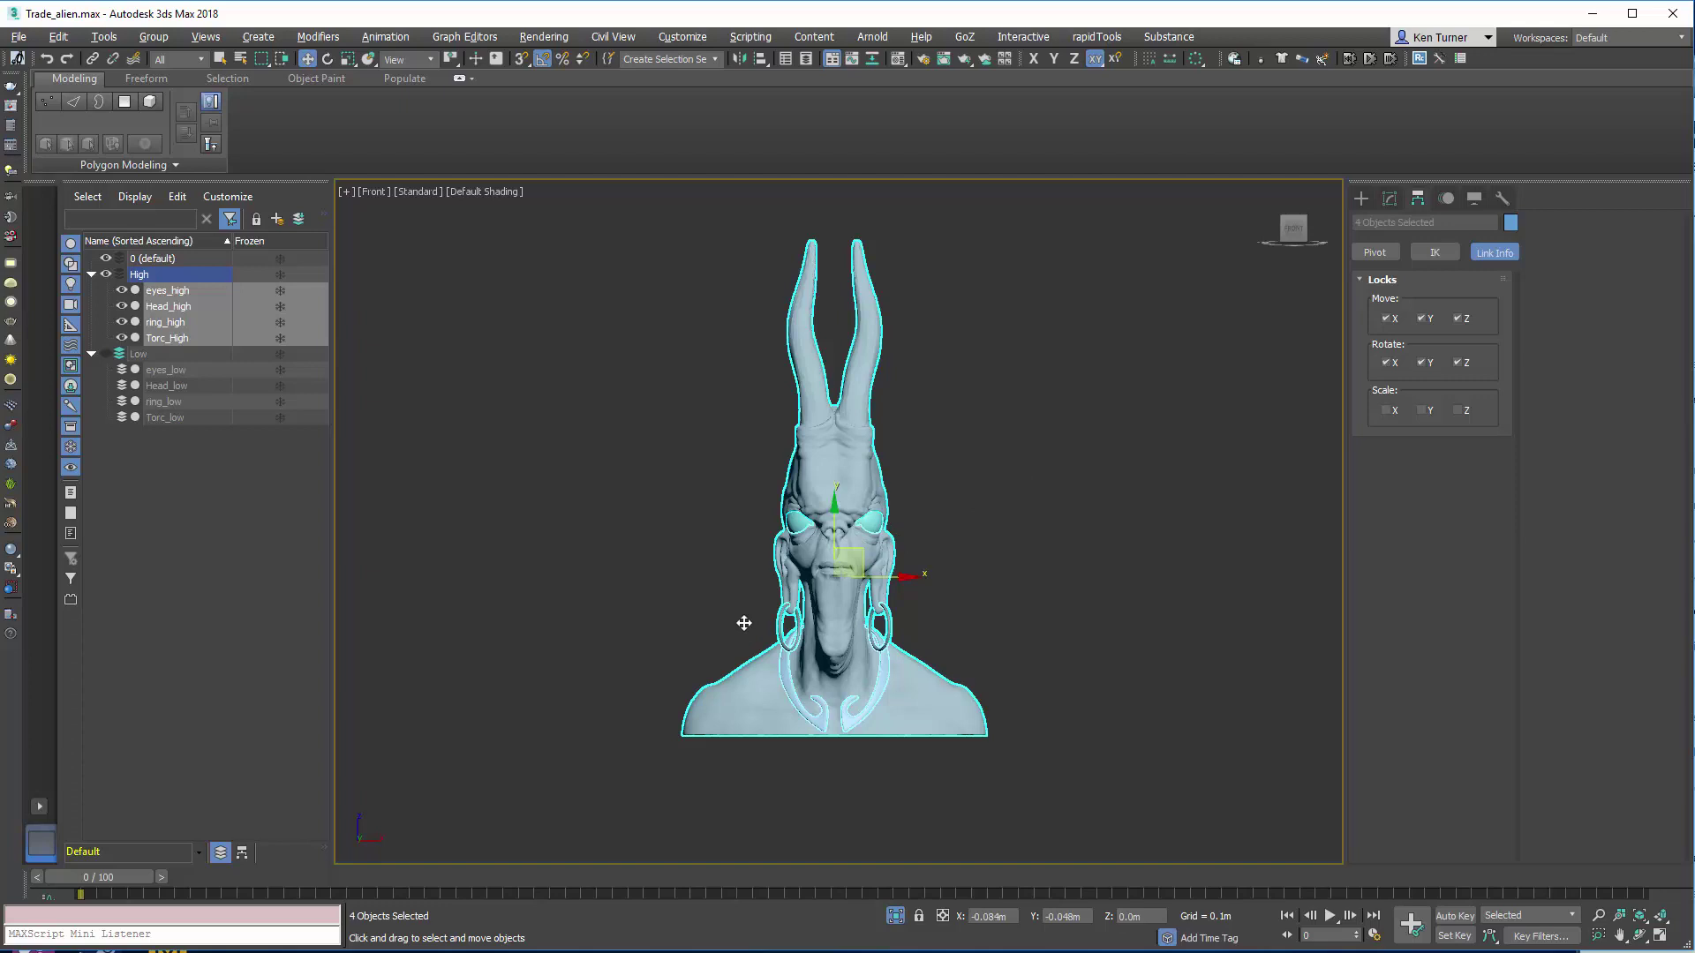
left_click(974, 474)
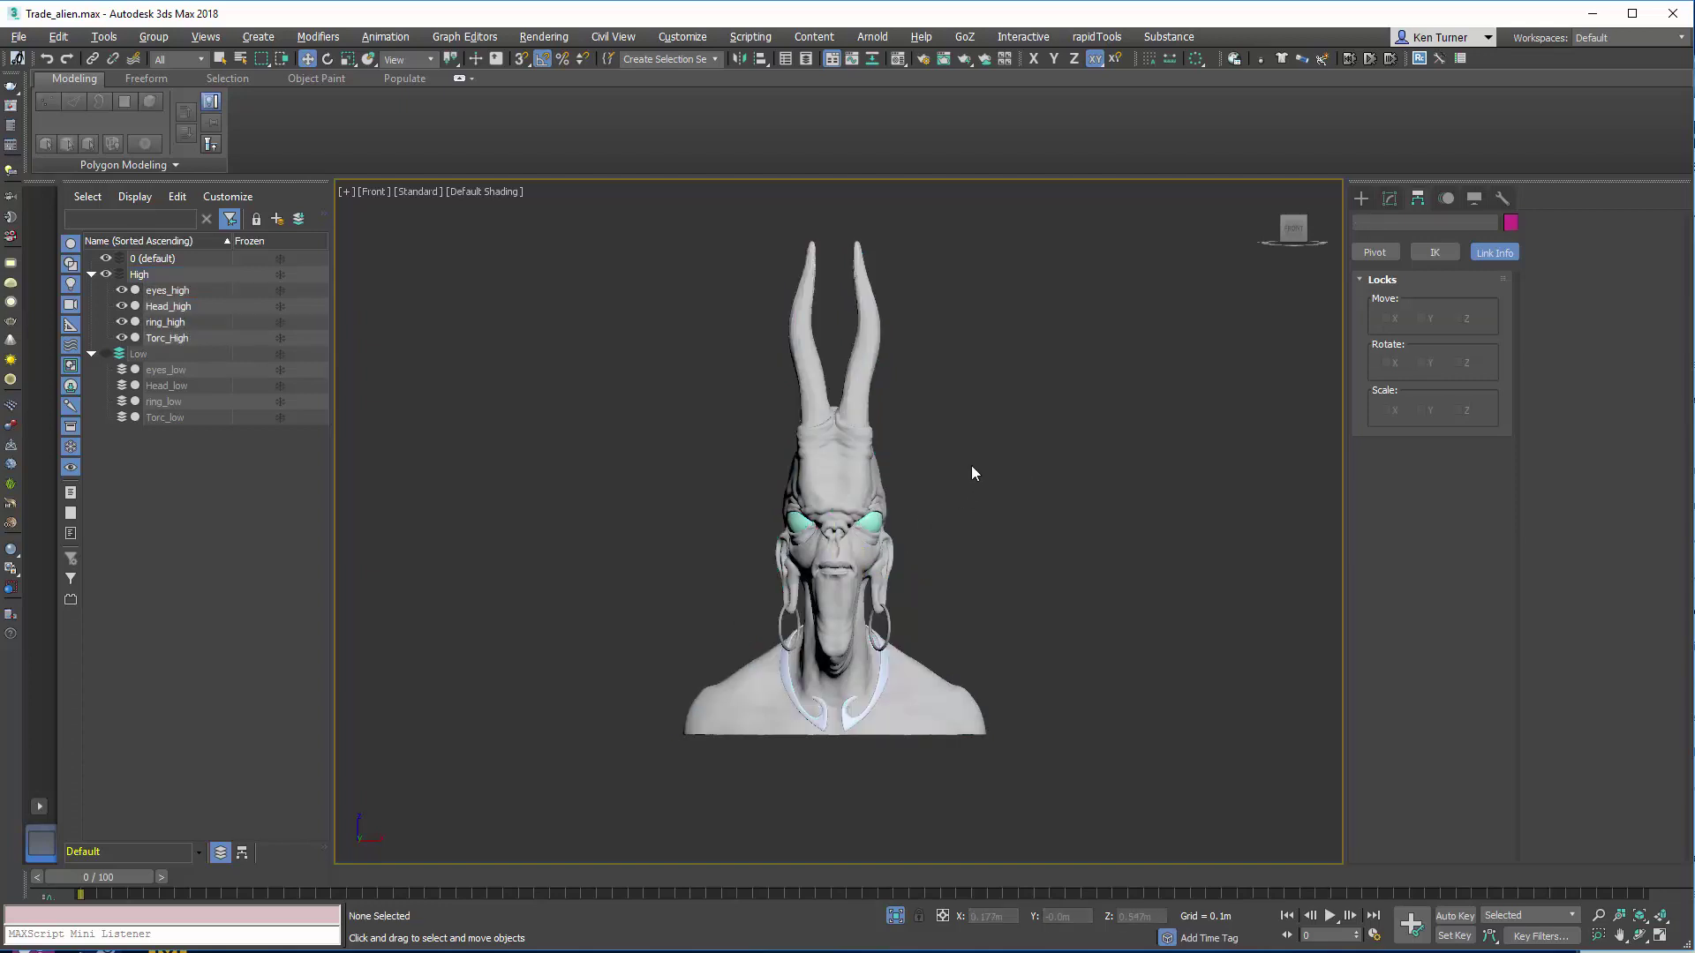
Step: Hide the High layer and show the Low layer
left_click(106, 274)
left_click(106, 353)
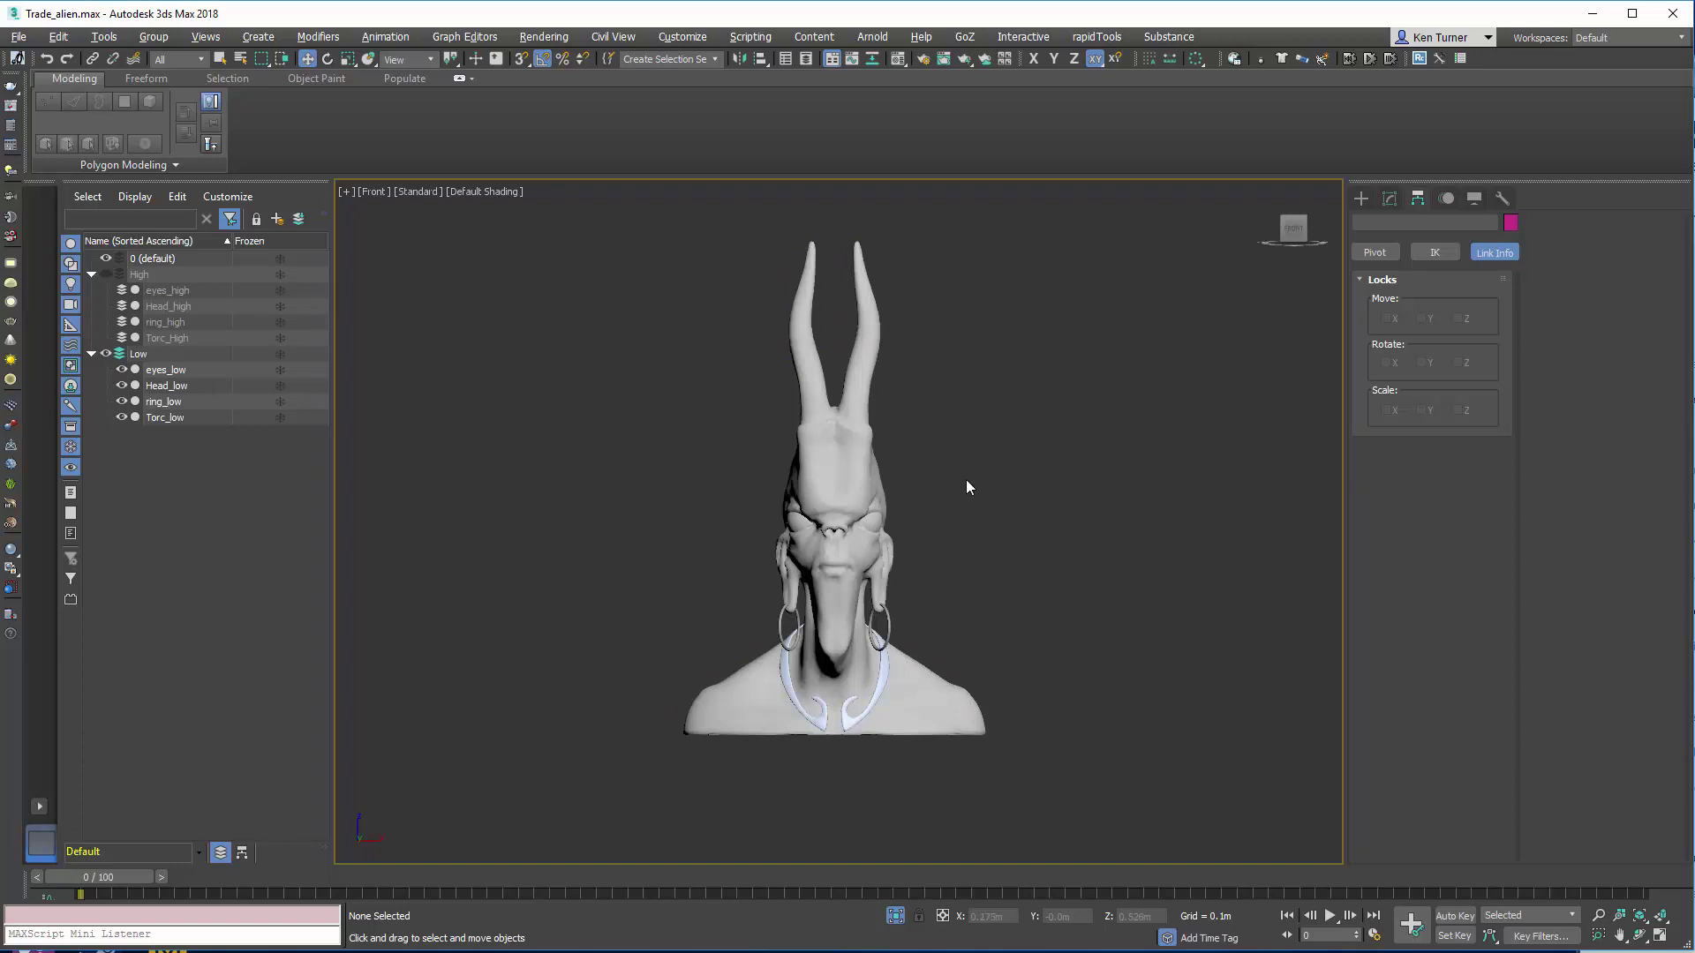
Step: Examine the low-poly bust from an angle and return to the Front view with nothing selected
left_click(873, 483)
middle_click_drag(968, 399, 844, 794, "alt")
left_click_drag(845, 795, 985, 686)
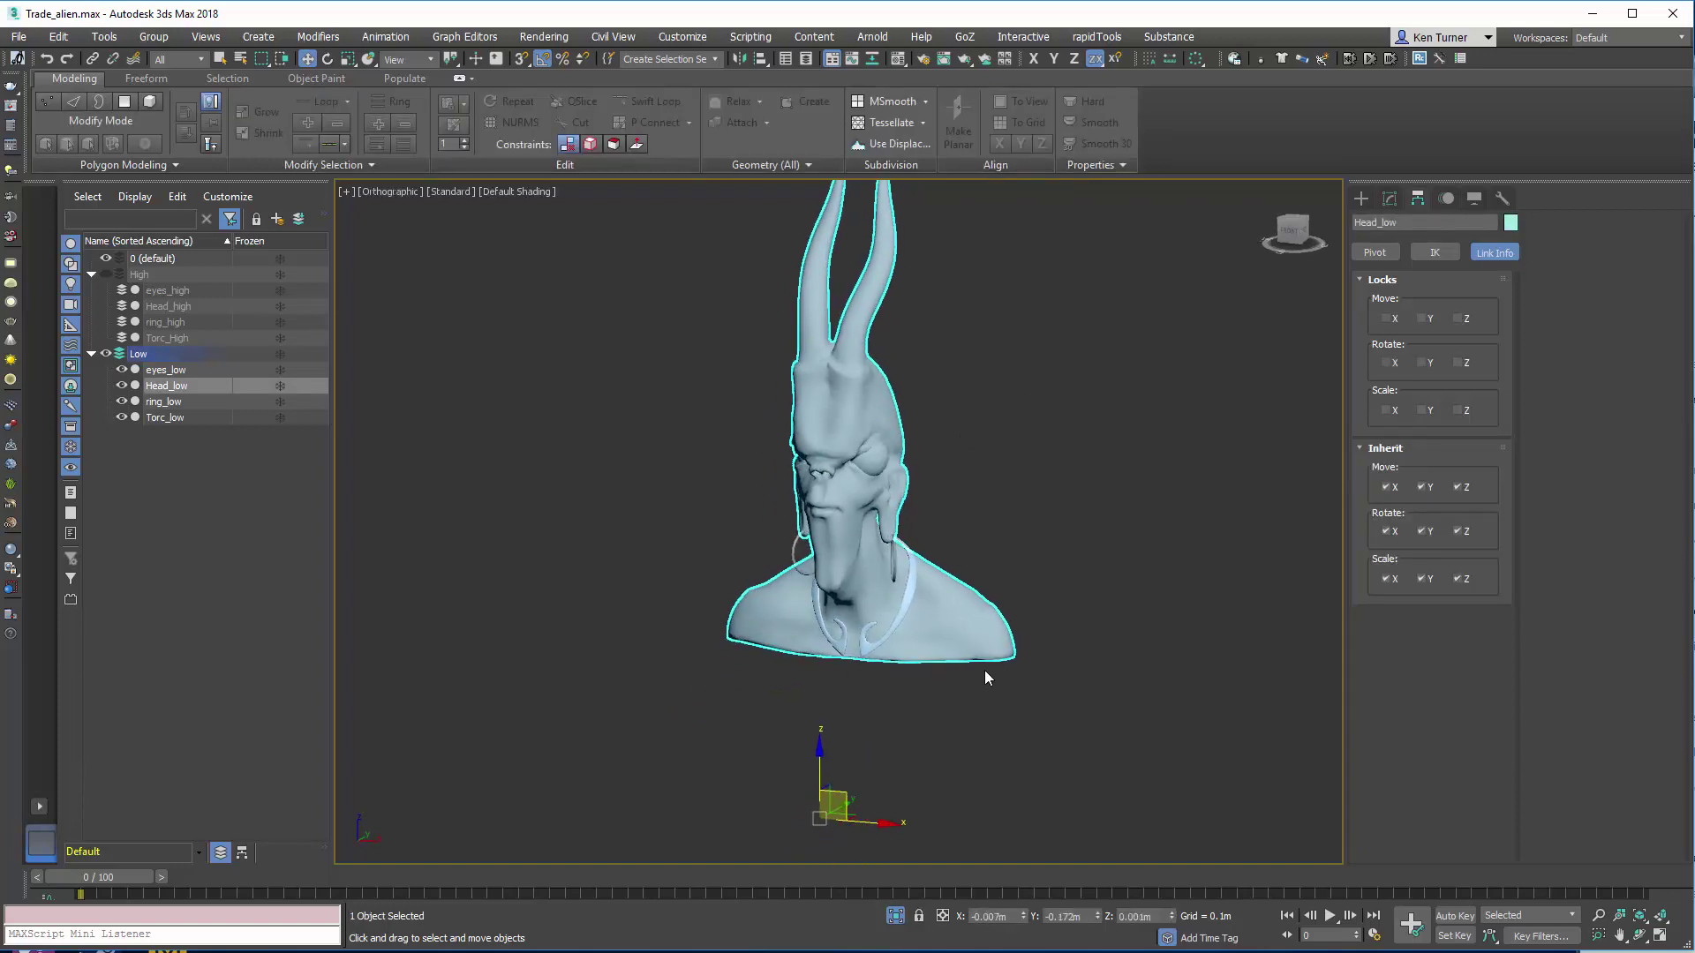
key("ctrl+z")
key("shift+z")
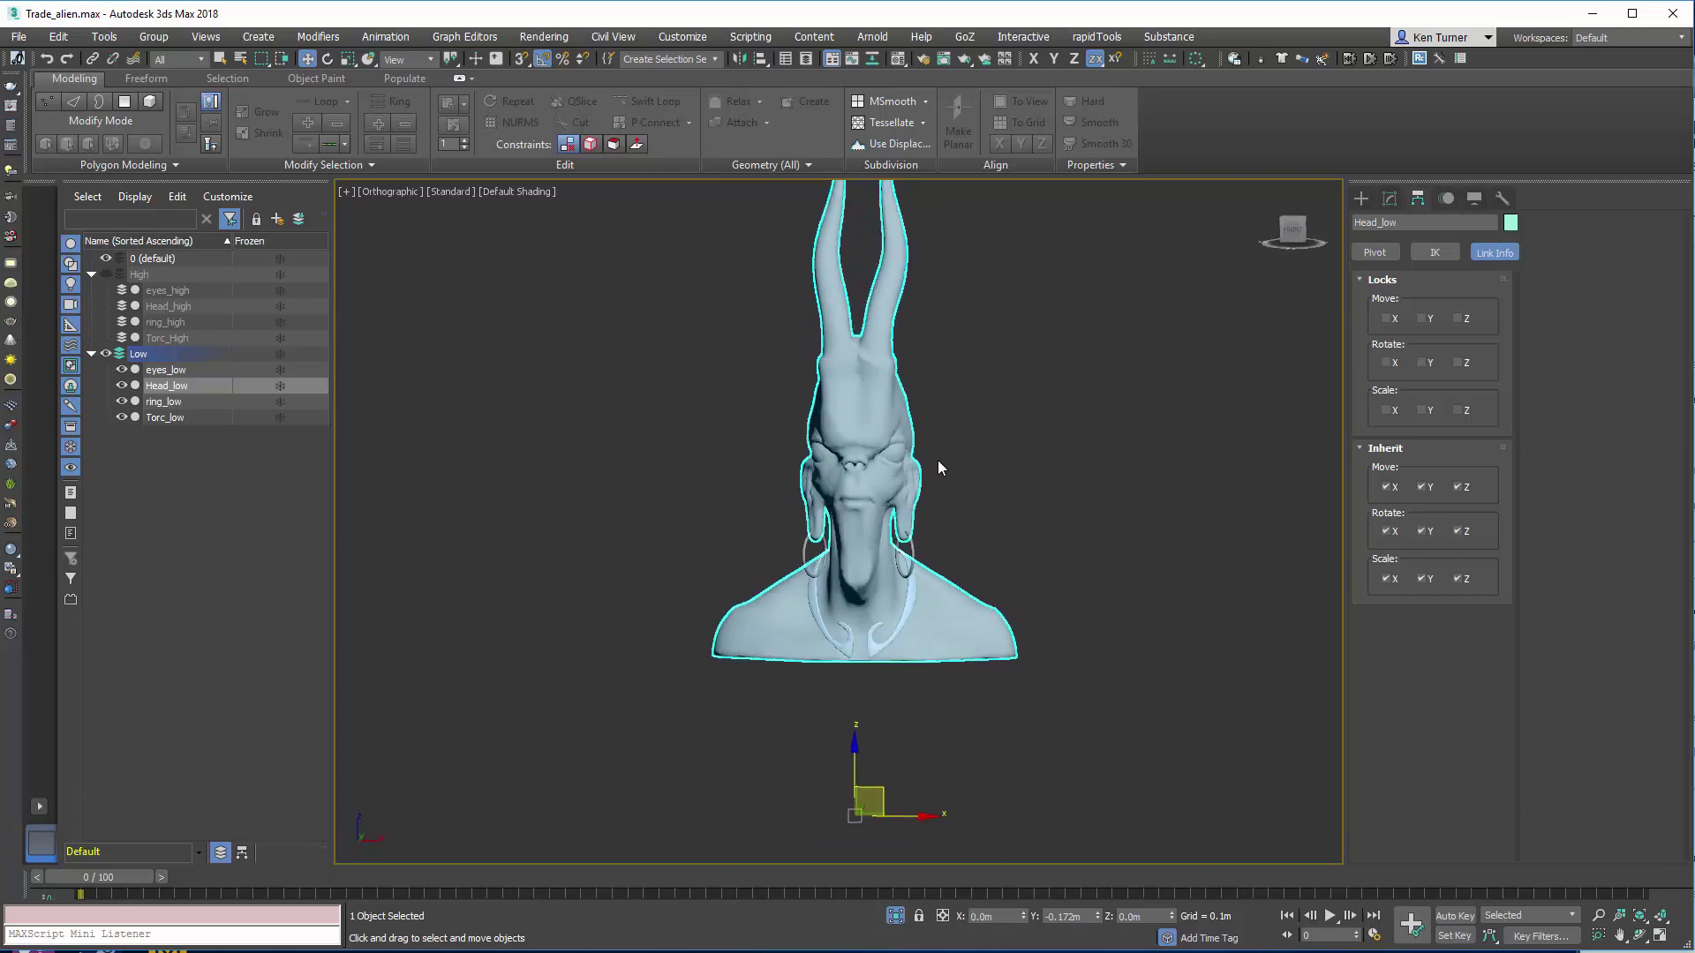
left_click(1288, 231)
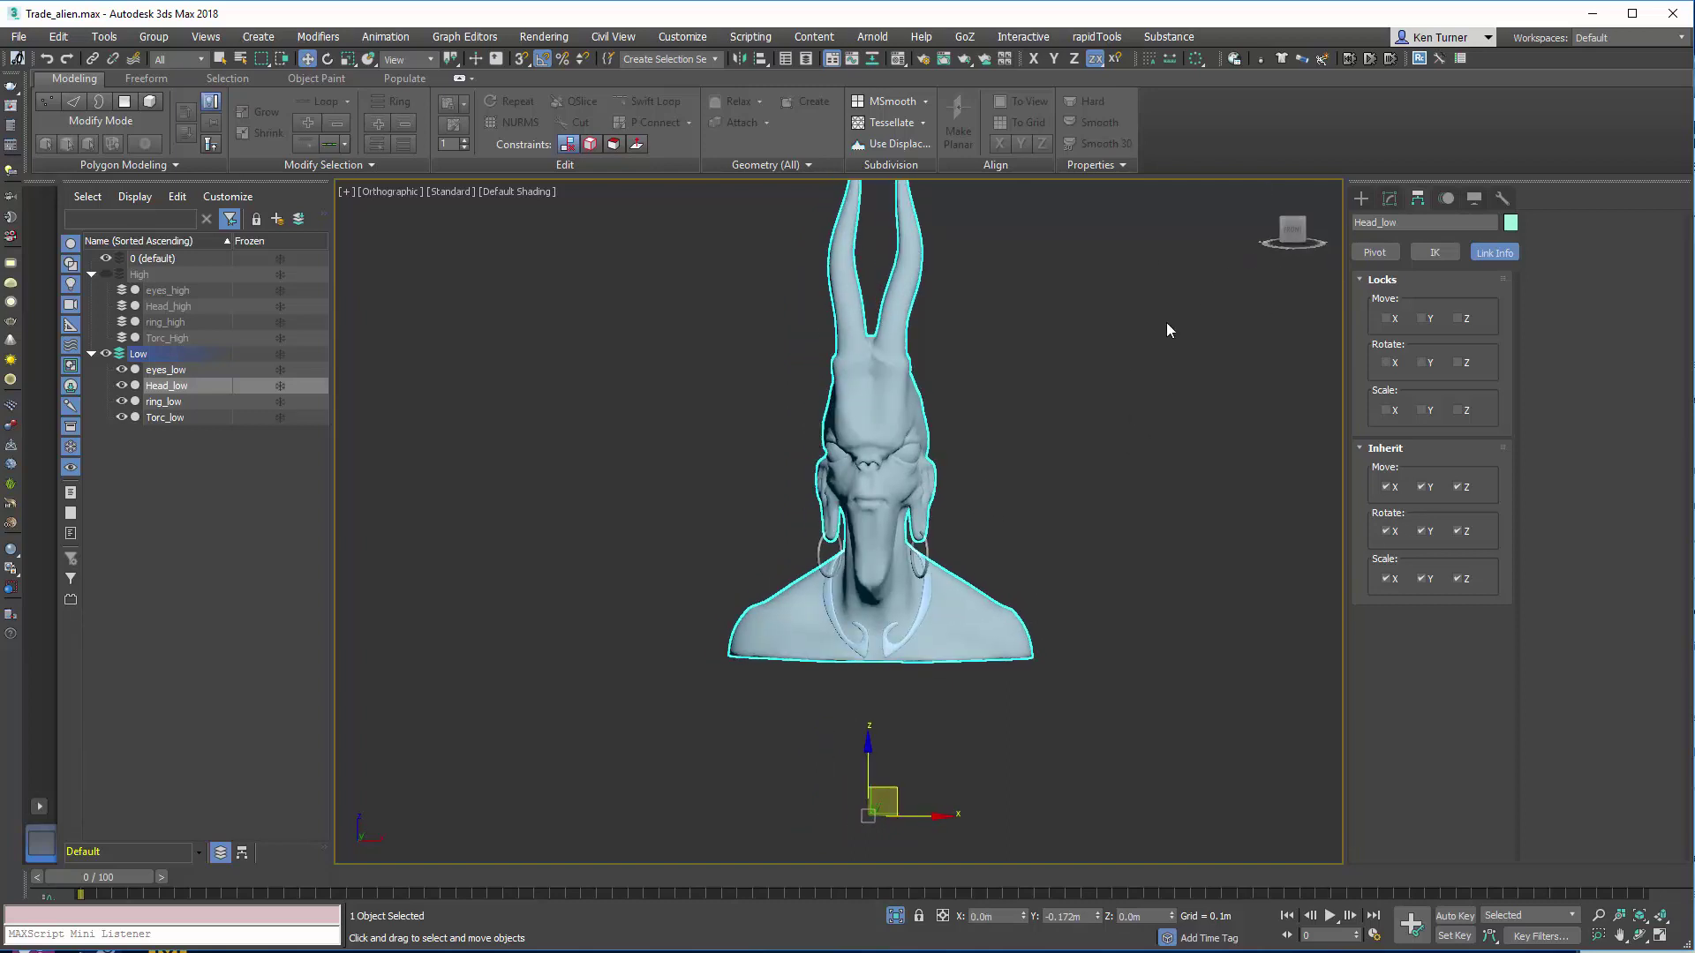
key("f")
scroll(1158, 372, "down", 5)
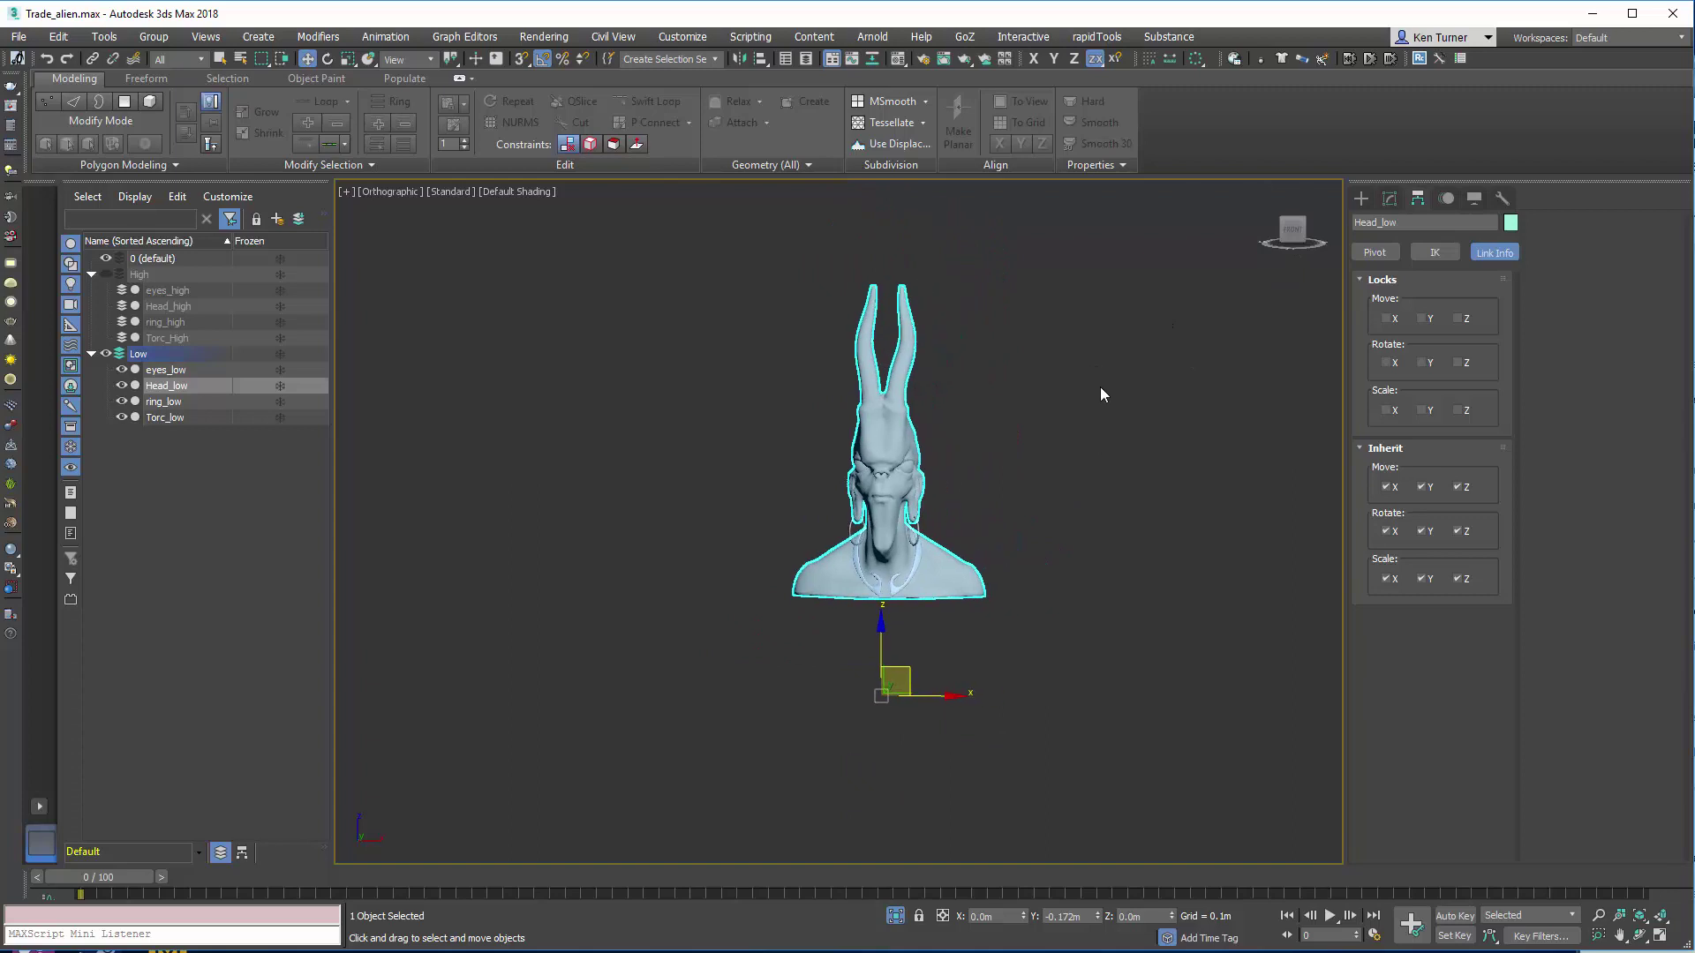
key("z")
scroll(975, 454, "down", 1)
left_click(1020, 425)
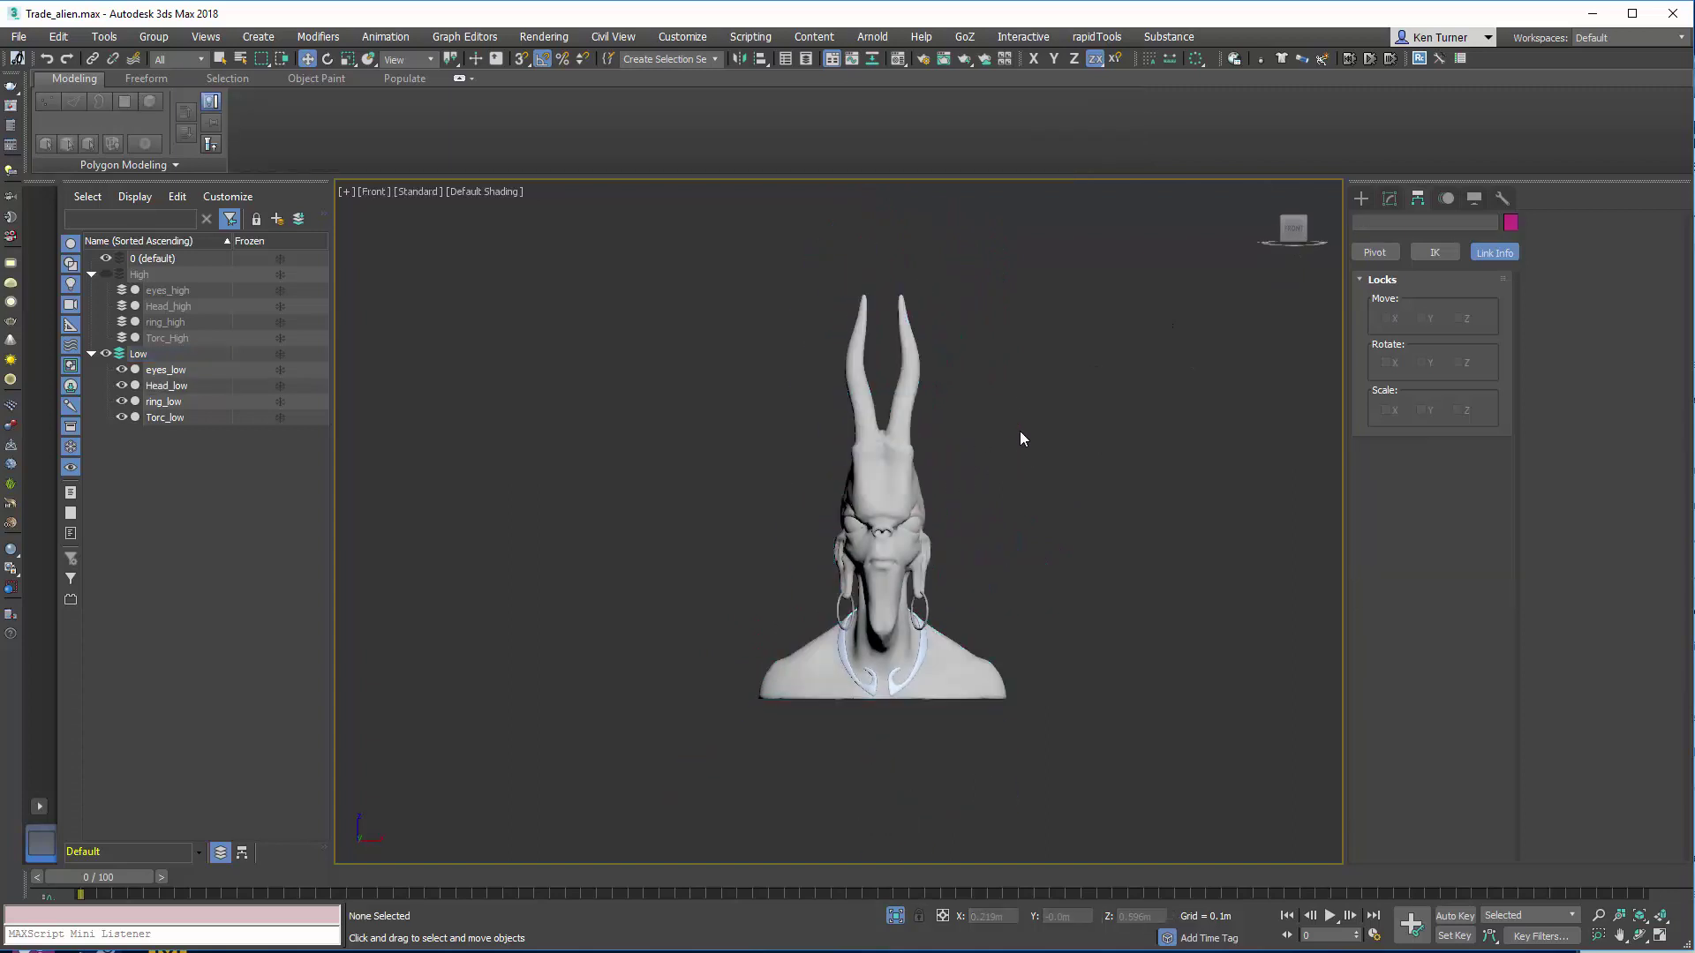
Step: Lock Move and Rotate on X, Y and Z for all four low-poly objects
left_click_drag(1057, 718, 1058, 720)
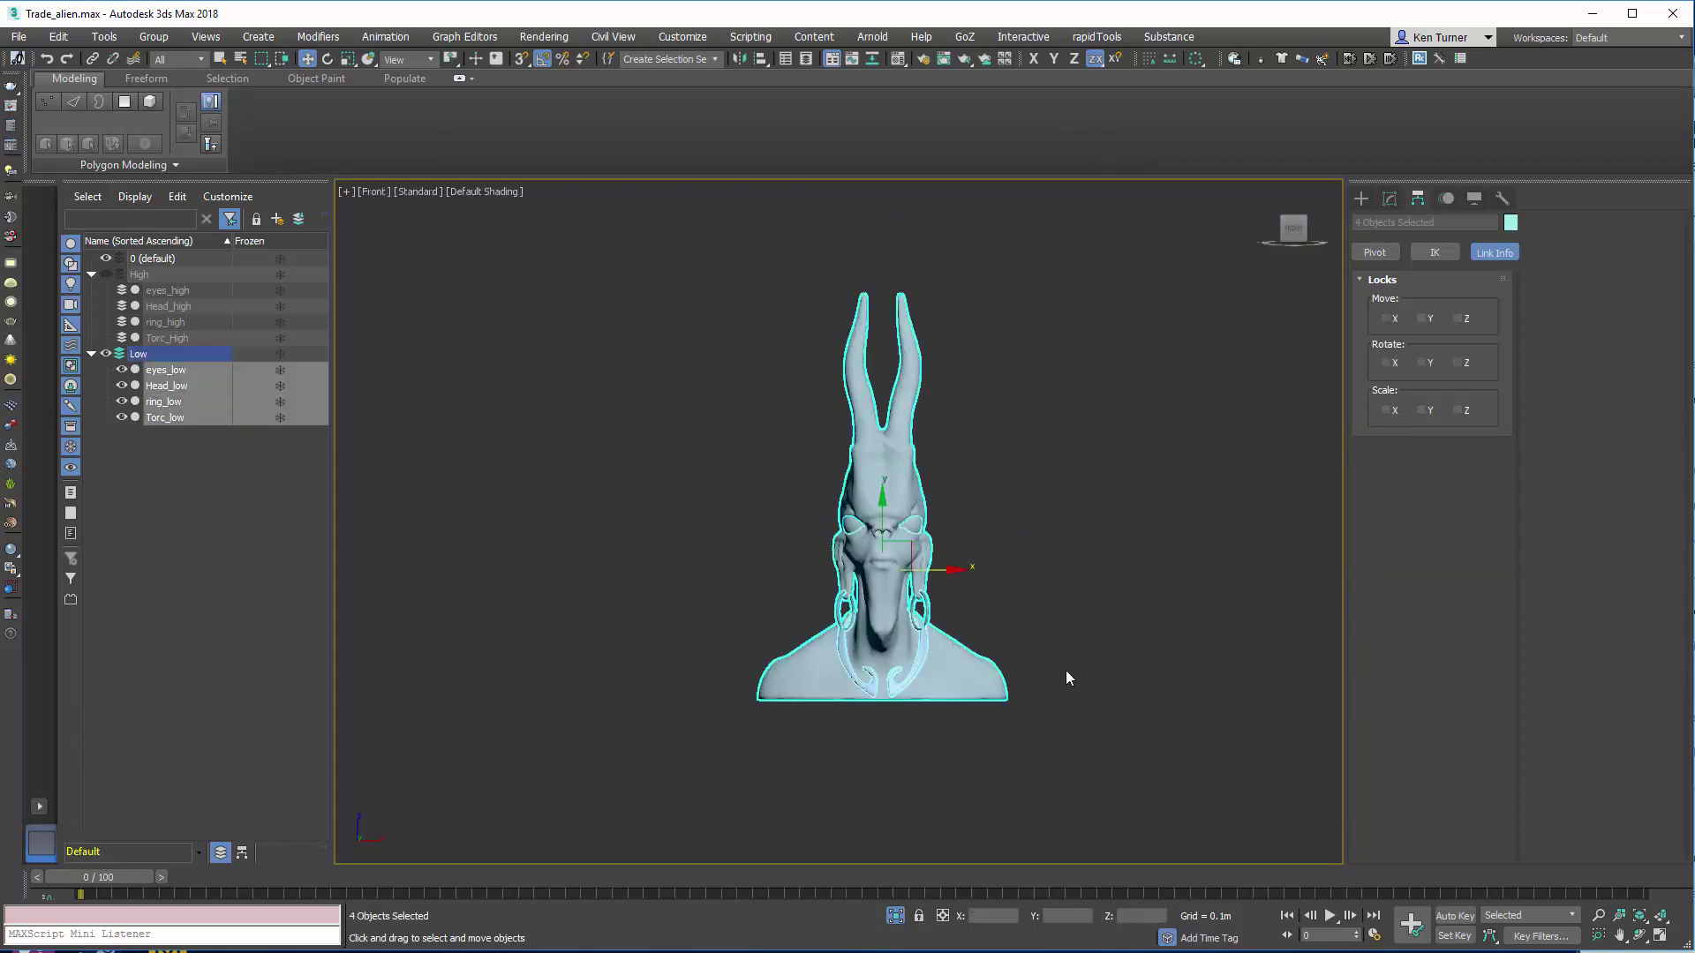
left_click(1393, 320)
left_click(1425, 320)
left_click(1459, 320)
left_click(1460, 363)
left_click(1006, 499)
left_click(885, 546)
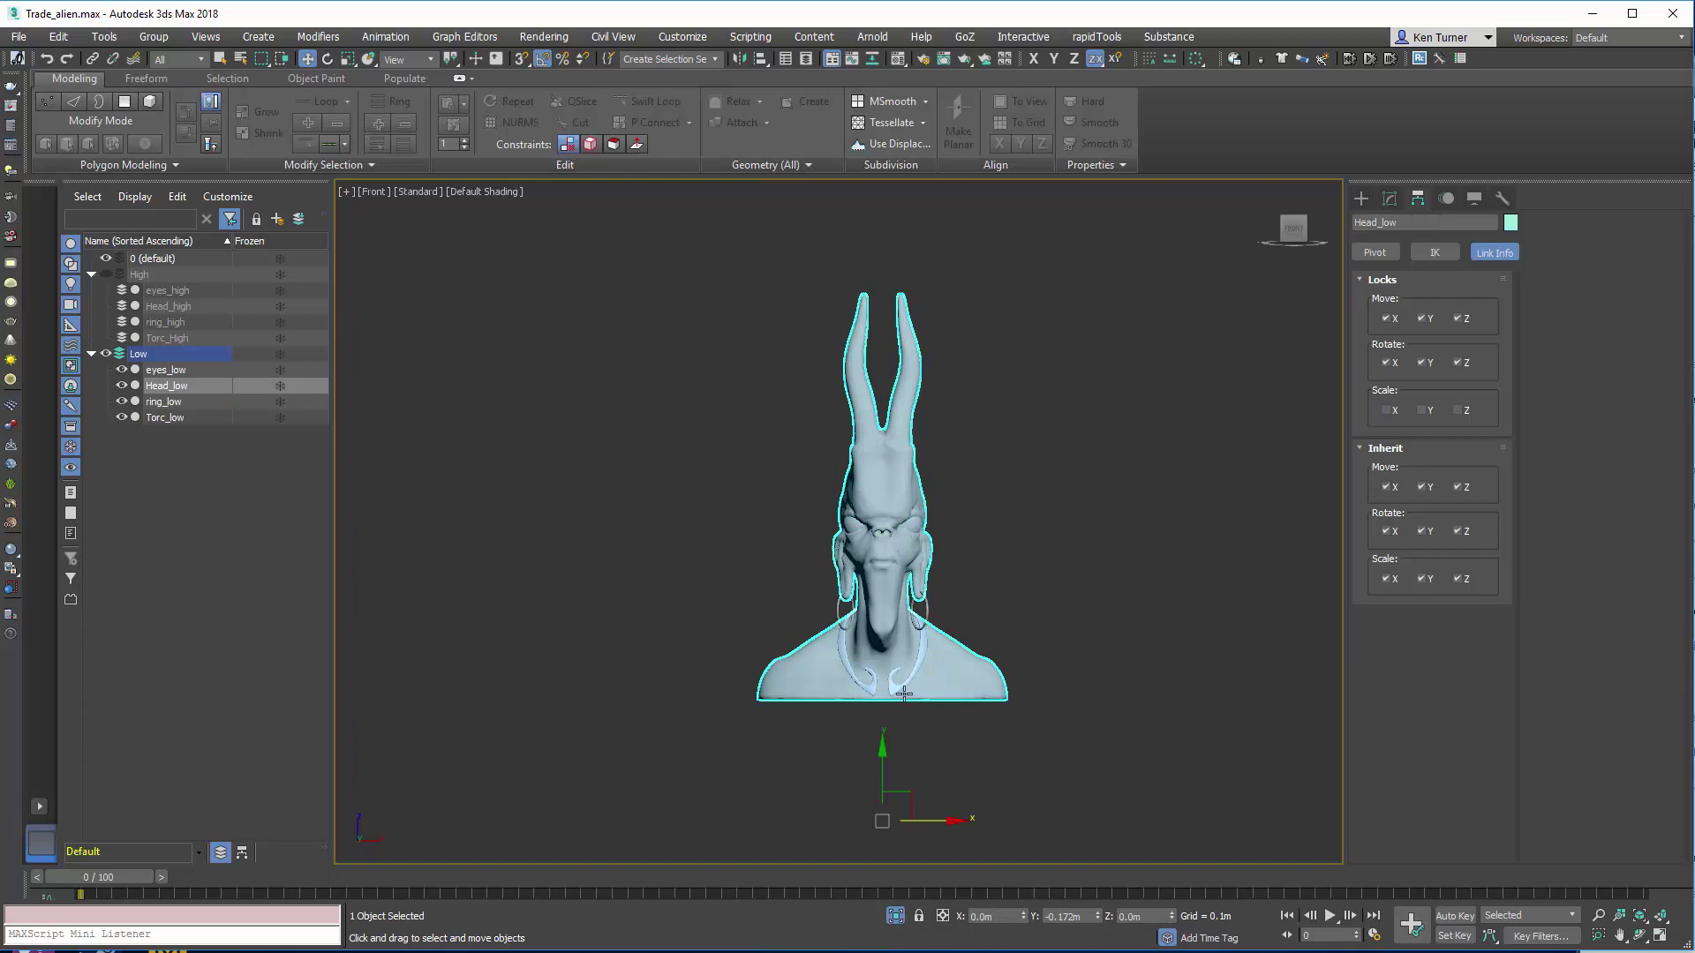
left_click(931, 786)
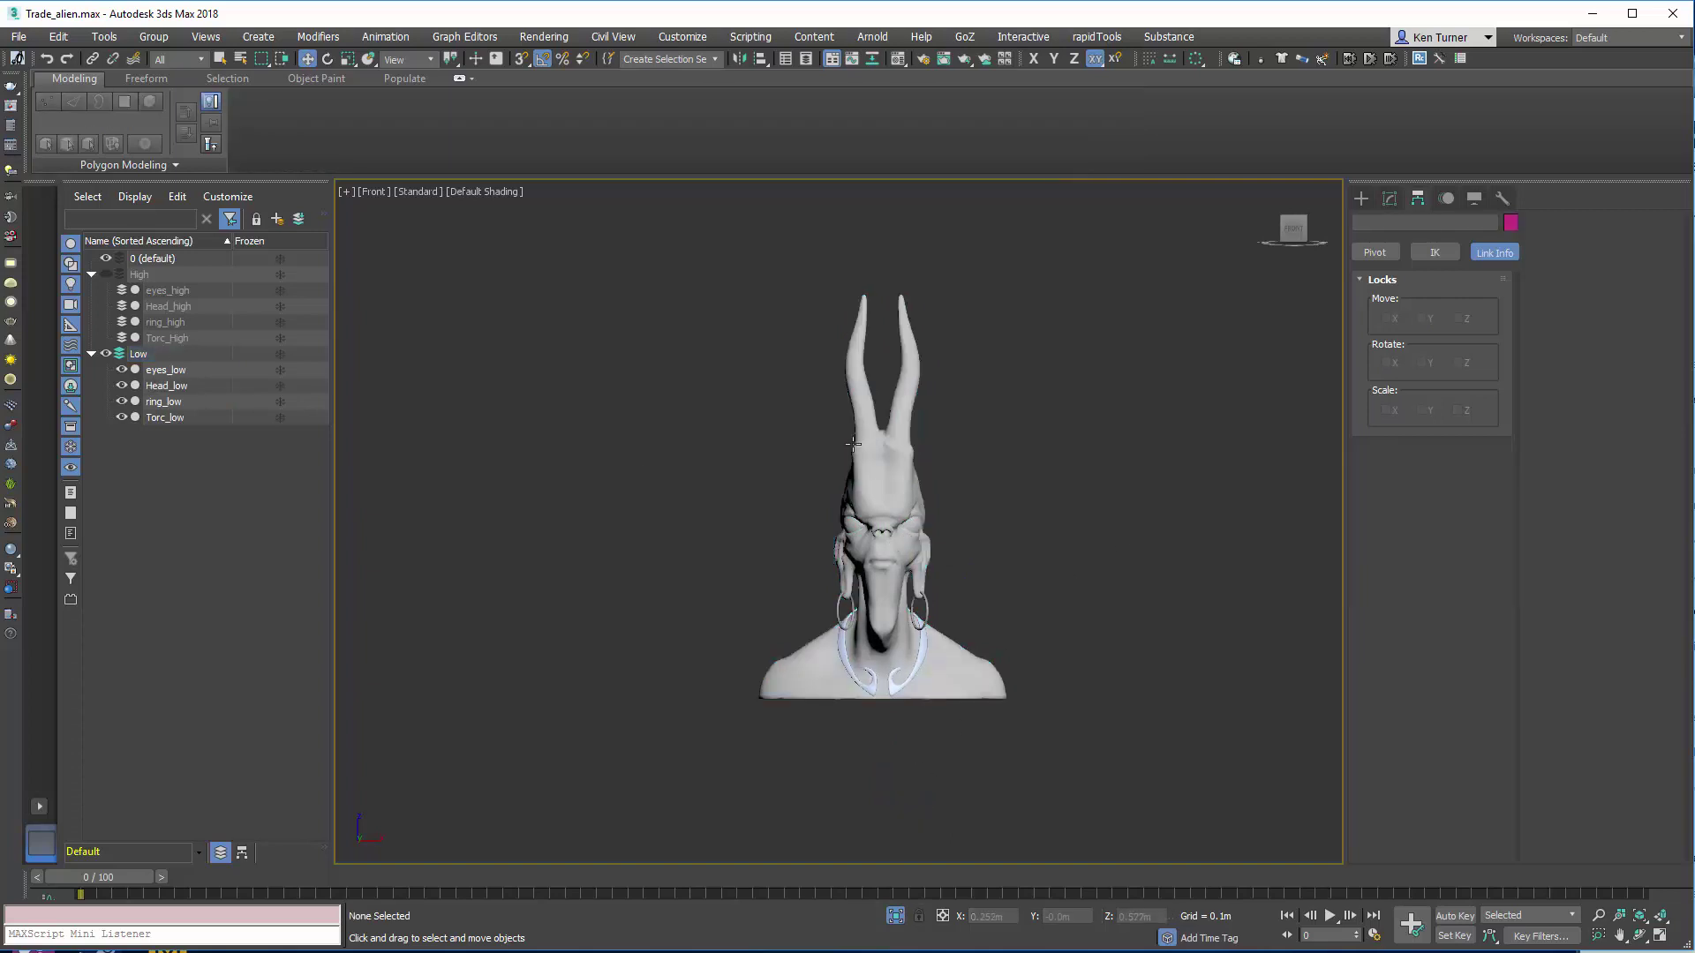
Step: Show the High layer again and hide the Low layer
left_click(106, 275)
scroll(1025, 466, "up", 4)
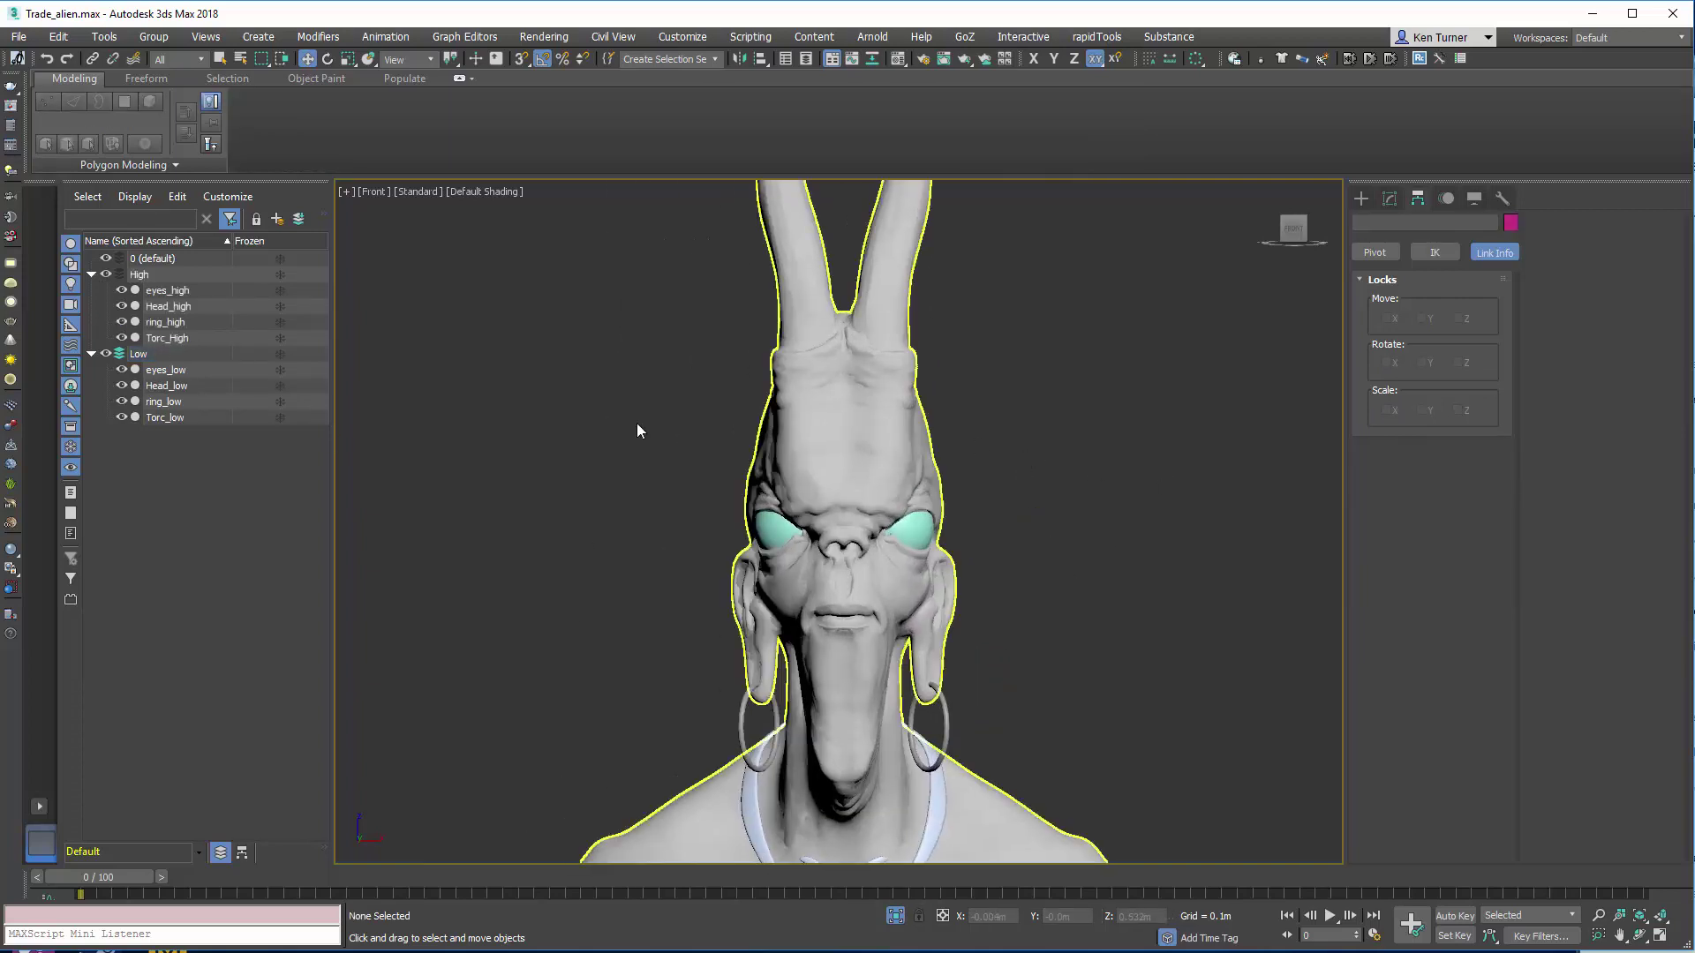
left_click(106, 354)
scroll(983, 451, "down", 2)
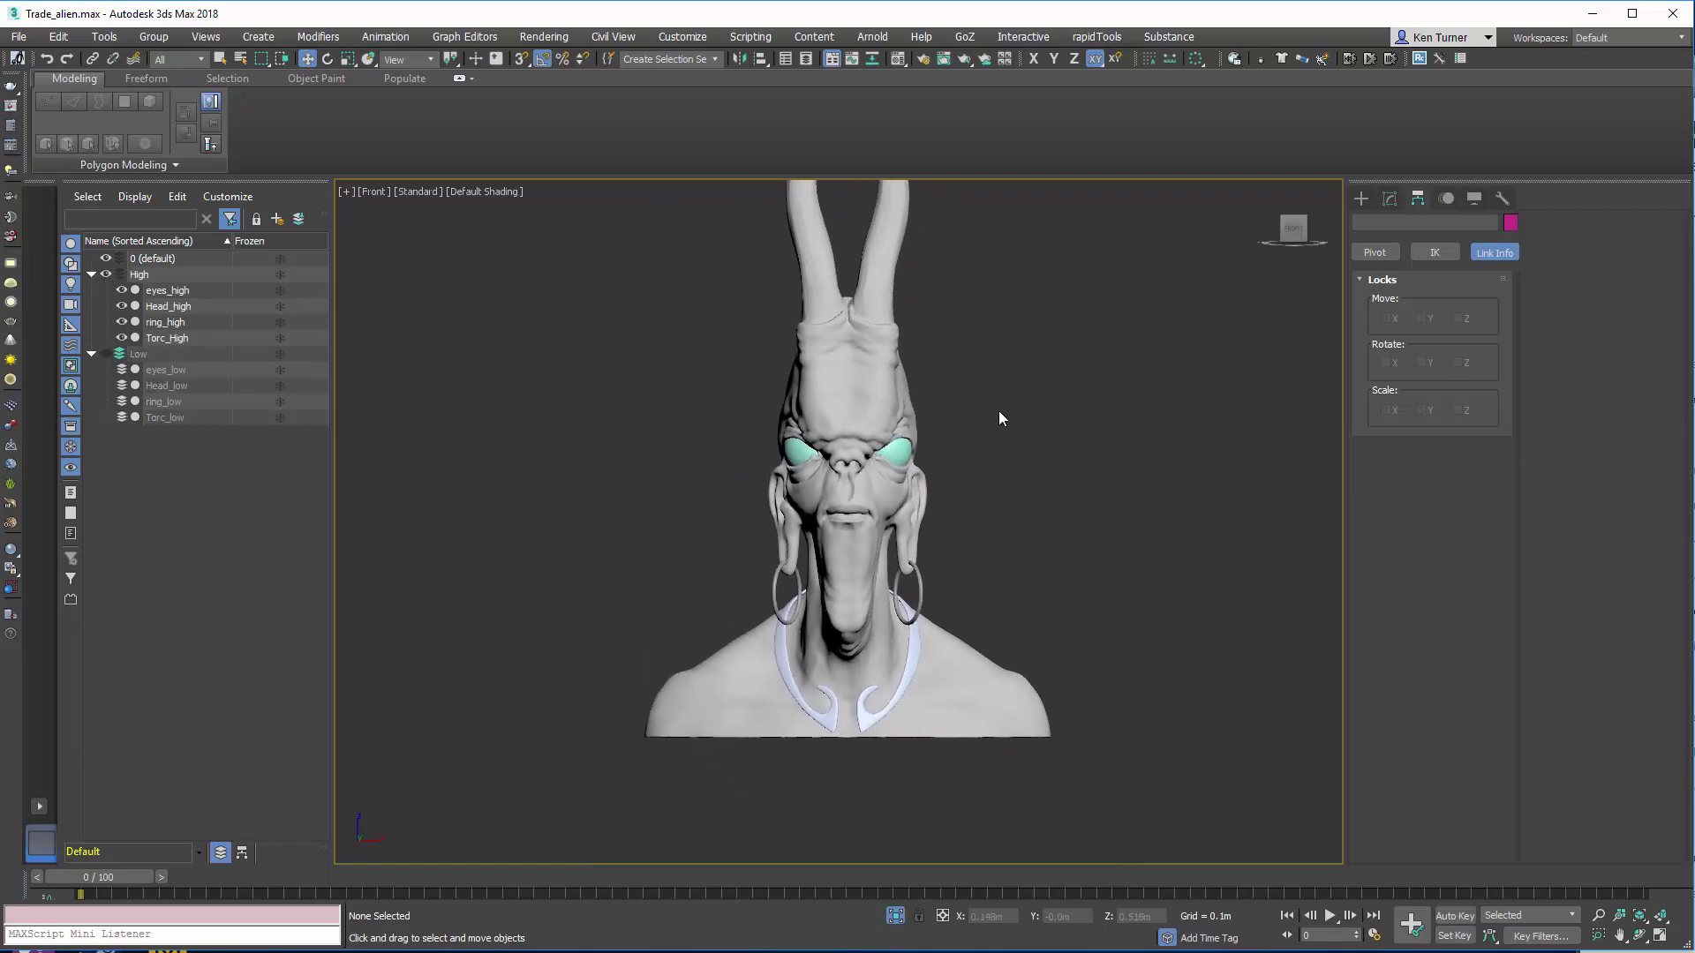
middle_click_drag(1021, 299, 1047, 320)
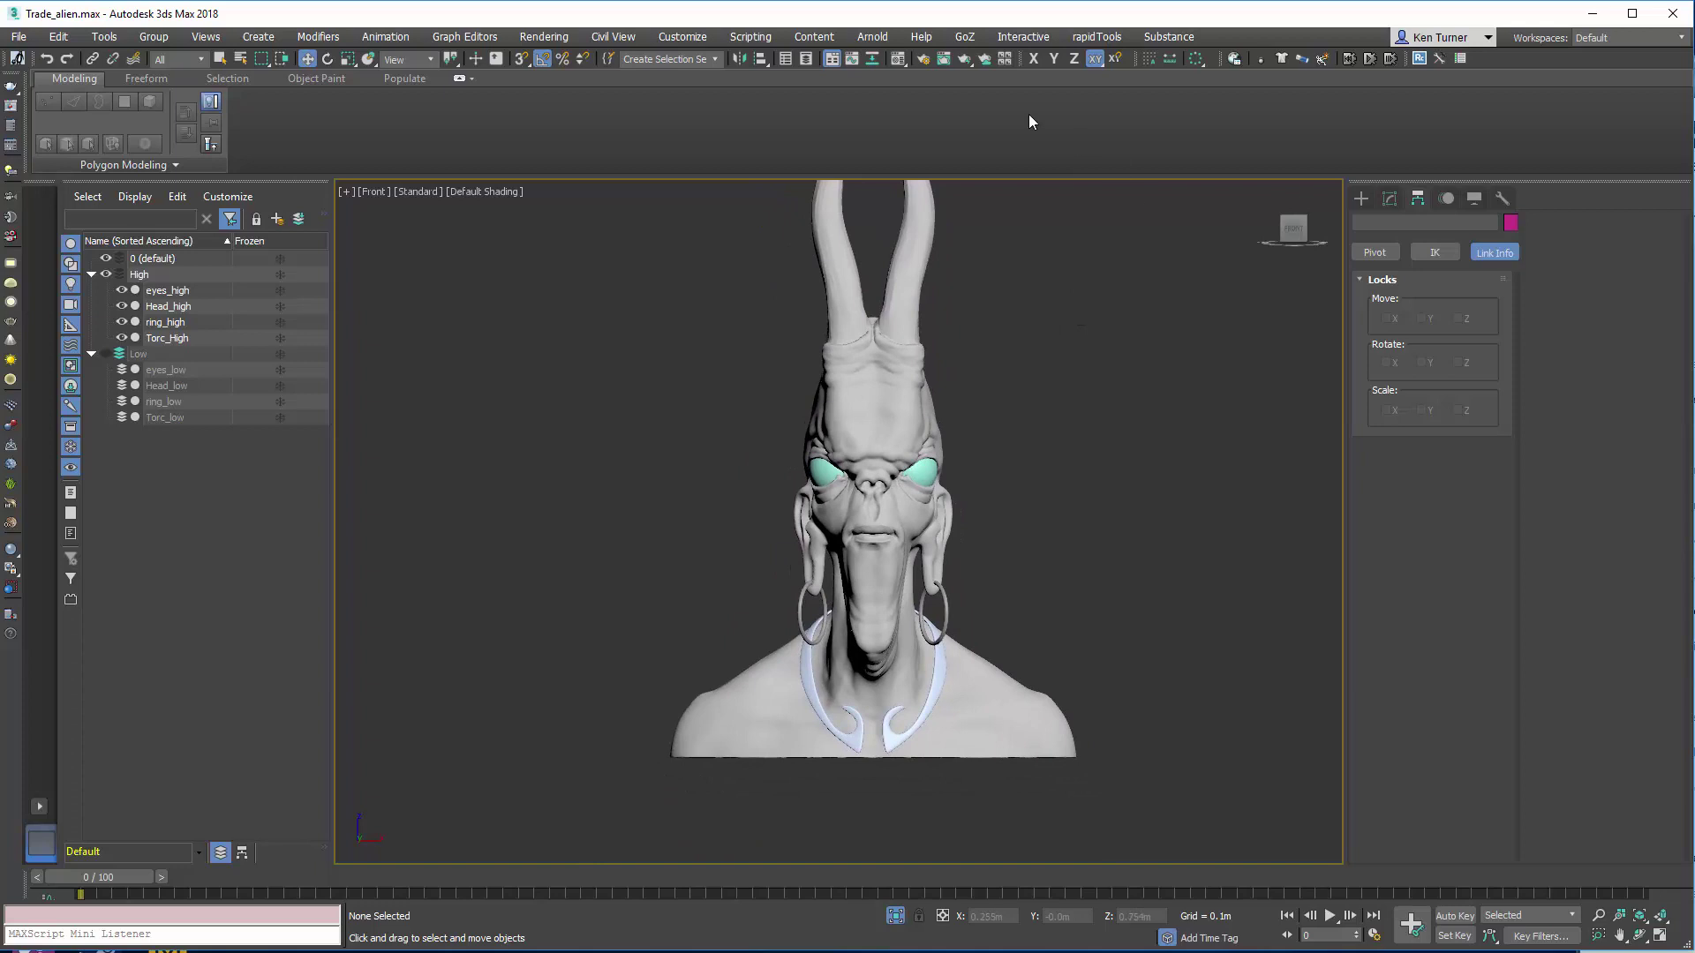
Step: With the high-poly head selected, name an unused material "red" in the Material Editor
left_click(901, 60)
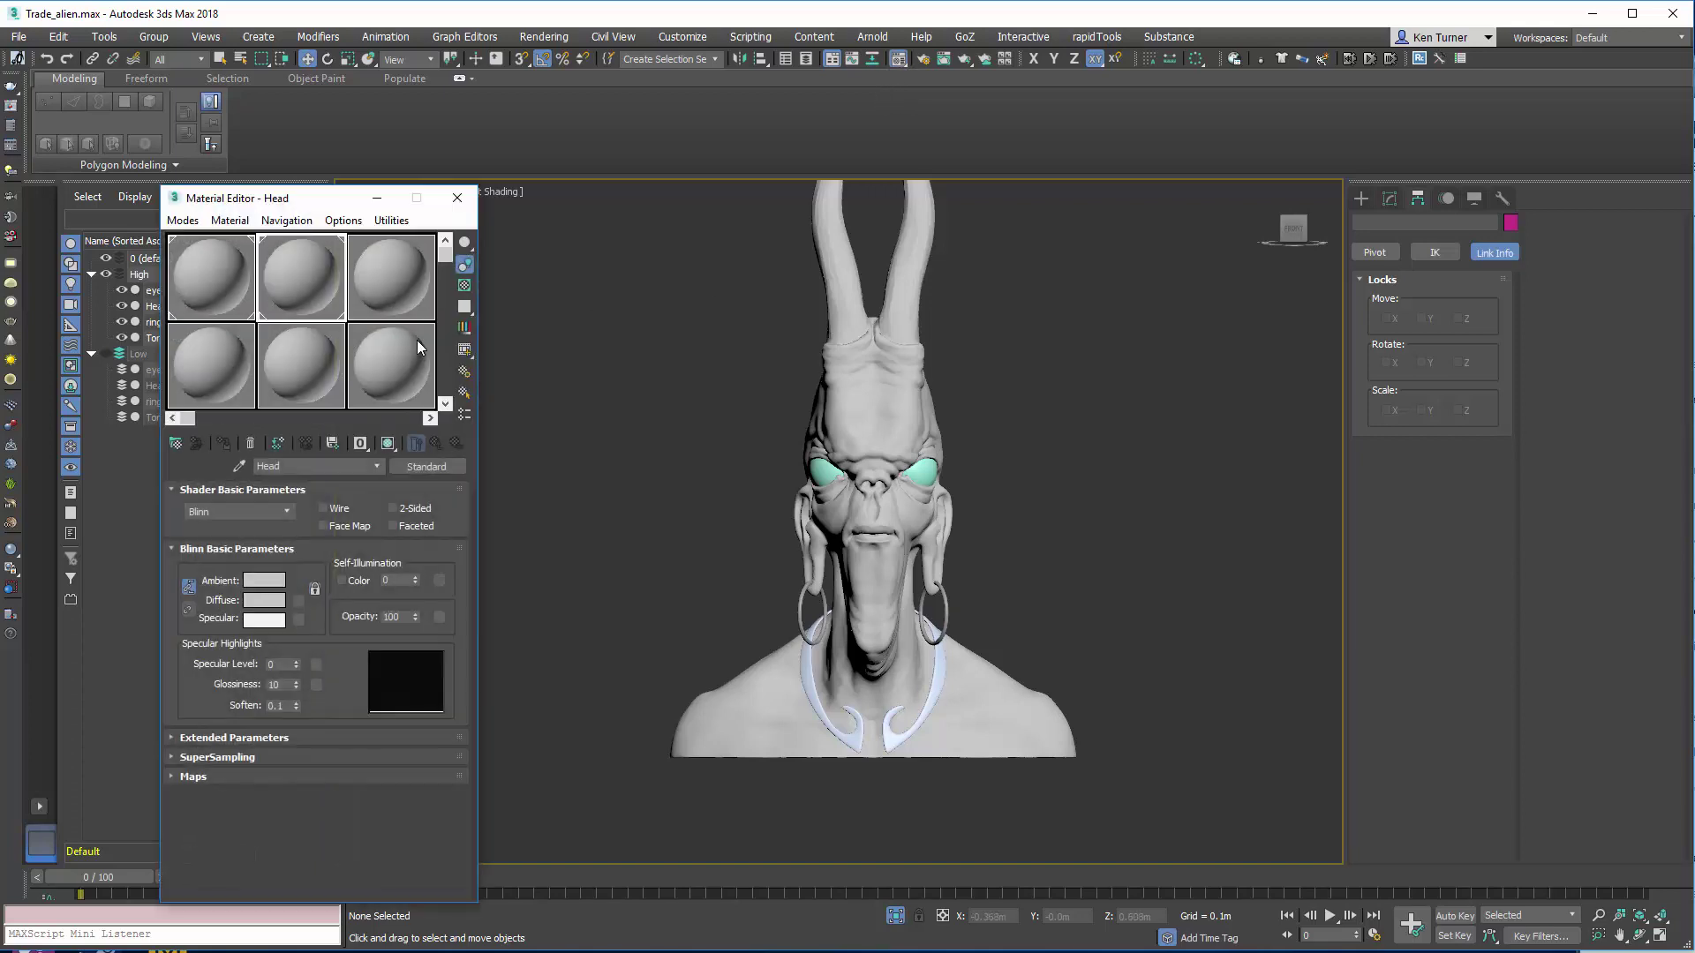
middle_click_drag(955, 415, 736, 480, "alt")
scroll(736, 480, "up", 5)
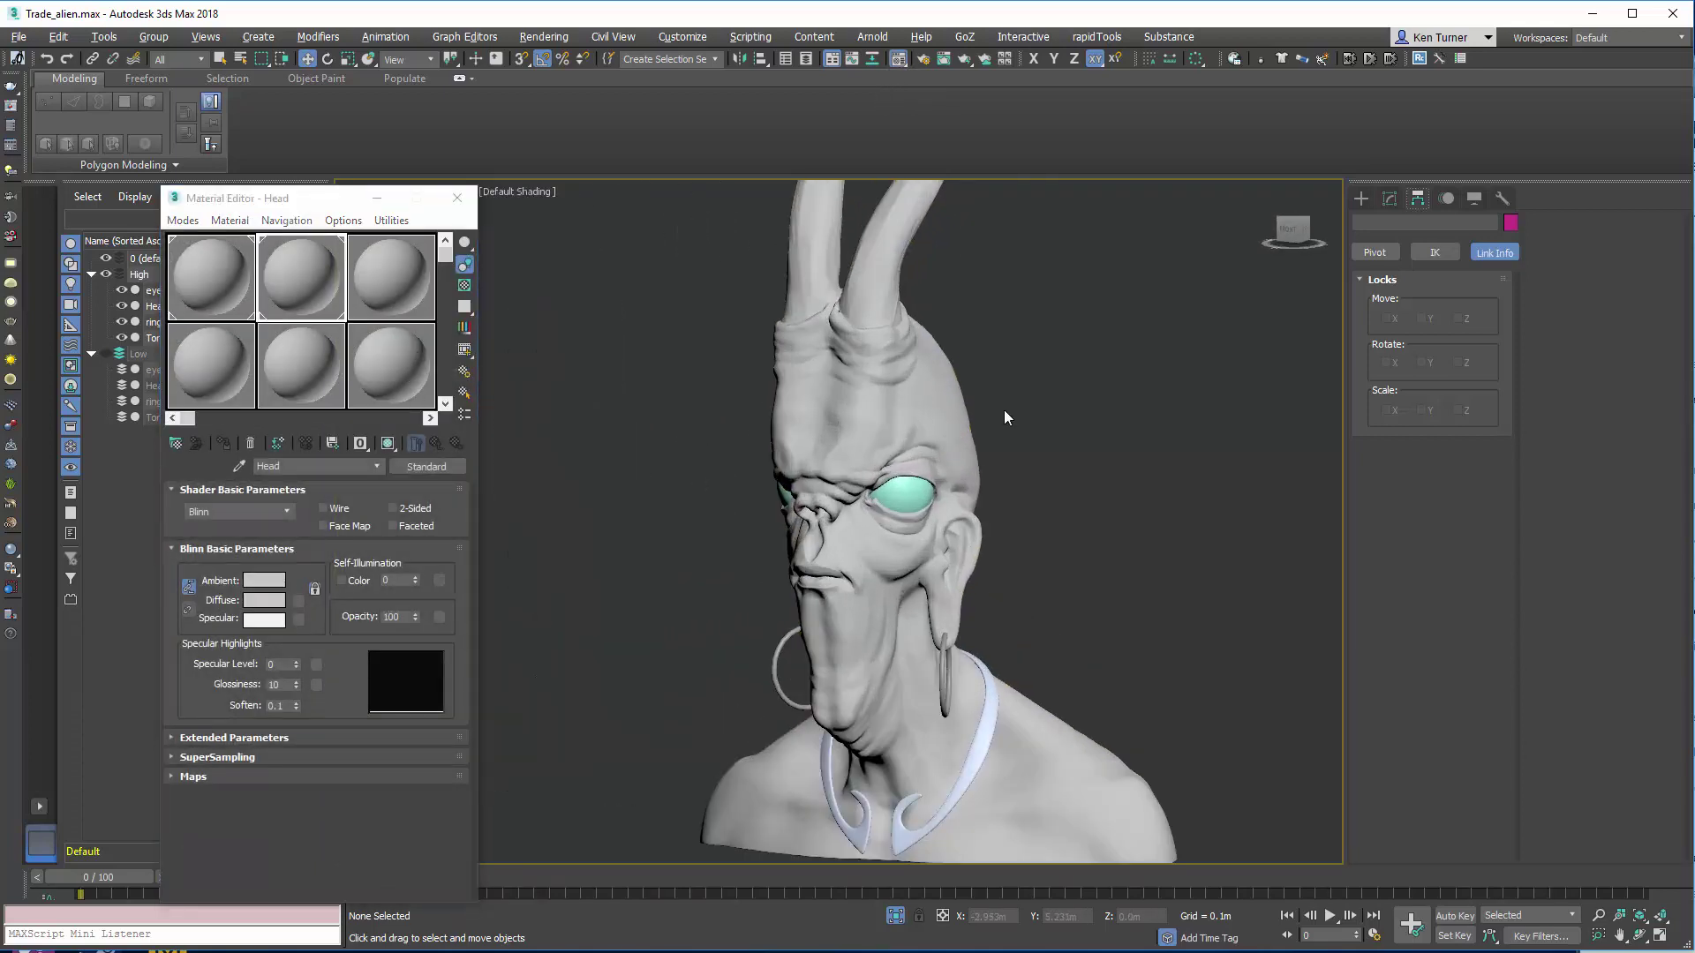
left_click(953, 429)
middle_click_drag(953, 429, 1085, 353, "alt")
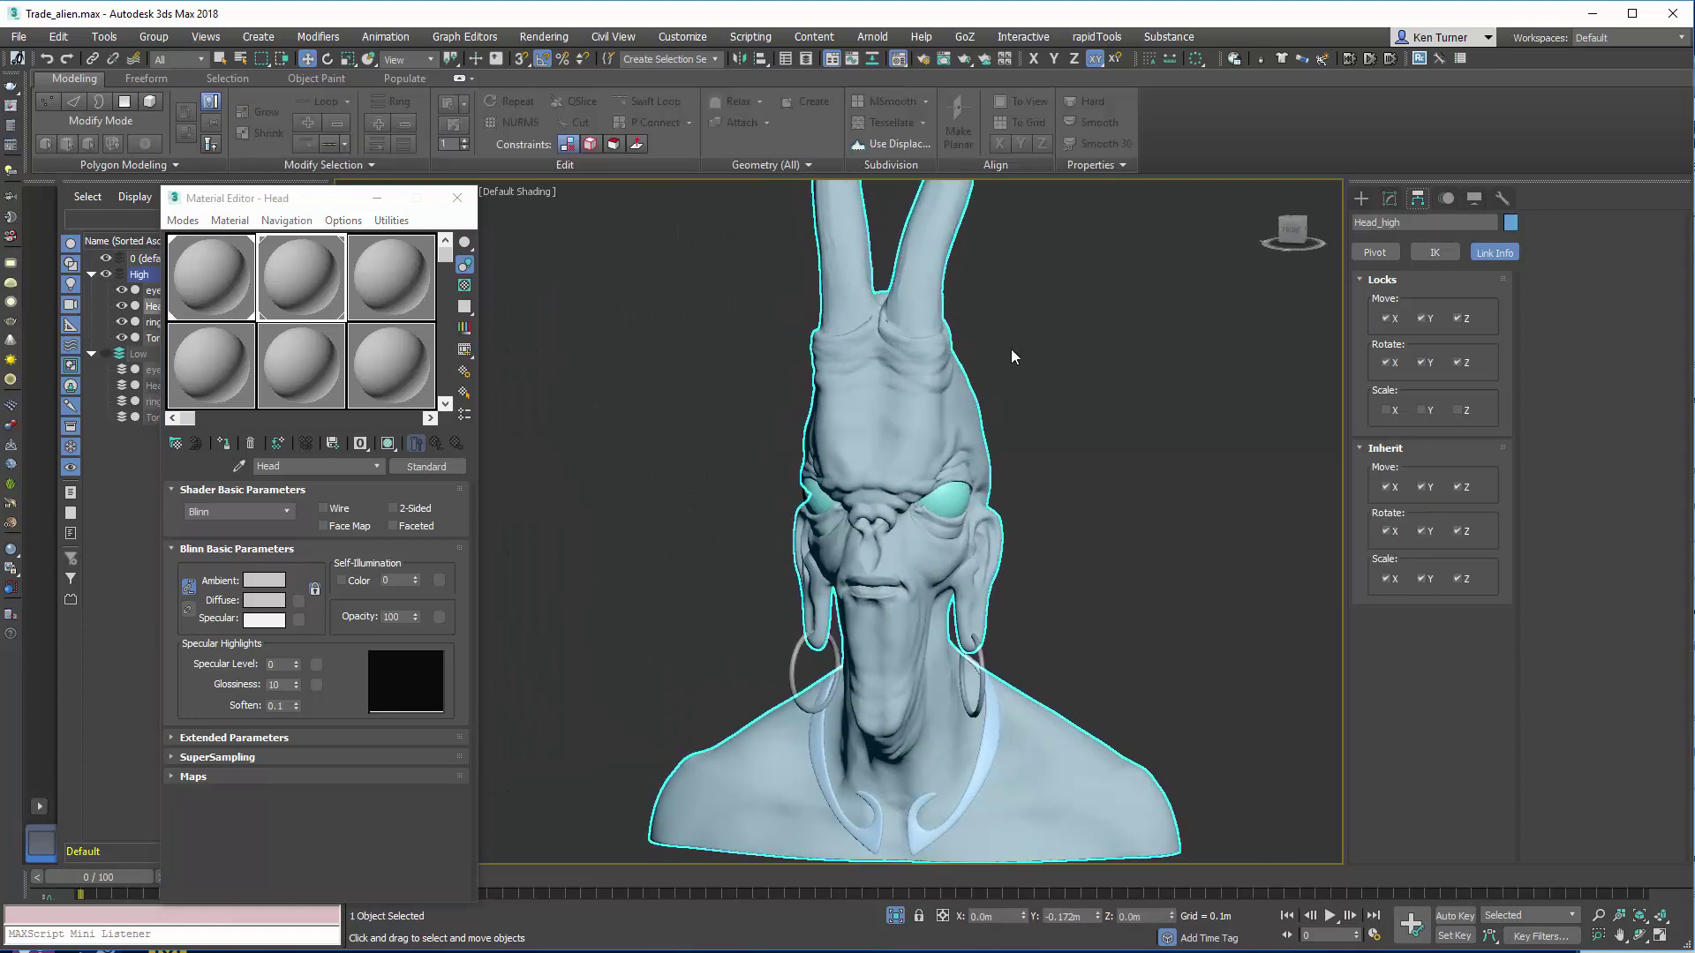
left_click(198, 378)
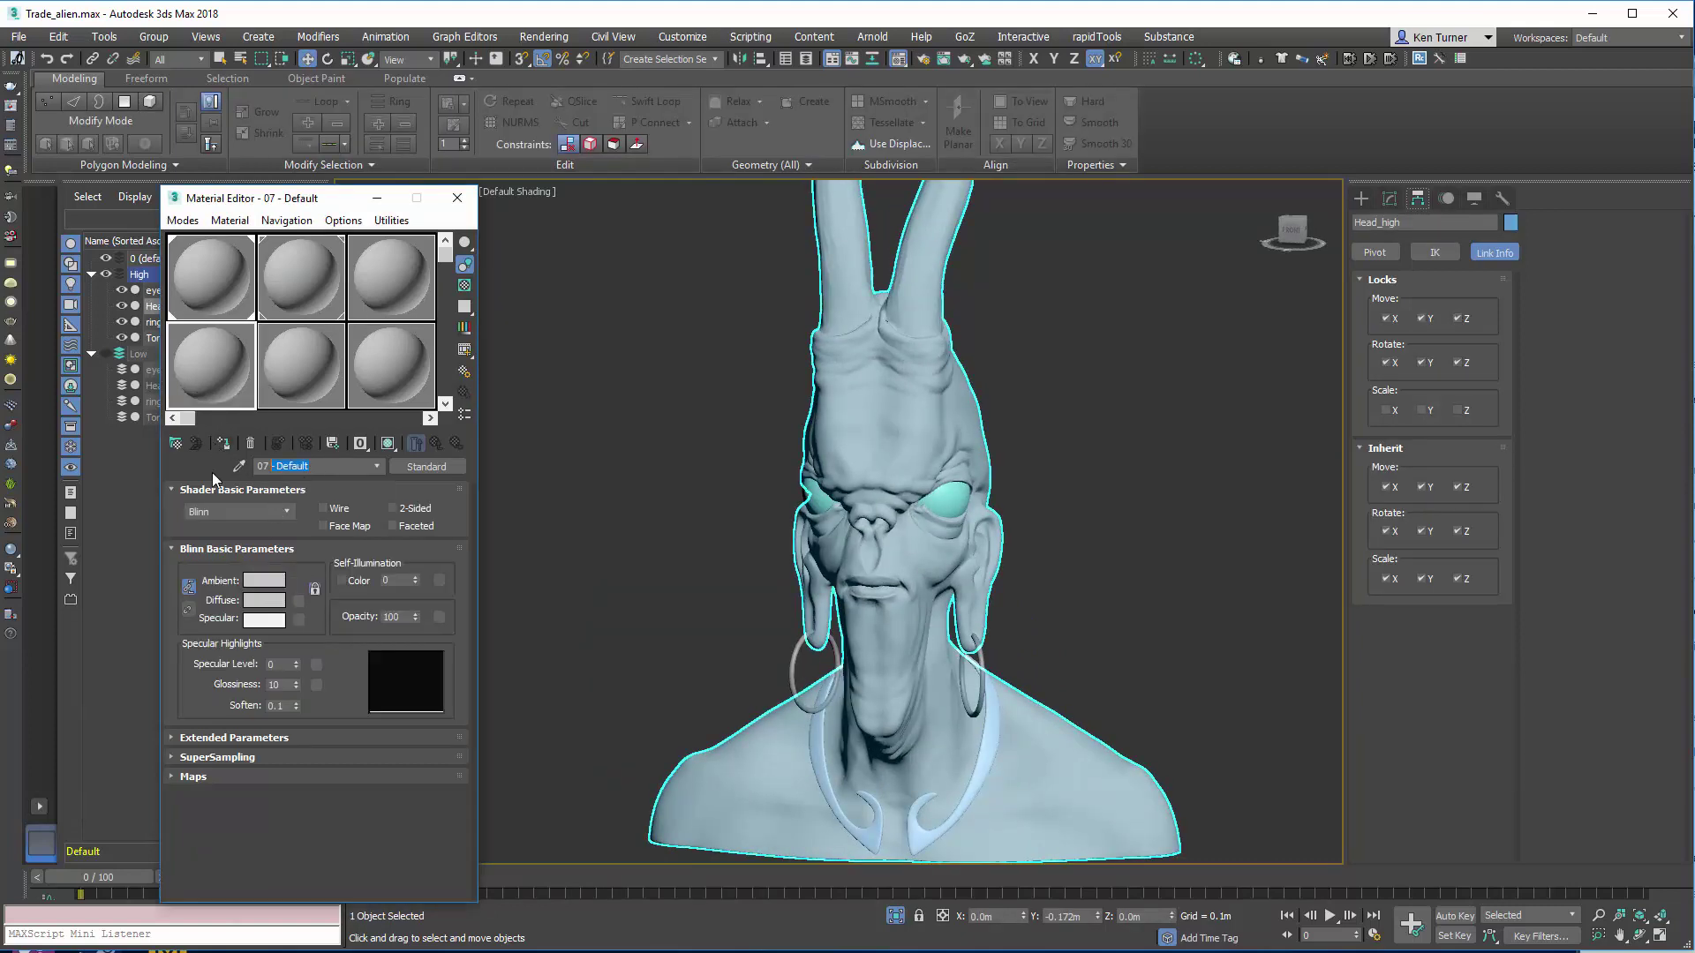
type("red")
Step: Set the red material's diffuse color to a bright, fully saturated red and assign it to the high-poly head
left_click(279, 609)
left_click_drag(639, 191, 733, 182)
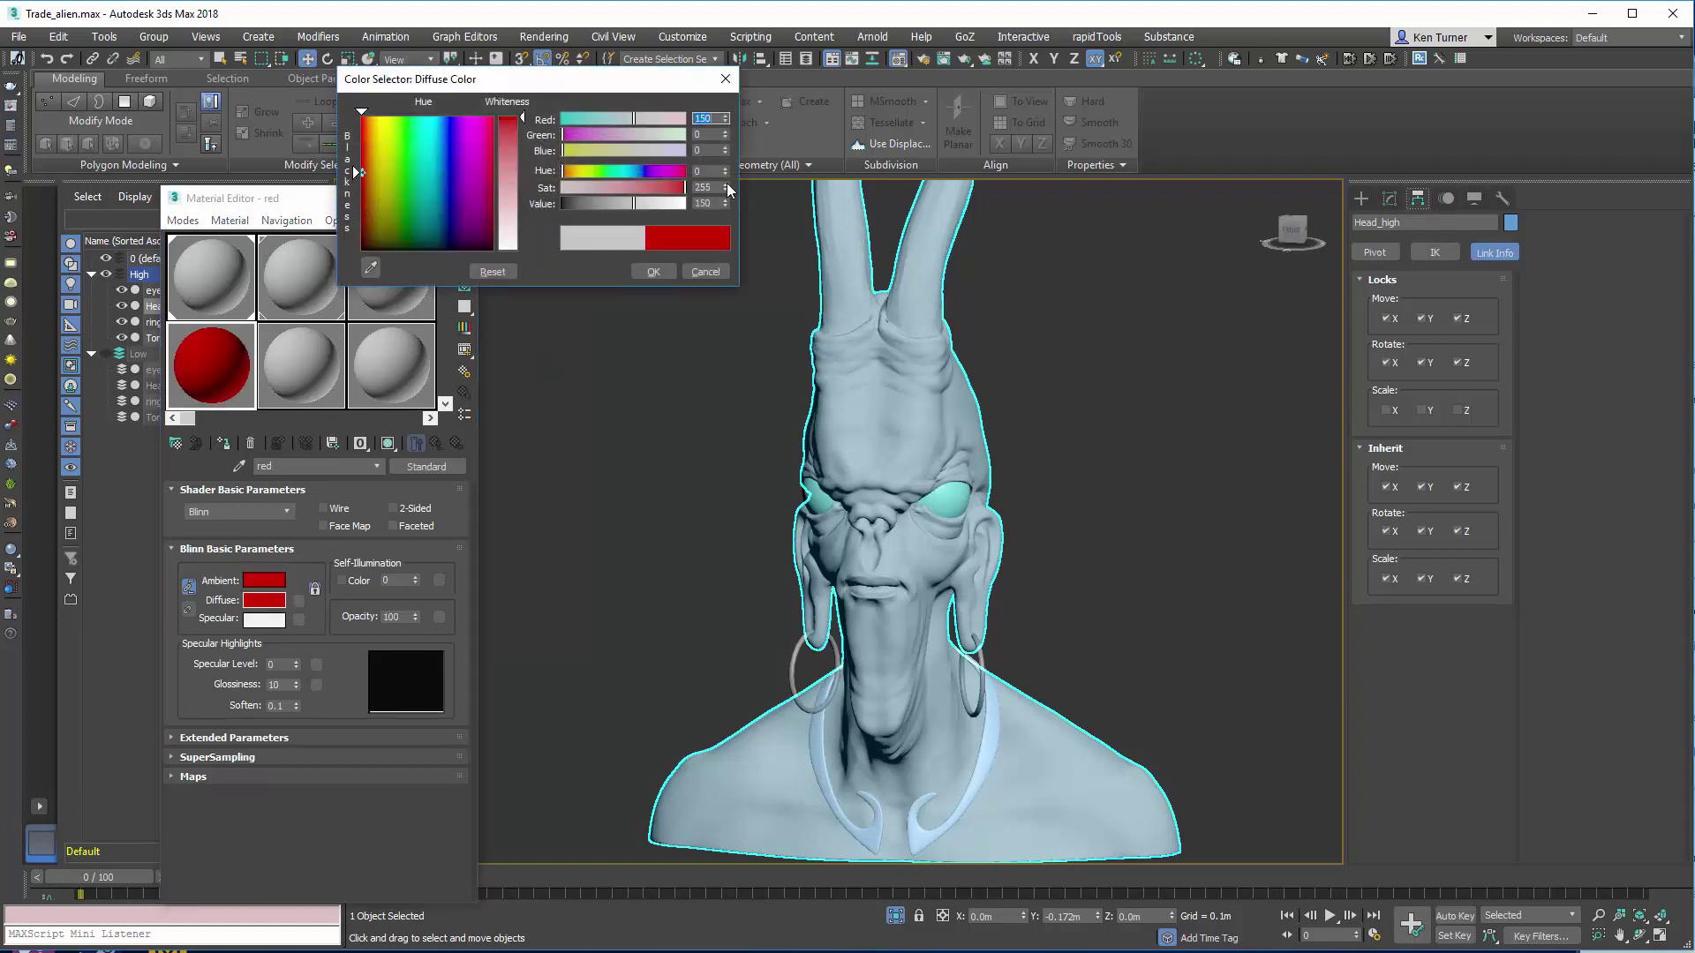
left_click_drag(632, 204, 738, 198)
left_click(656, 272)
left_click(224, 443)
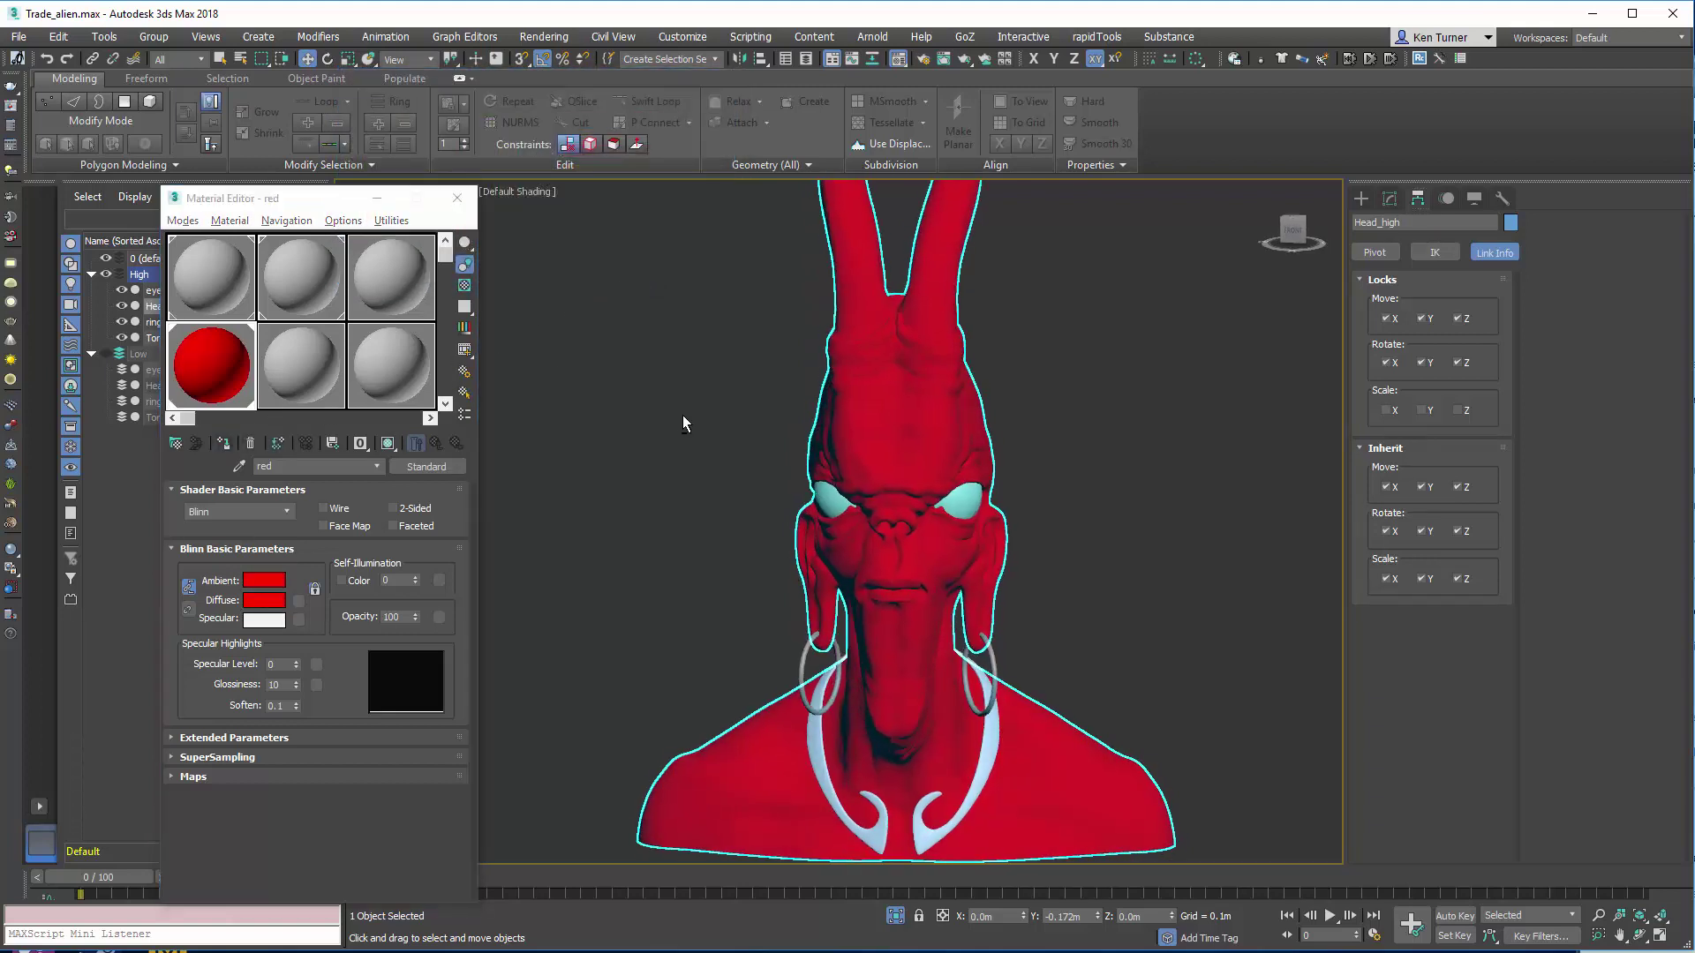
middle_click_drag(686, 420, 634, 381)
left_click(621, 439)
Step: Set the next unused material's diffuse color to pure blue (0, 0, 255) and assign it to the high-poly eyes
left_click(301, 364)
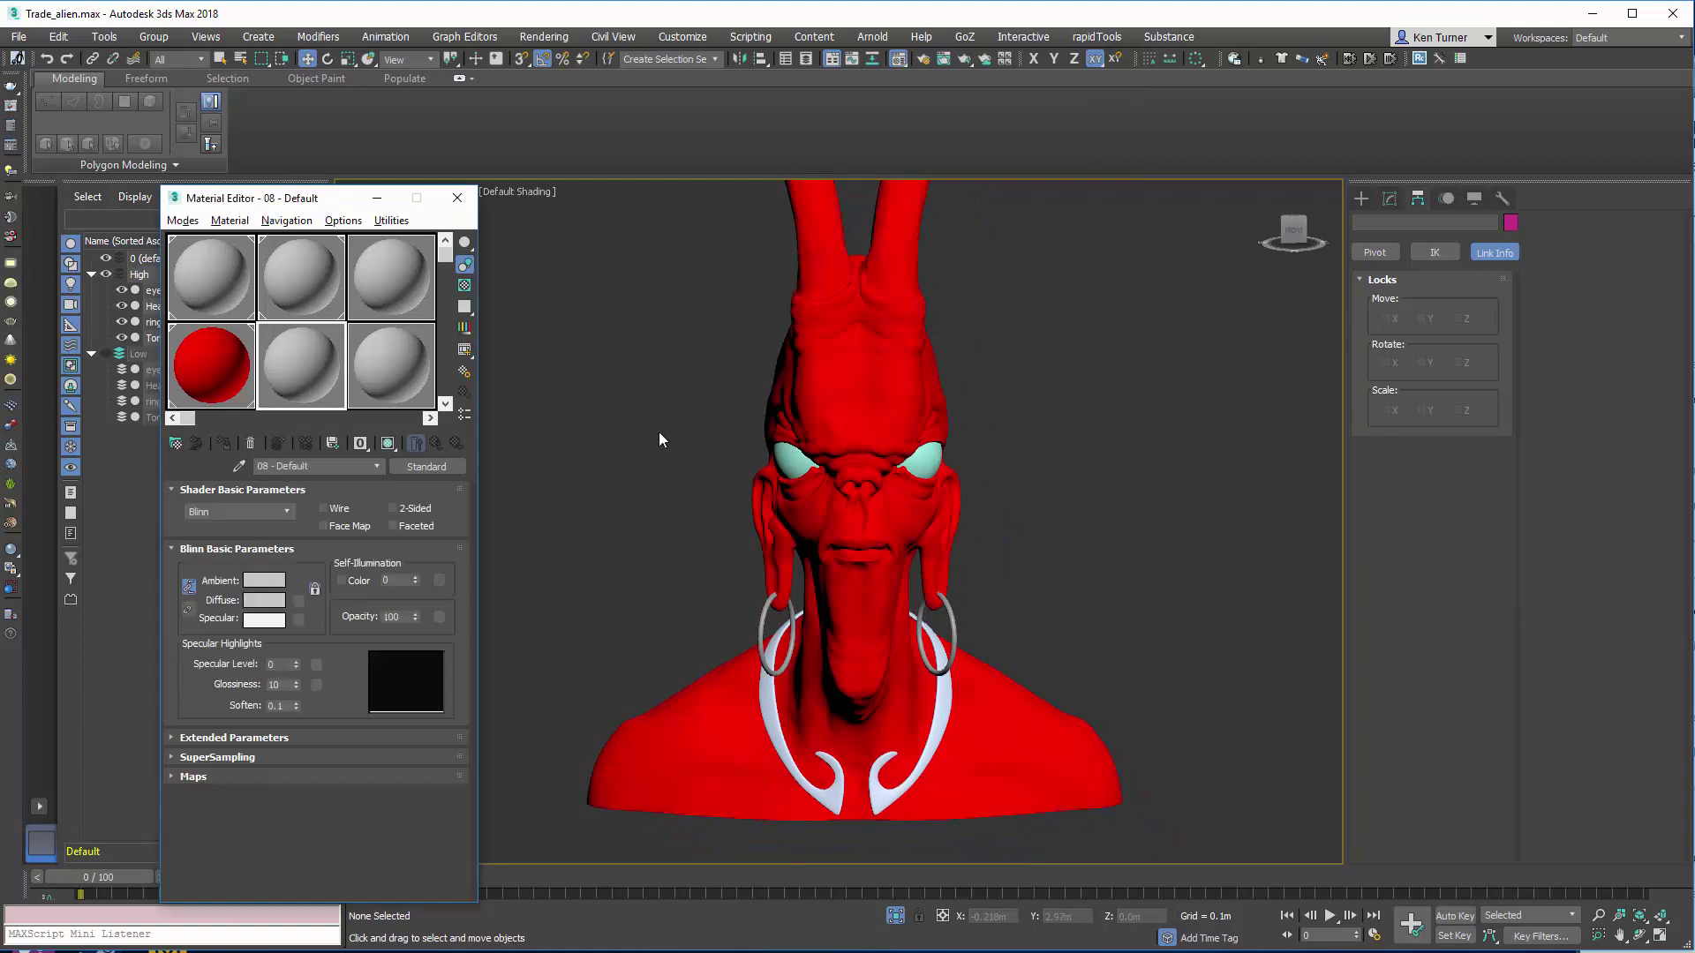
left_click(788, 453)
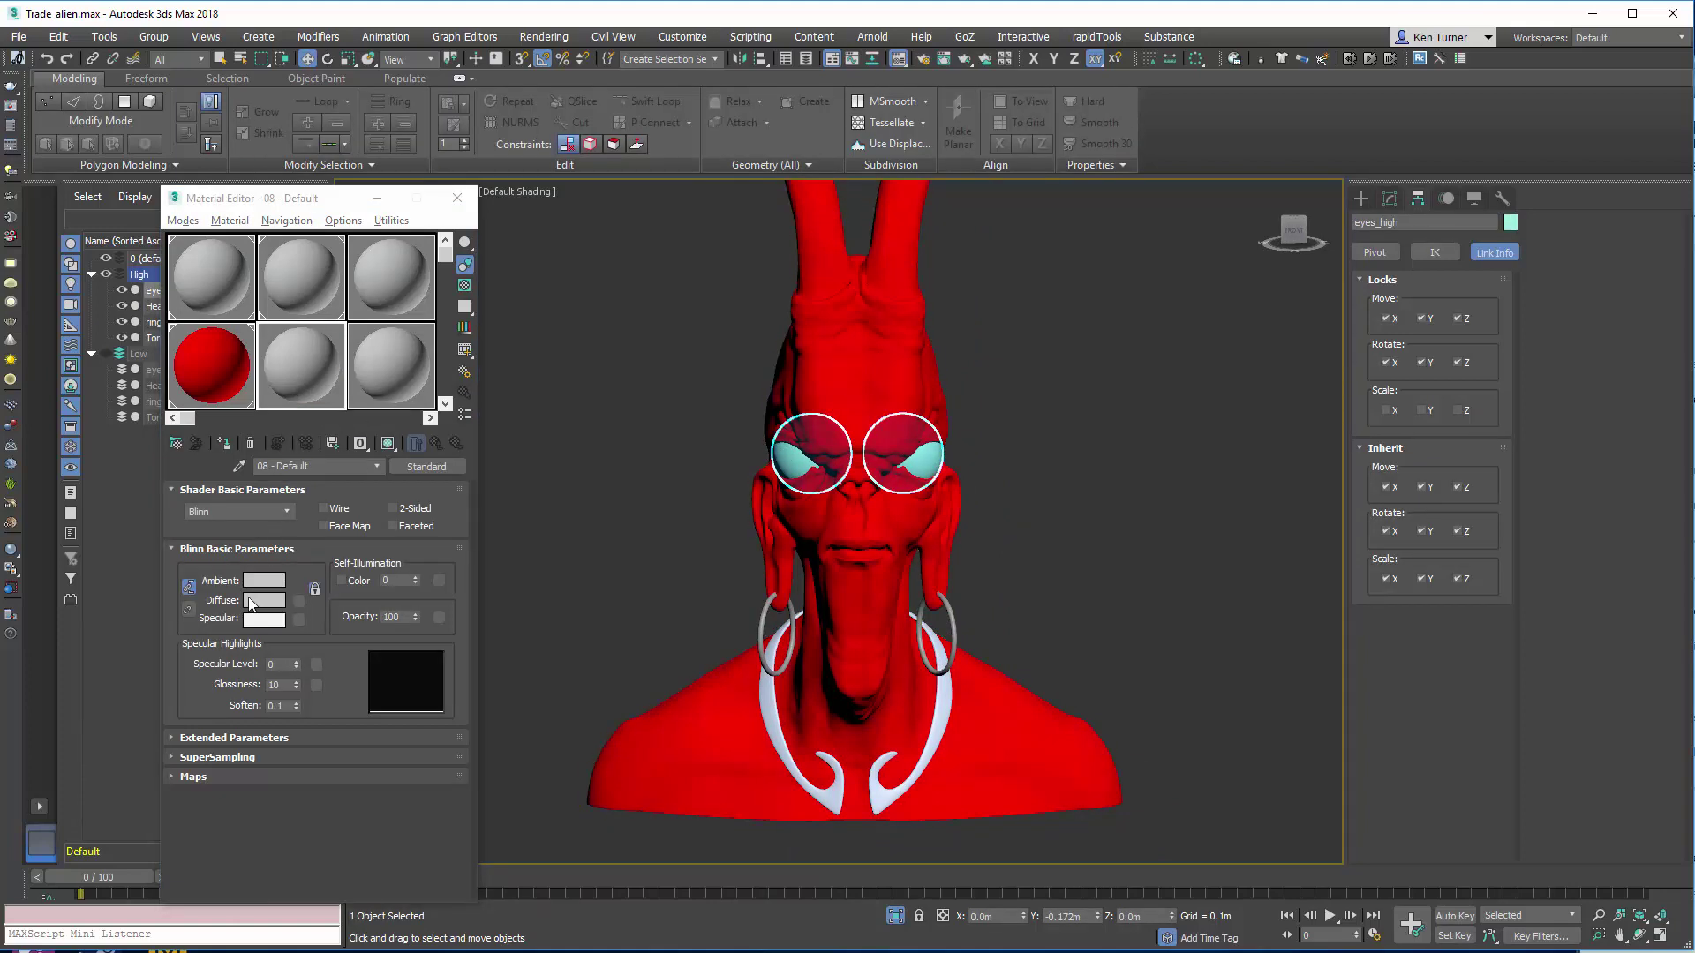
left_click(257, 602)
left_click(645, 171)
left_click_drag(655, 187, 689, 187)
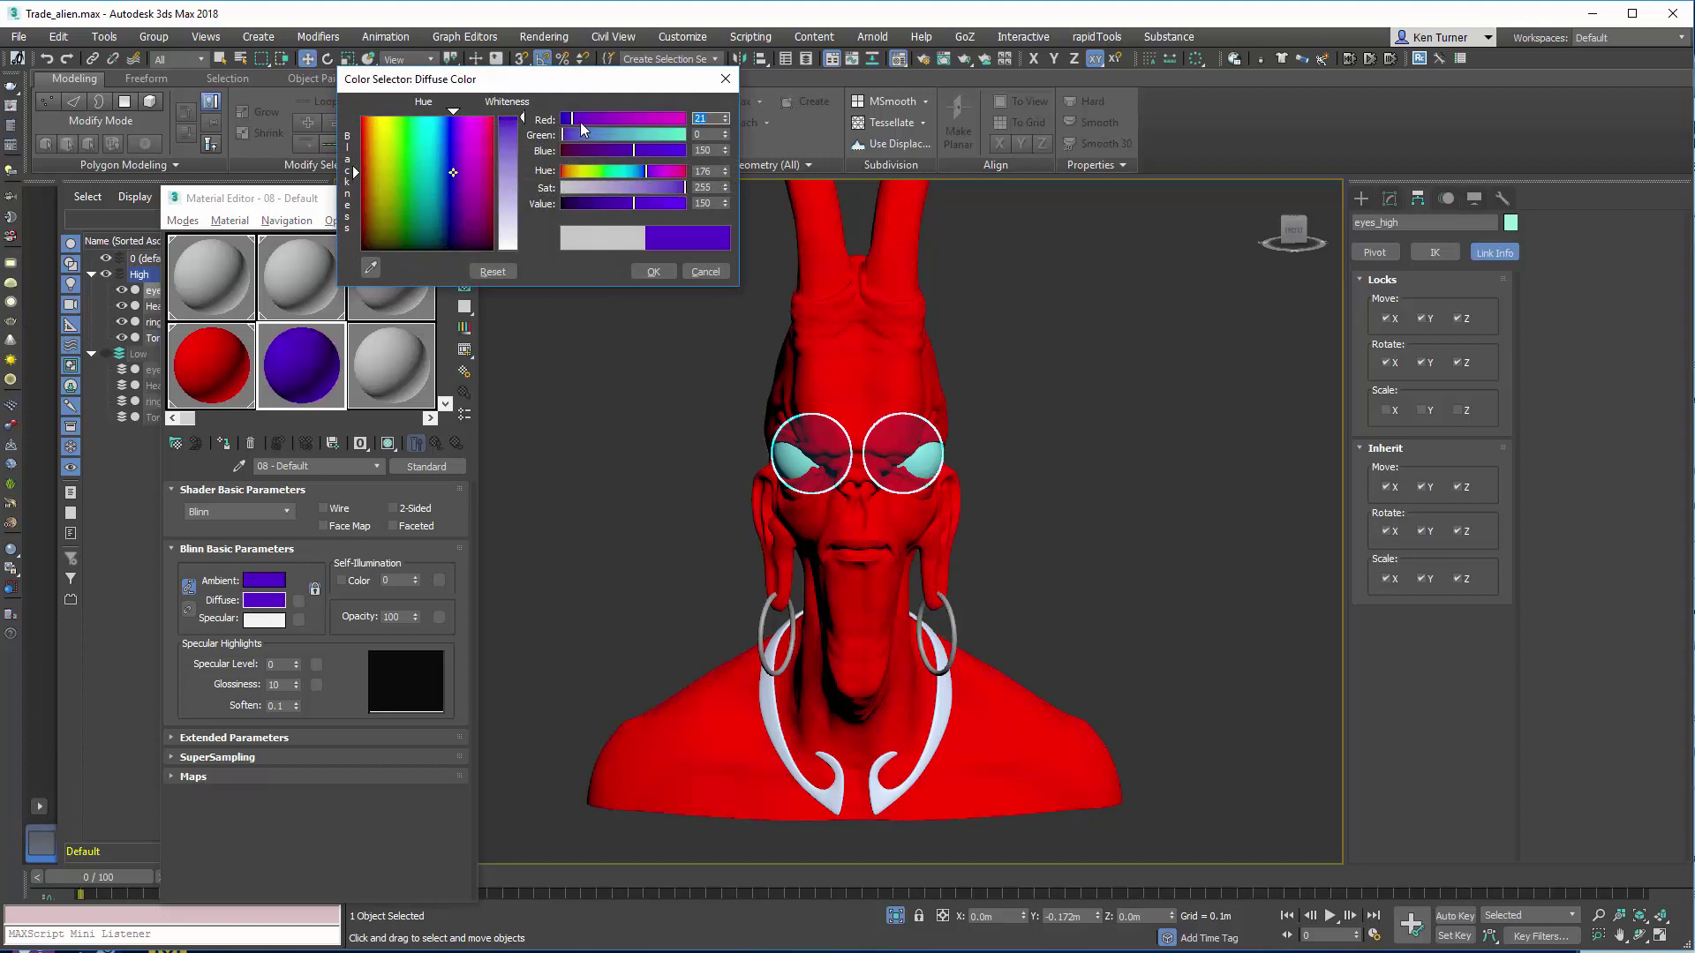
left_click_drag(579, 122, 556, 122)
left_click_drag(646, 152, 713, 154)
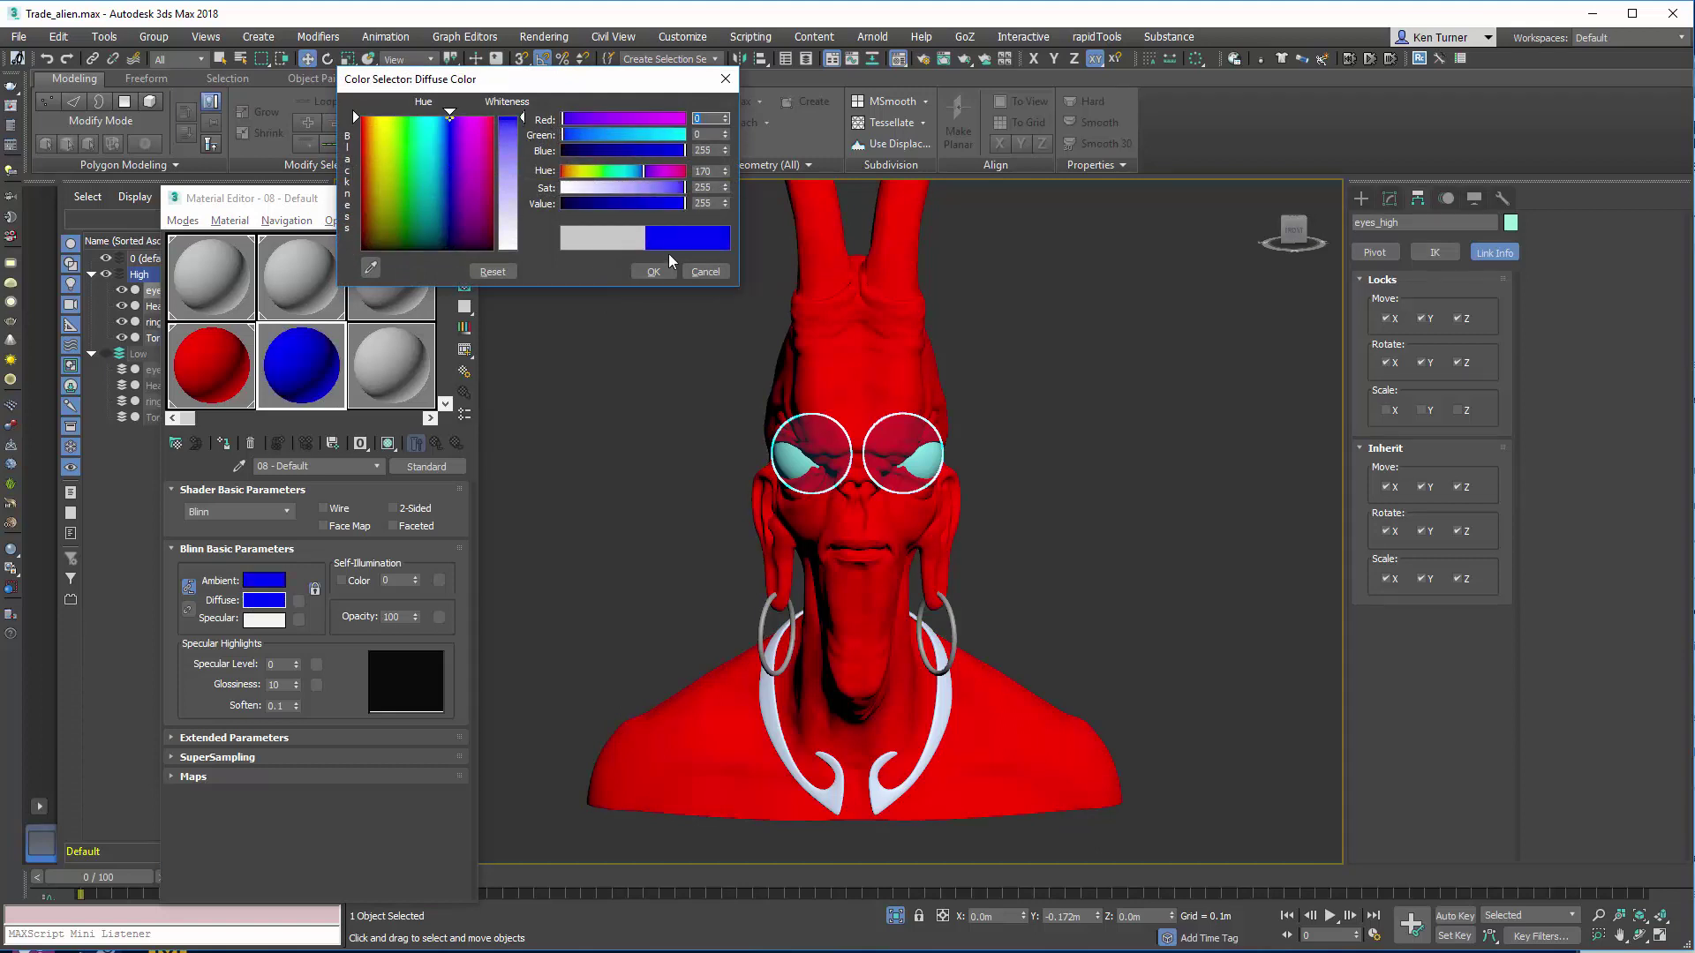
left_click(653, 271)
left_click(223, 443)
middle_click_drag(989, 539, 1007, 558, "alt")
scroll(1011, 556, "up", 3)
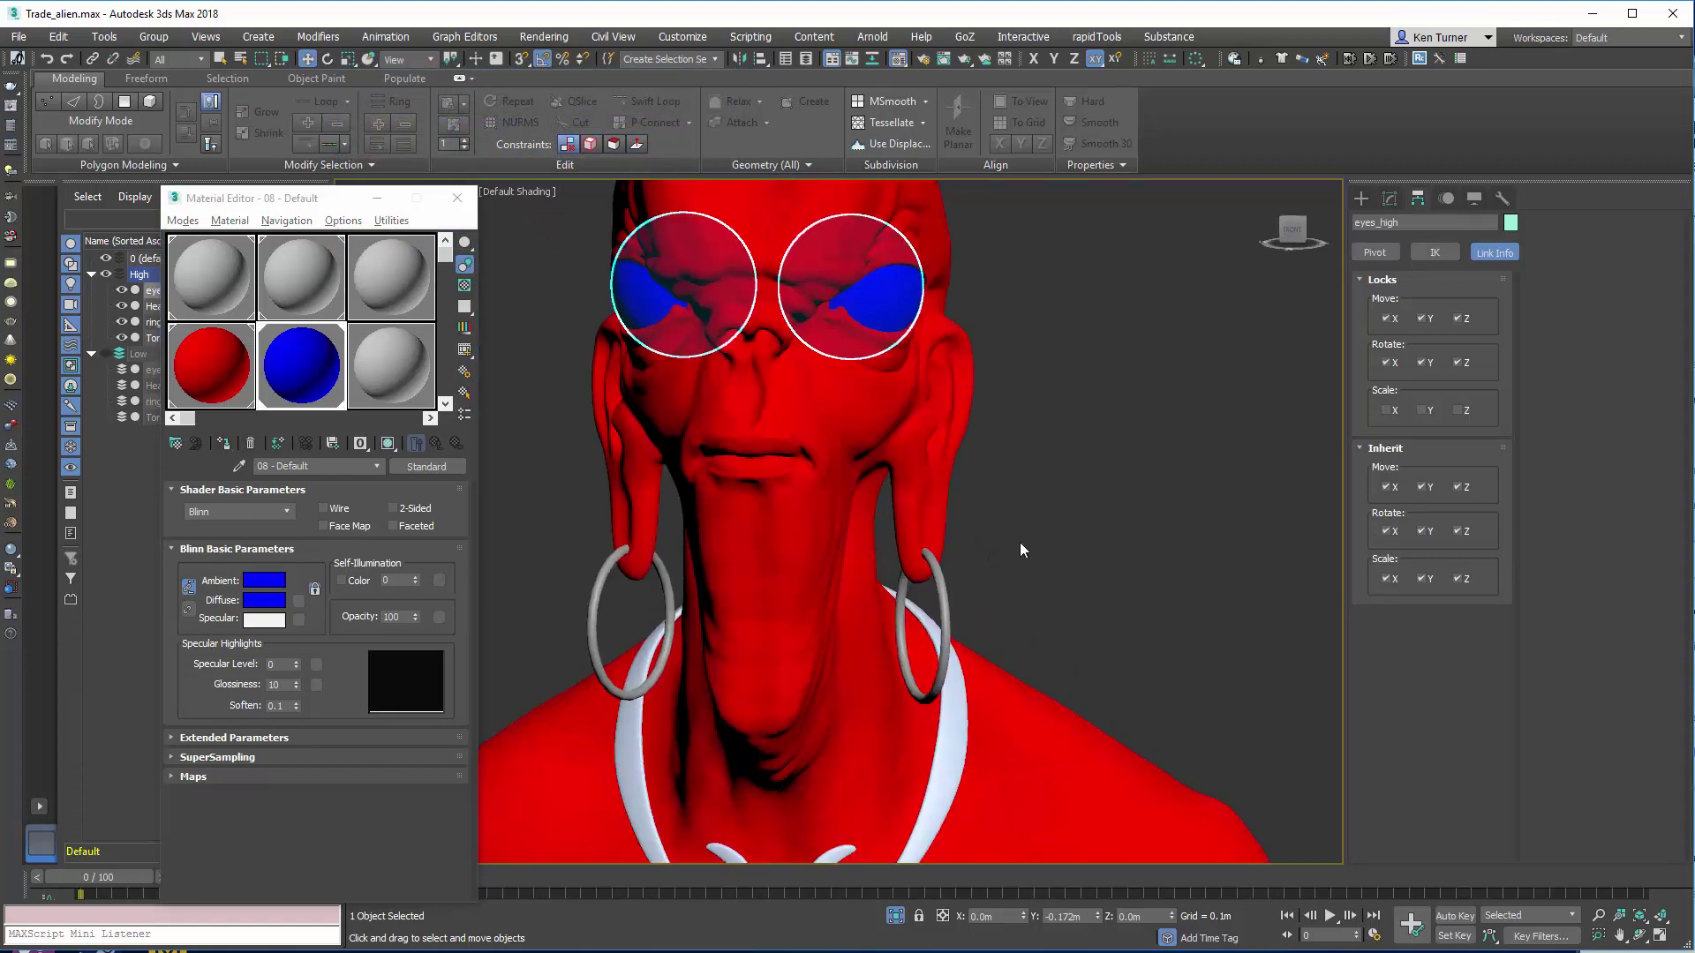
Step: Set the next unused material's diffuse color to pure green and assign it to the high-poly earrings
left_click(1024, 545)
left_click(943, 593)
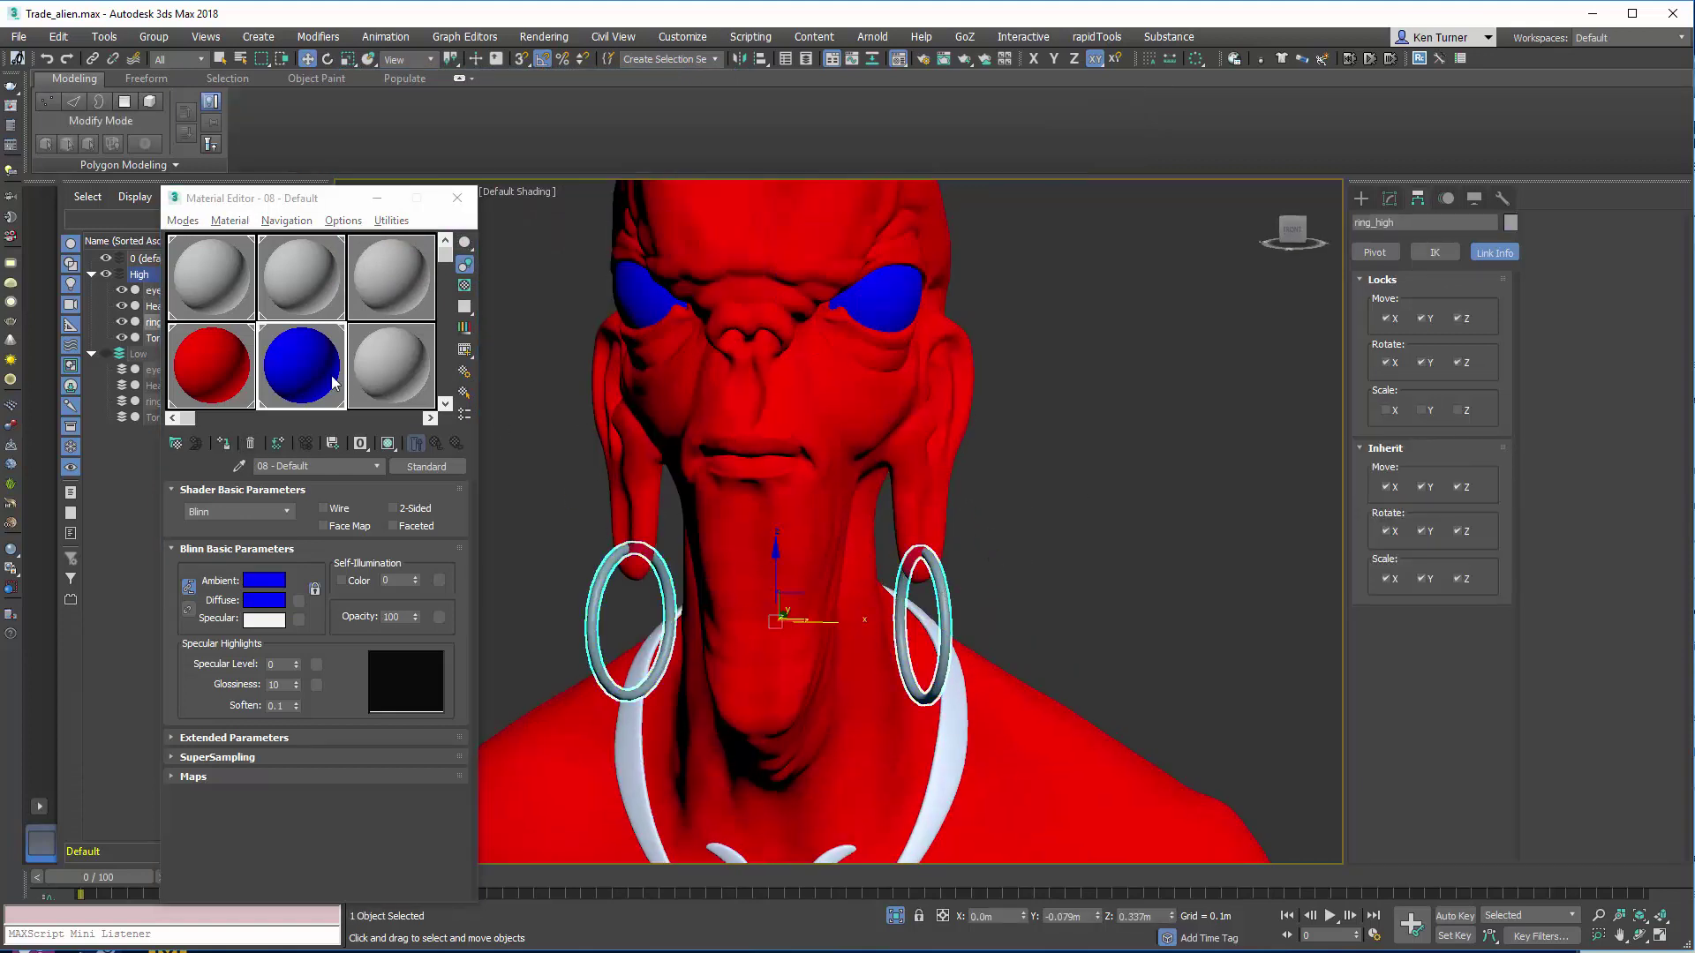
left_click(371, 390)
left_click(264, 600)
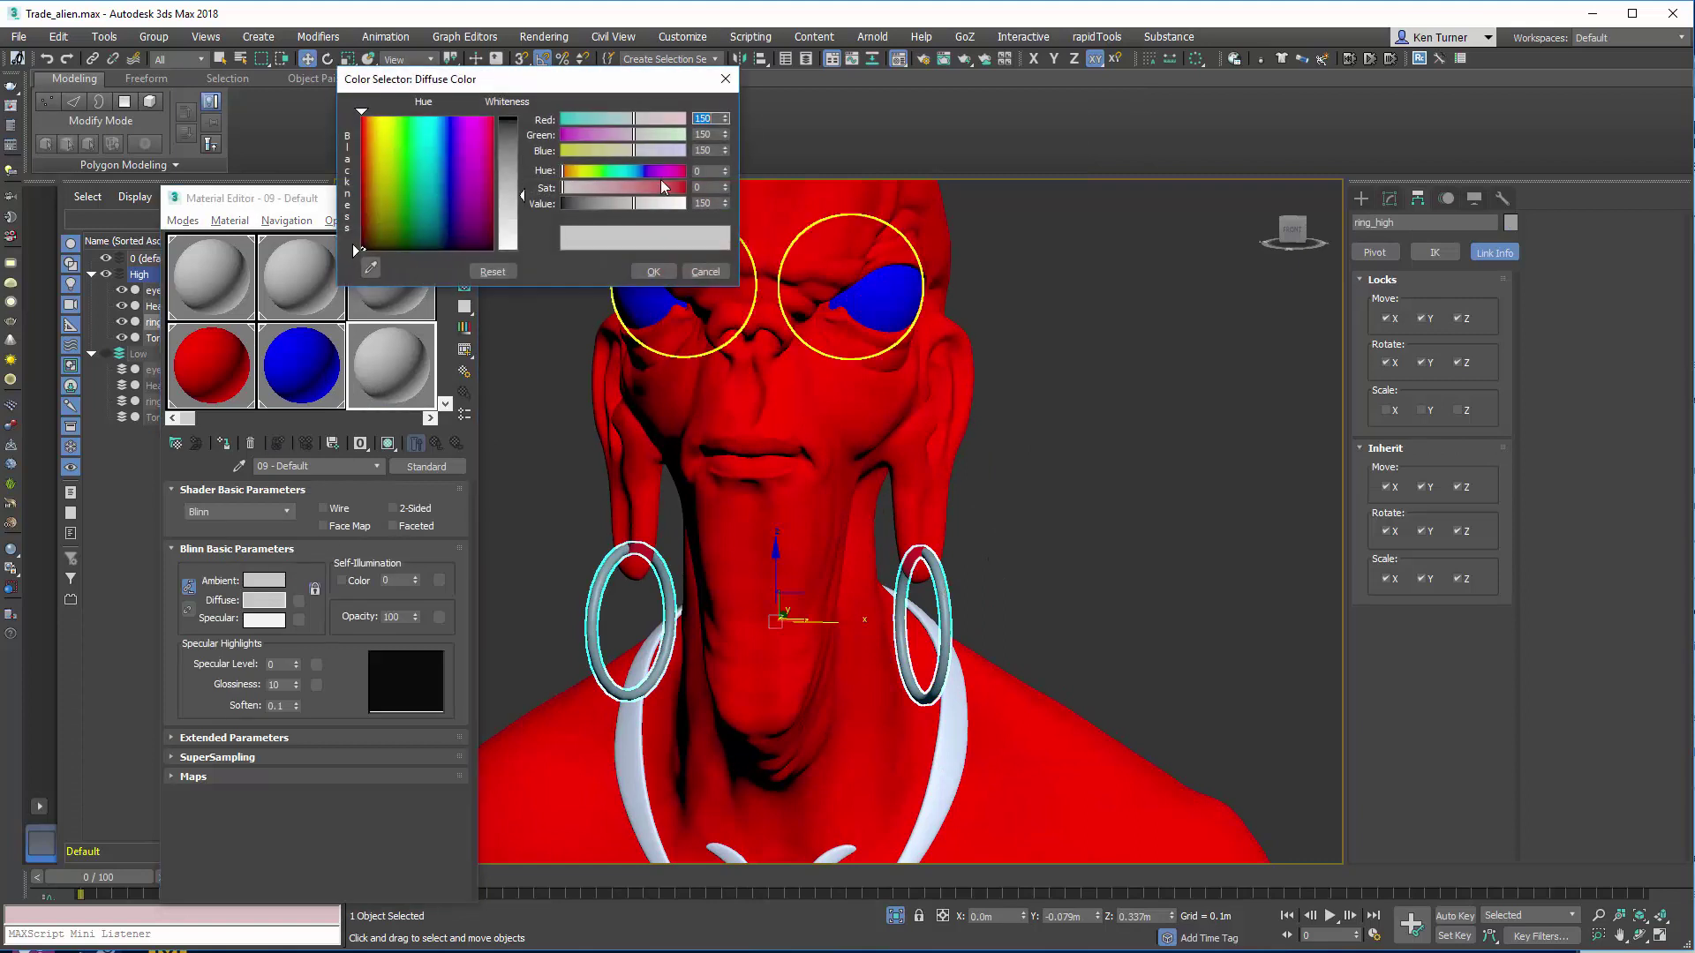
left_click_drag(639, 134, 562, 150)
left_click(653, 271)
middle_click_drag(1002, 484, 1013, 403)
left_click(225, 444)
Step: Assign an unused material to the high-poly torc and set its diffuse color to yellow (255, 255, 0)
mouse_move(1109, 479)
middle_mouse_down("alt")
mouse_move(1119, 510)
mouse_move(1115, 496)
middle_mouse_up("alt")
left_click(1114, 497)
left_click(907, 613)
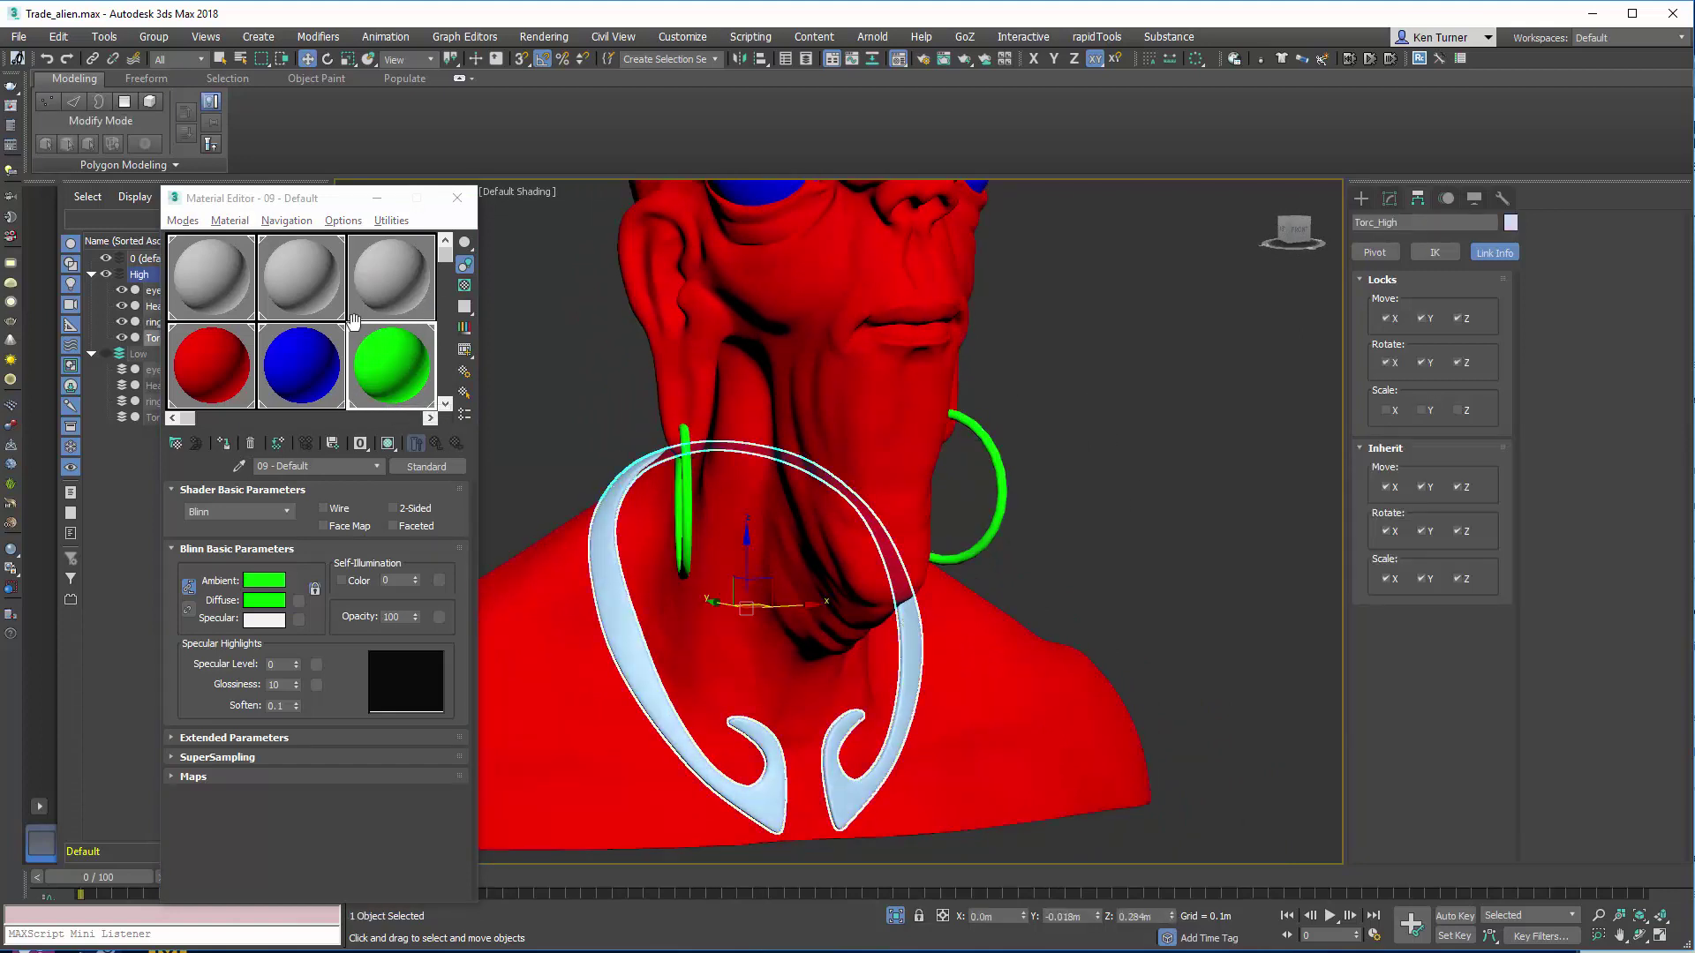
left_click_drag(347, 323, 347, 234)
left_click(211, 357)
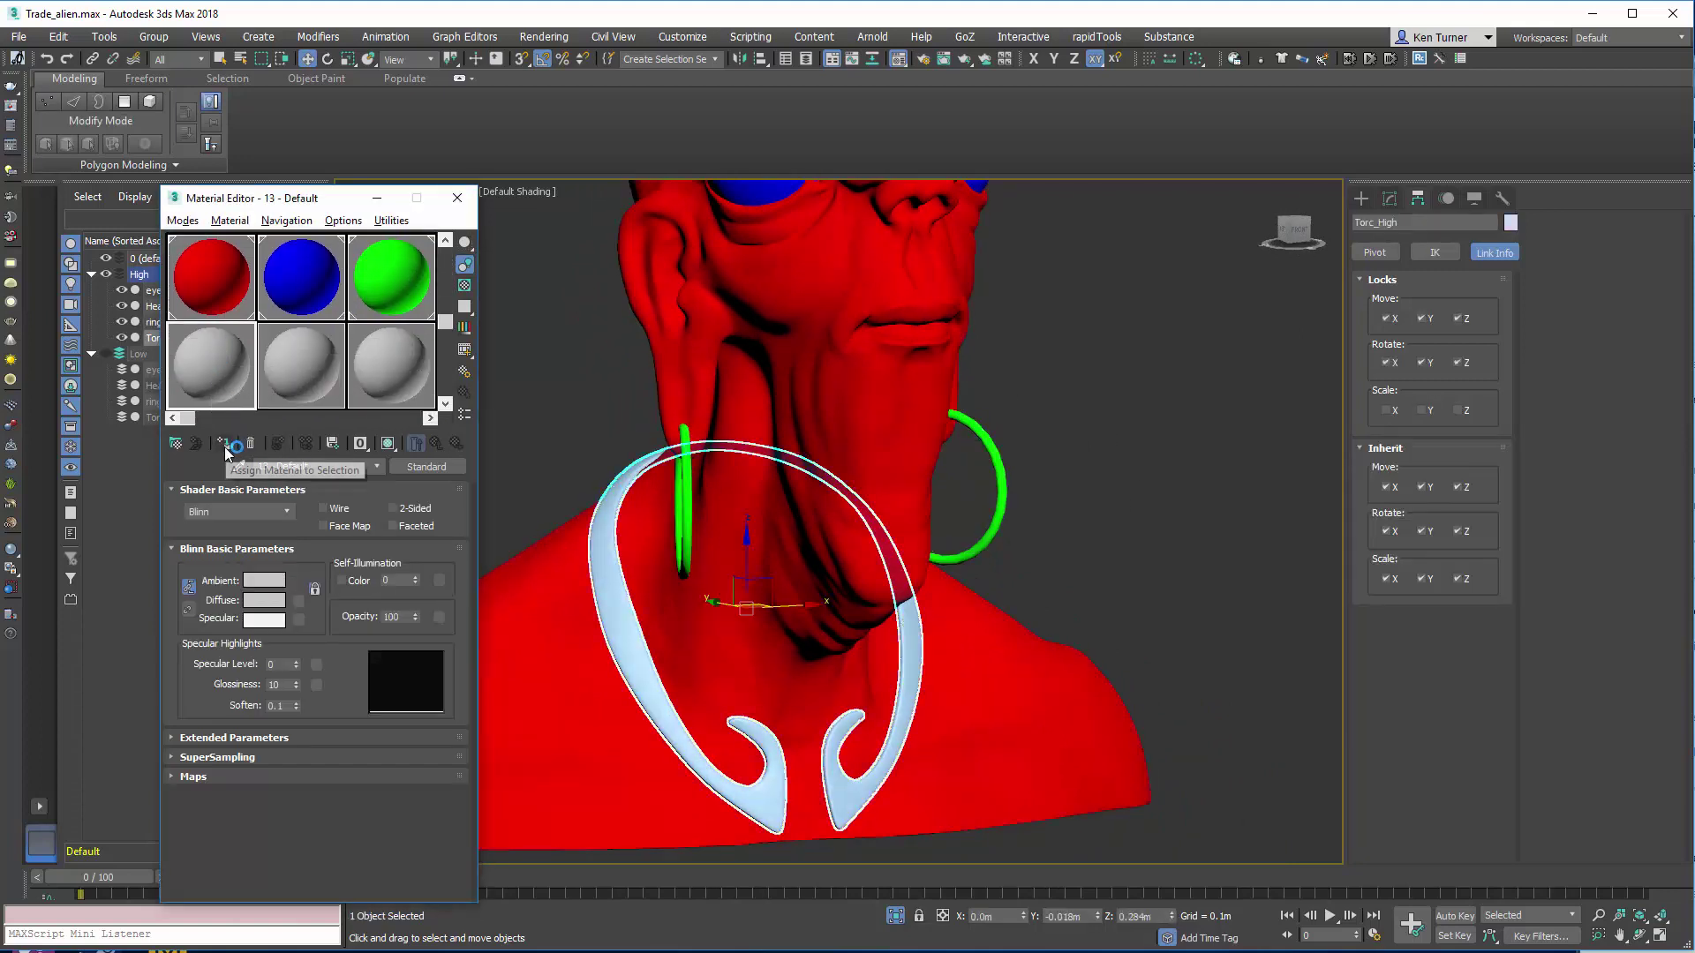
left_click(264, 600)
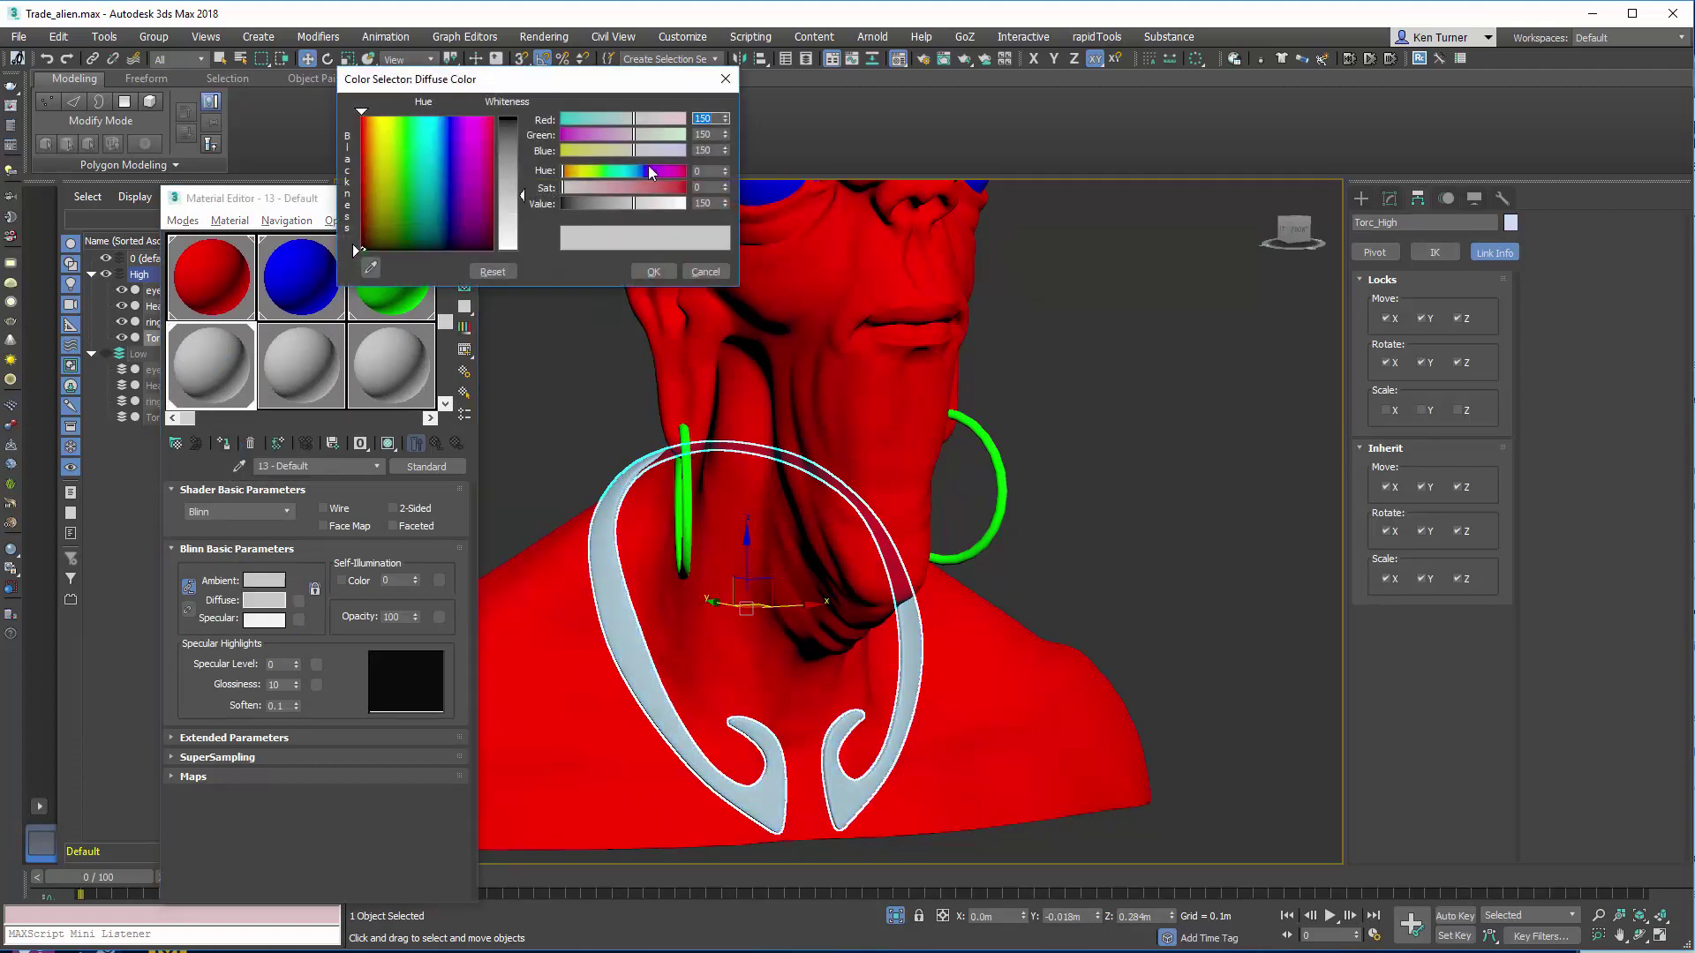
left_click_drag(632, 150, 521, 159)
left_click_drag(634, 136, 715, 121)
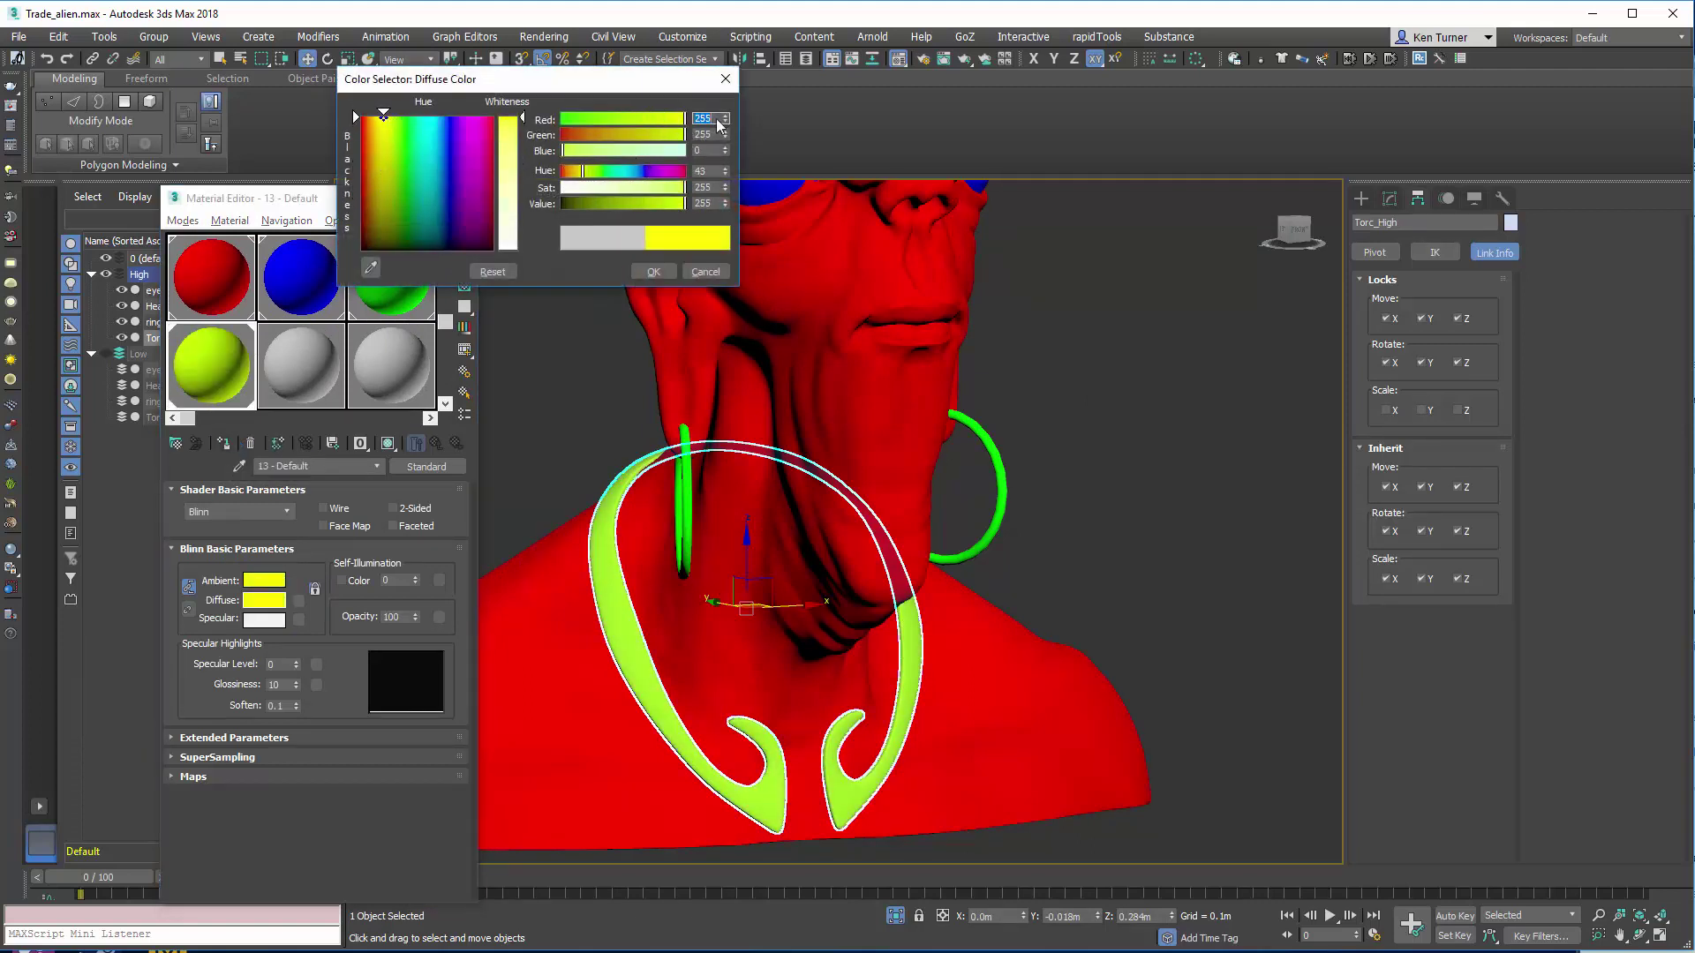
left_click(654, 269)
middle_click_drag(1079, 357, 1065, 361, "alt")
left_click(1065, 369)
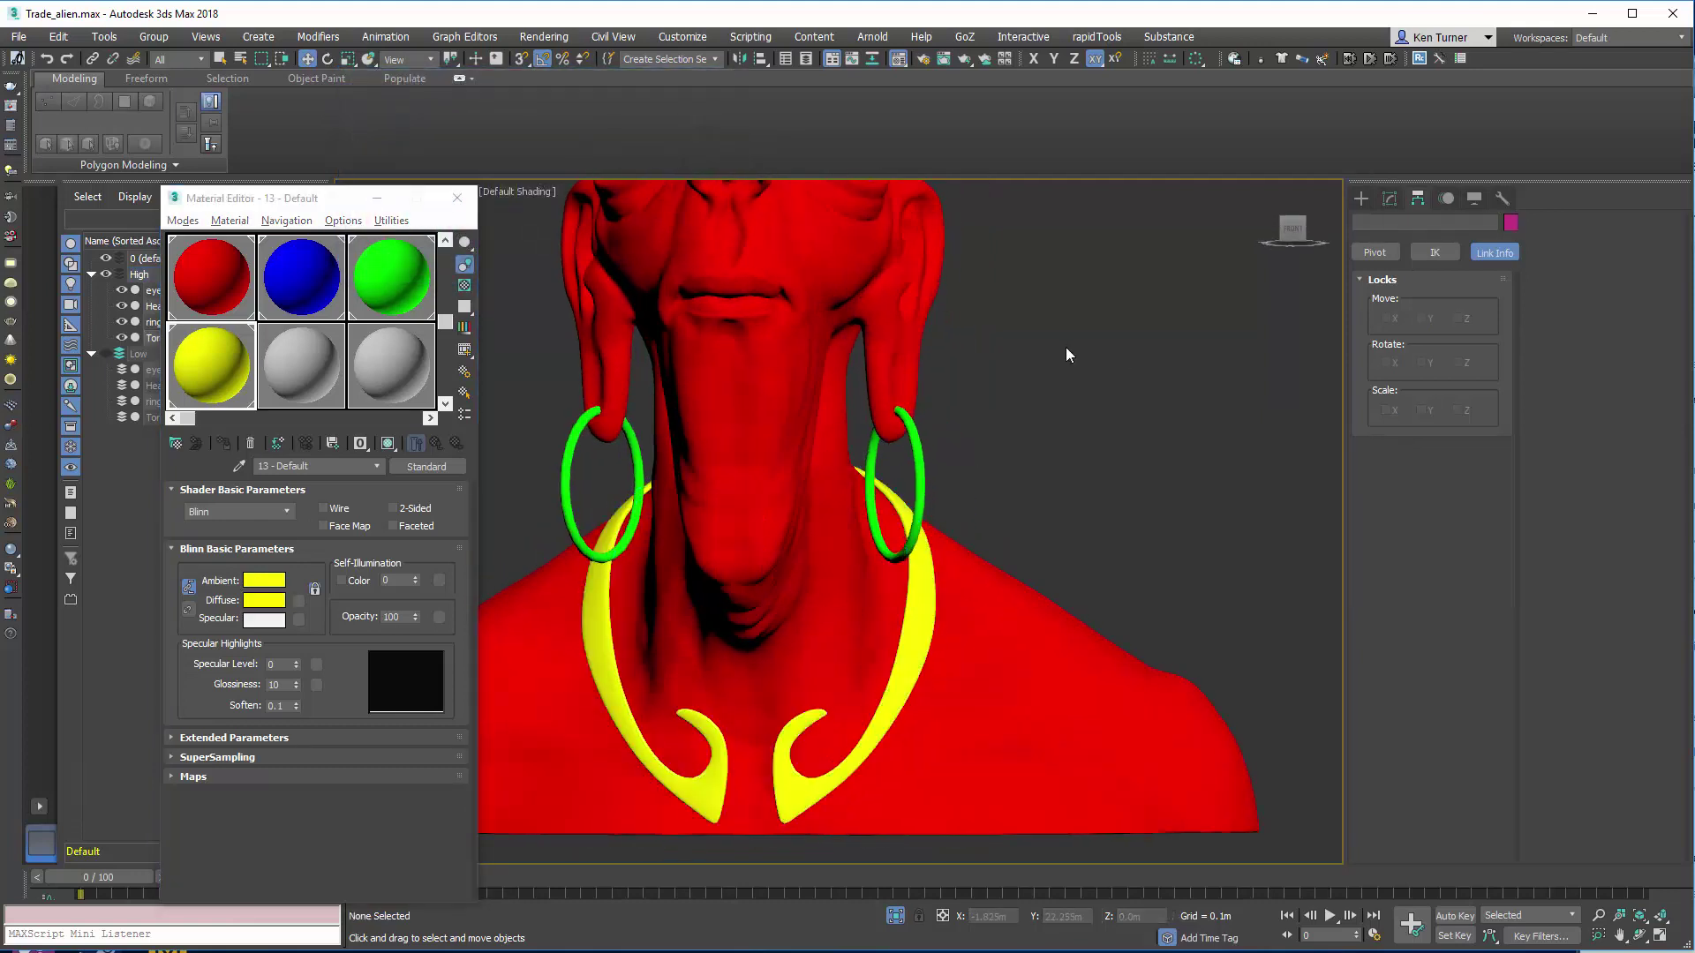
Step: Select the high-poly head and examine the area where the horns meet the forehead
scroll(1061, 349, "down", 5)
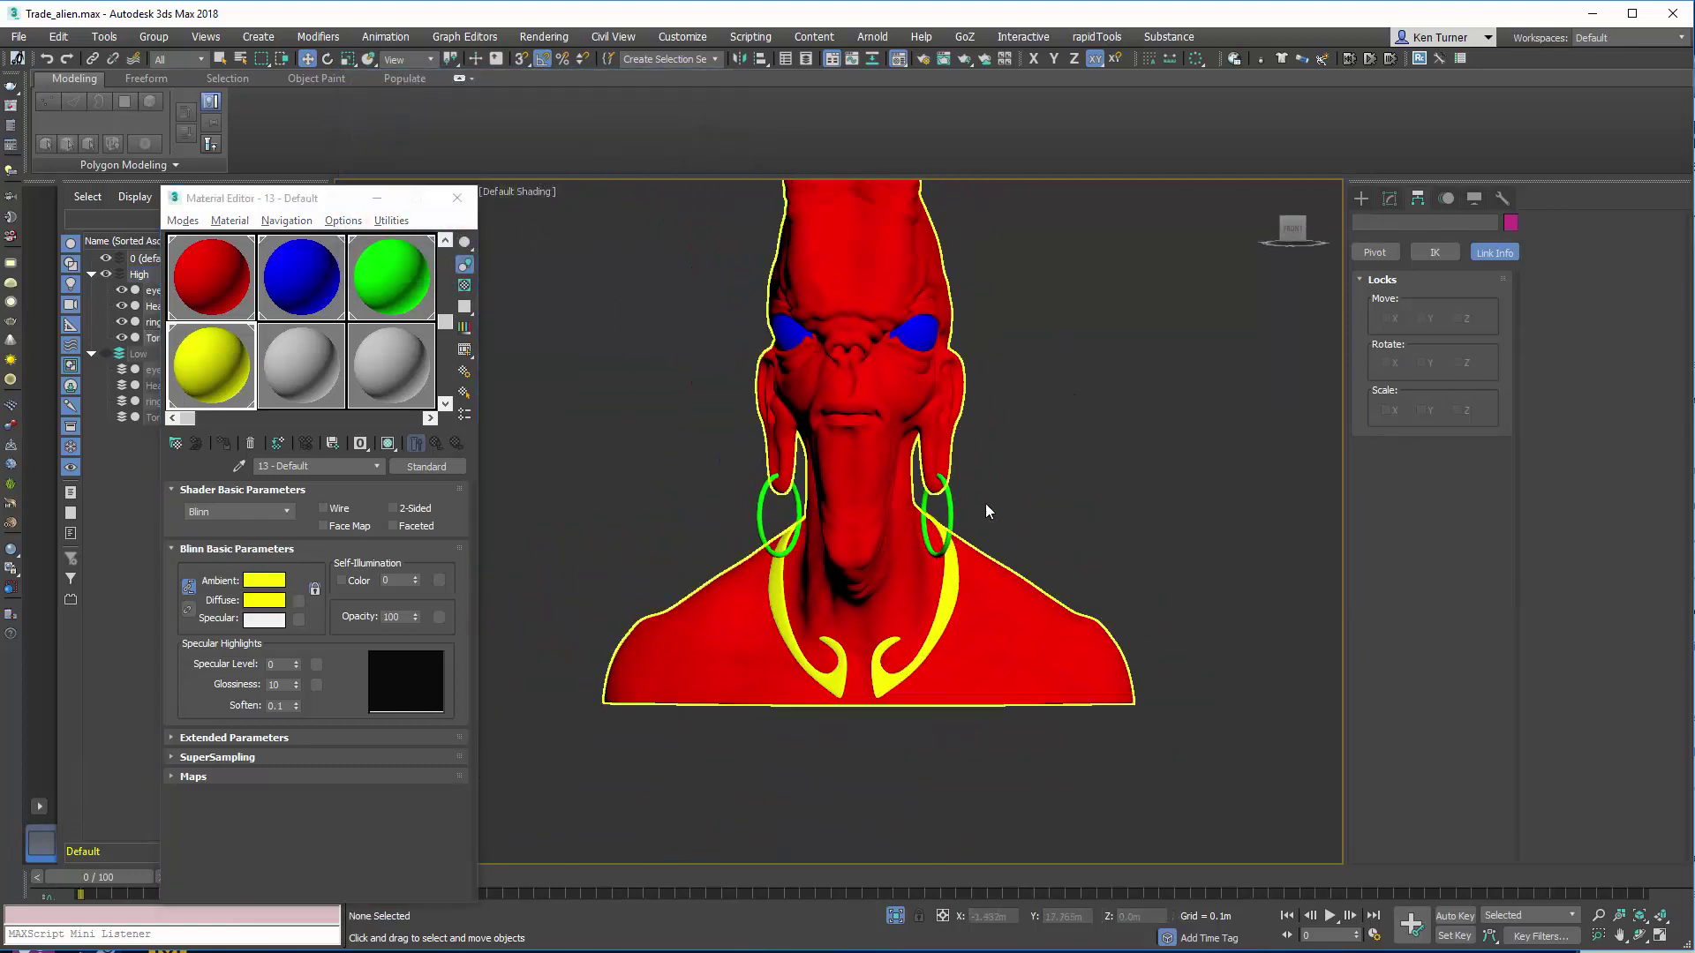
scroll(1007, 362, "down", 3)
middle_click_drag(988, 370, 1025, 311)
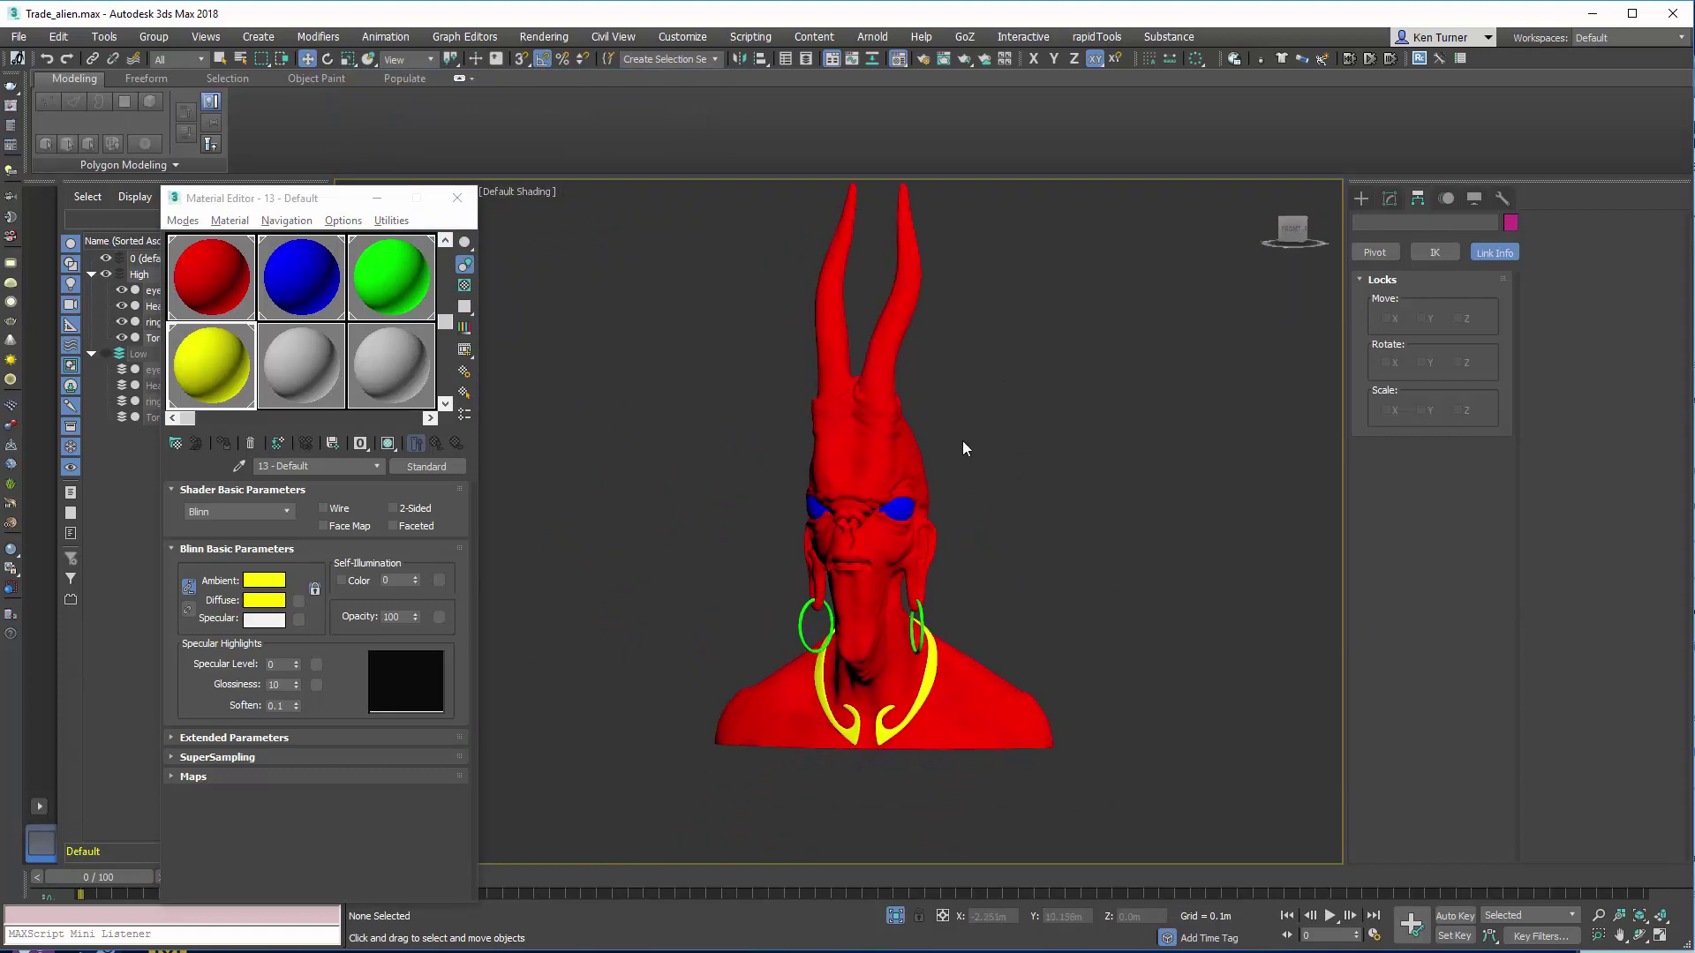
left_click(914, 455)
mouse_move(976, 427)
middle_mouse_down("alt")
mouse_move(1052, 439)
mouse_move(1002, 427)
middle_mouse_up("alt")
scroll(1026, 374, "up", 5)
middle_click_drag(1077, 374, 1097, 517)
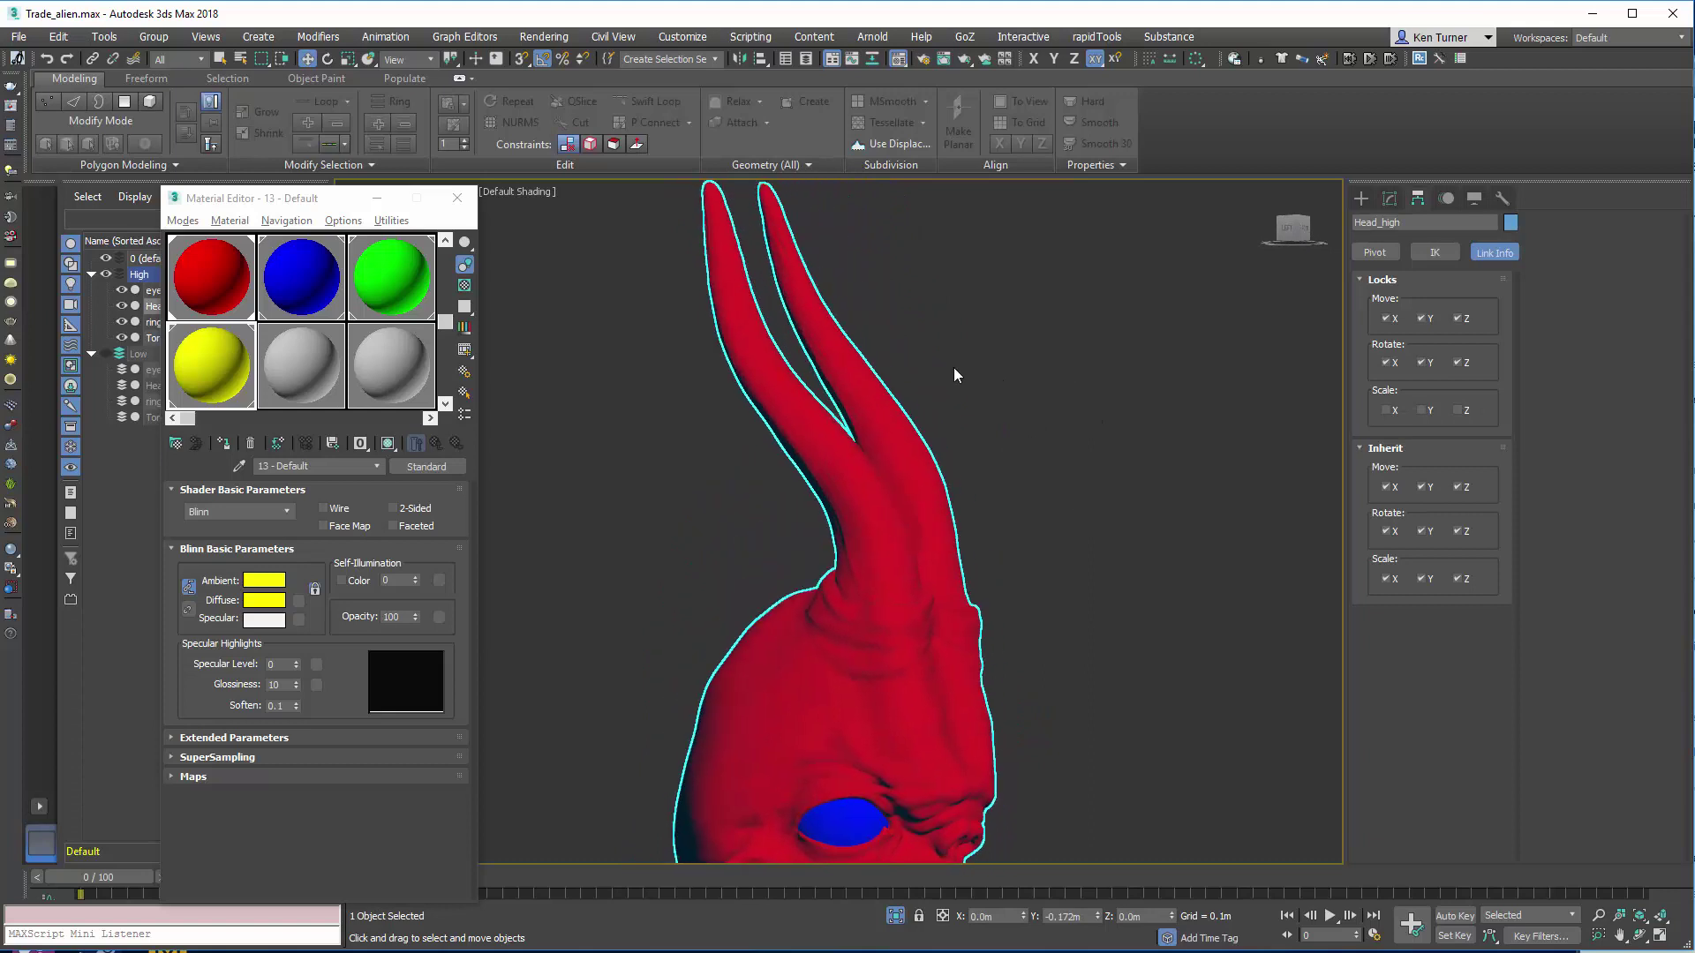
middle_click_drag(874, 498, 870, 418)
middle_click_drag(941, 471, 866, 485, "alt")
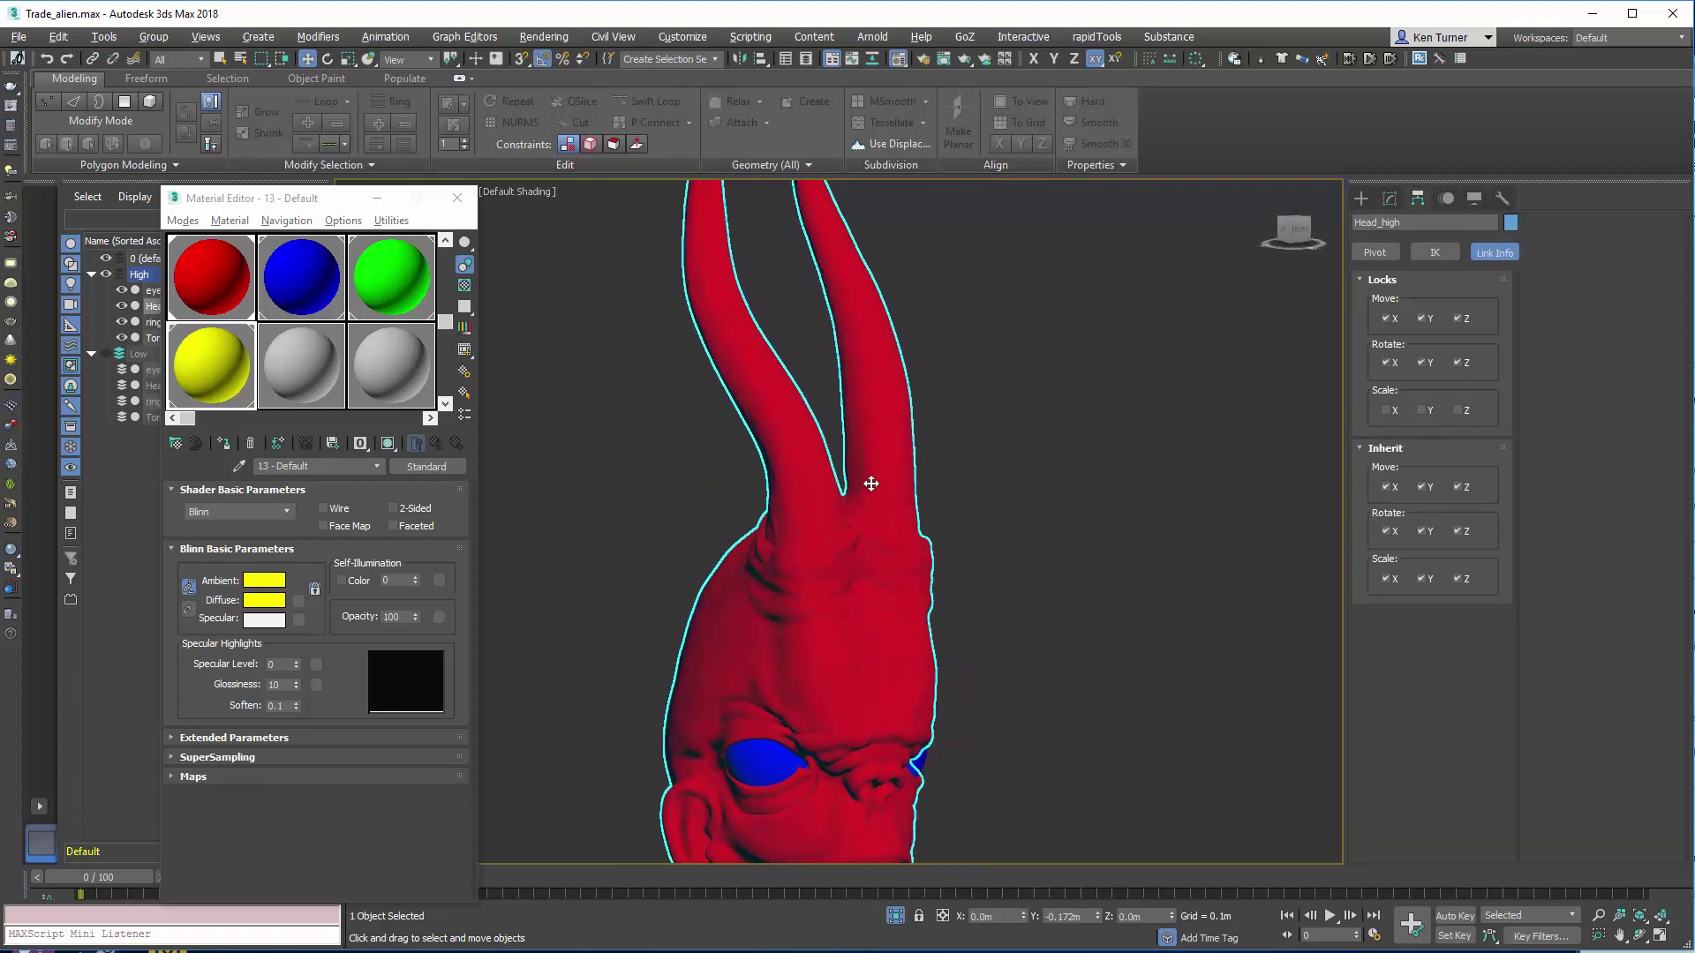
scroll(825, 529, "up", 6)
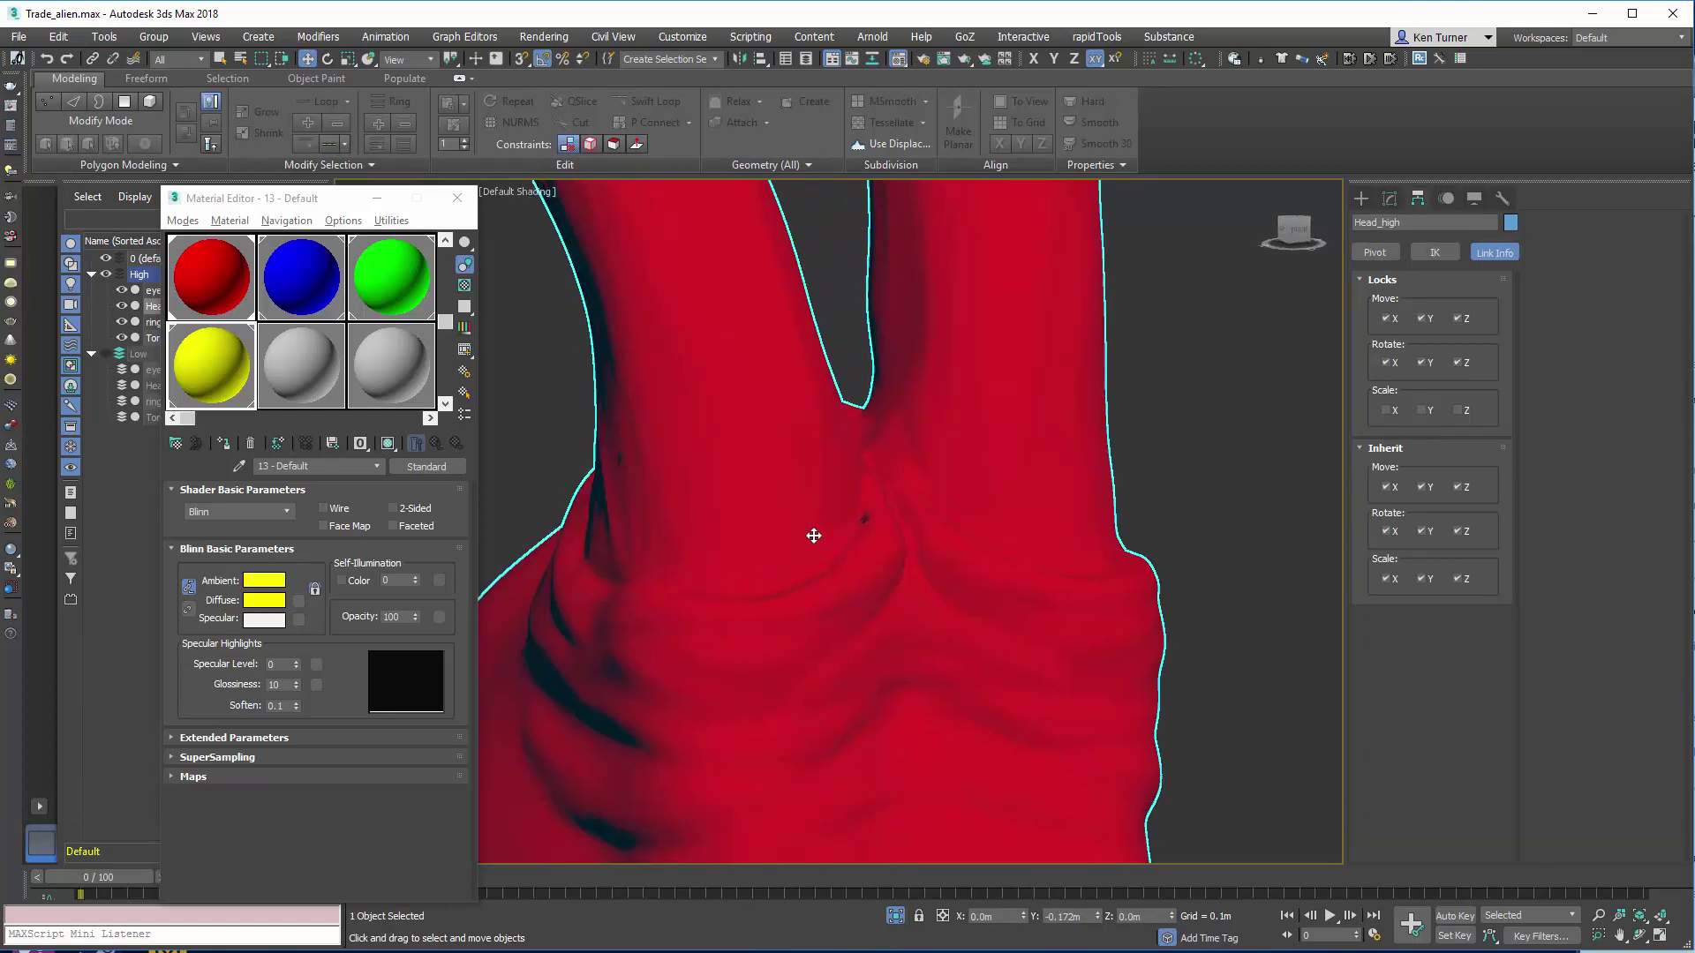
Step: Compare the high-poly horn base with and without edged faces, ending in plain shading with the whole bust in view
key("F4")
key("F4")
key("F4")
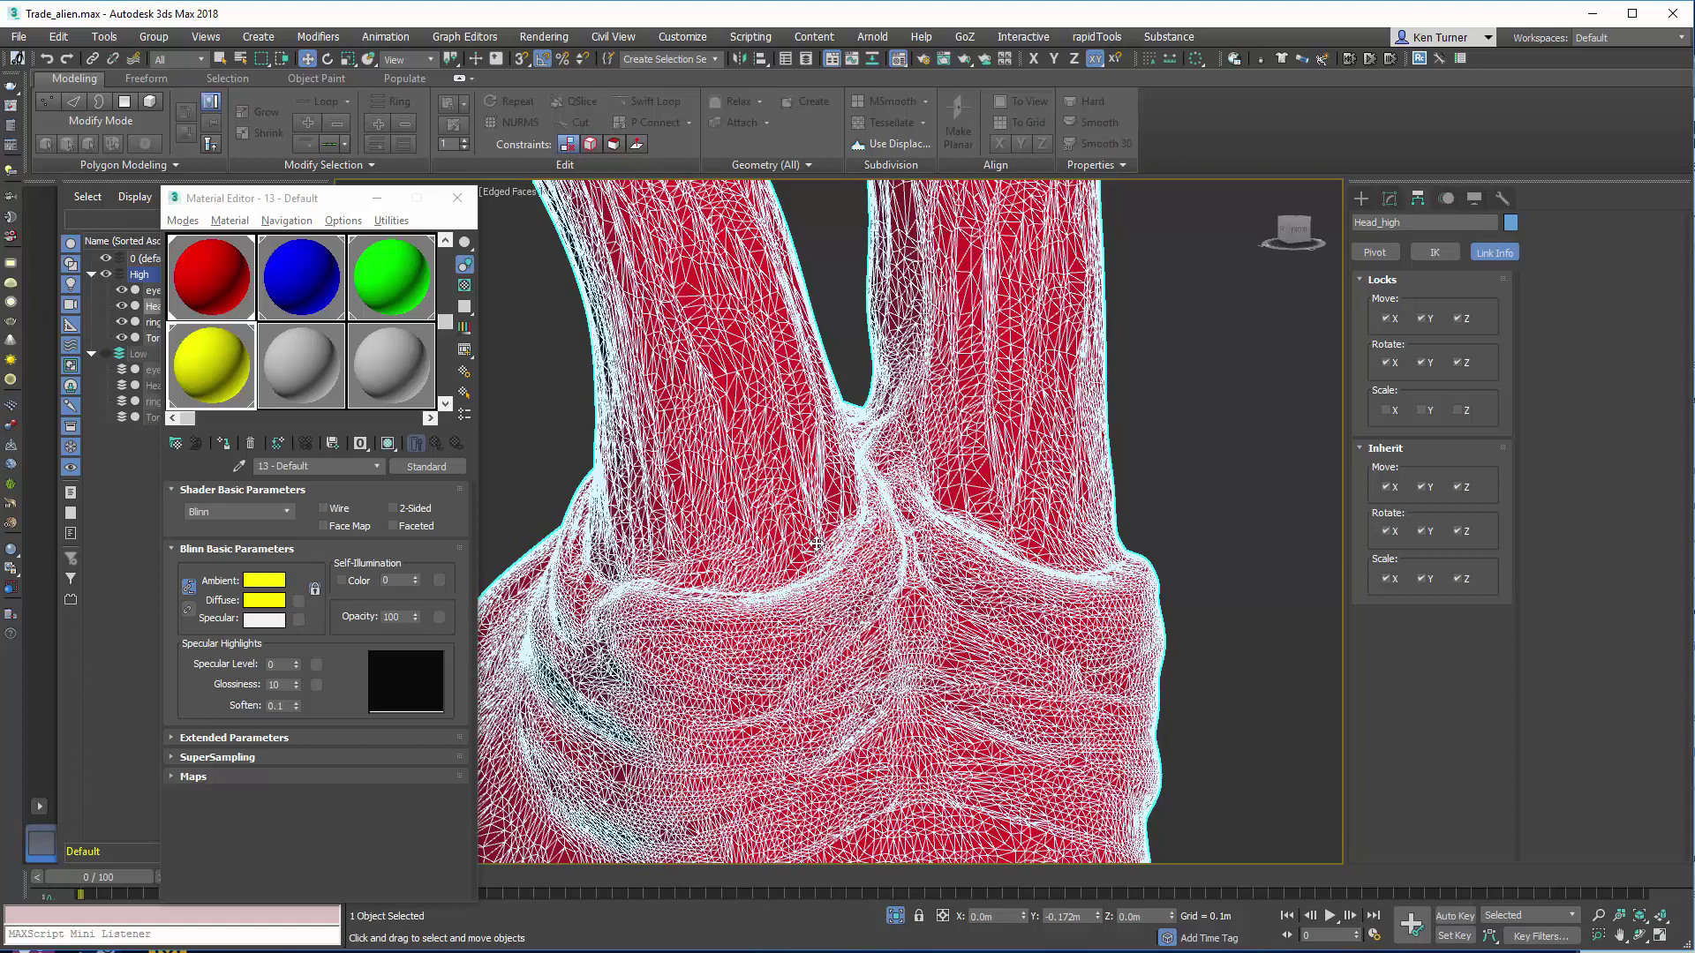
key("F4")
key("F4")
key("F4")
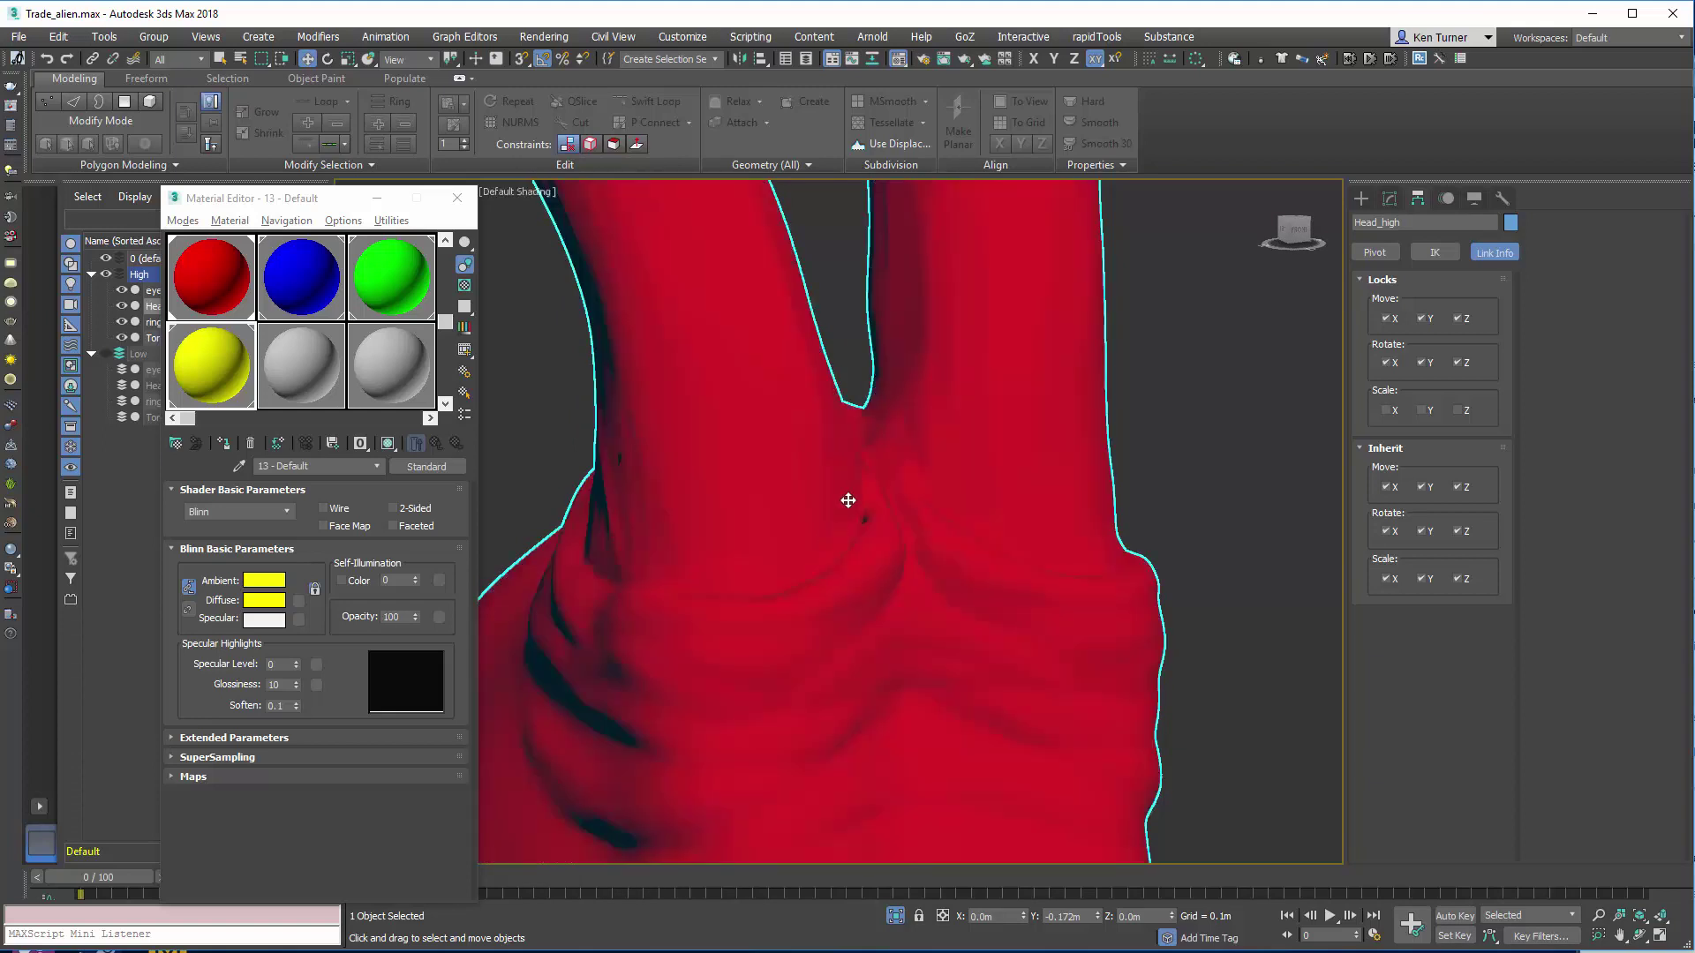
scroll(937, 384, "down", 8)
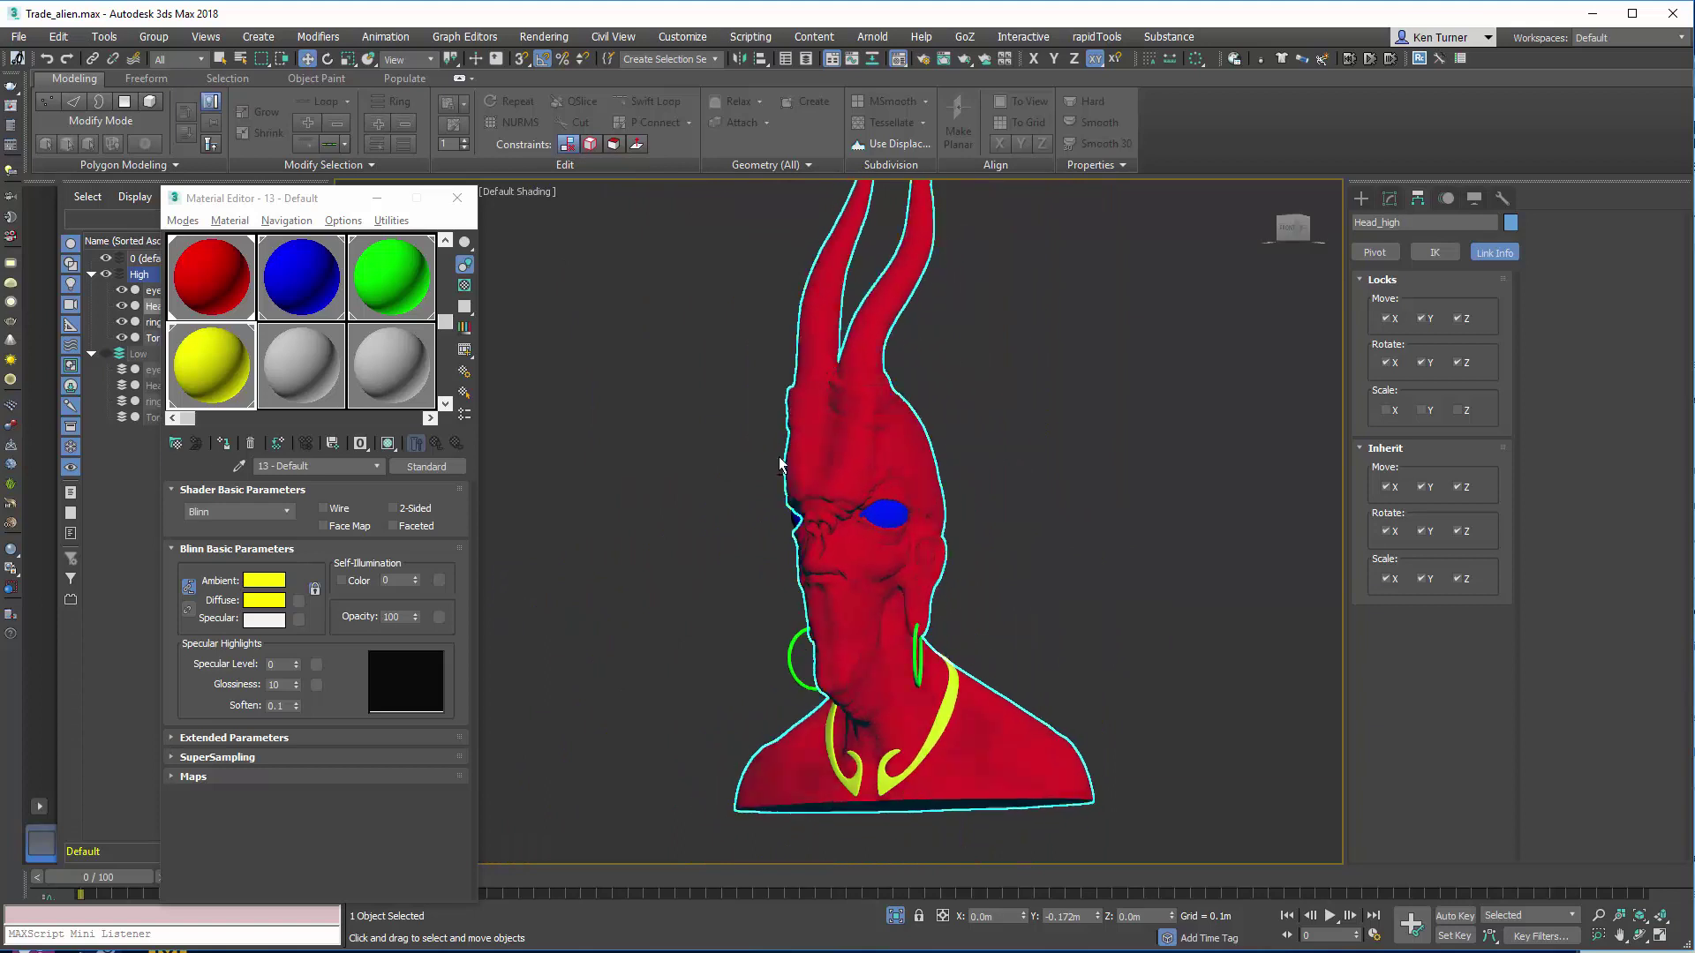
middle_click_drag(828, 444, 862, 392, "alt")
middle_click_drag(976, 389, 992, 356, "alt")
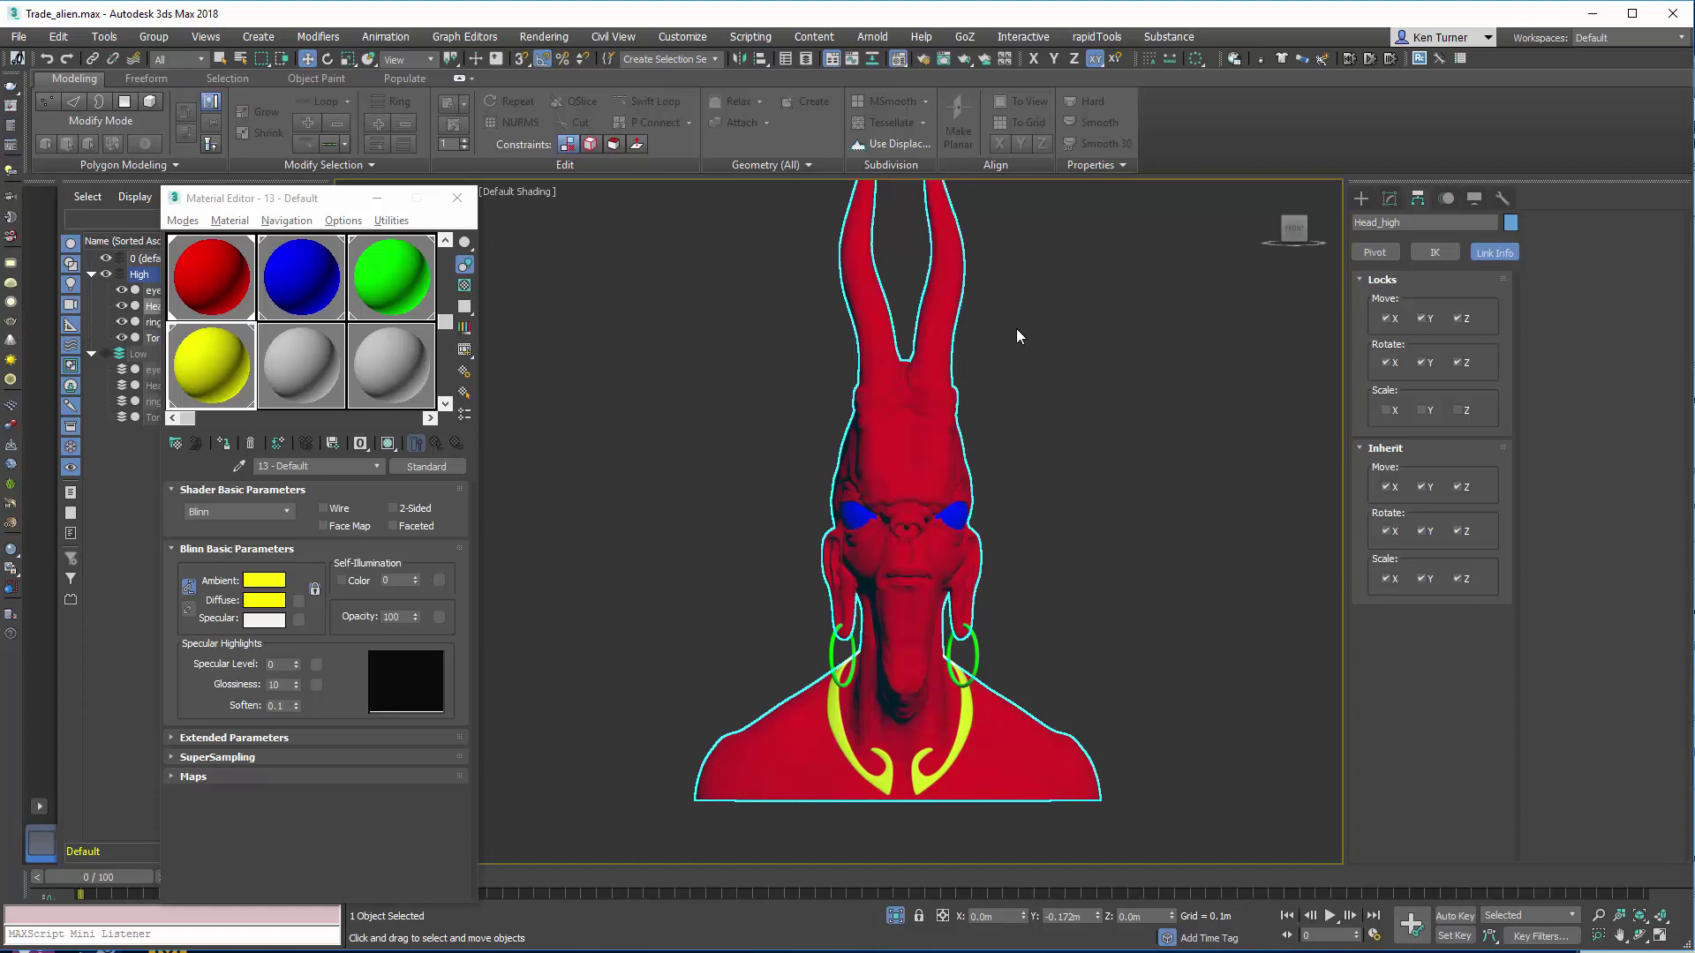
Step: Close the Material Editor, hide the High layer and show the Low layer
left_click(457, 198)
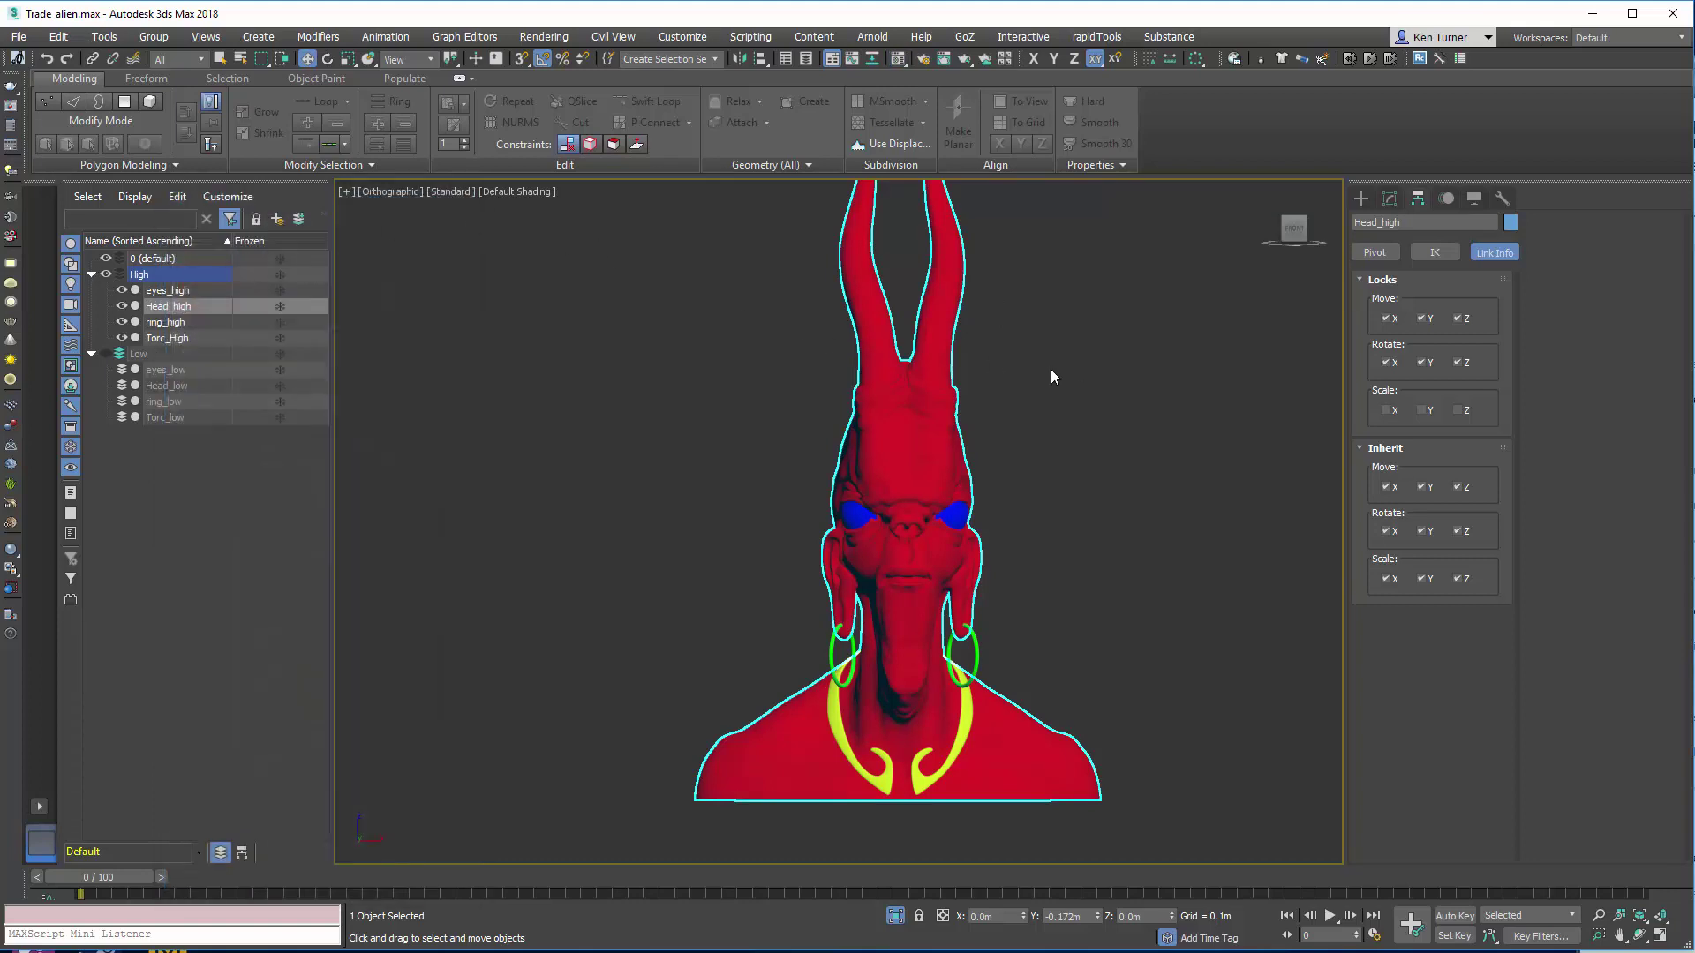
middle_click_drag(1066, 371, 1009, 369, "alt")
scroll(982, 402, "up", 3)
scroll(1010, 371, "down", 2)
left_click(106, 274)
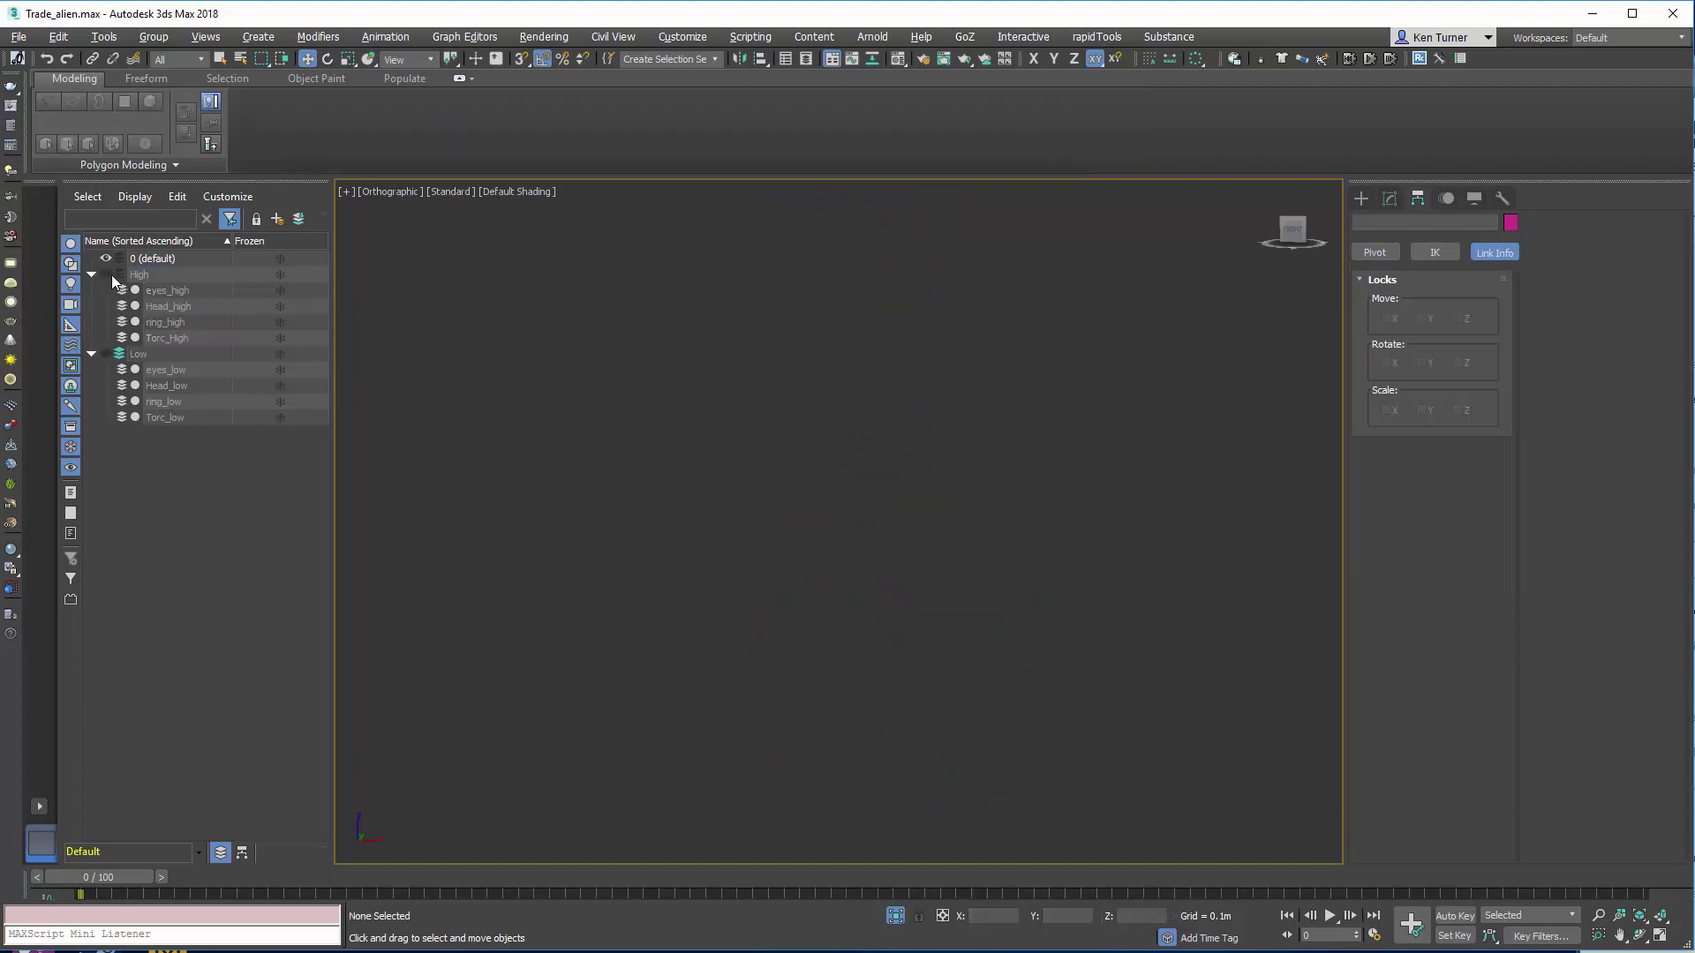
left_click(106, 354)
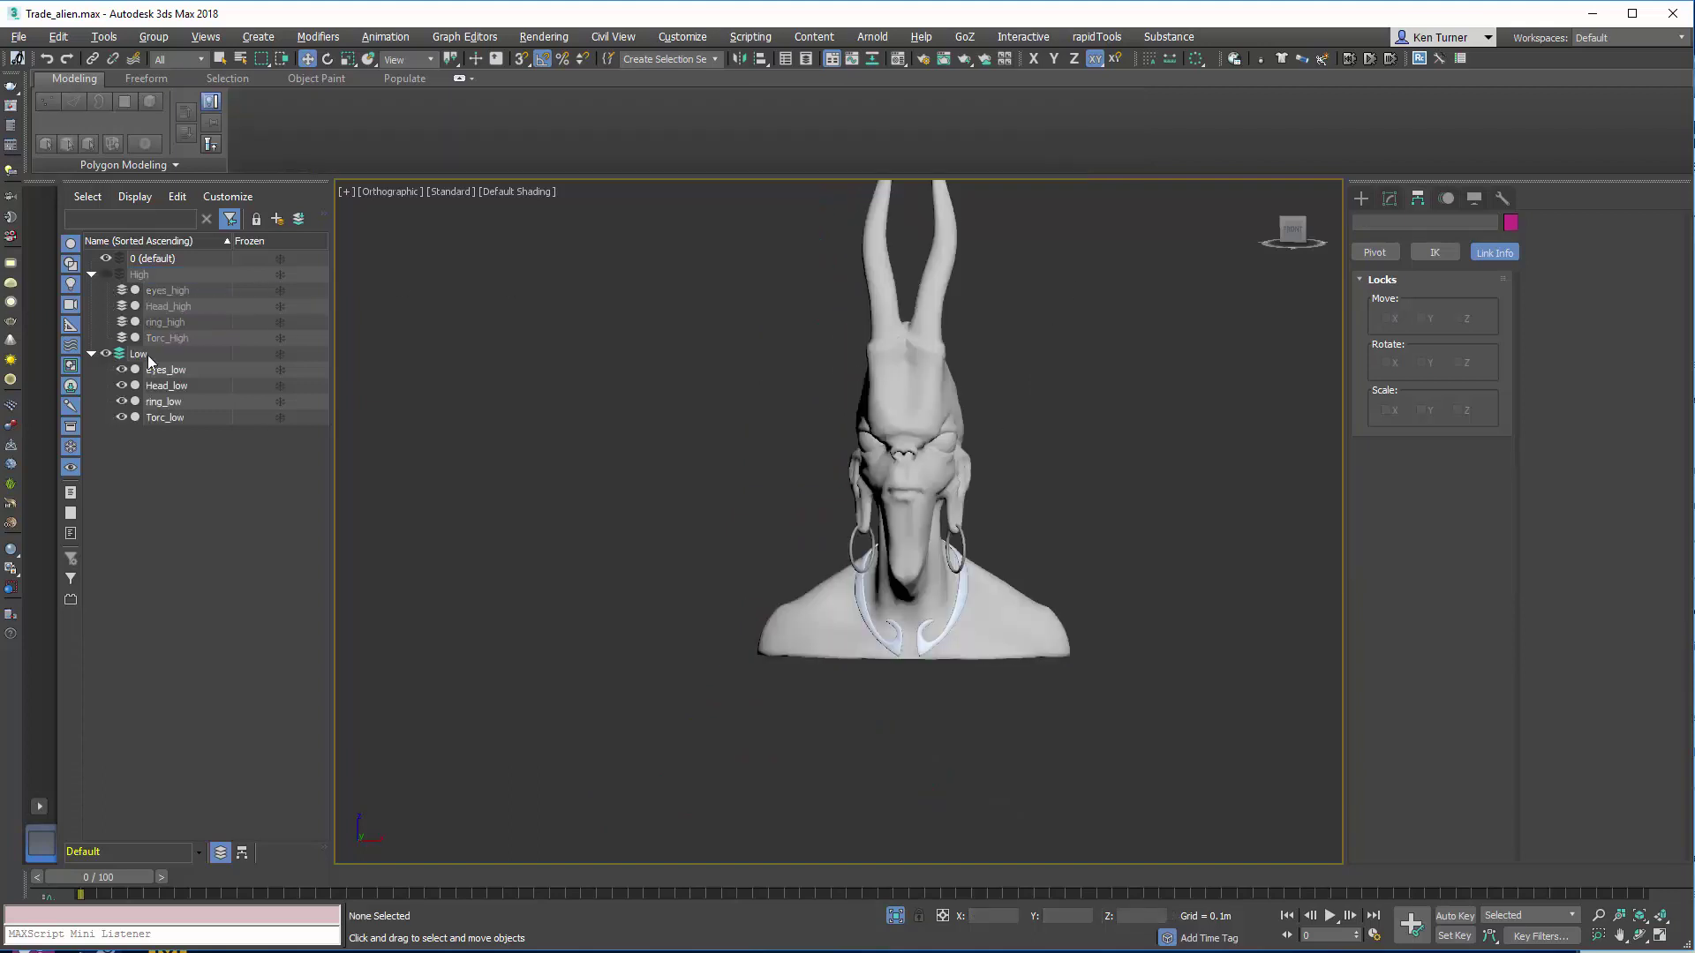
left_click(194, 353)
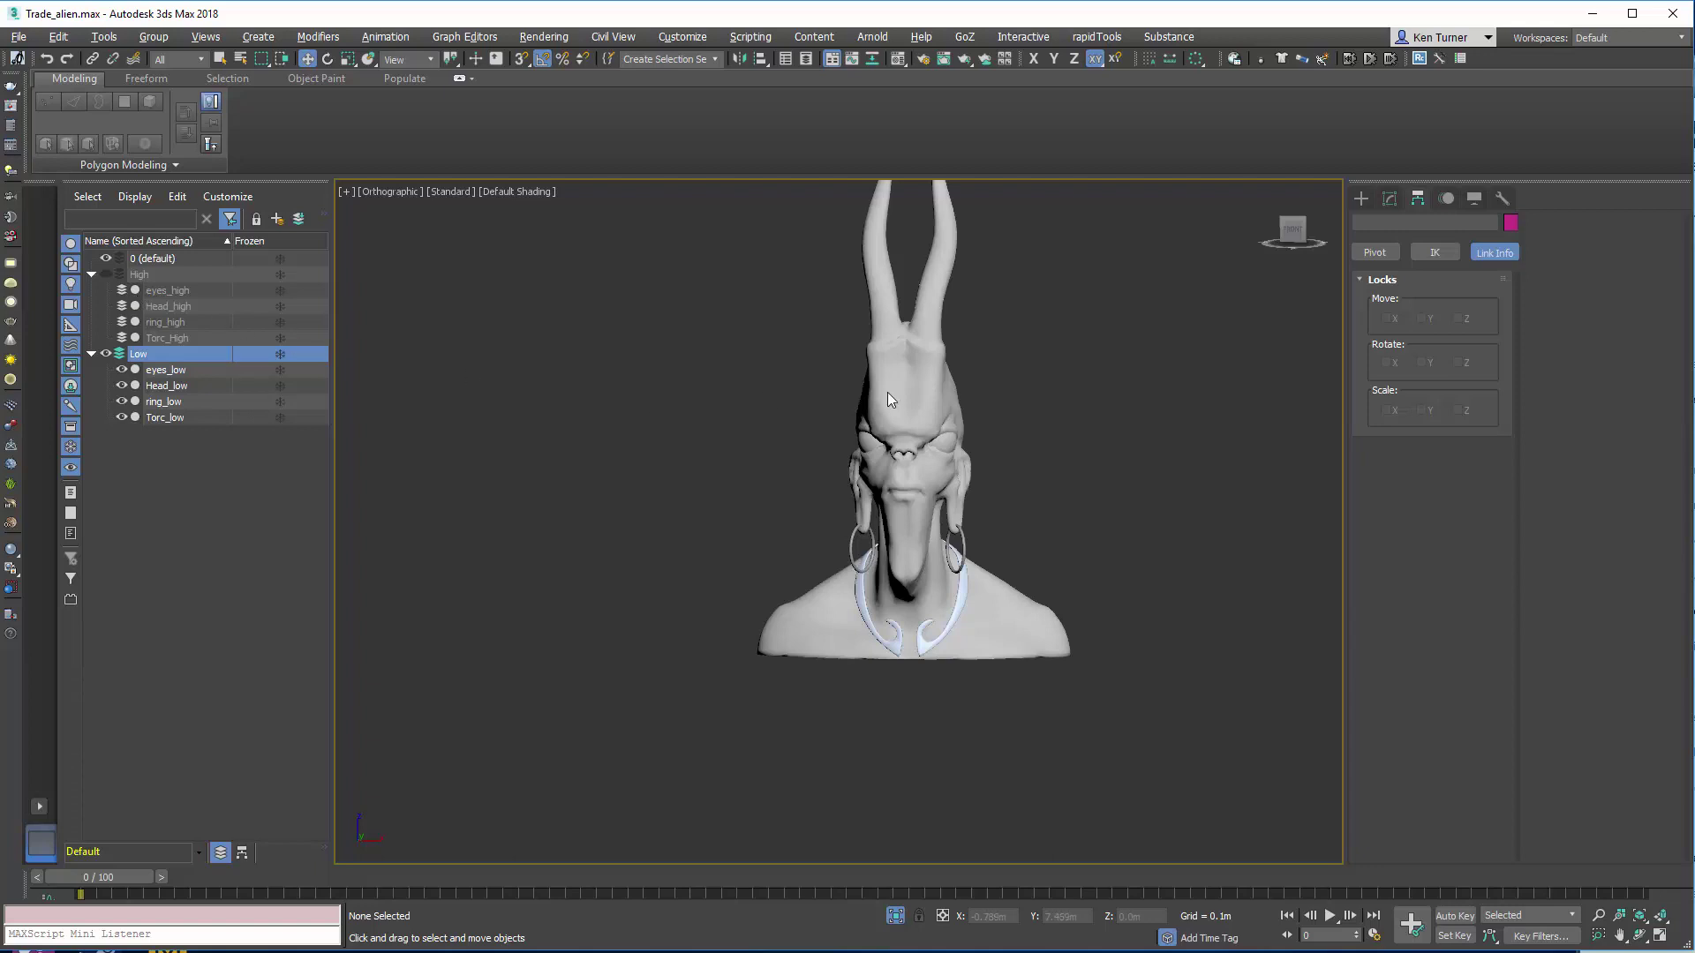
Step: Examine the low-poly head's shading from several angles
scroll(1068, 397, "up", 4)
left_click(996, 463)
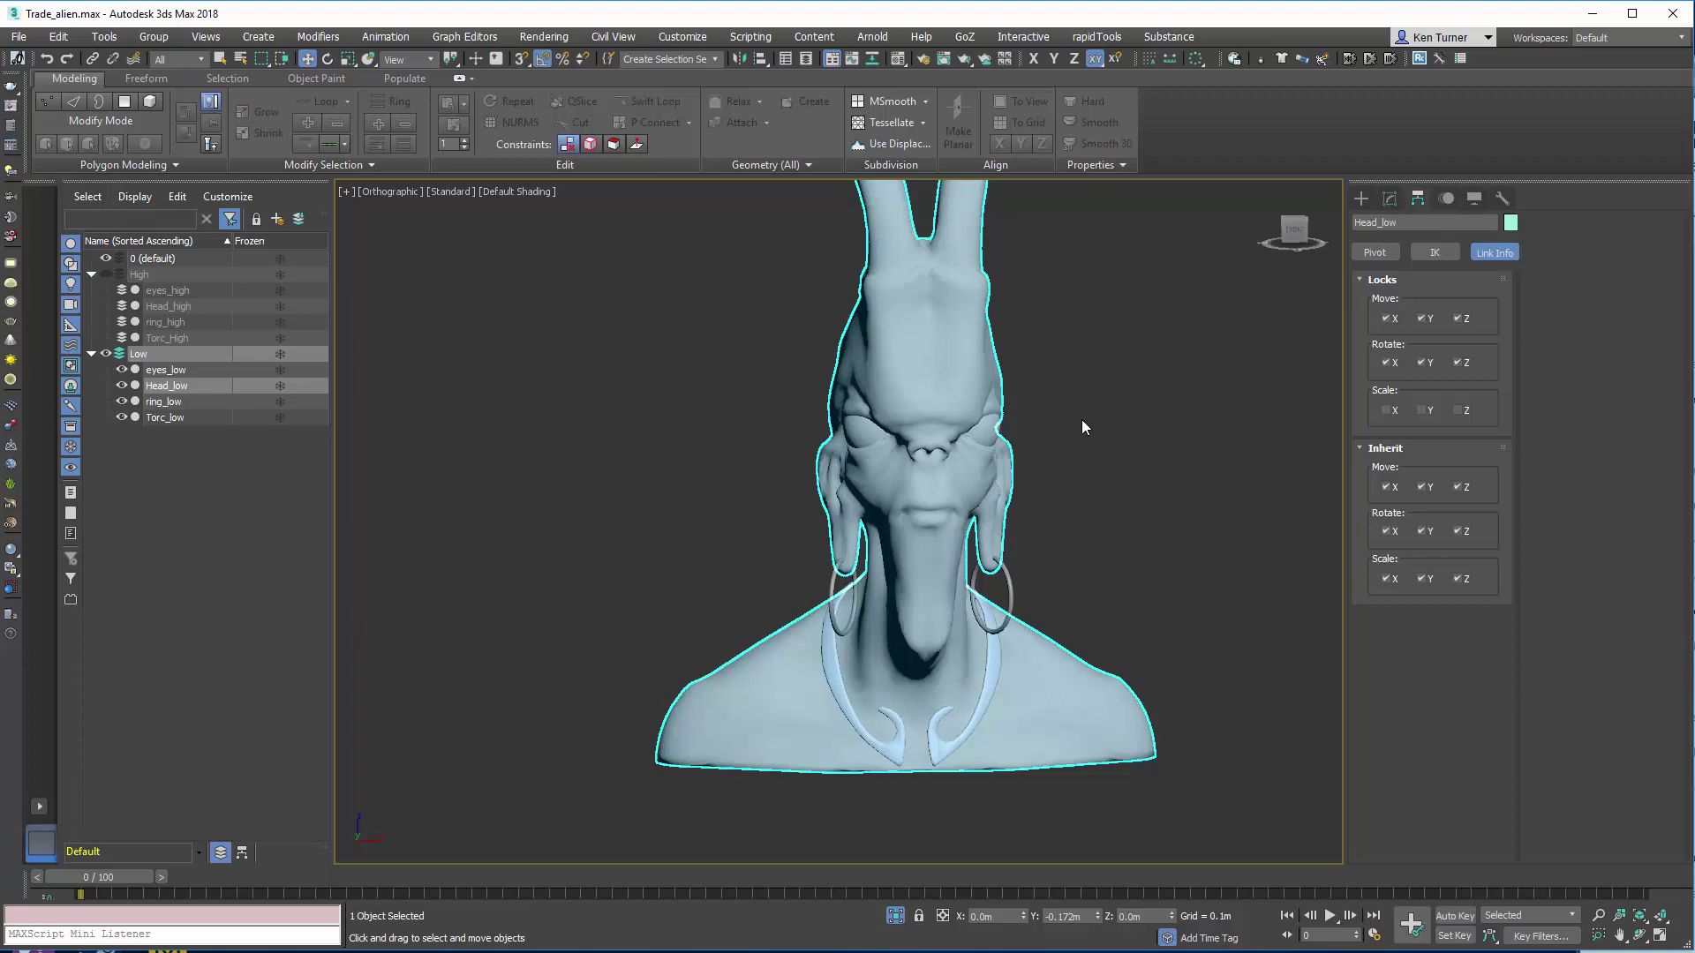
scroll(1043, 432, "up", 3)
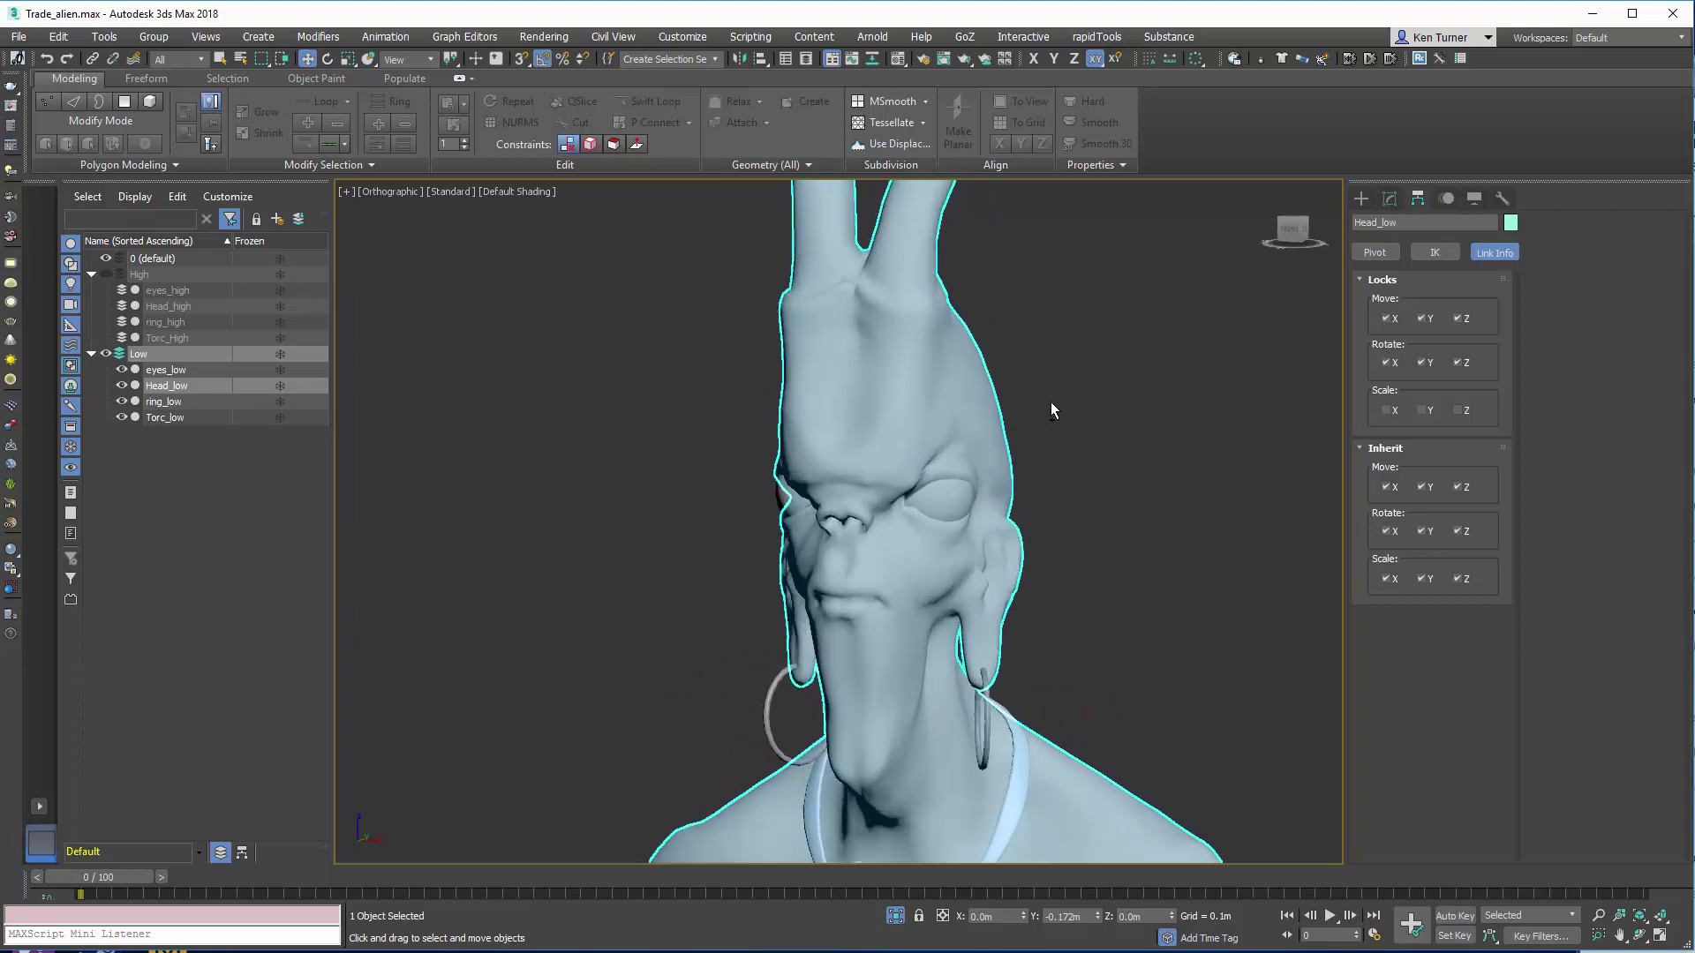
scroll(978, 574, "up", 2)
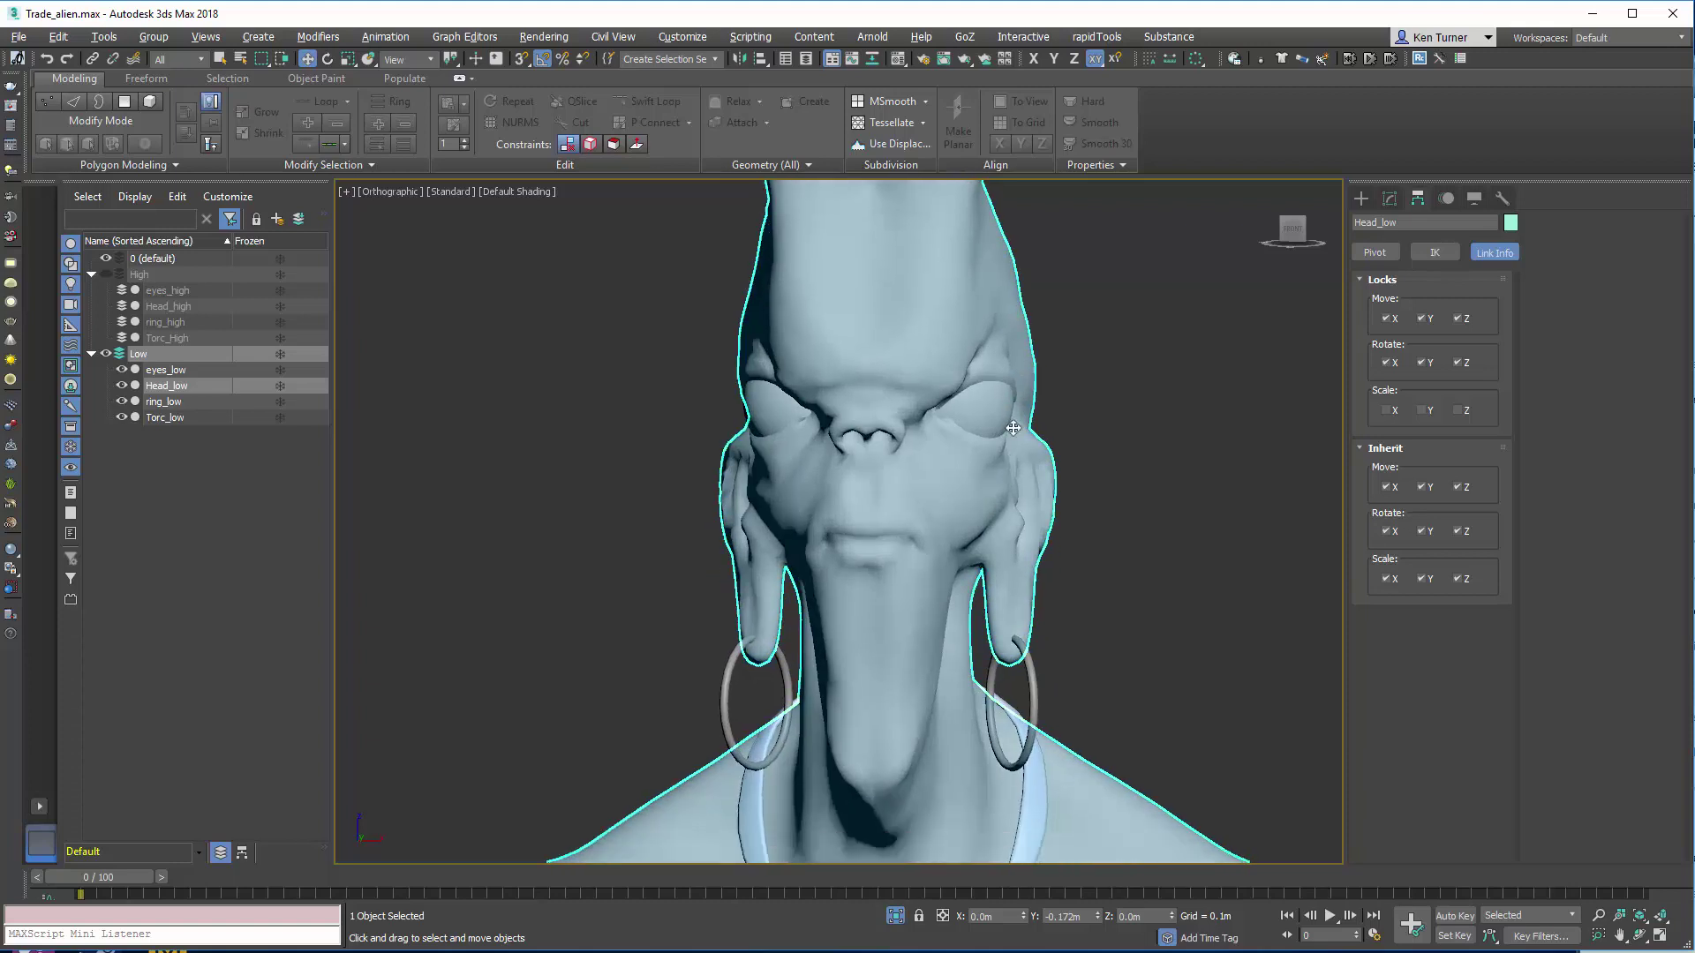
middle_click_drag(978, 574, 1090, 504, "alt")
scroll(1024, 498, "down", 3)
left_click(1092, 504)
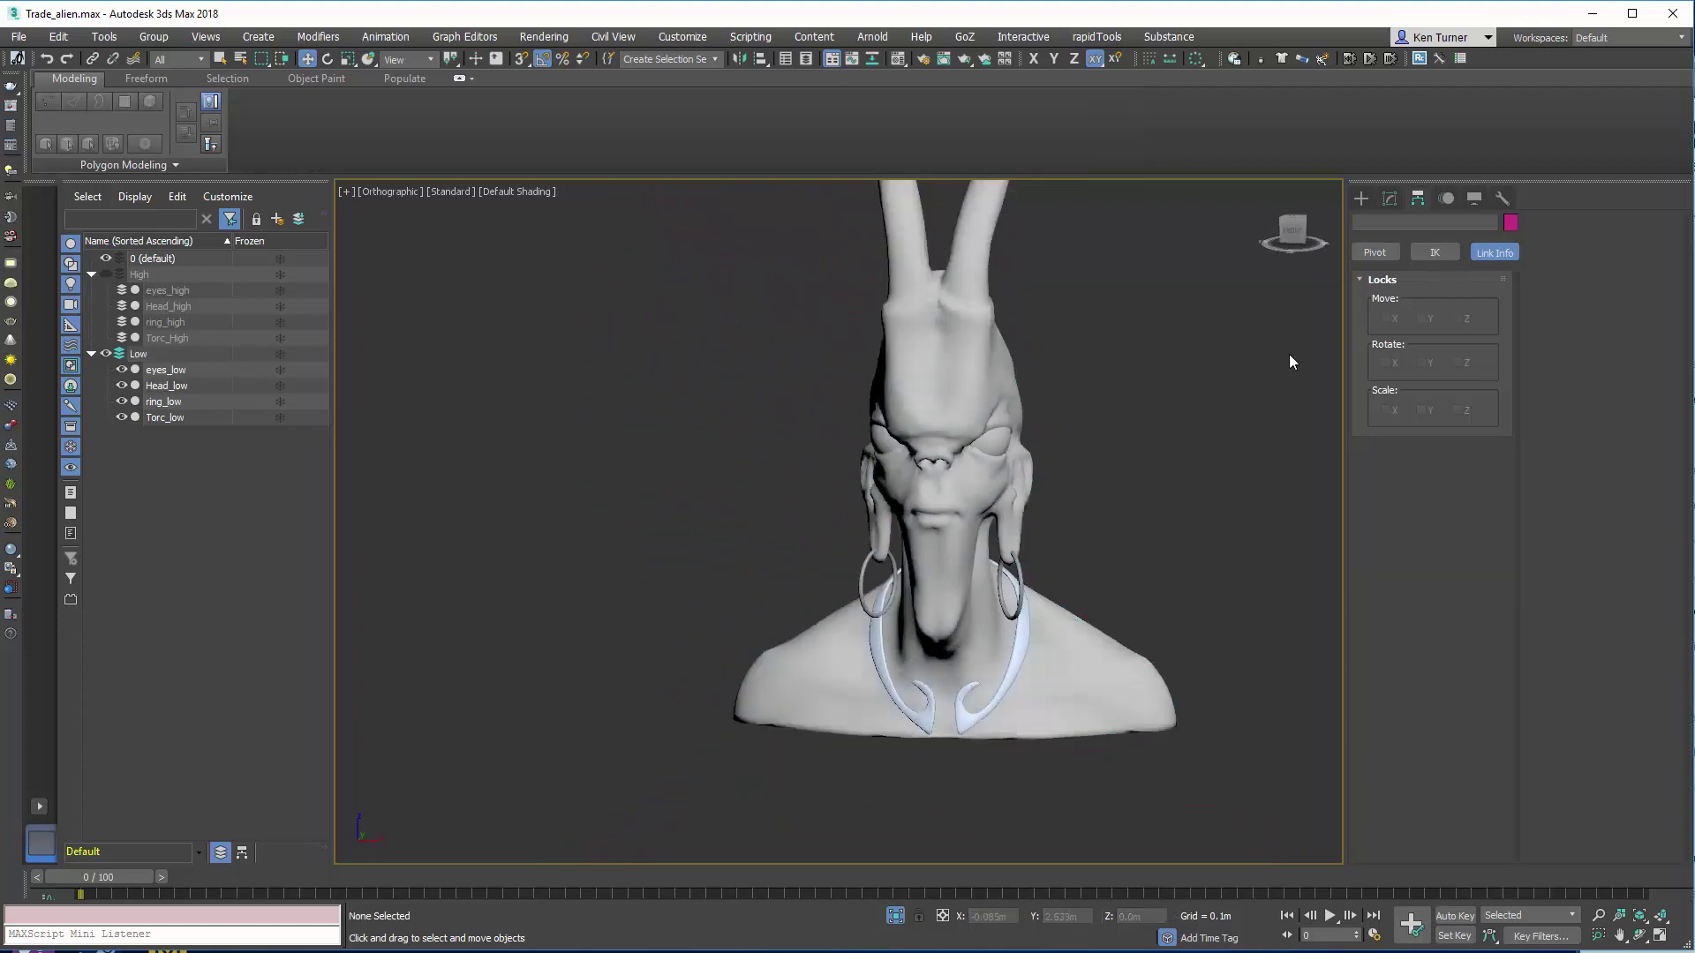
Step: Select the polygons of both horns on the low-poly head, growing the selection to the horn bases, and add smoothing group 2
left_click(1388, 199)
middle_click_drag(1248, 265, 1074, 431, "alt")
scroll(1068, 411, "up", 3)
left_click(984, 397)
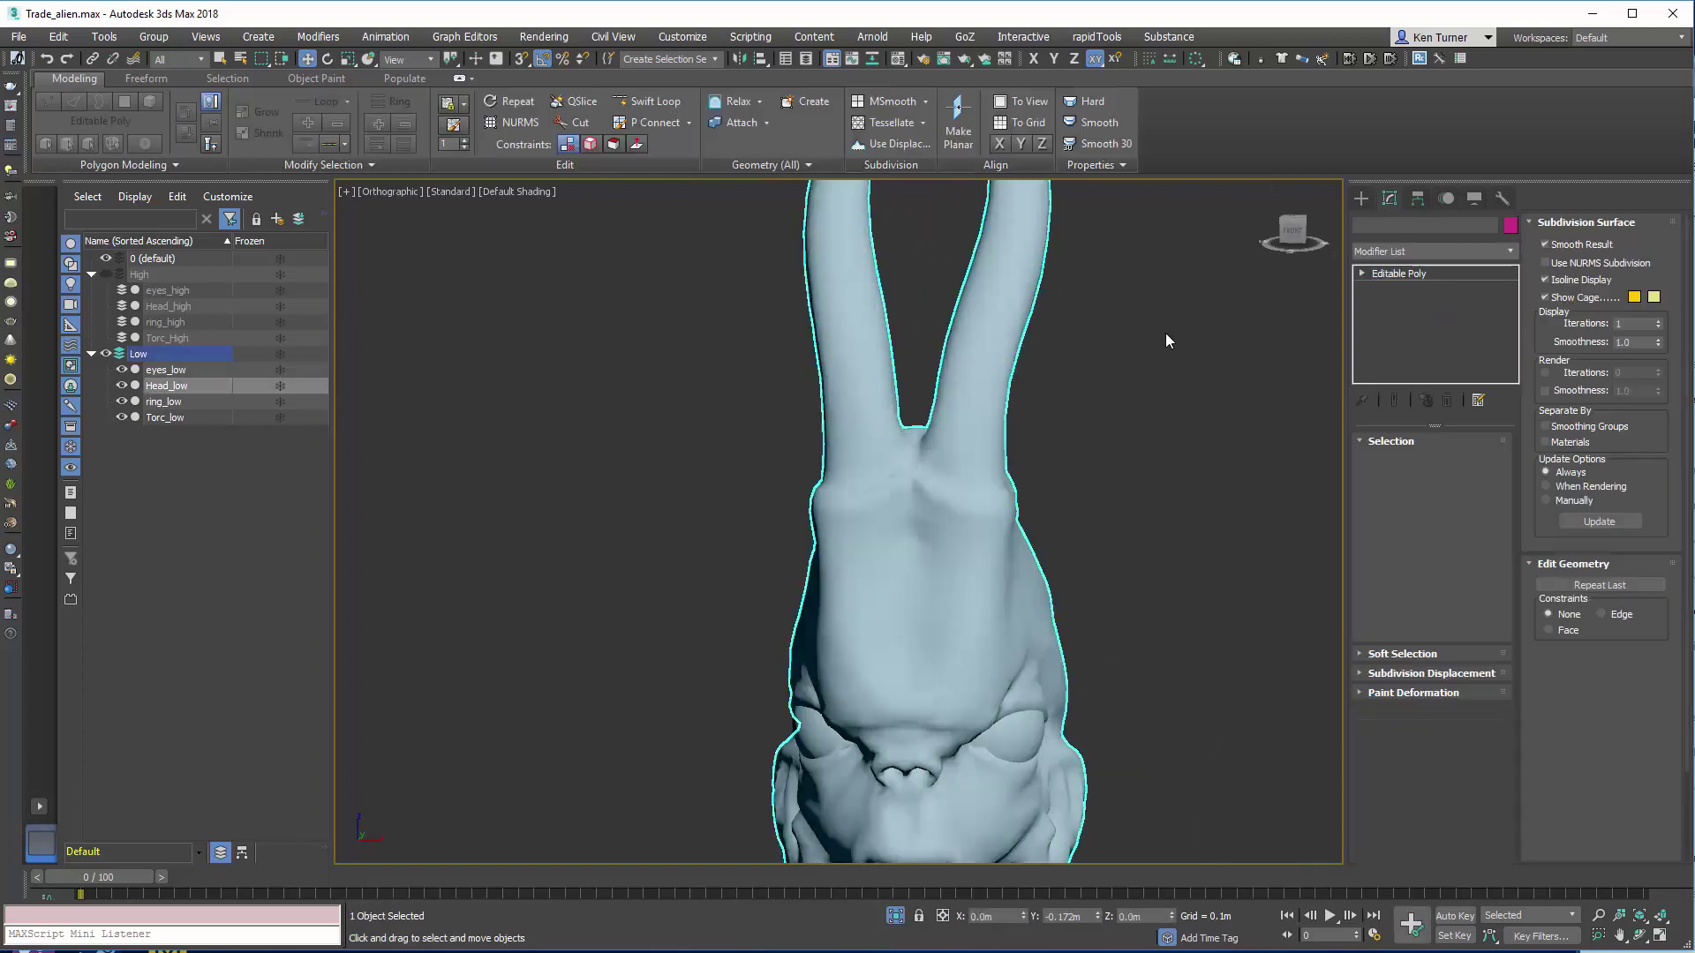
left_click(1450, 461)
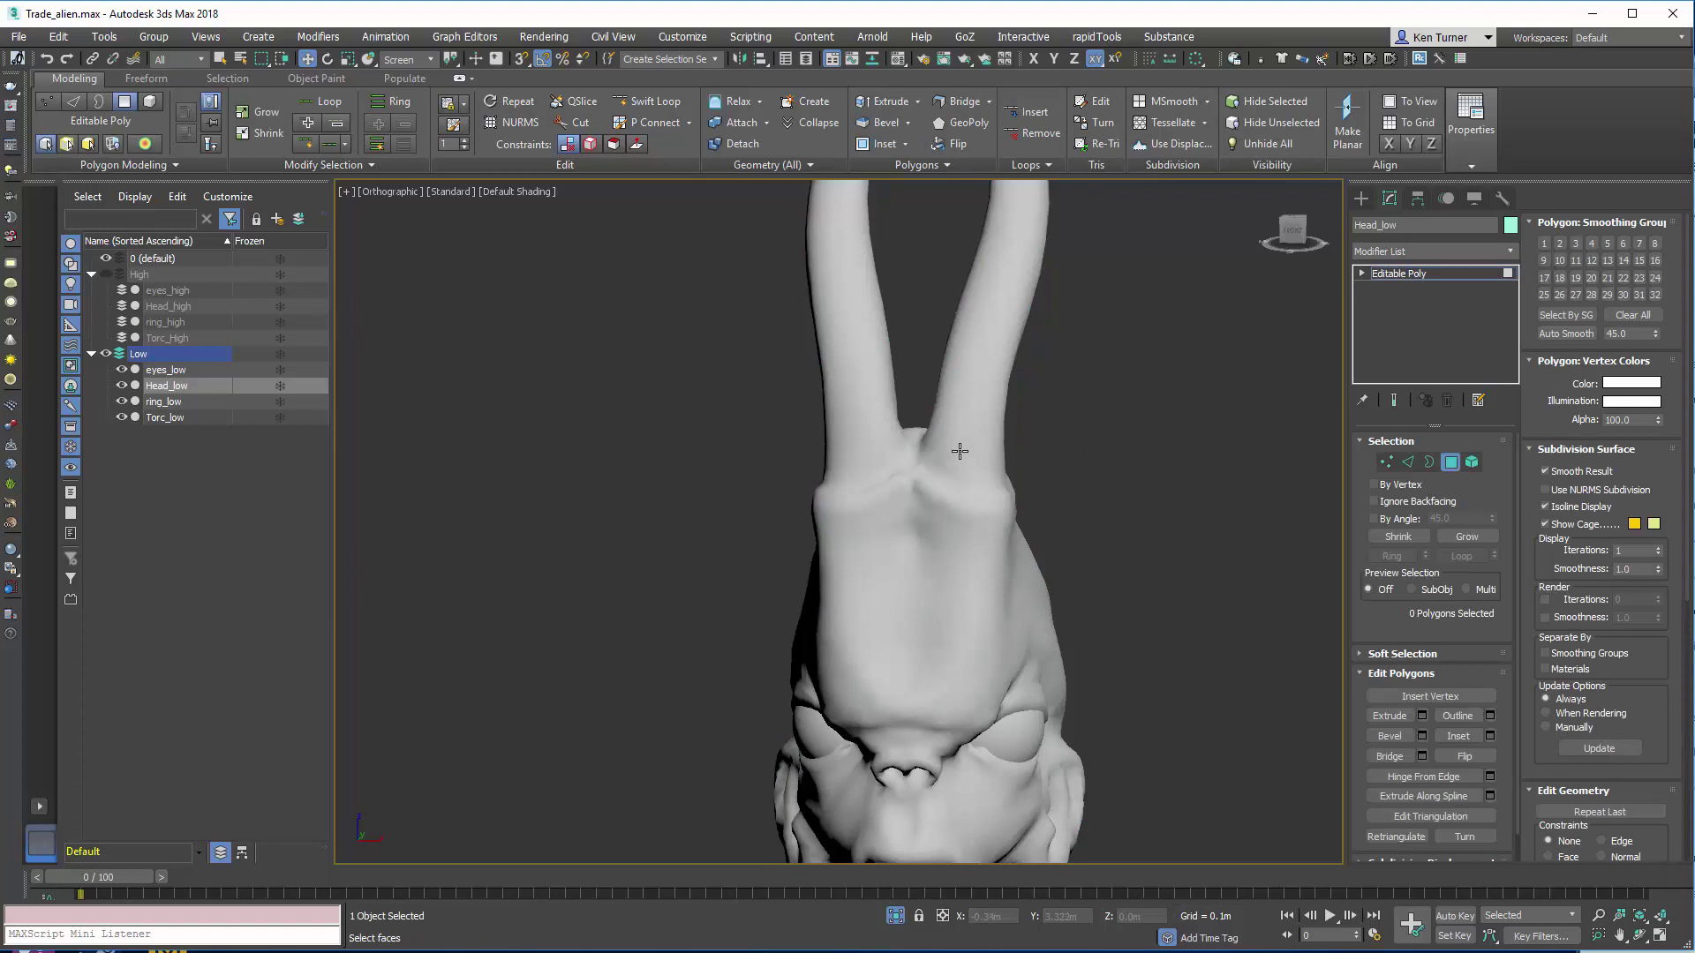
scroll(996, 408, "down", 3)
middle_click_drag(1007, 418, 980, 612)
left_click_drag(1062, 527, 1041, 528)
scroll(1033, 494, "up", 4)
left_click(265, 112)
left_click(266, 112)
left_click(265, 112)
left_click(266, 112)
mouse_move(1046, 367)
middle_mouse_down("alt")
mouse_move(1105, 368)
mouse_move(1076, 368)
middle_mouse_up("alt")
scroll(1076, 369, "up", 4)
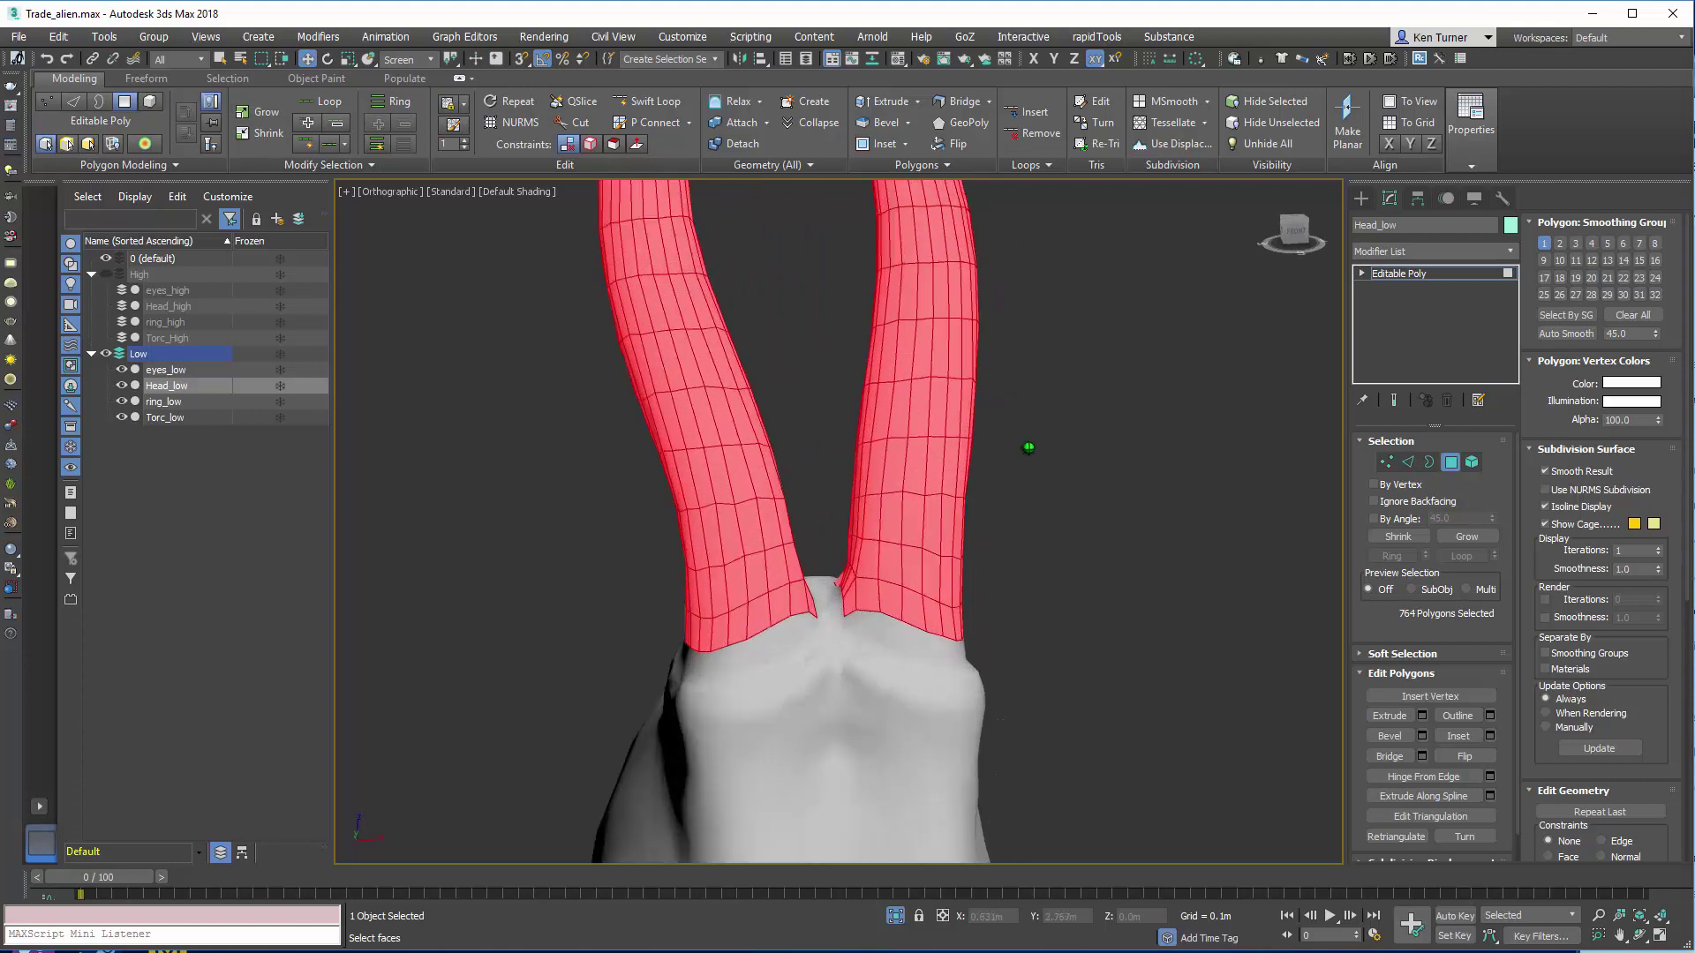
left_click(267, 109)
middle_click_drag(863, 387, 1152, 459, "alt")
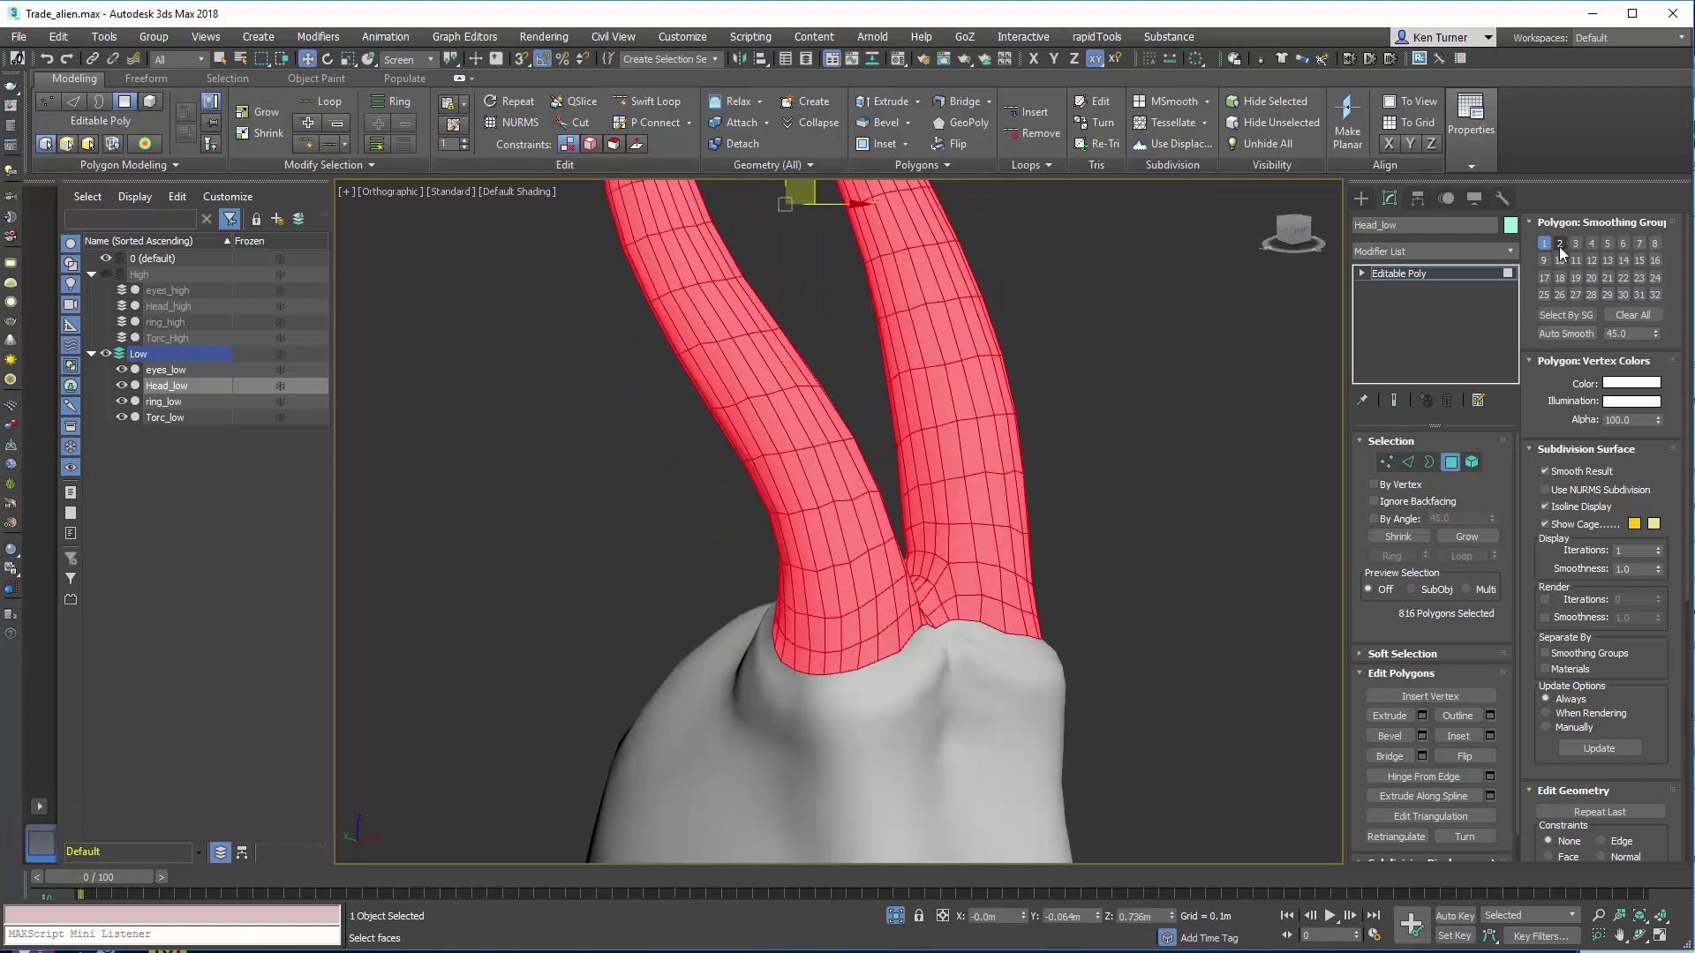
Step: Leave polygon editing and examine the smoothing where the low-poly horns join the forehead
left_click(1450, 462)
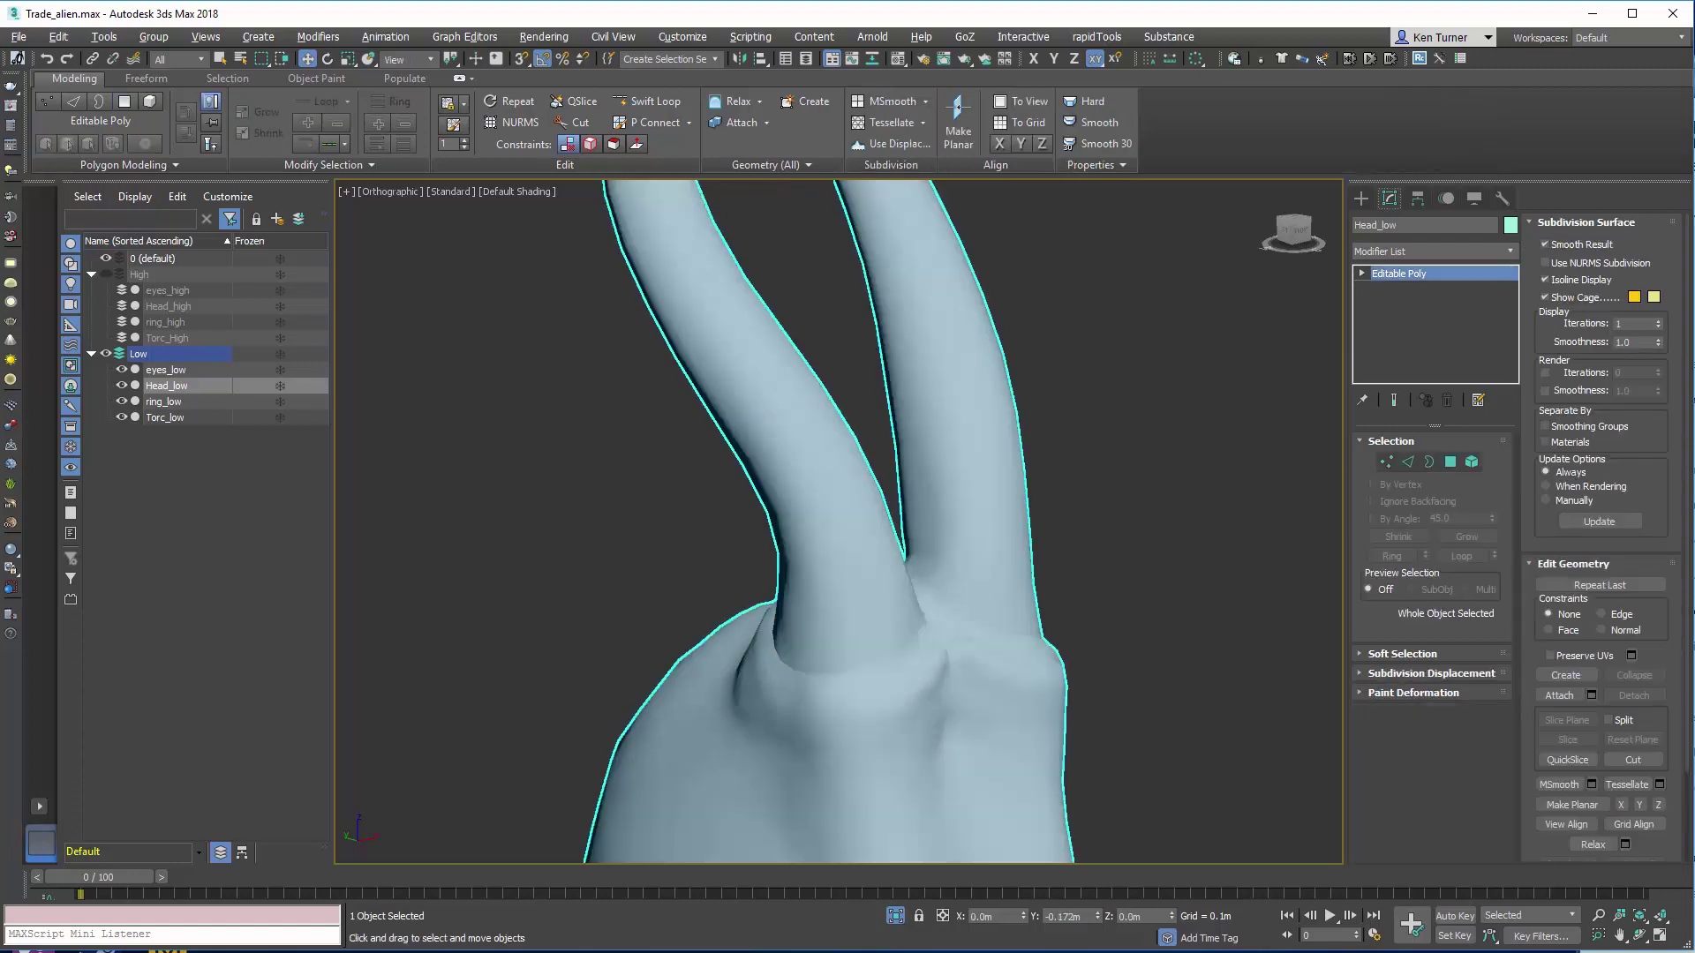
middle_click_drag(1145, 473, 1172, 525, "alt")
scroll(926, 527, "up", 5)
scroll(1172, 524, "down", 6)
middle_click_drag(1170, 426, 1091, 422)
scroll(1070, 425, "up", 3)
scroll(959, 401, "up", 2)
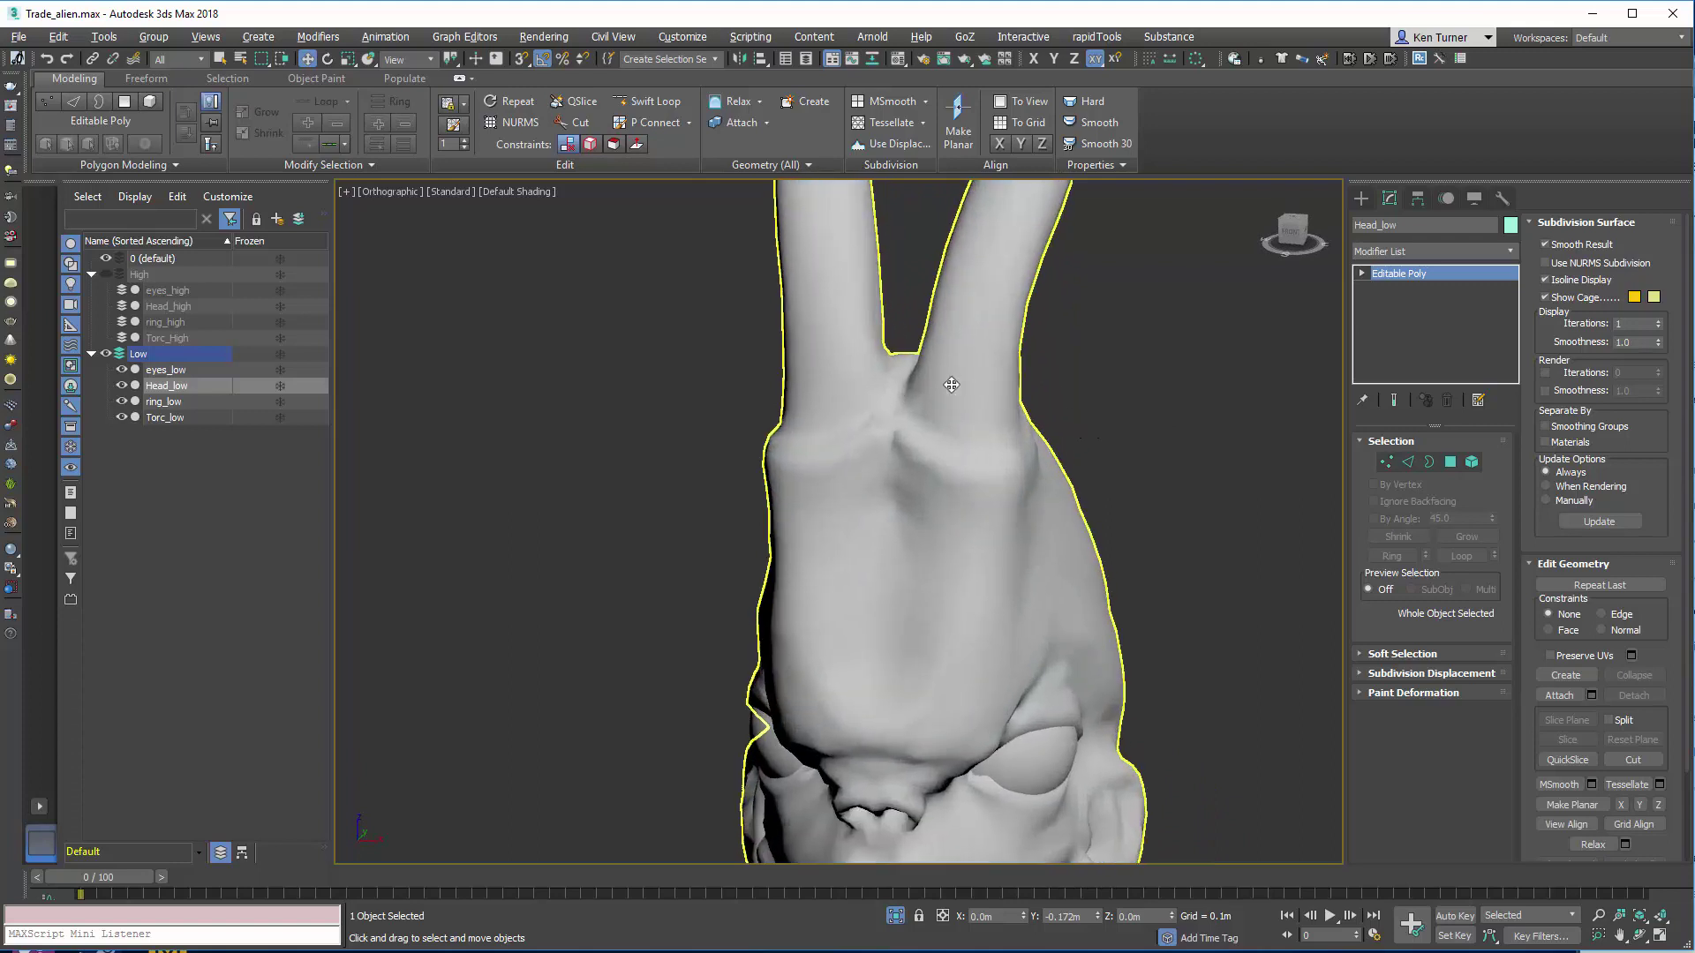
Step: Select the entire low-poly head mesh, put it in smoothing group 1 only, and leave element editing
left_click(1471, 463)
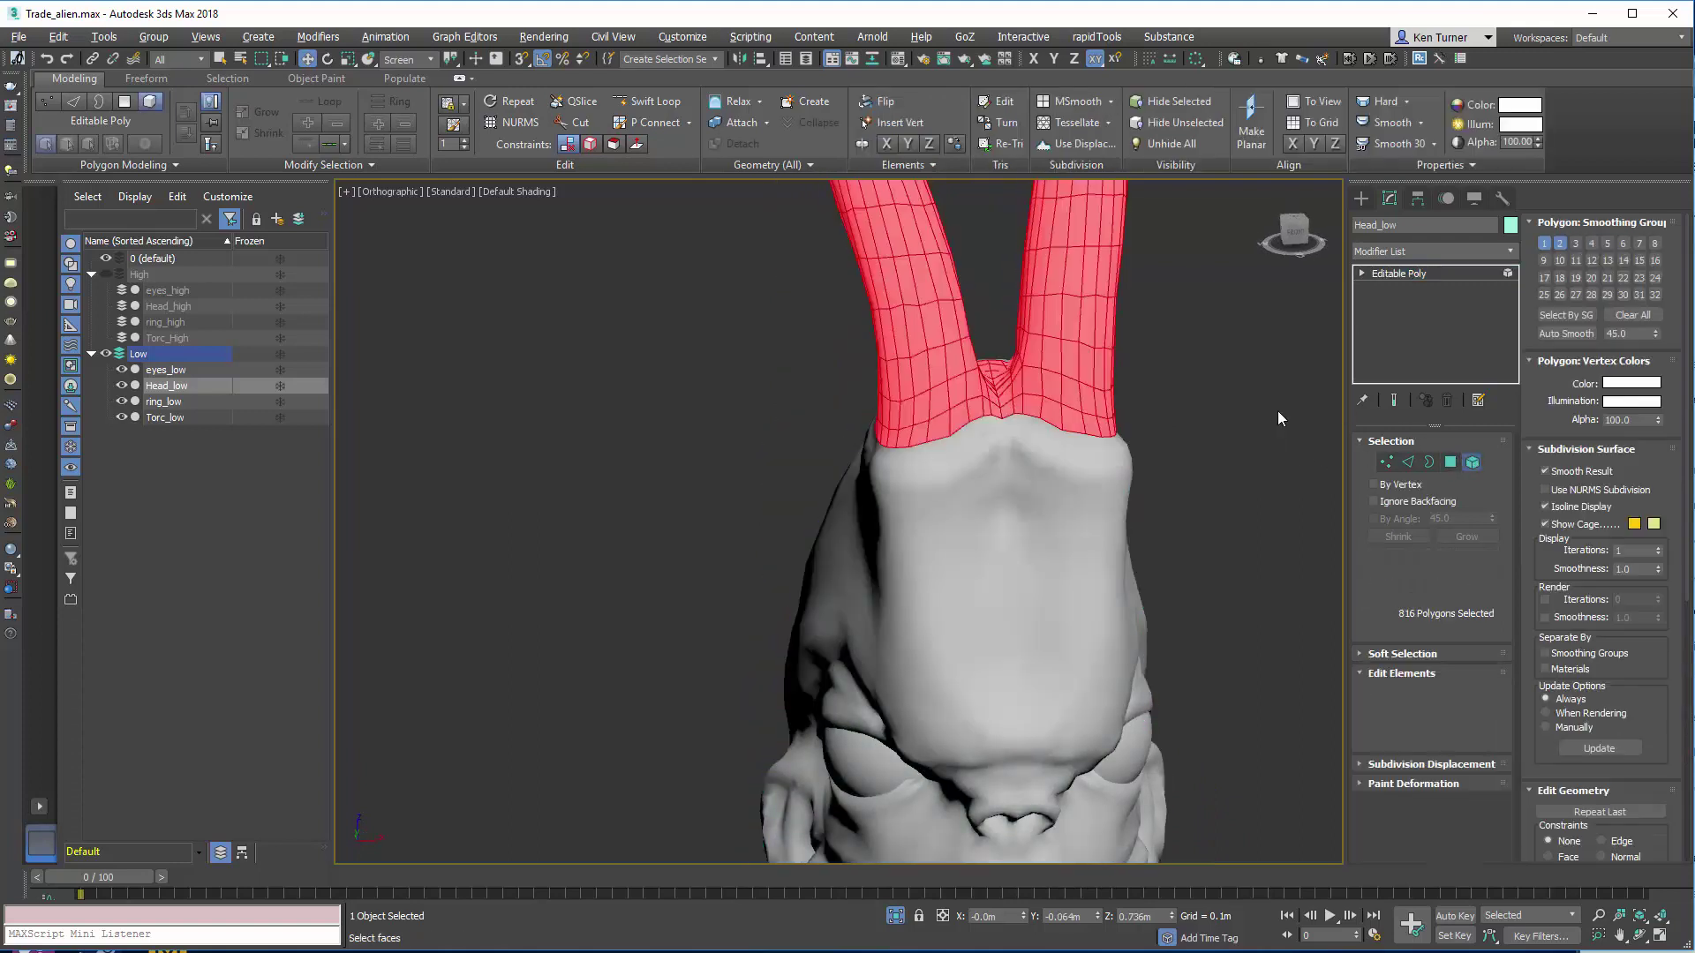
scroll(1052, 379, "down", 4)
key("ctrl+a")
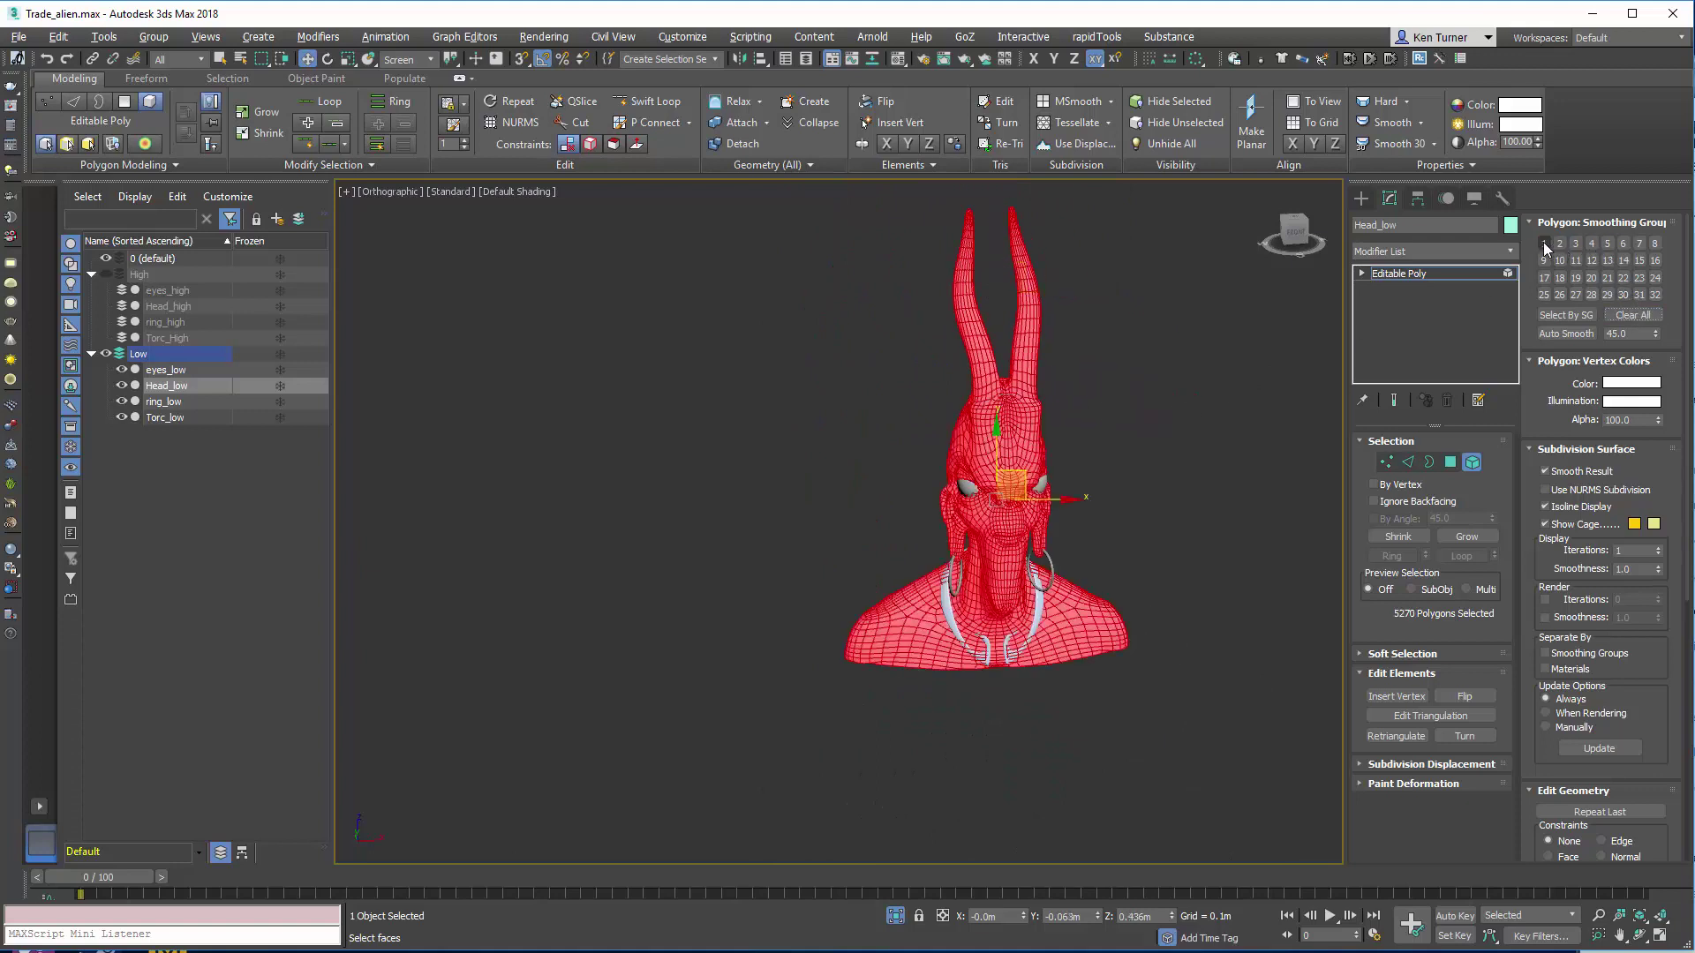
left_click(1471, 462)
middle_click_drag(1200, 464, 940, 347, "alt")
scroll(1027, 421, "up", 3)
middle_click_drag(1140, 416, 1028, 450)
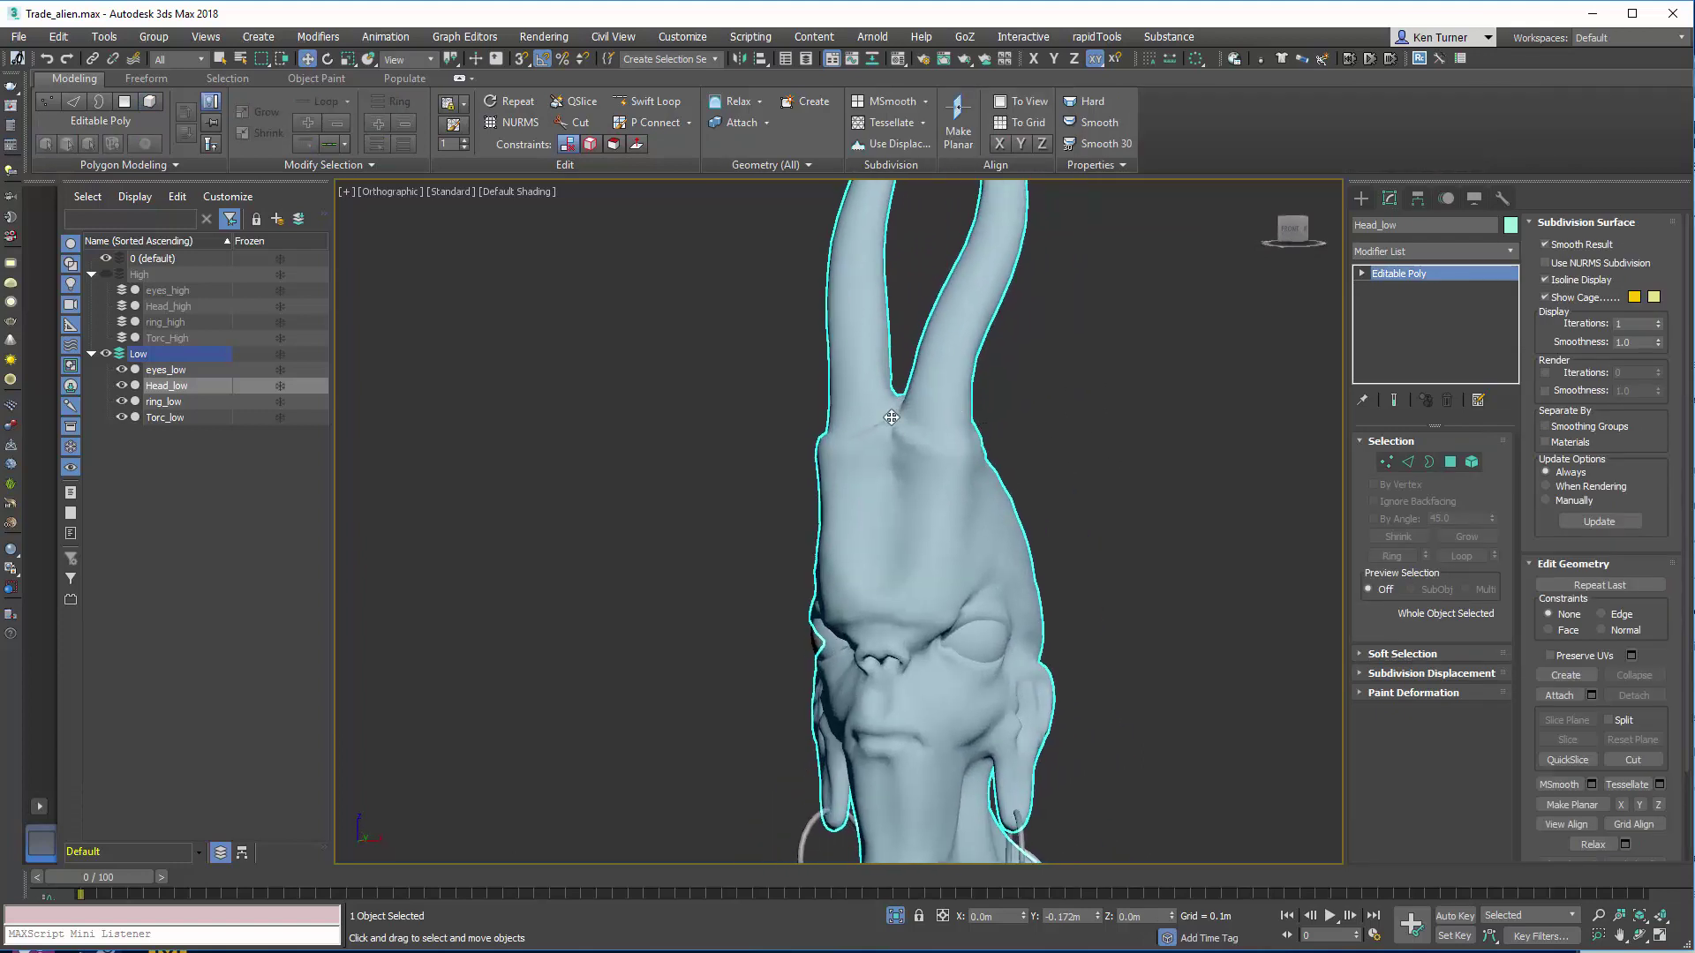
Step: Hide the Low layer, show the High layer again and fit the whole bust in the viewport
left_click(111, 354)
left_click(105, 275)
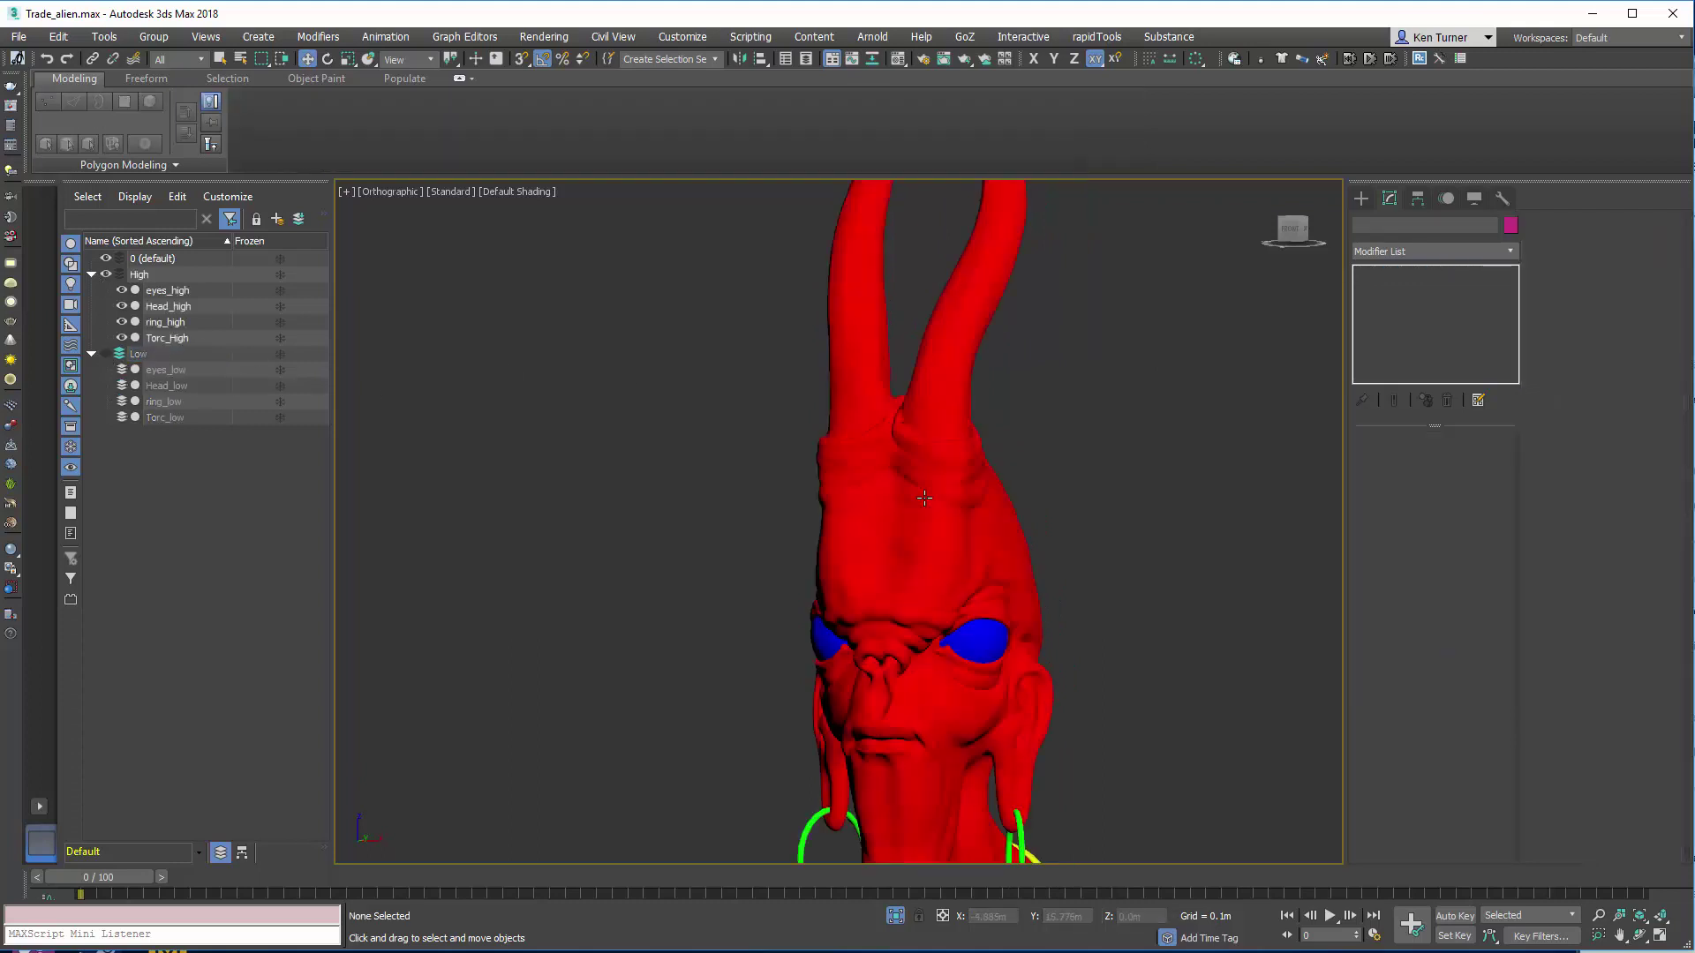
scroll(929, 398, "up", 4)
key("z")
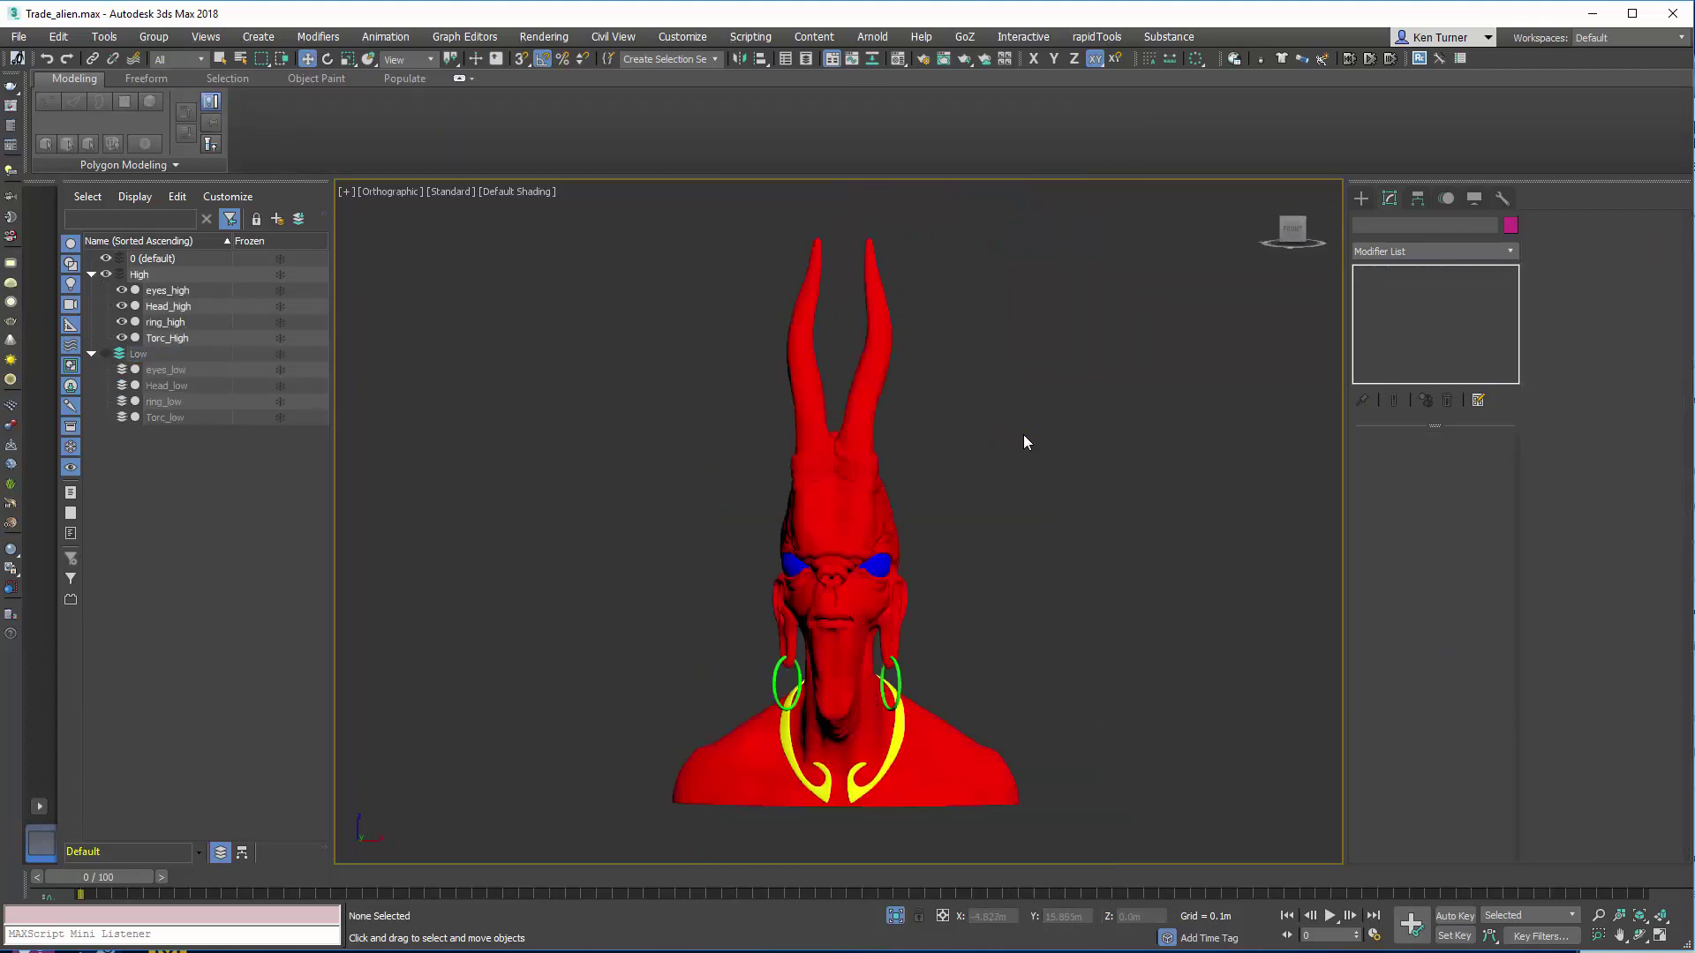
Step: Select and examine the high-poly head, then show the Low layer and hide the High layer
scroll(859, 512, "up", 4)
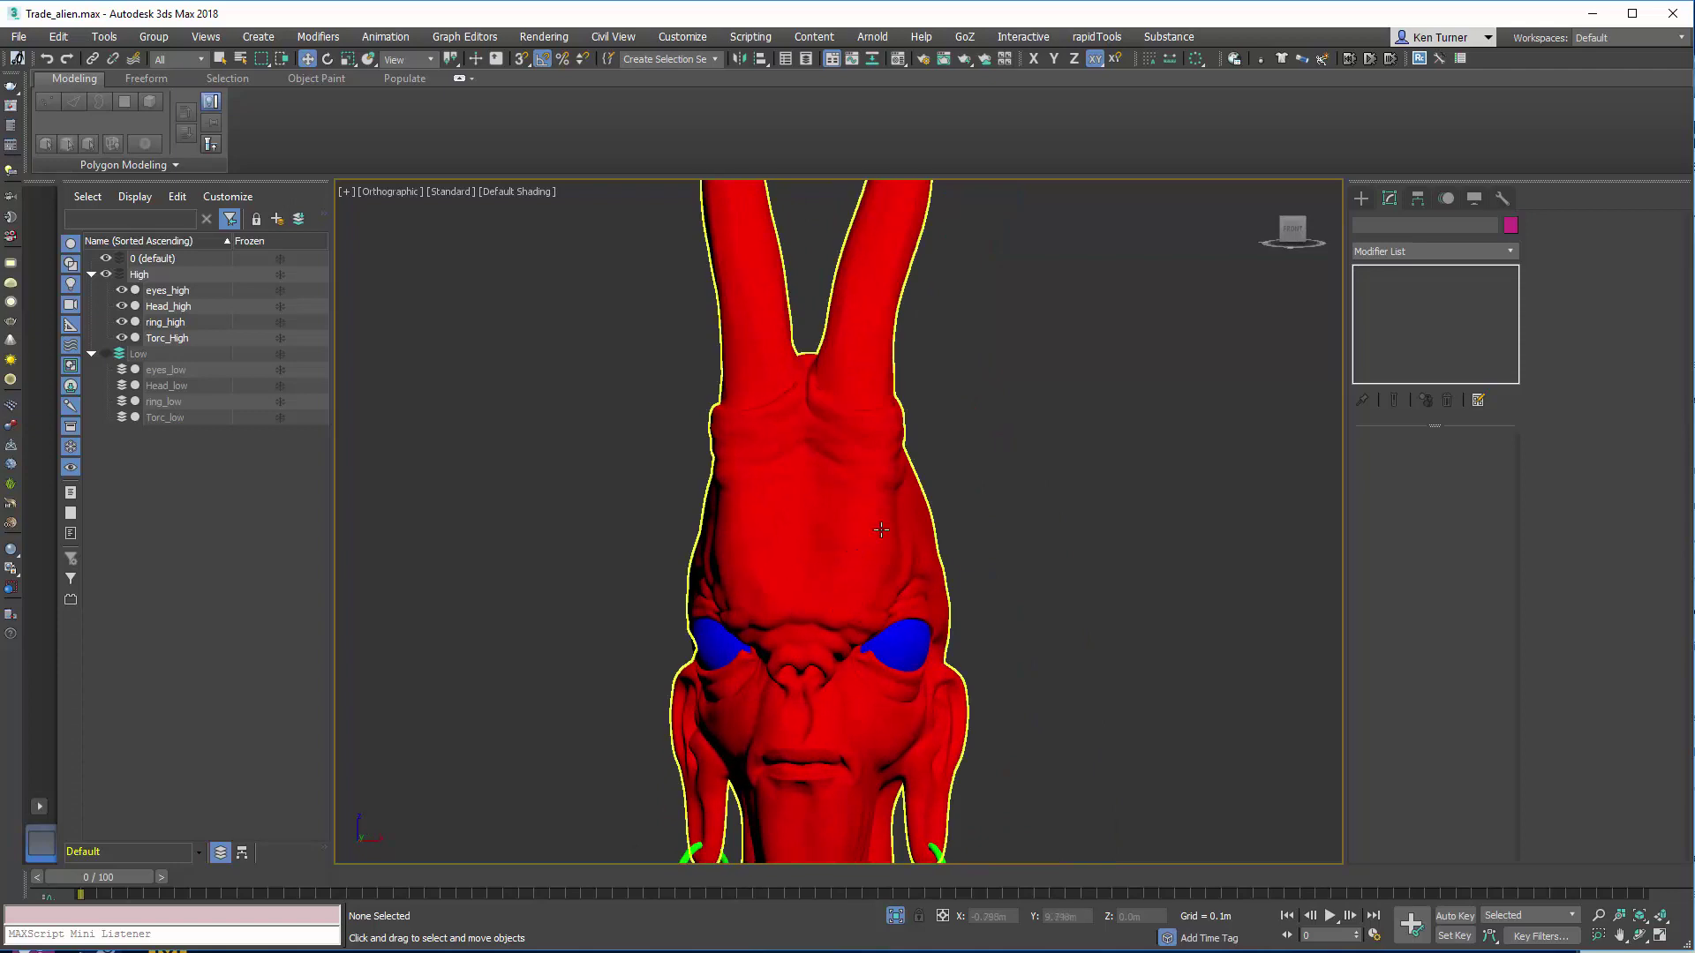
key("z")
left_click(873, 514)
scroll(874, 512, "up", 3)
middle_click_drag(873, 512, 938, 496, "alt")
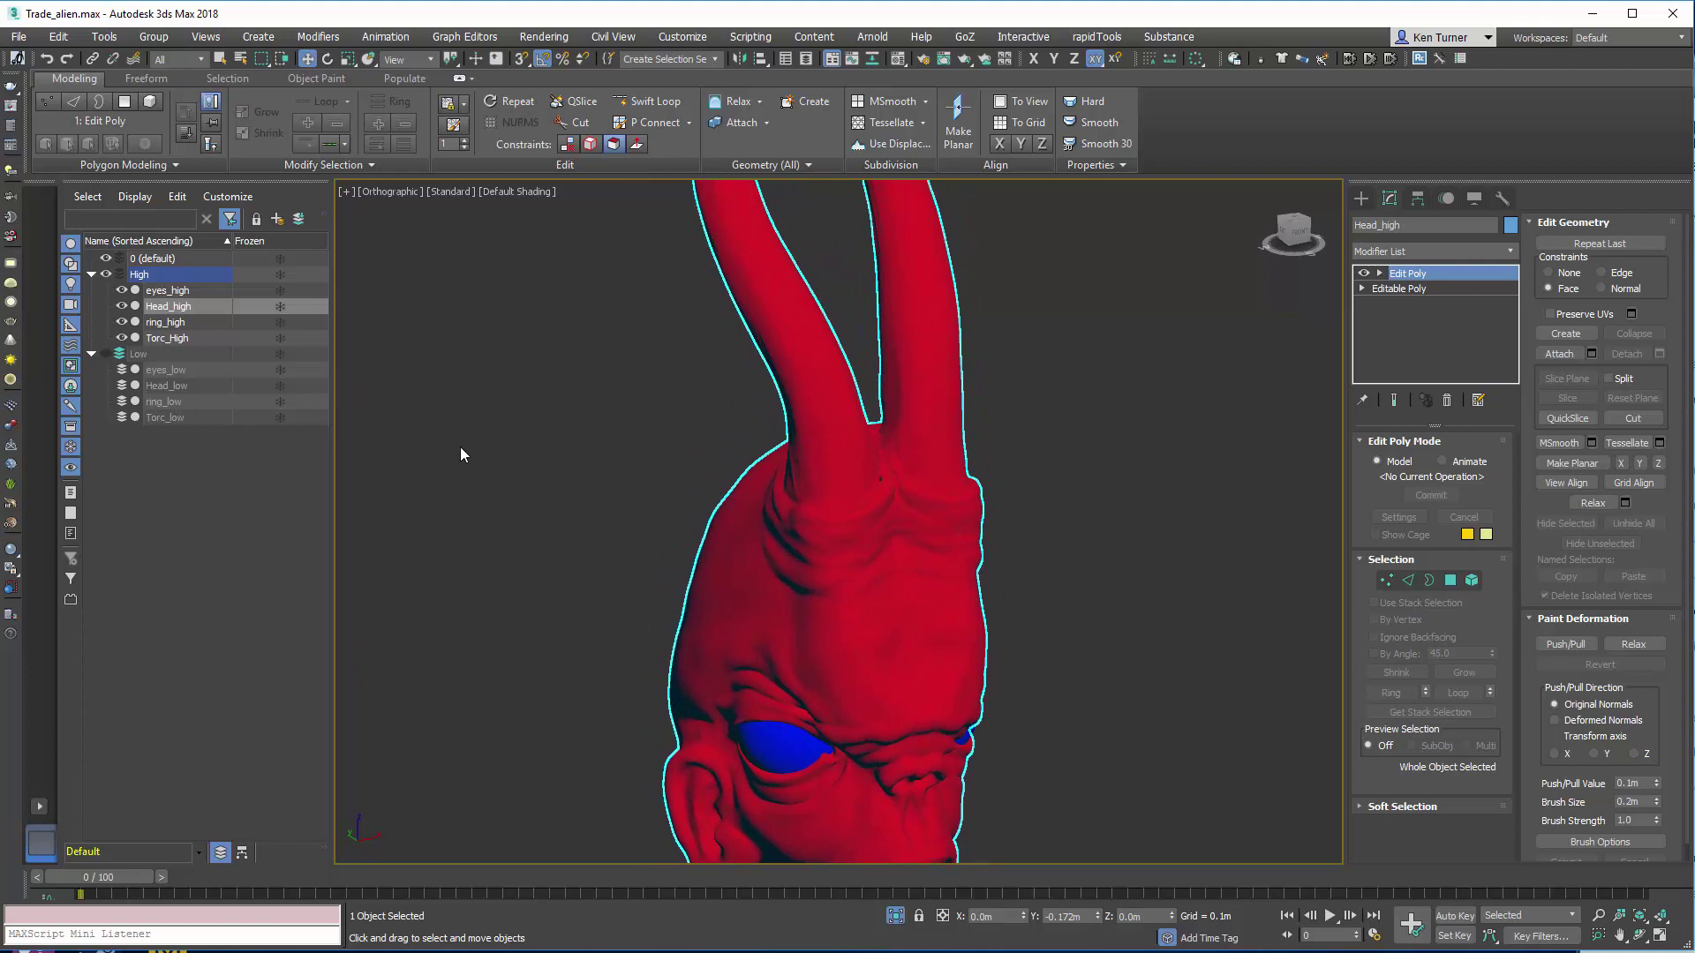
left_click(106, 353)
left_click(106, 274)
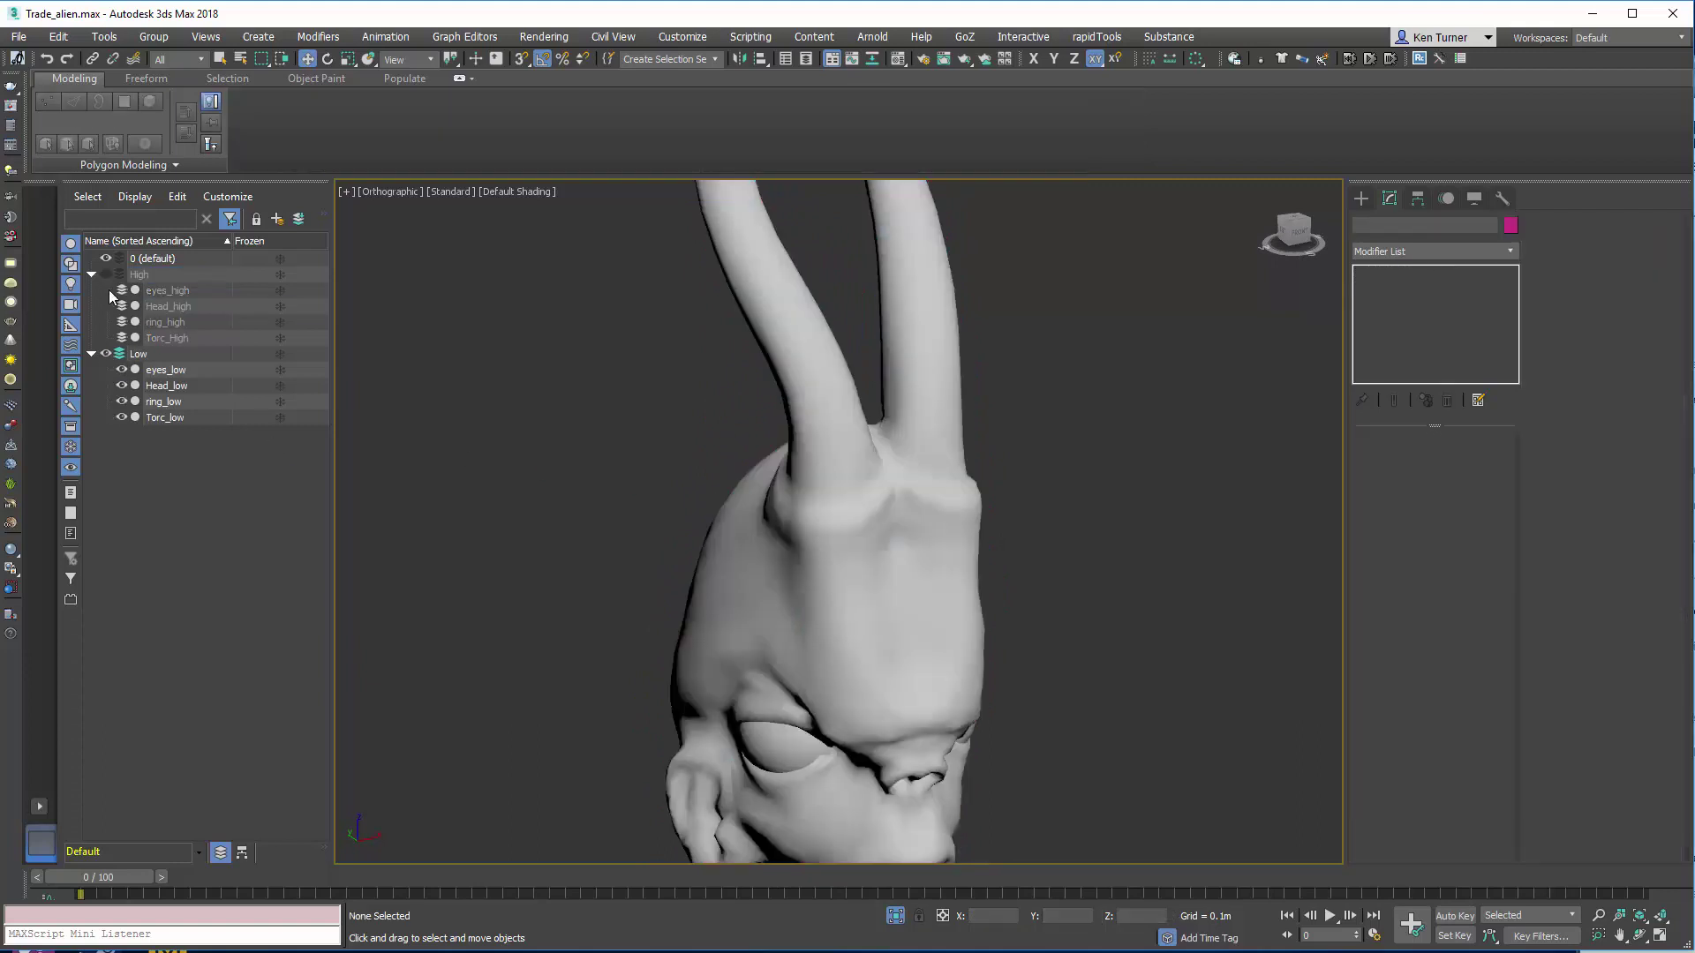
Step: Examine the whole low-poly bust from several angles and select its head mesh
scroll(1071, 541, "down", 1)
middle_click_drag(1038, 627, 1072, 366)
middle_click_drag(1040, 502, 980, 470, "alt")
key("z")
middle_click_drag(966, 528, 1046, 533)
left_click(987, 525)
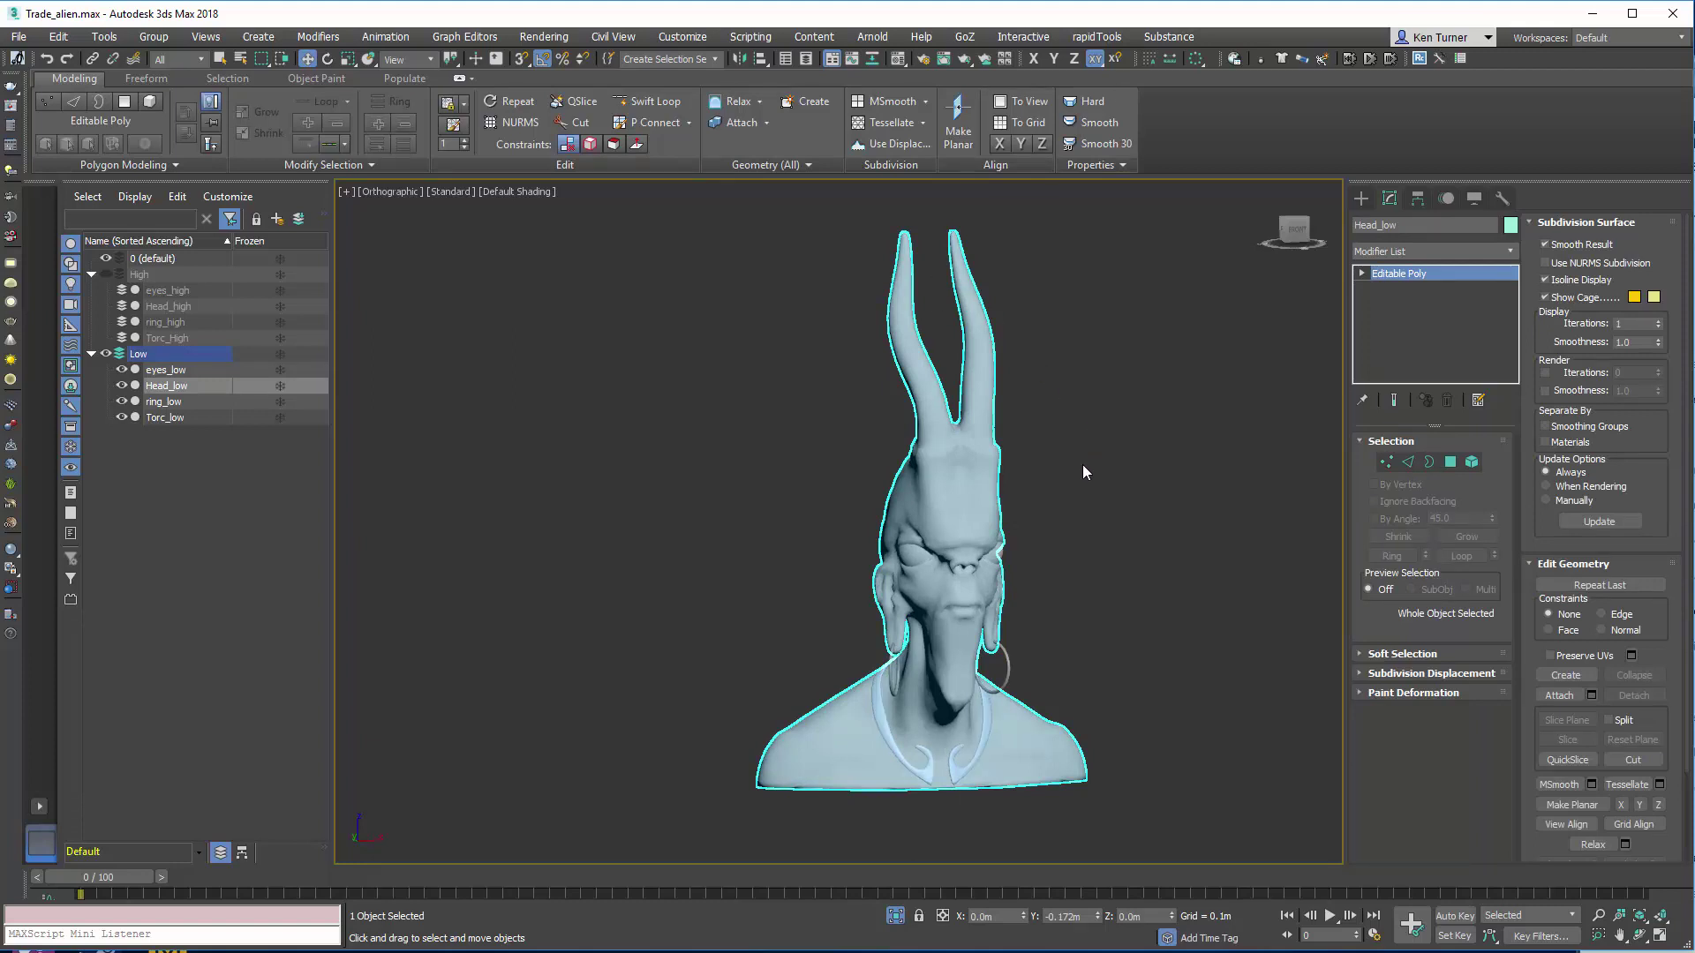
middle_click_drag(1085, 487, 1007, 458, "alt")
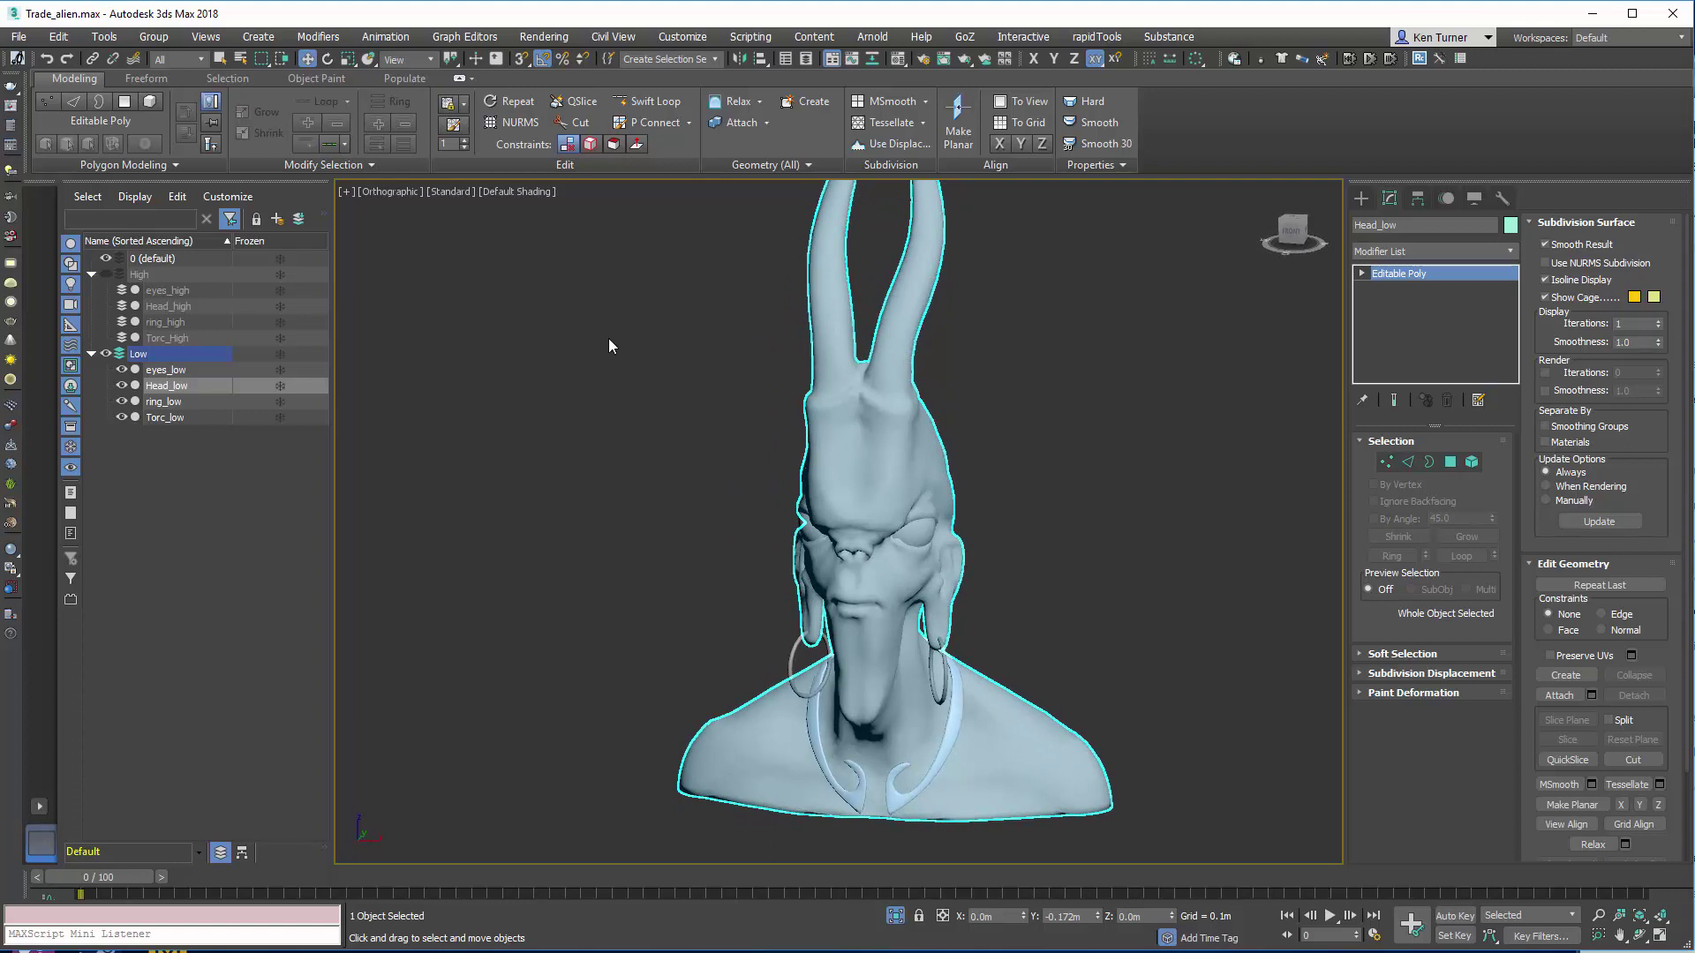
Step: Select all four low-poly objects, name the unused grey material after the yellow one Main, and assign it to them
left_click_drag(1110, 810, 1112, 812)
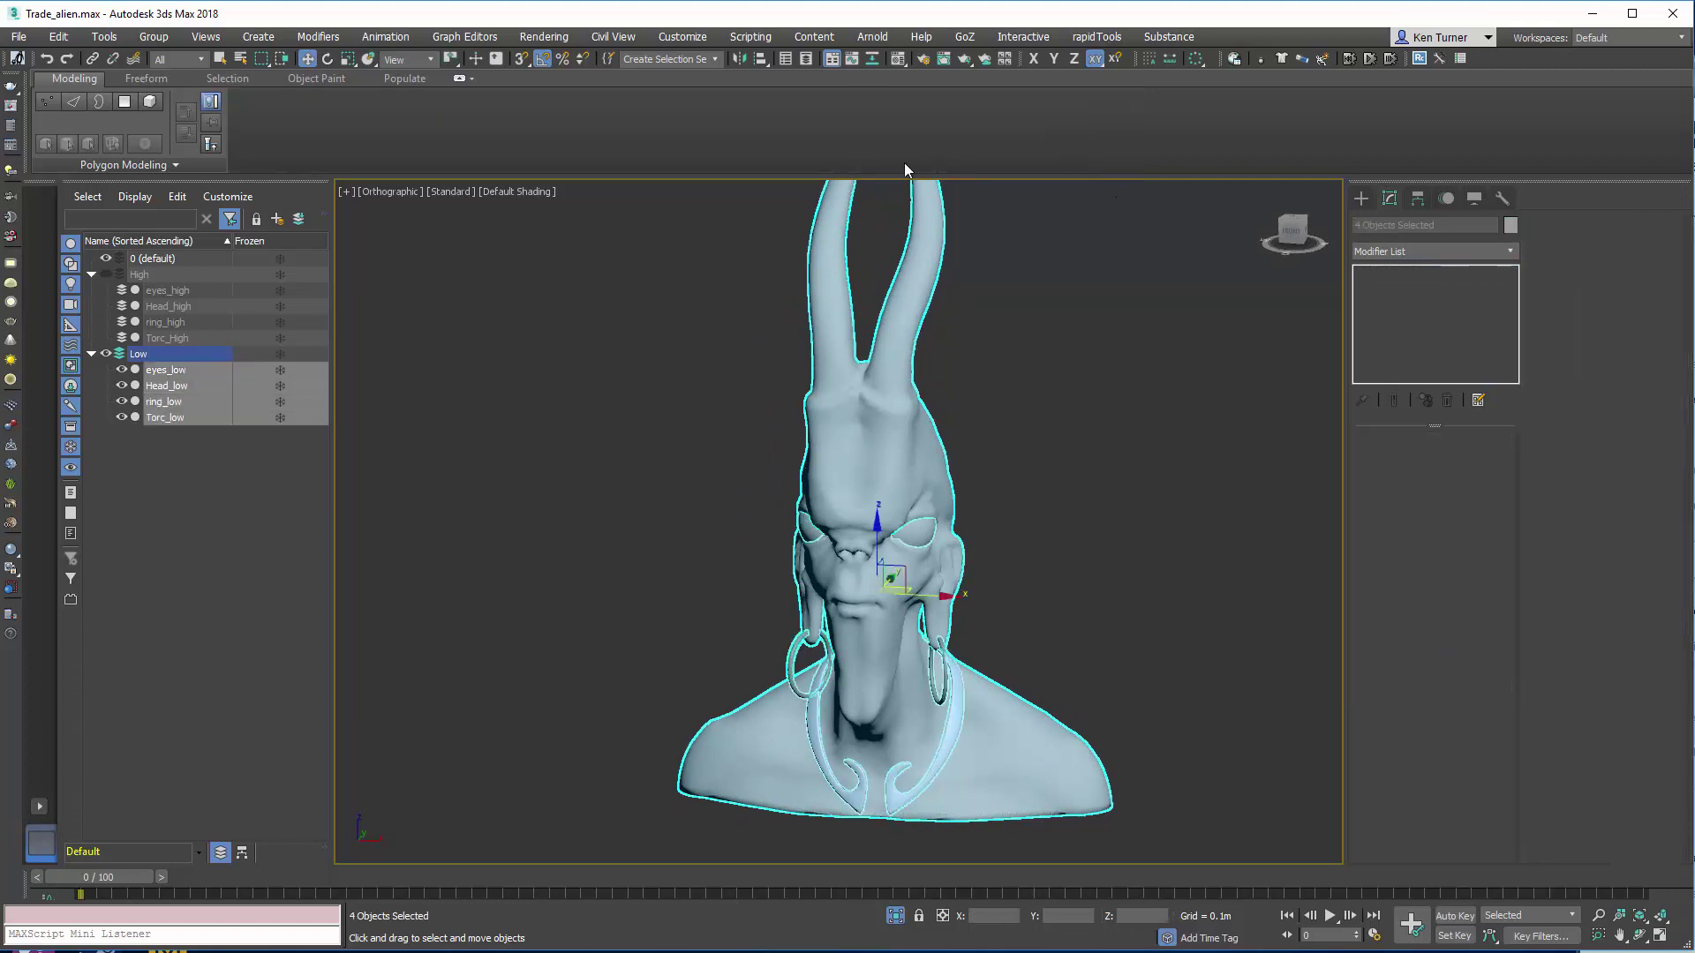
left_click(898, 59)
left_click(287, 404)
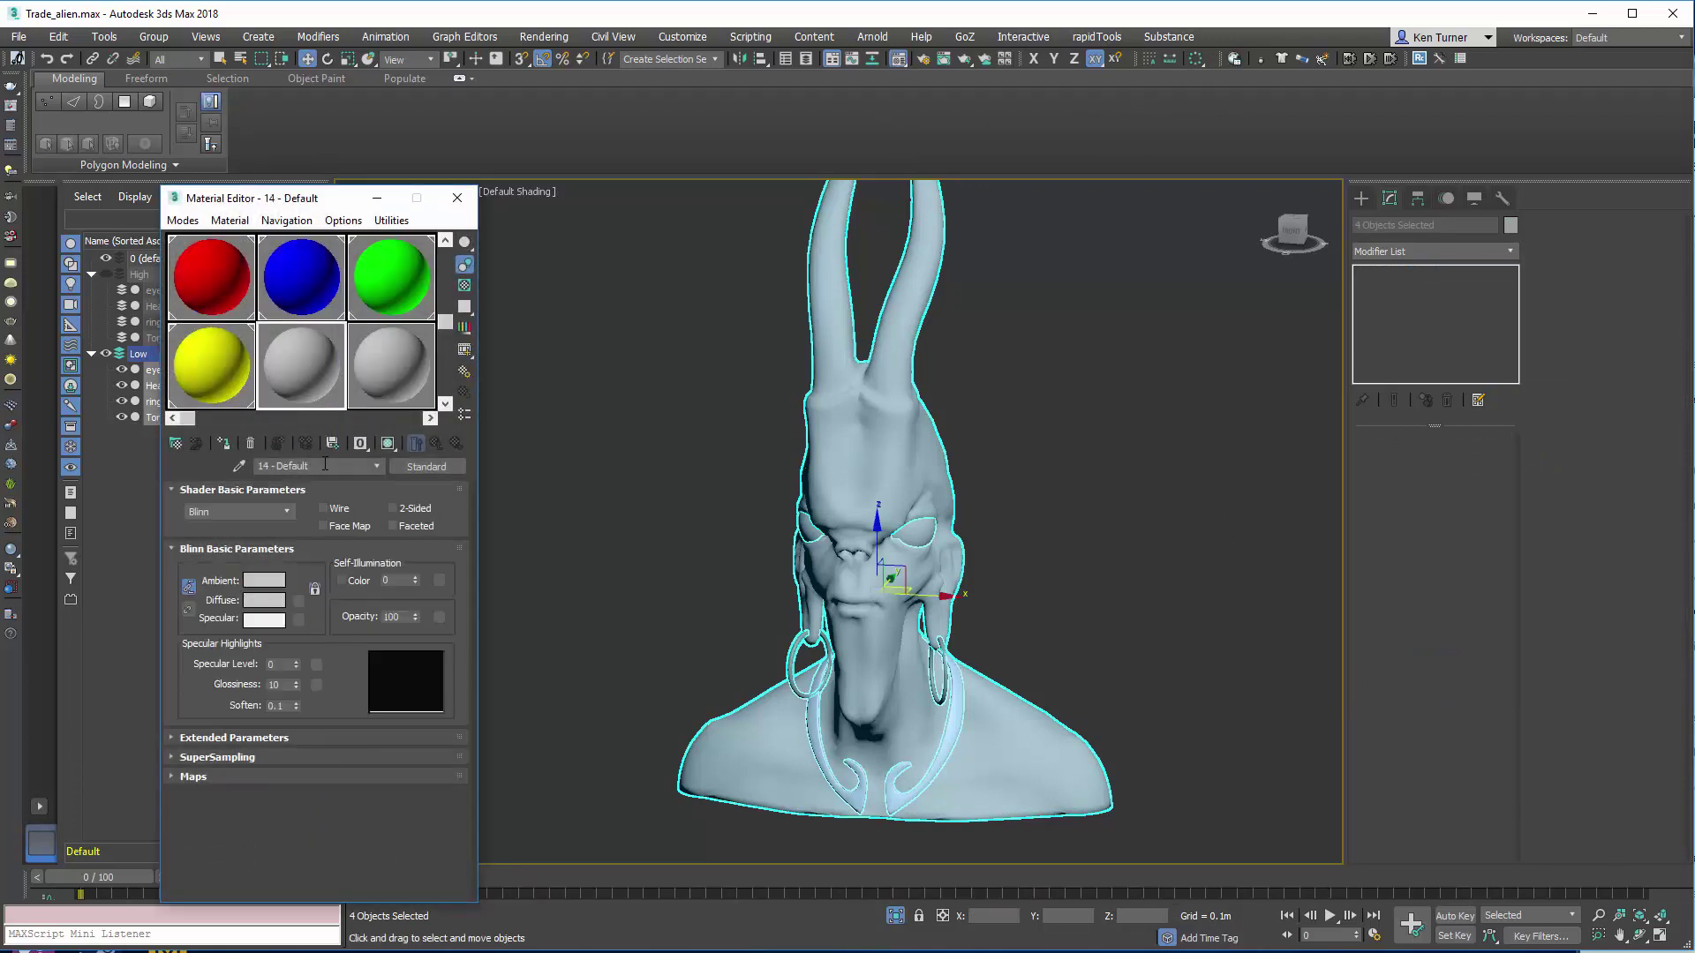
type("Main")
left_click(232, 443)
Step: Set the Main material's diffuse colour to a light blue with hue 141 and value 166, with increased saturation
middle_click_drag(819, 332, 1031, 374, "alt")
left_click(262, 603)
left_click(591, 187)
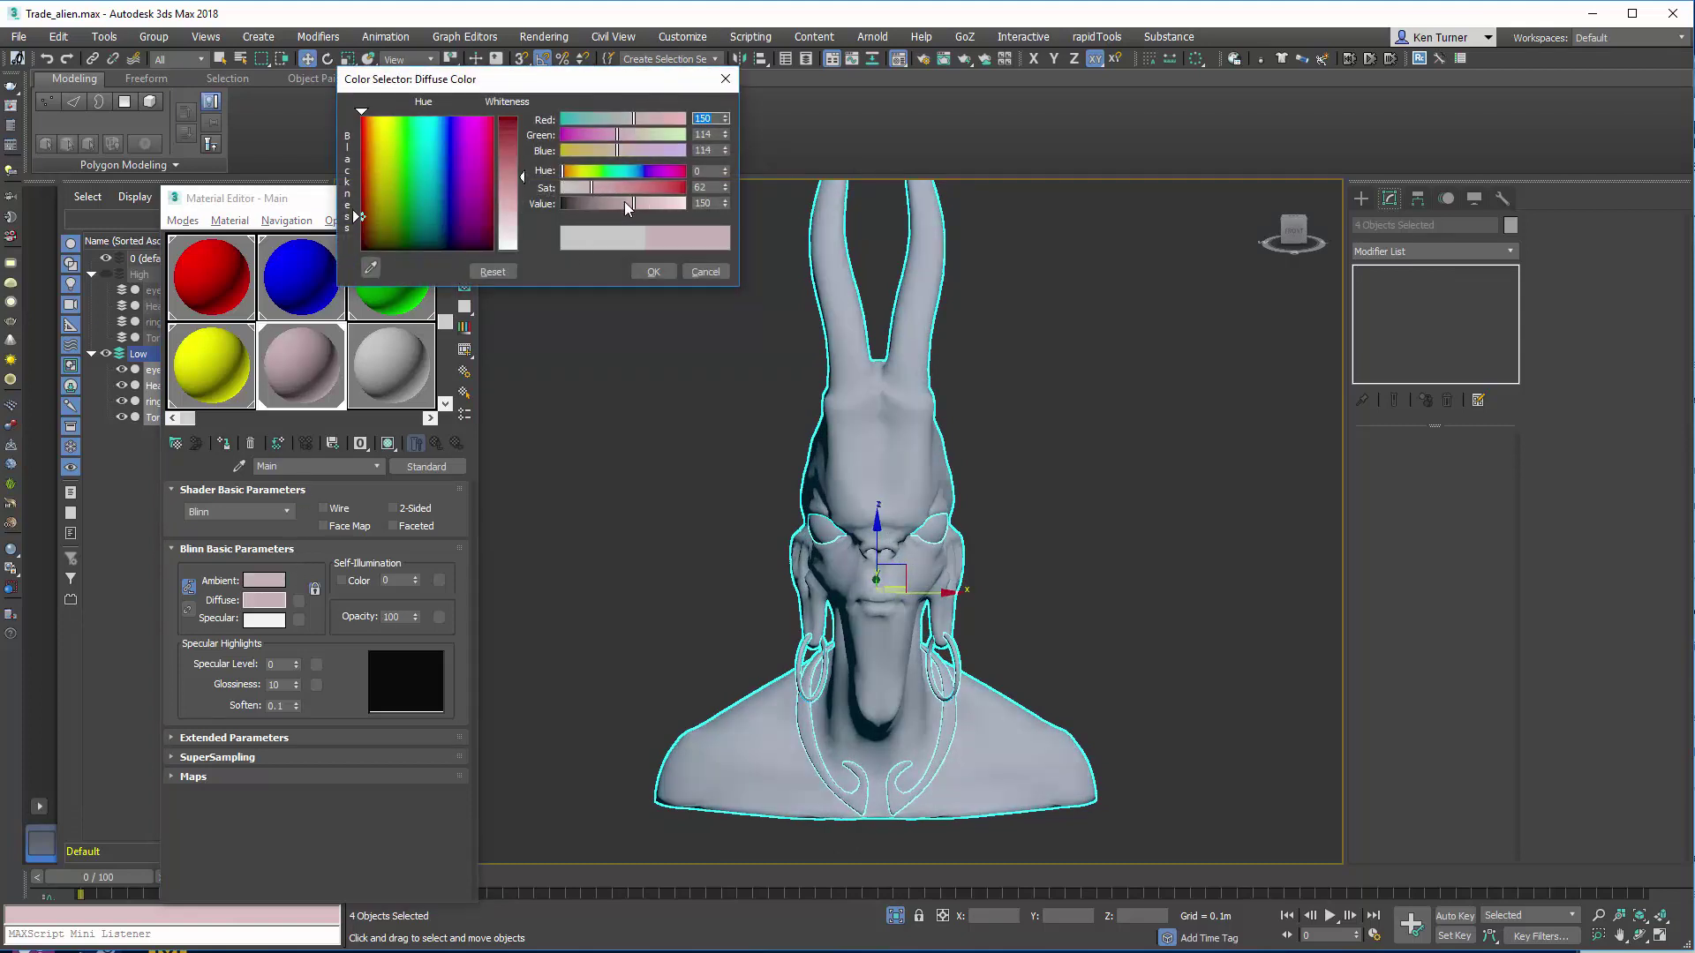
left_click(643, 202)
left_click(629, 169)
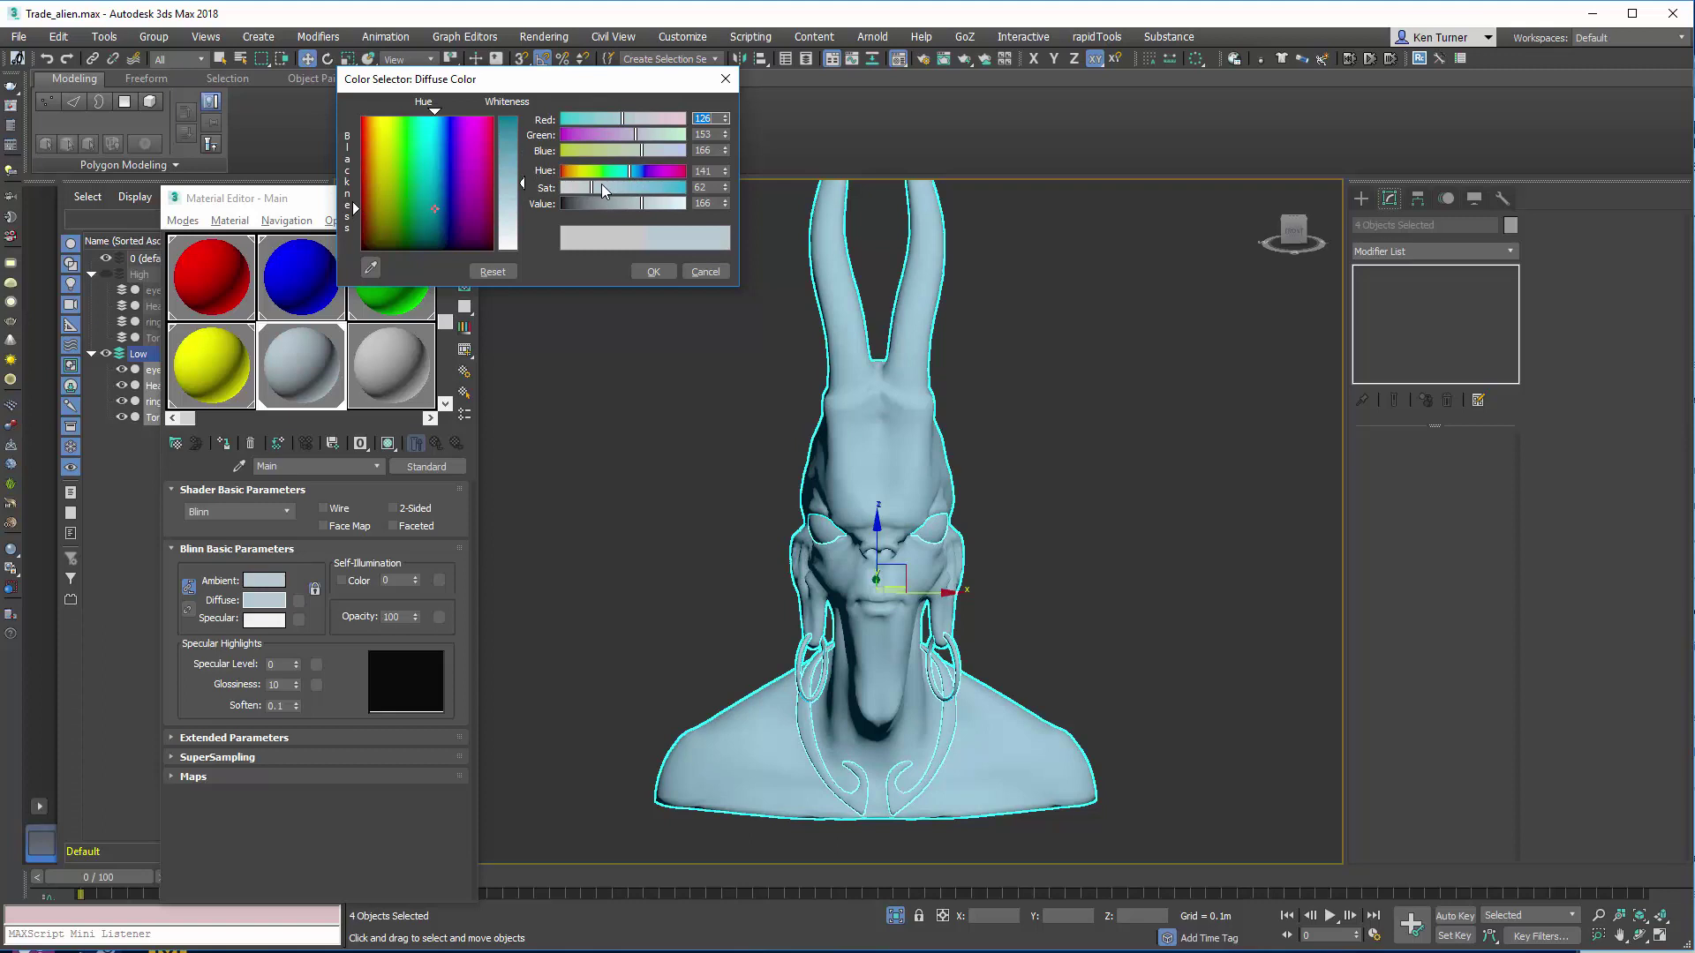
left_click(621, 187)
left_click_drag(623, 189, 626, 189)
left_click(649, 272)
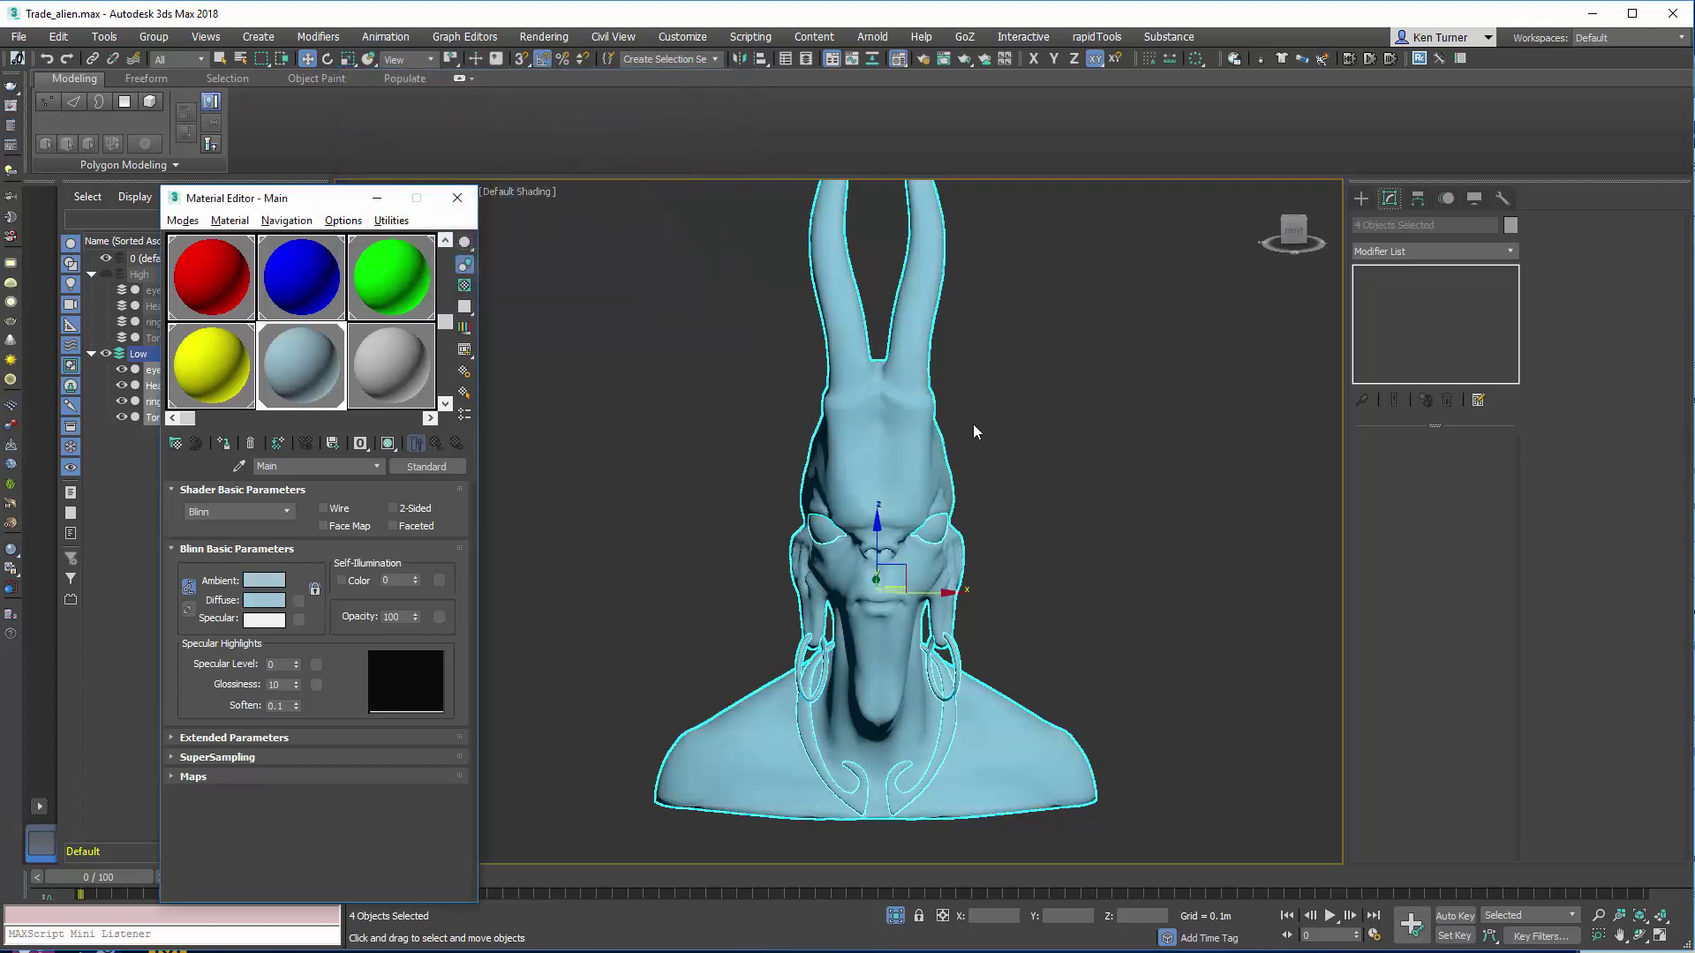
Step: Examine the blue low-poly bust from both sides with its parts selected and deselected
middle_click_drag(1007, 433, 1049, 456, "alt")
left_click(1049, 456)
middle_click_drag(1026, 540, 1025, 509)
scroll(1029, 494, "up", 3)
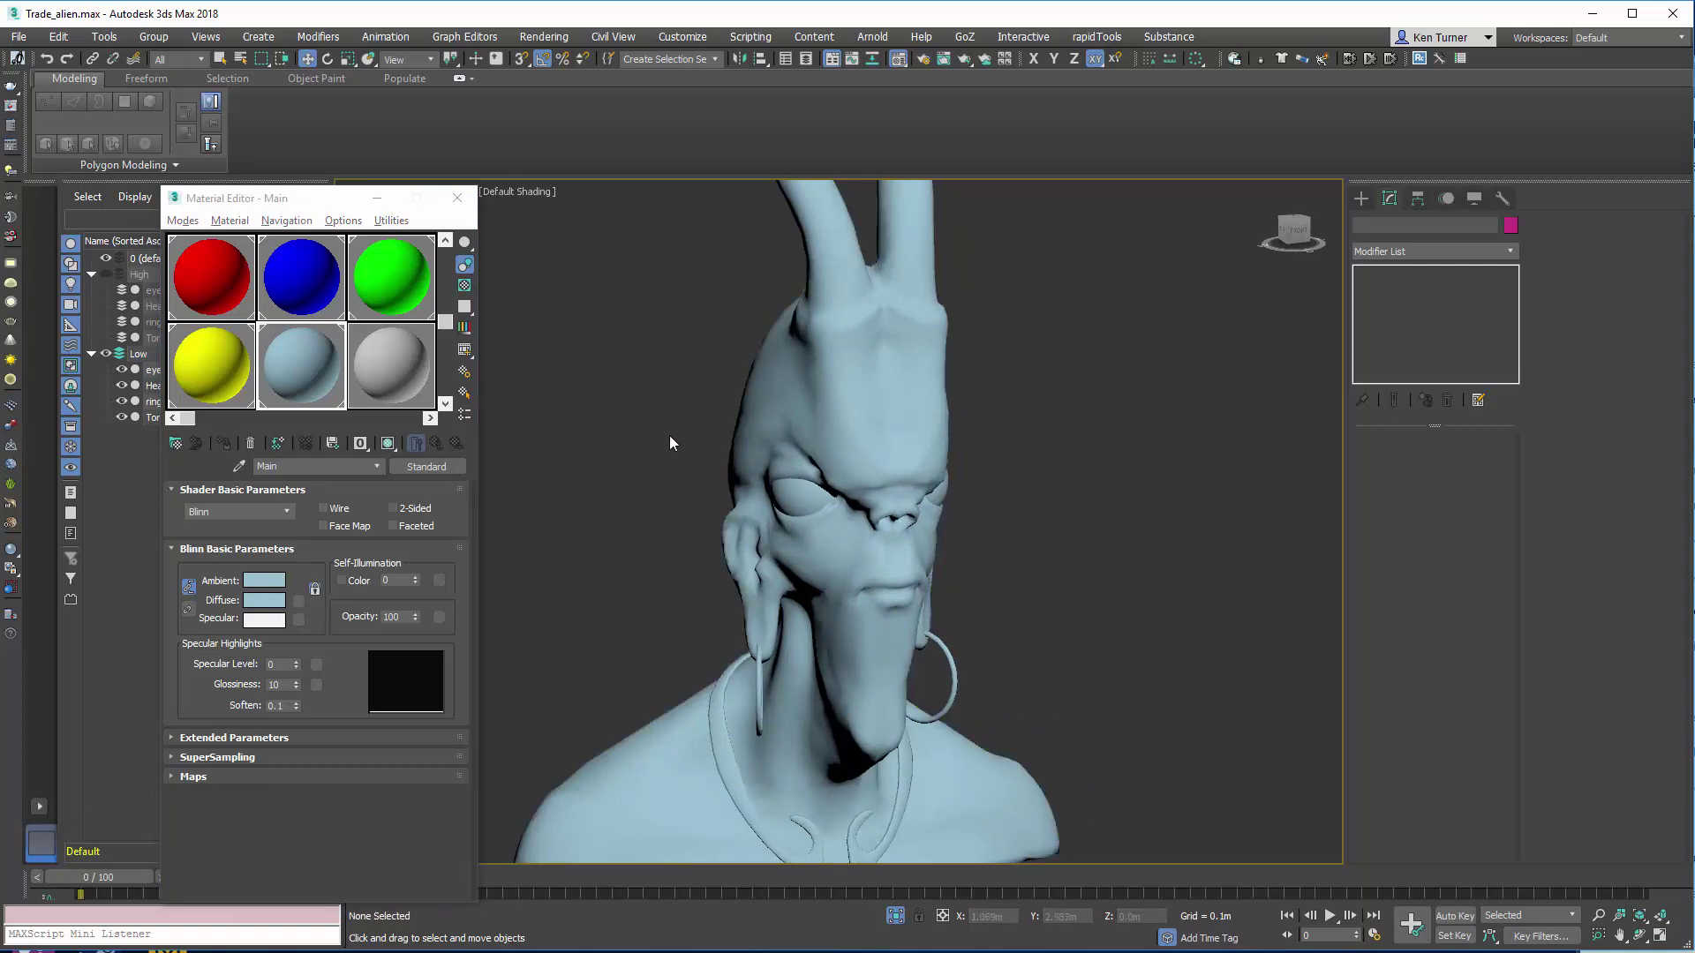
middle_click_drag(647, 449, 729, 381, "alt")
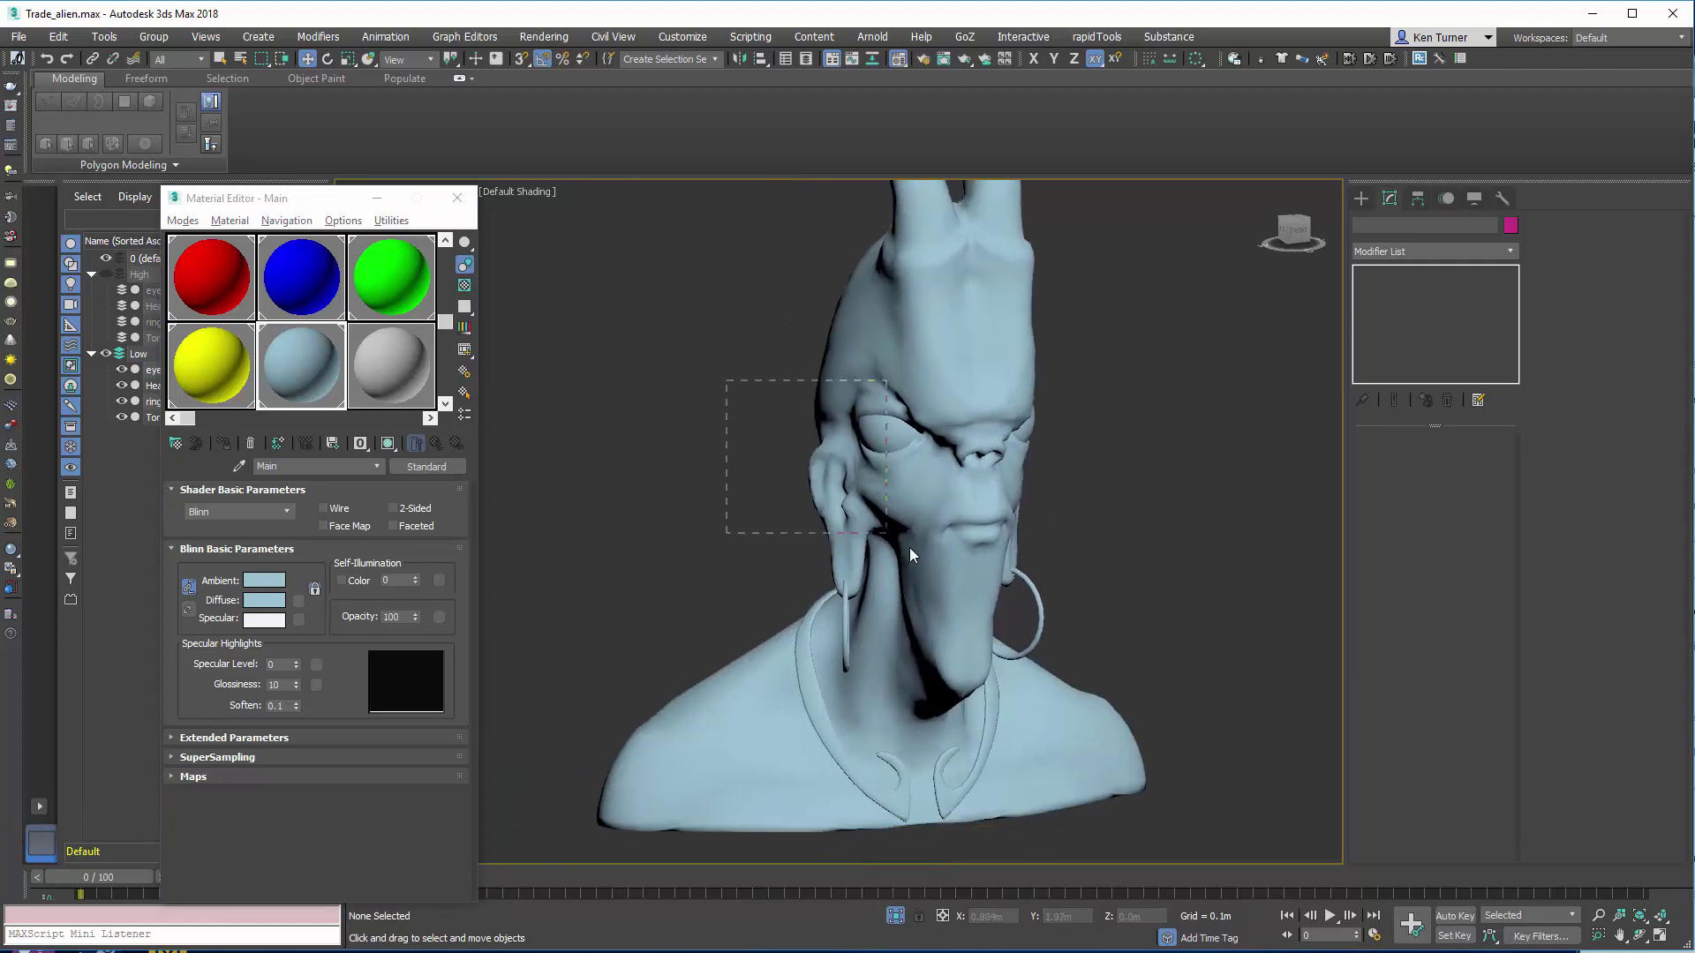
left_click_drag(1130, 717, 1130, 717)
middle_click_drag(1094, 511, 1009, 489, "alt")
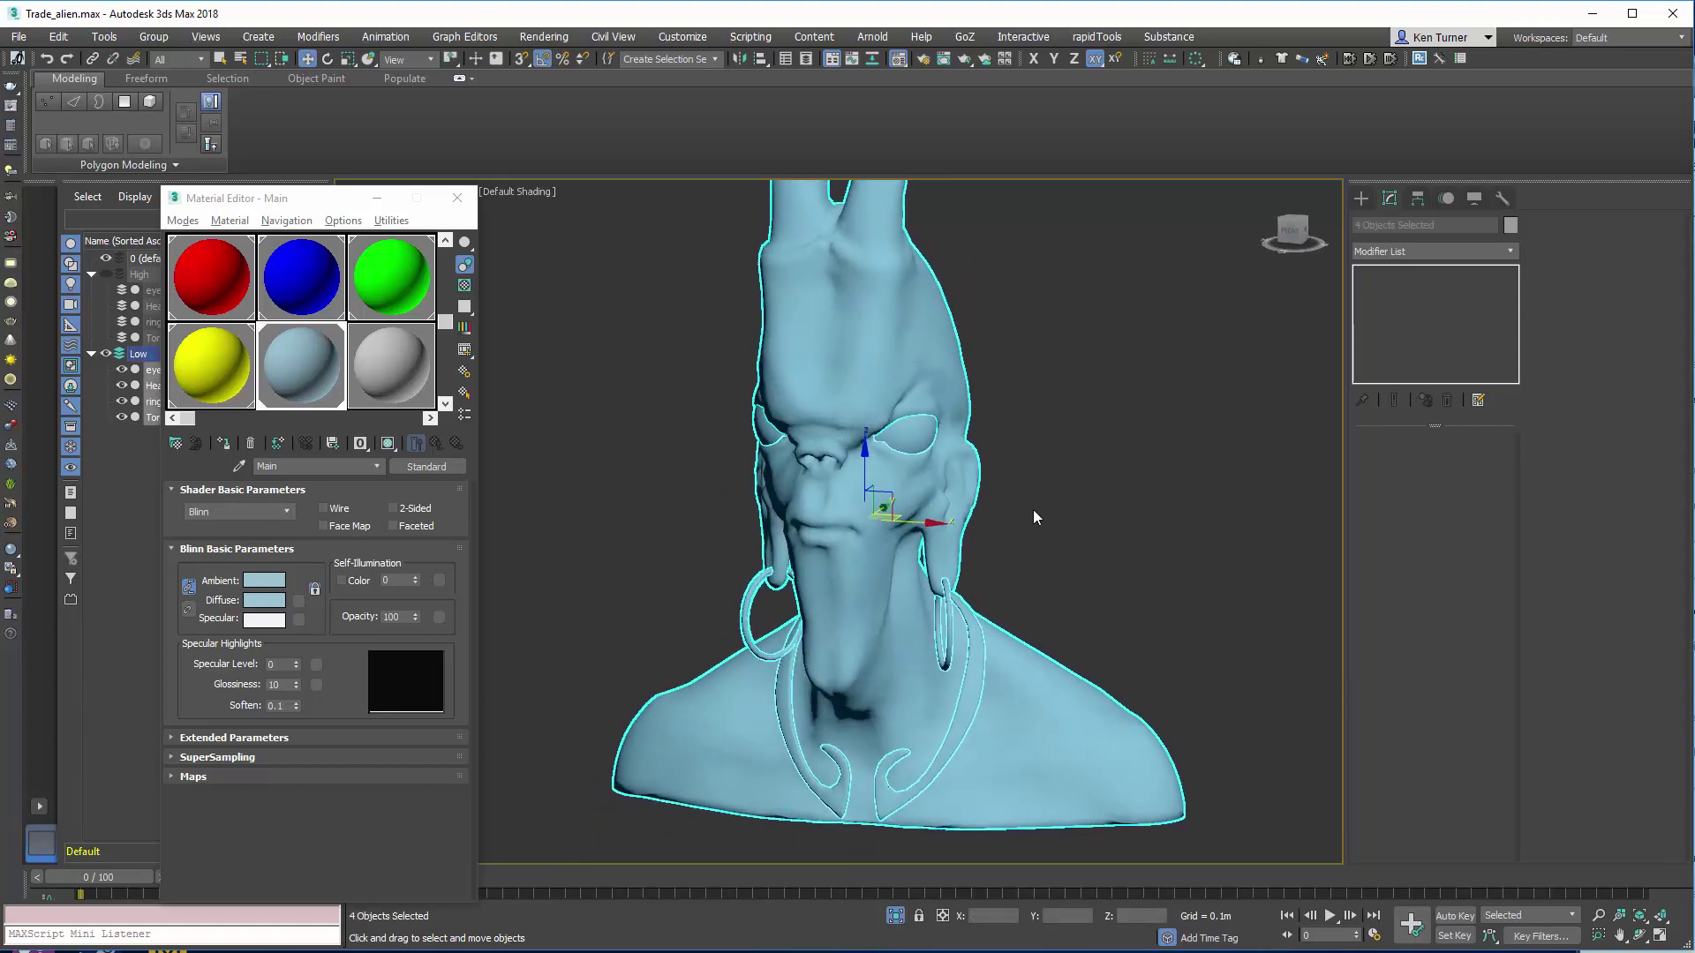
left_click(1037, 514)
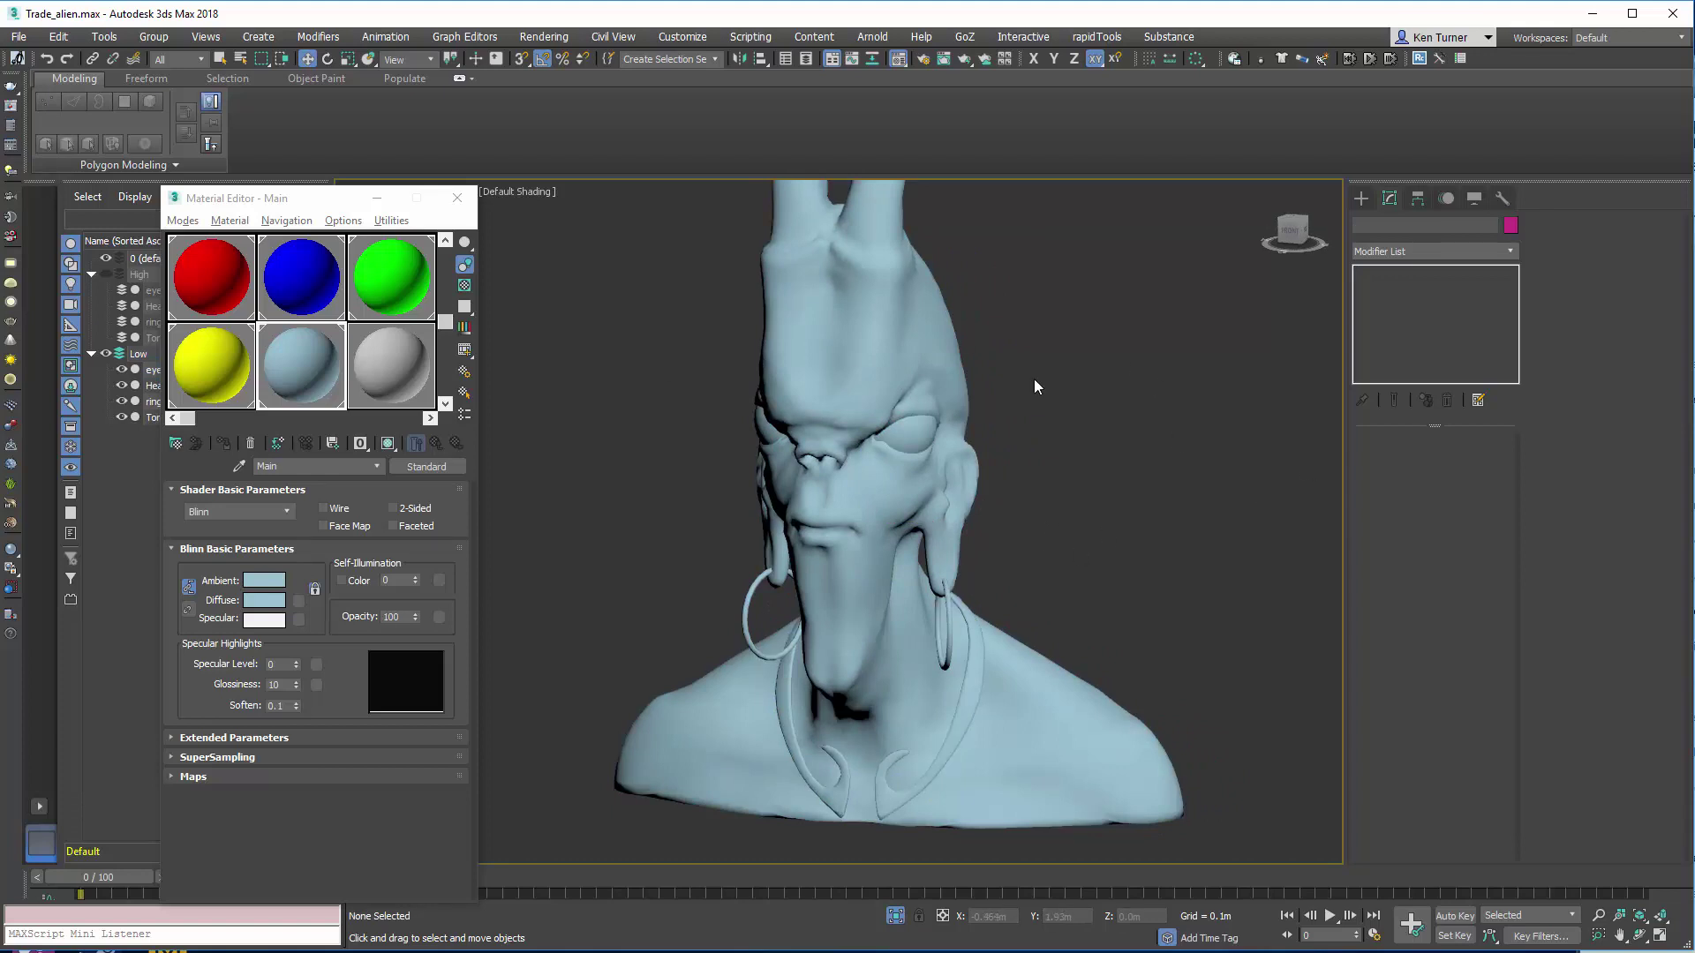
Step: Inspect the low-poly eyes and surrounding eyelids up close, along with the neck area
scroll(924, 481, "up", 6)
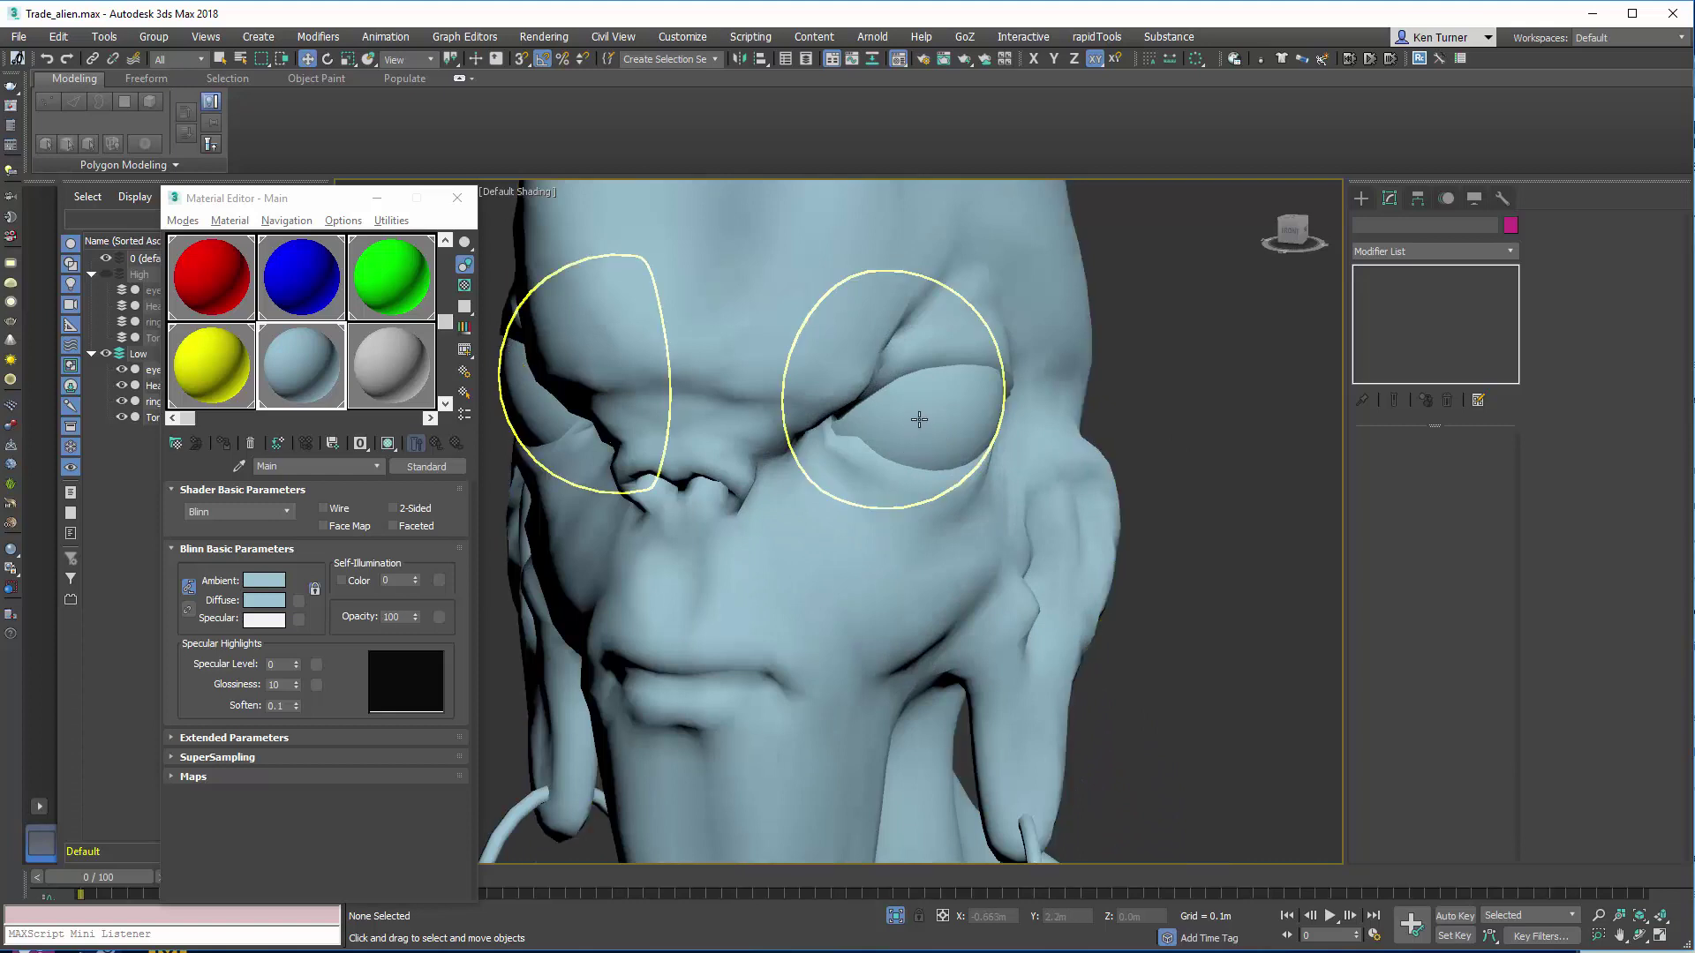
middle_click_drag(927, 518, 954, 577)
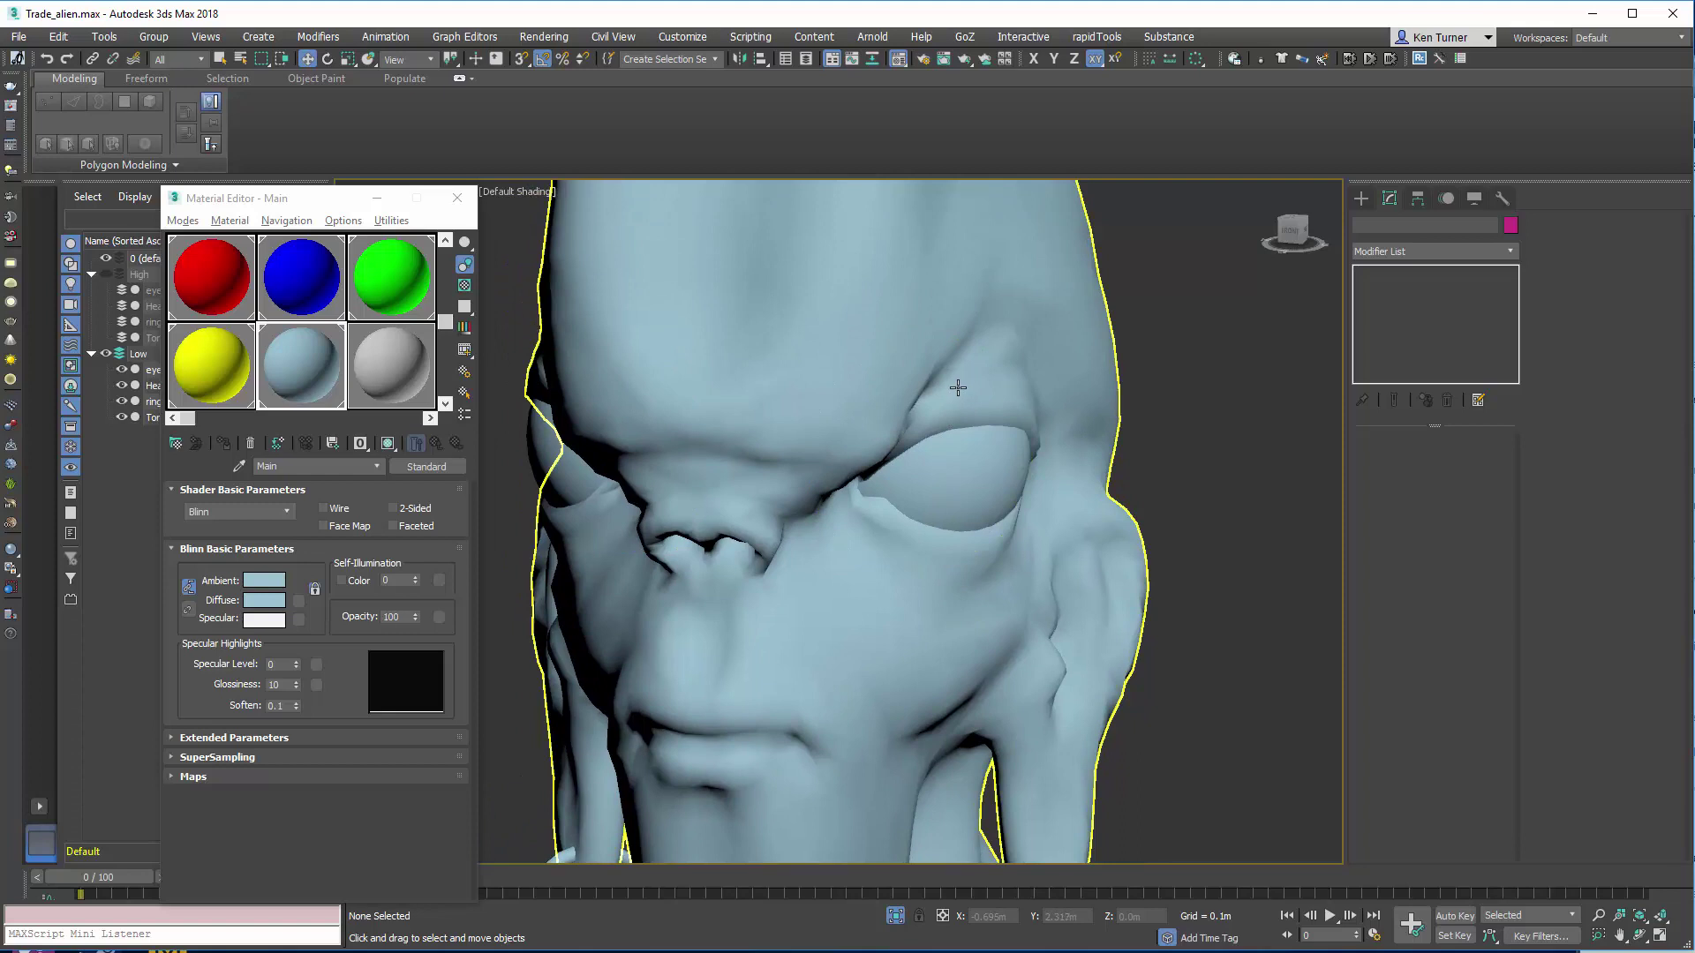
key("z")
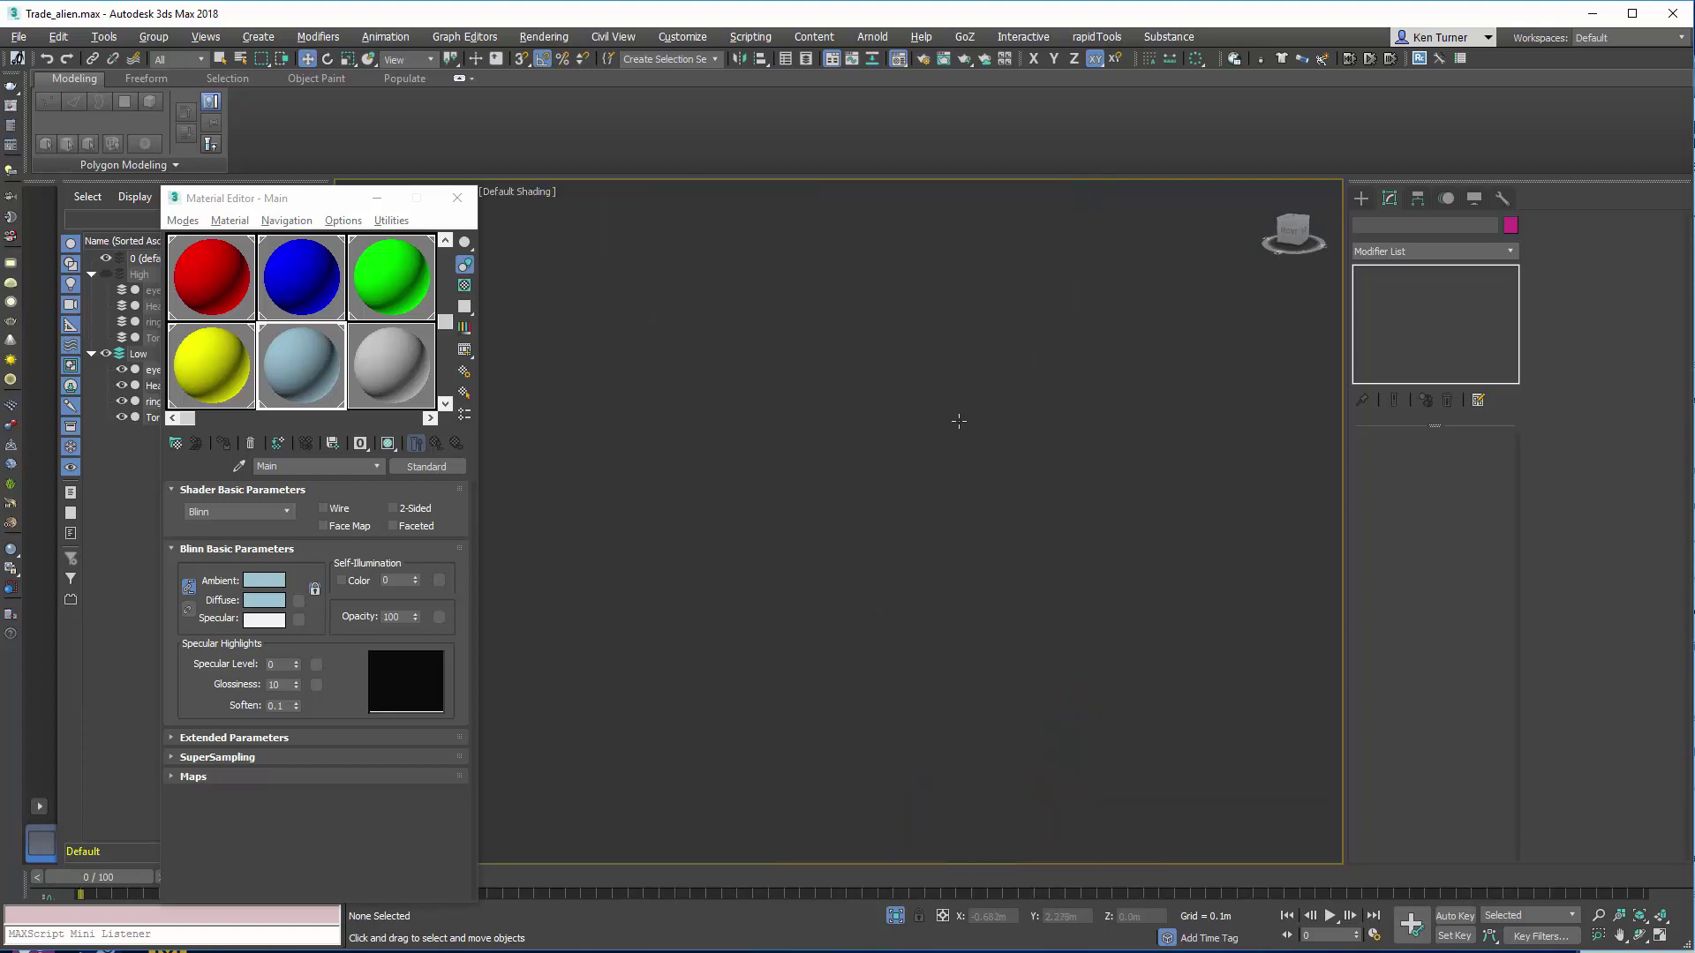
scroll(817, 475, "up", 10)
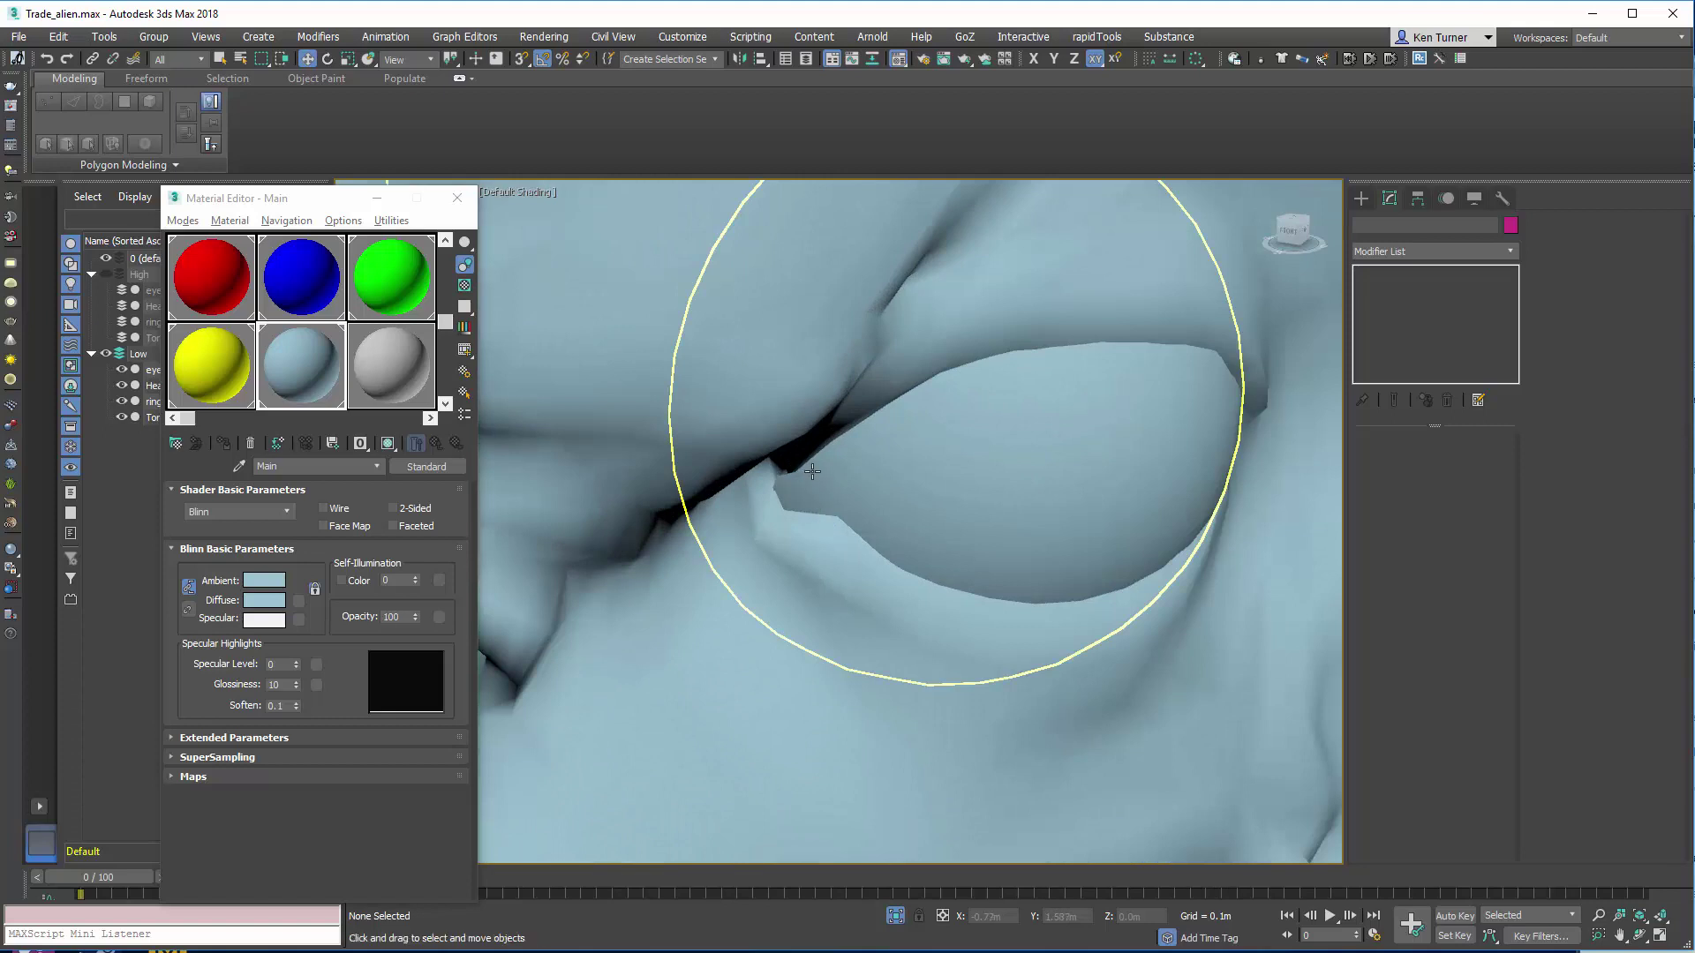
scroll(885, 535, "down", 6)
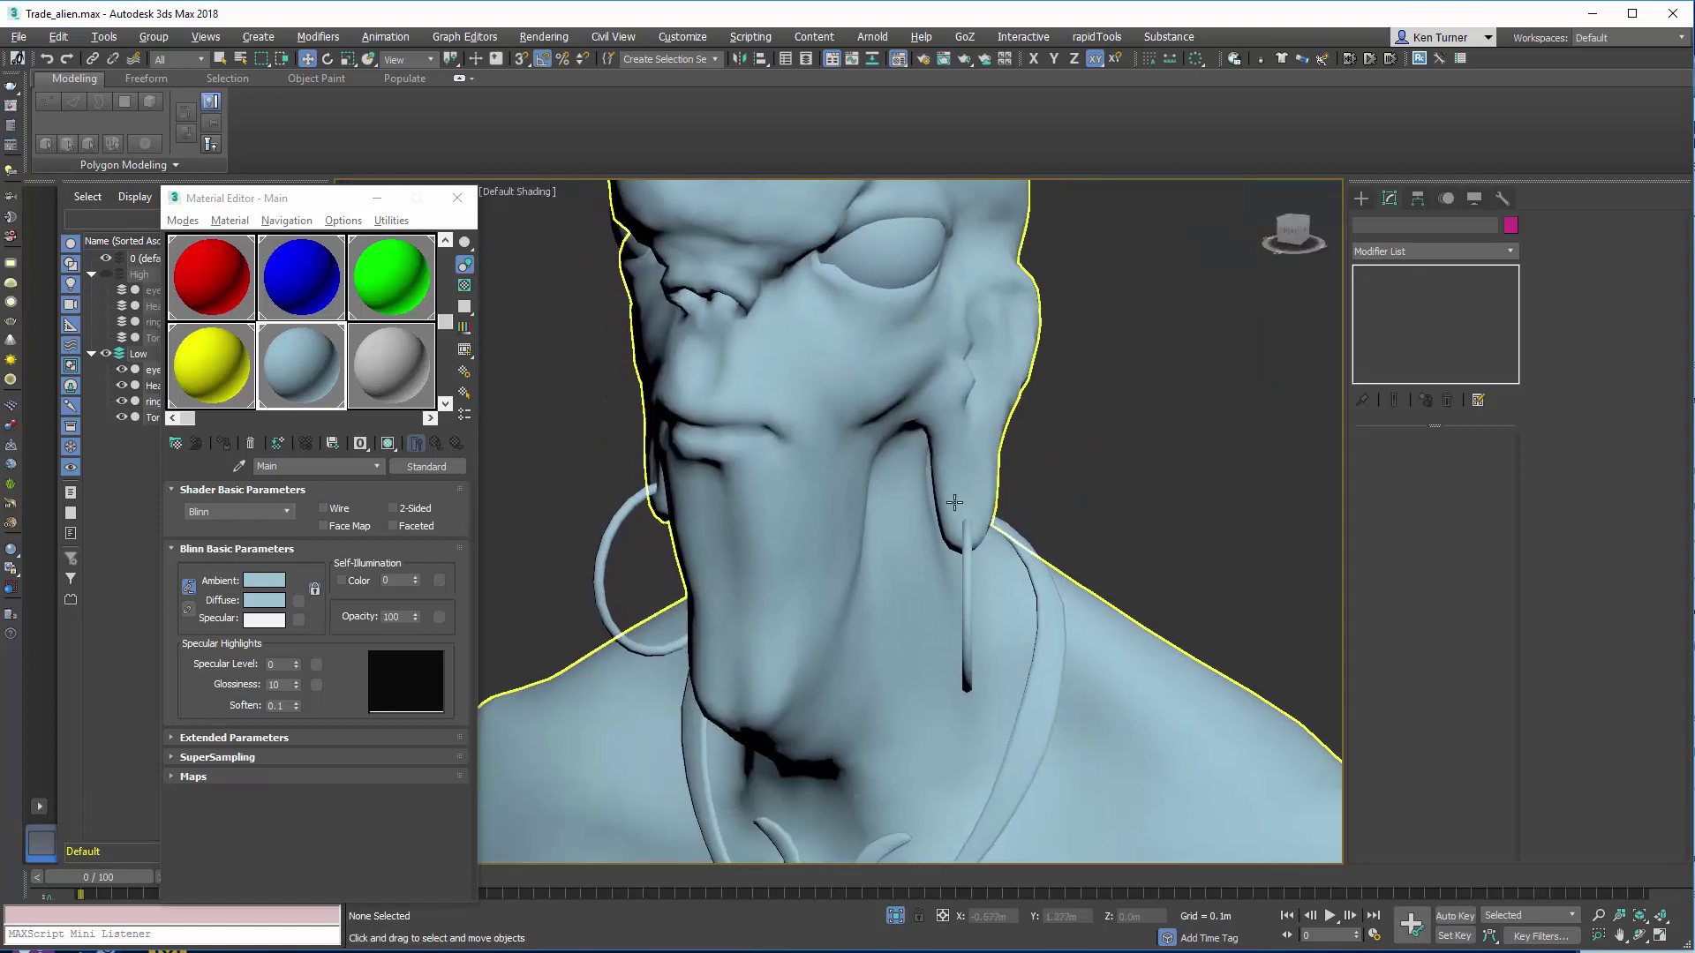
middle_click_drag(1036, 504, 956, 360)
Step: Select the low-poly torc, turn off selection isolation, and view the torc from the side and front
left_click(1020, 538)
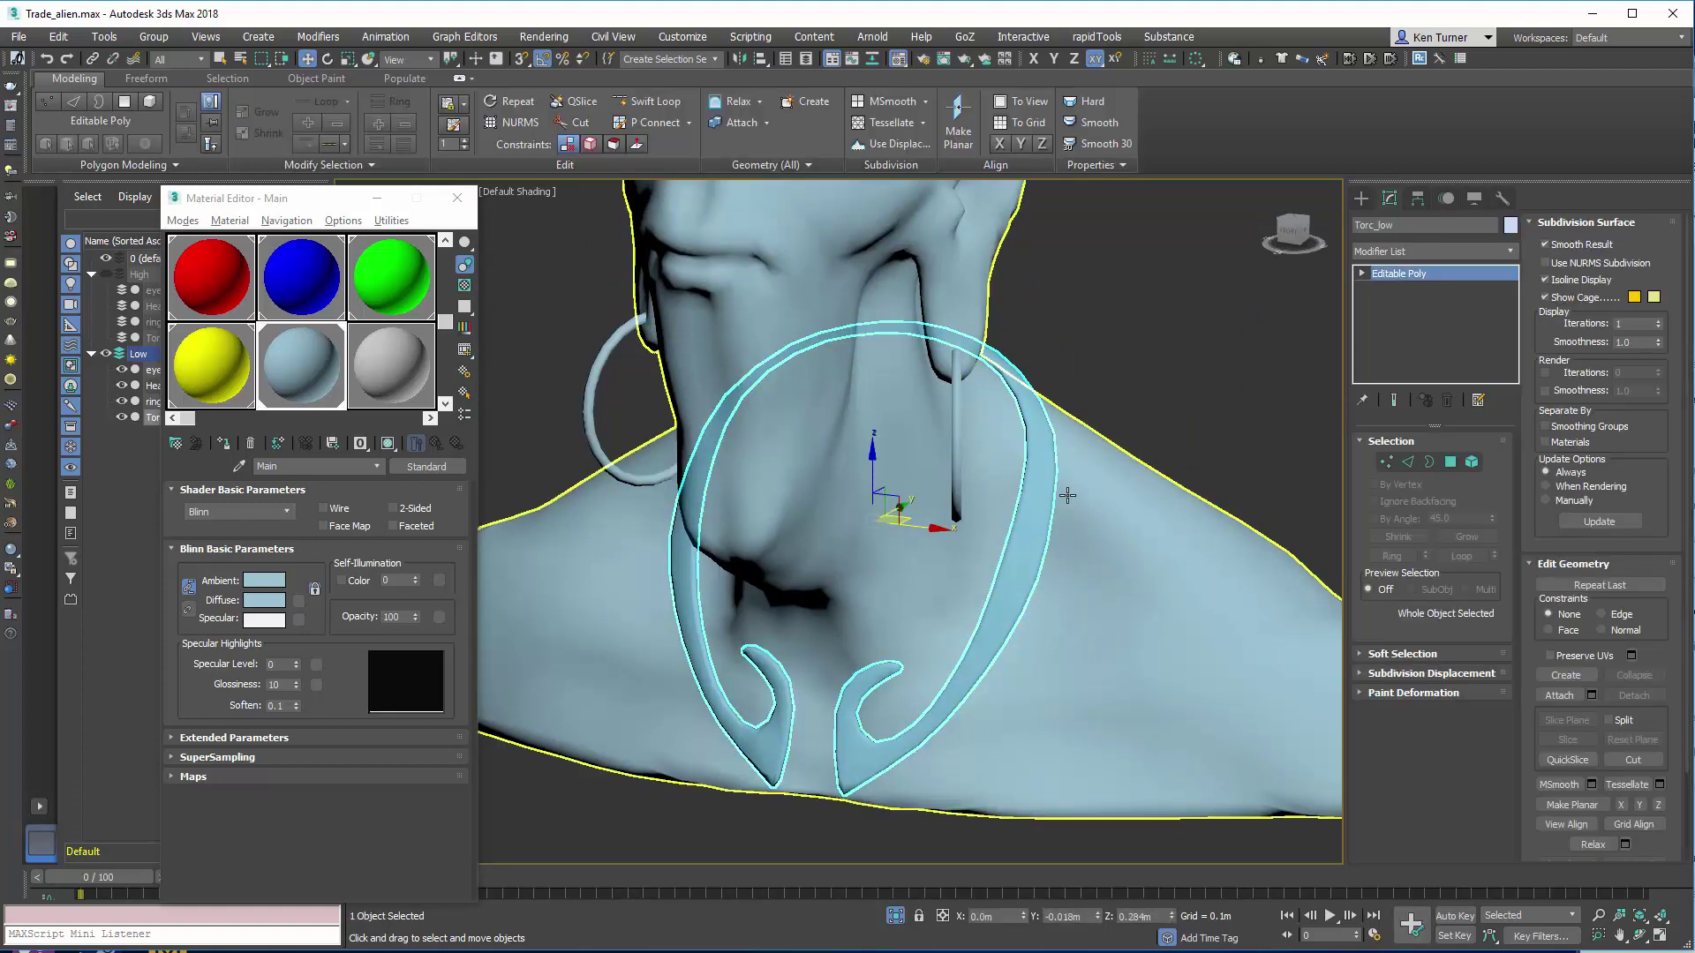
middle_click_drag(1067, 488, 907, 565, "alt")
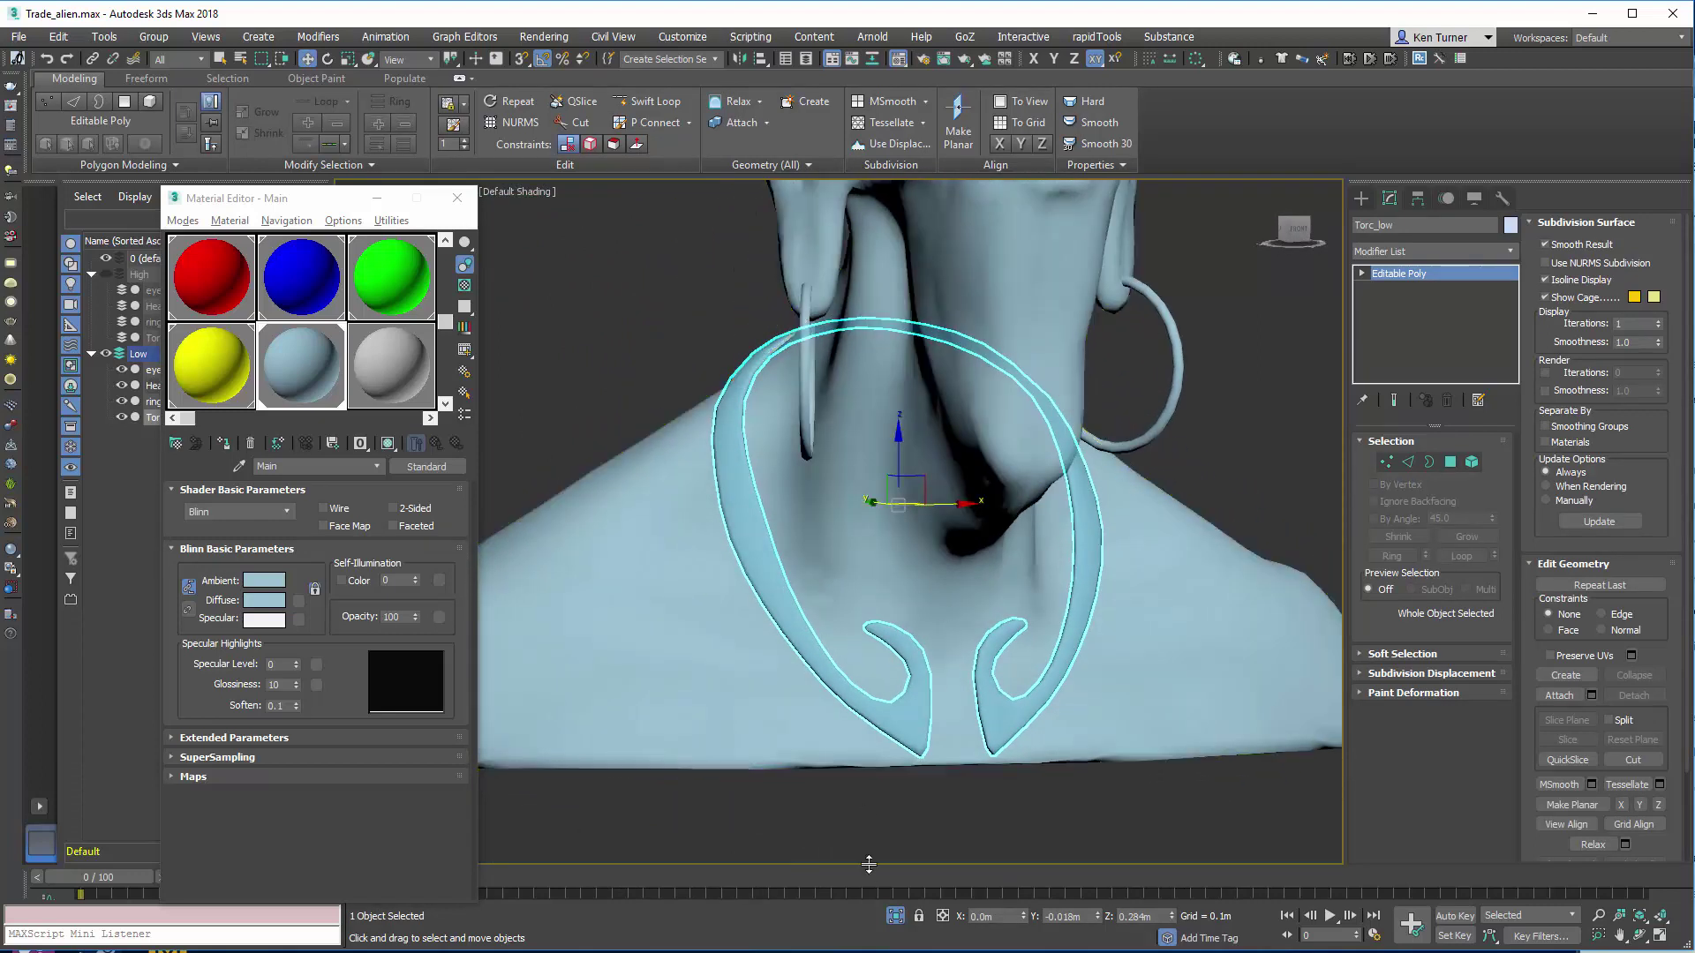
left_click(893, 914)
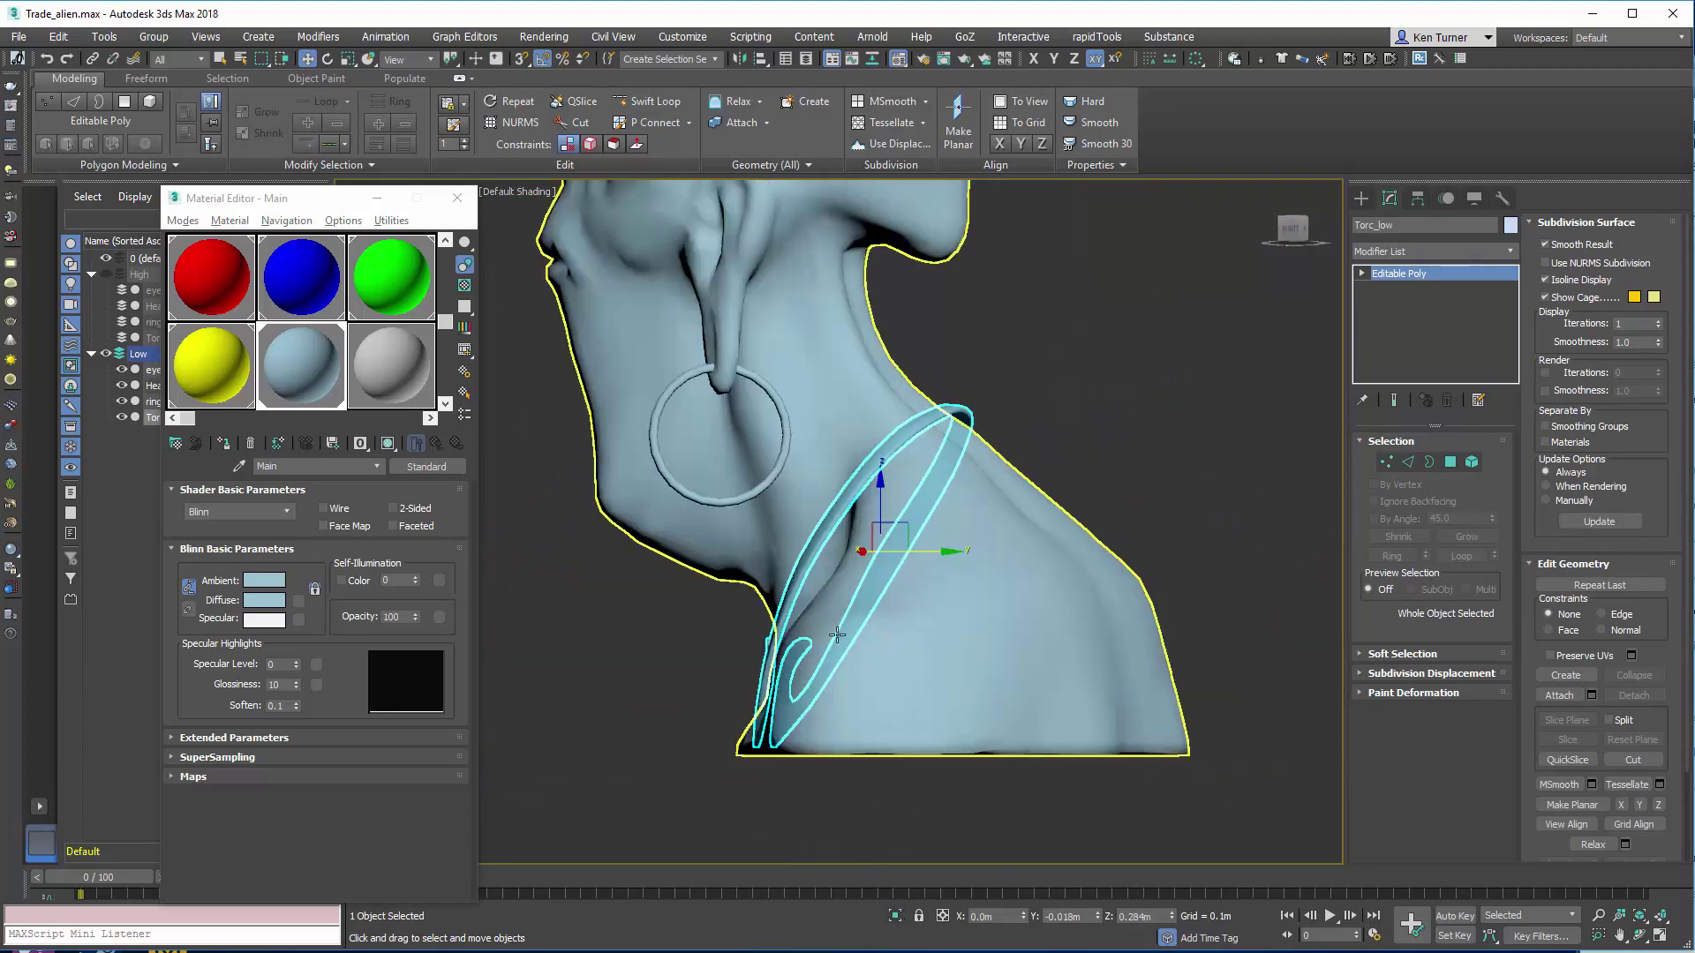
middle_click_drag(835, 605, 974, 463, "alt")
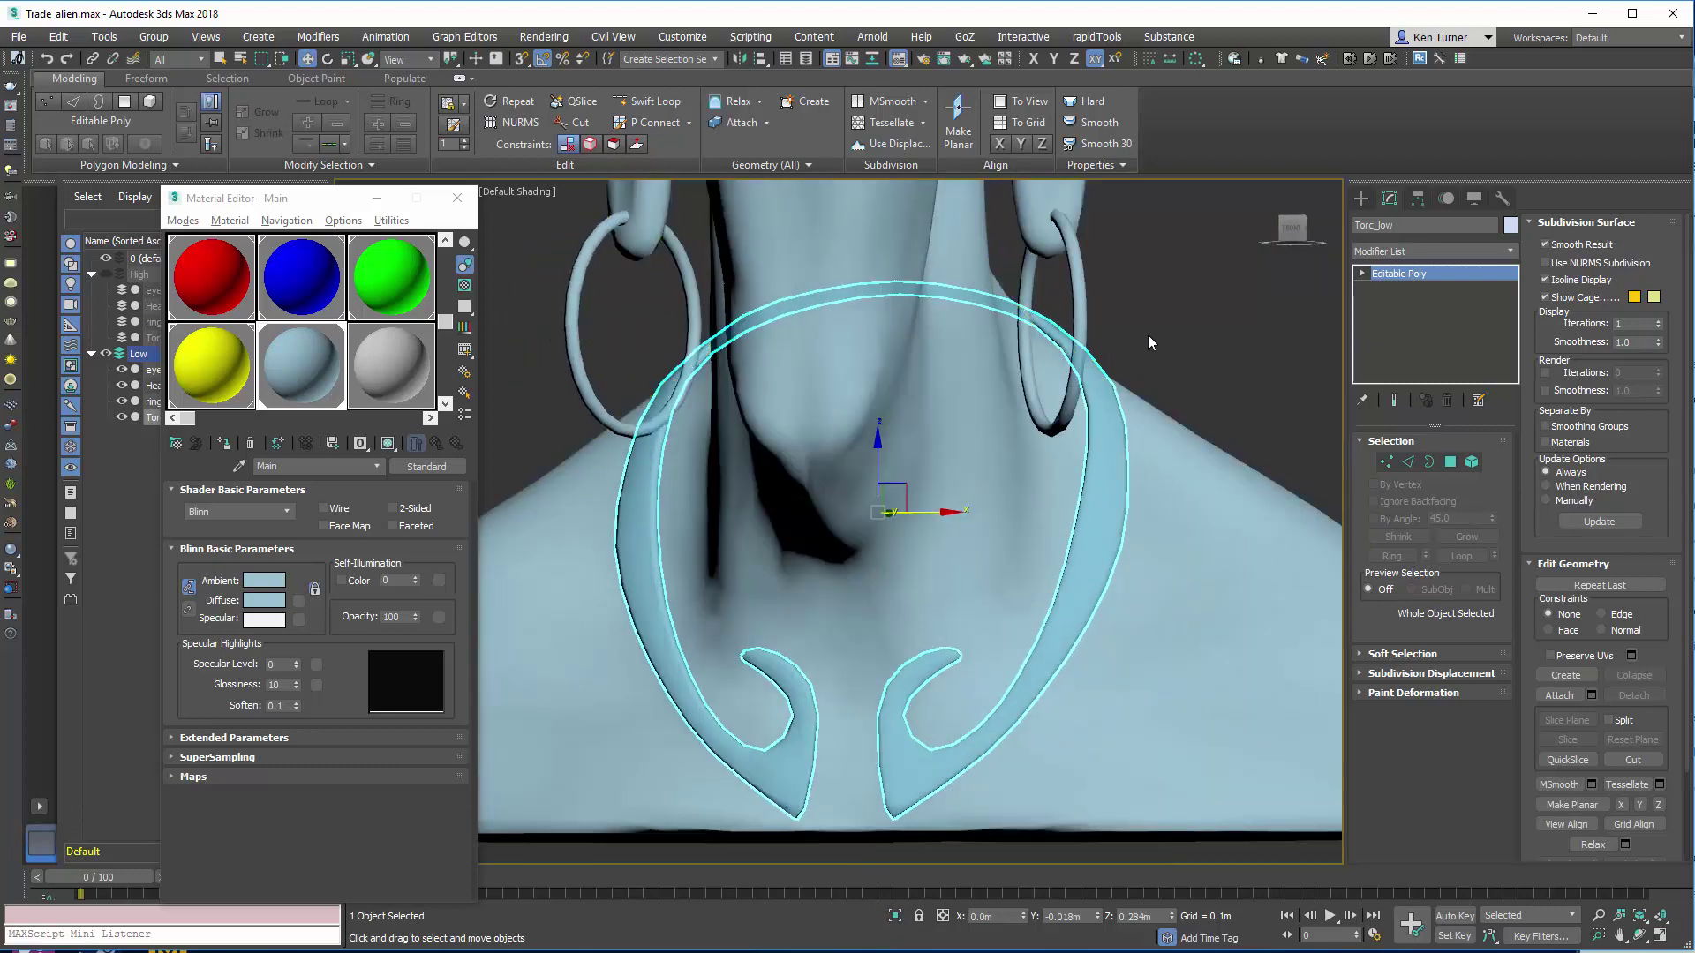
scroll(1156, 330, "down", 6)
mouse_move(1075, 432)
middle_mouse_down("alt")
mouse_move(1062, 486)
mouse_move(1086, 484)
mouse_move(1068, 439)
middle_mouse_up("alt")
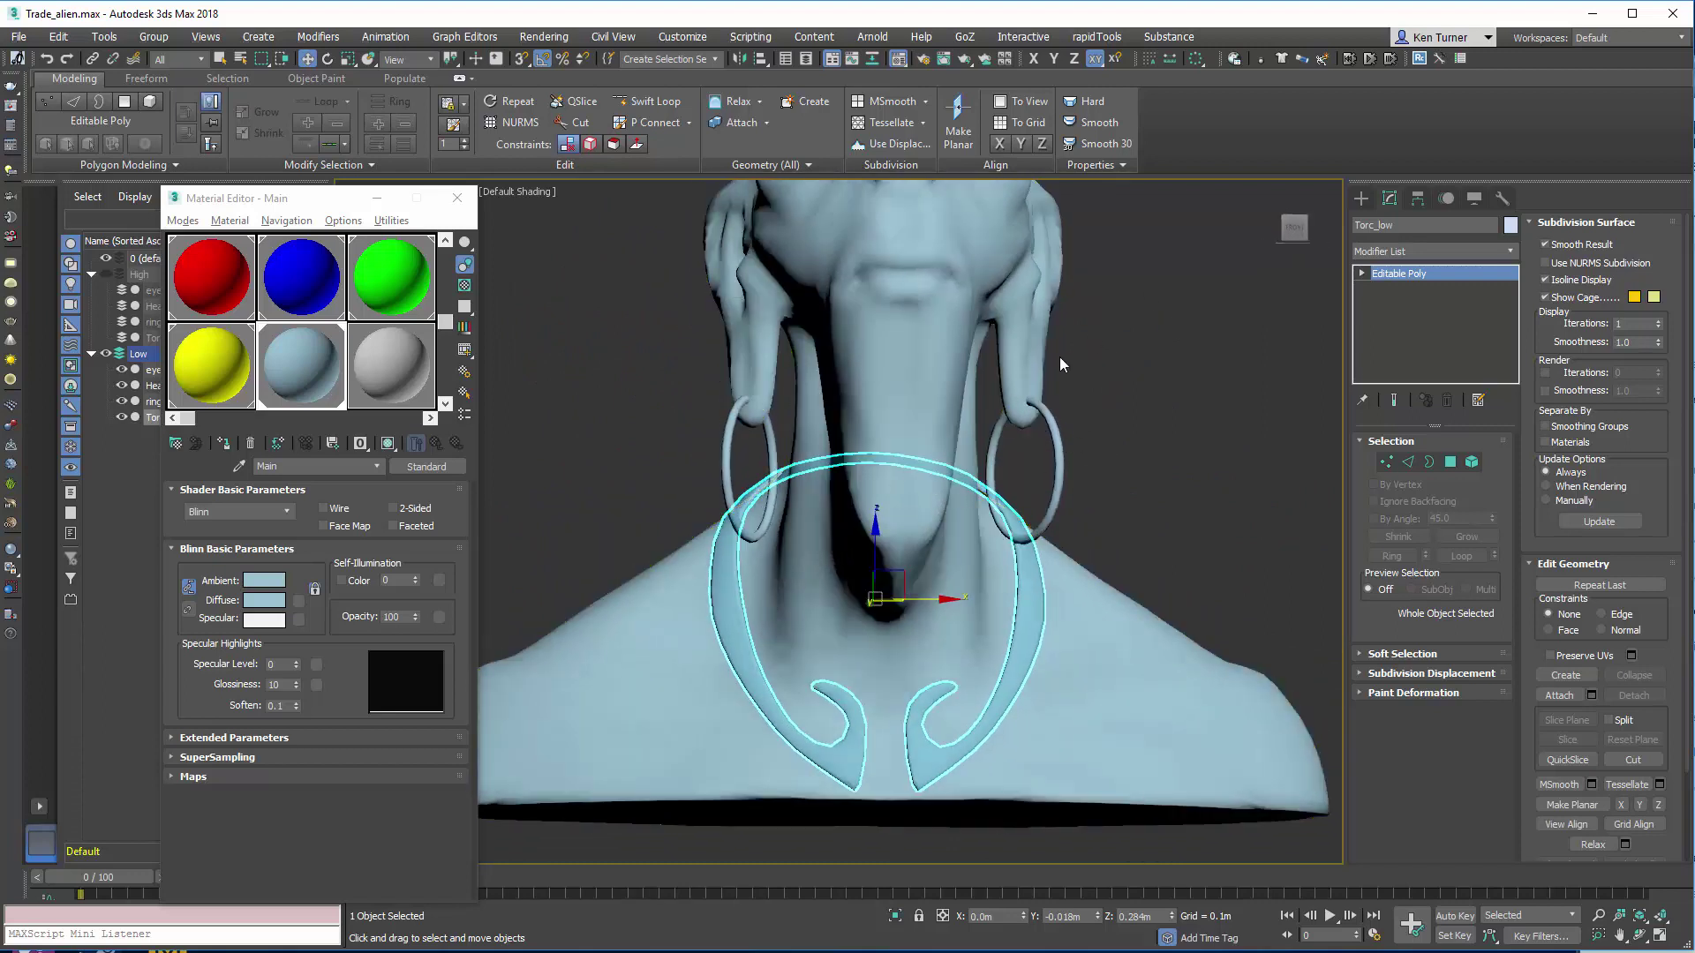
Step: Name the next unused grey material metal and assign it to the low-poly torc and ear rings
left_click(394, 373)
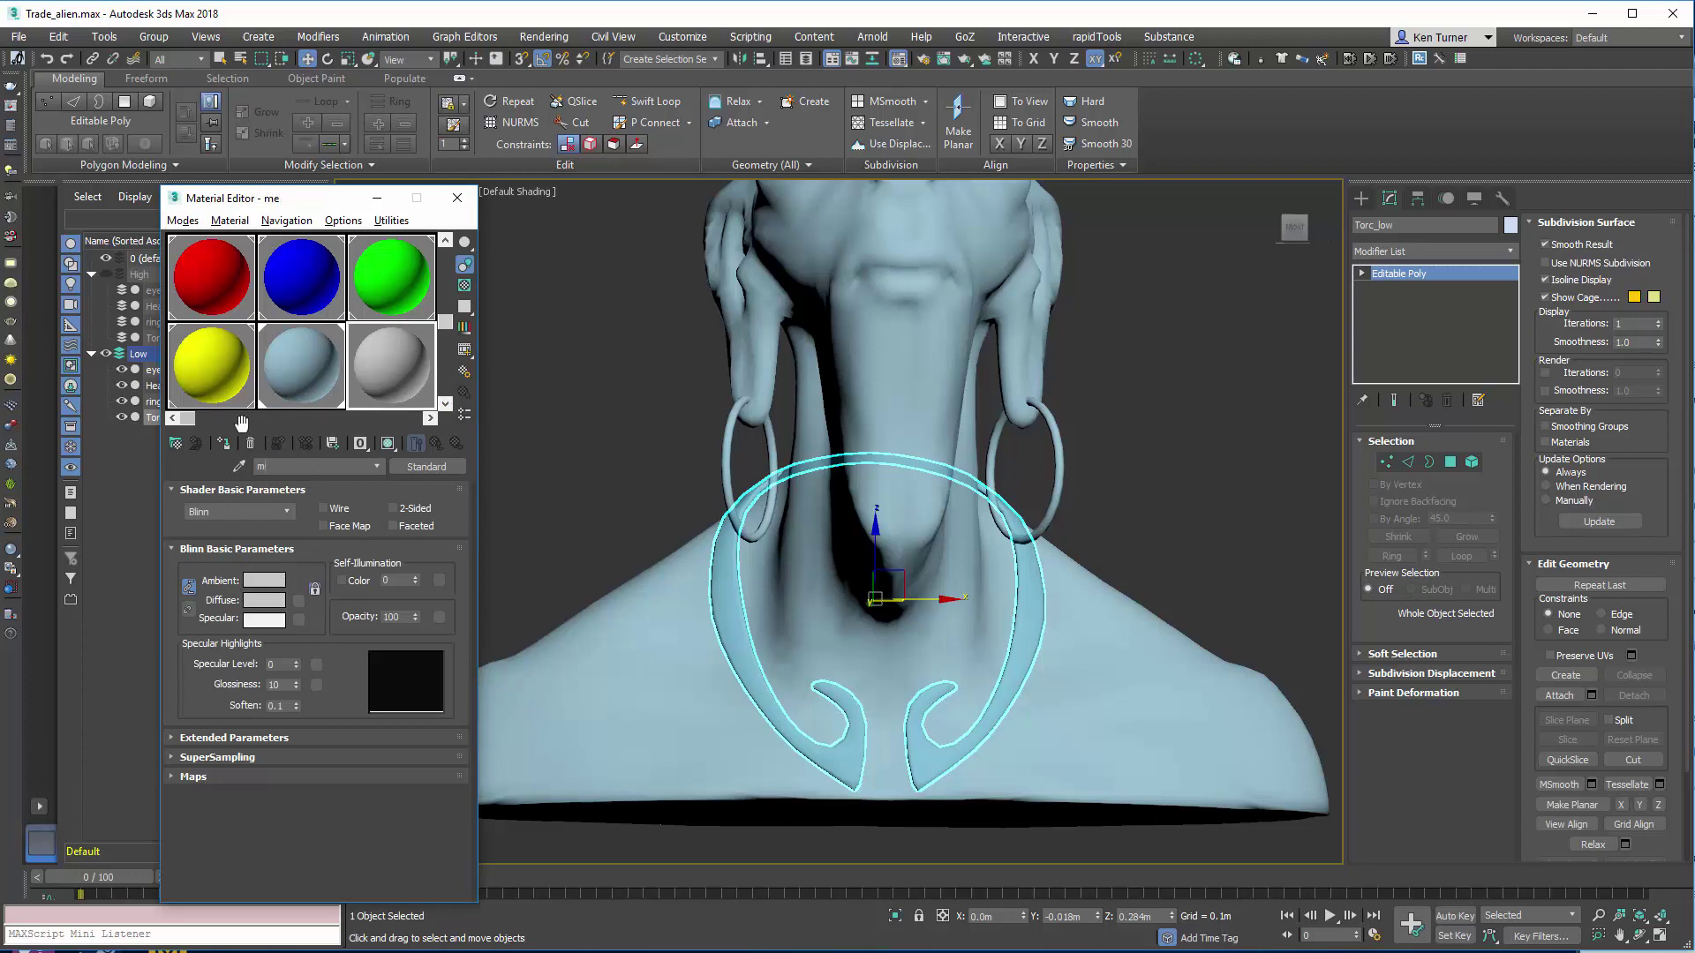
type("tal")
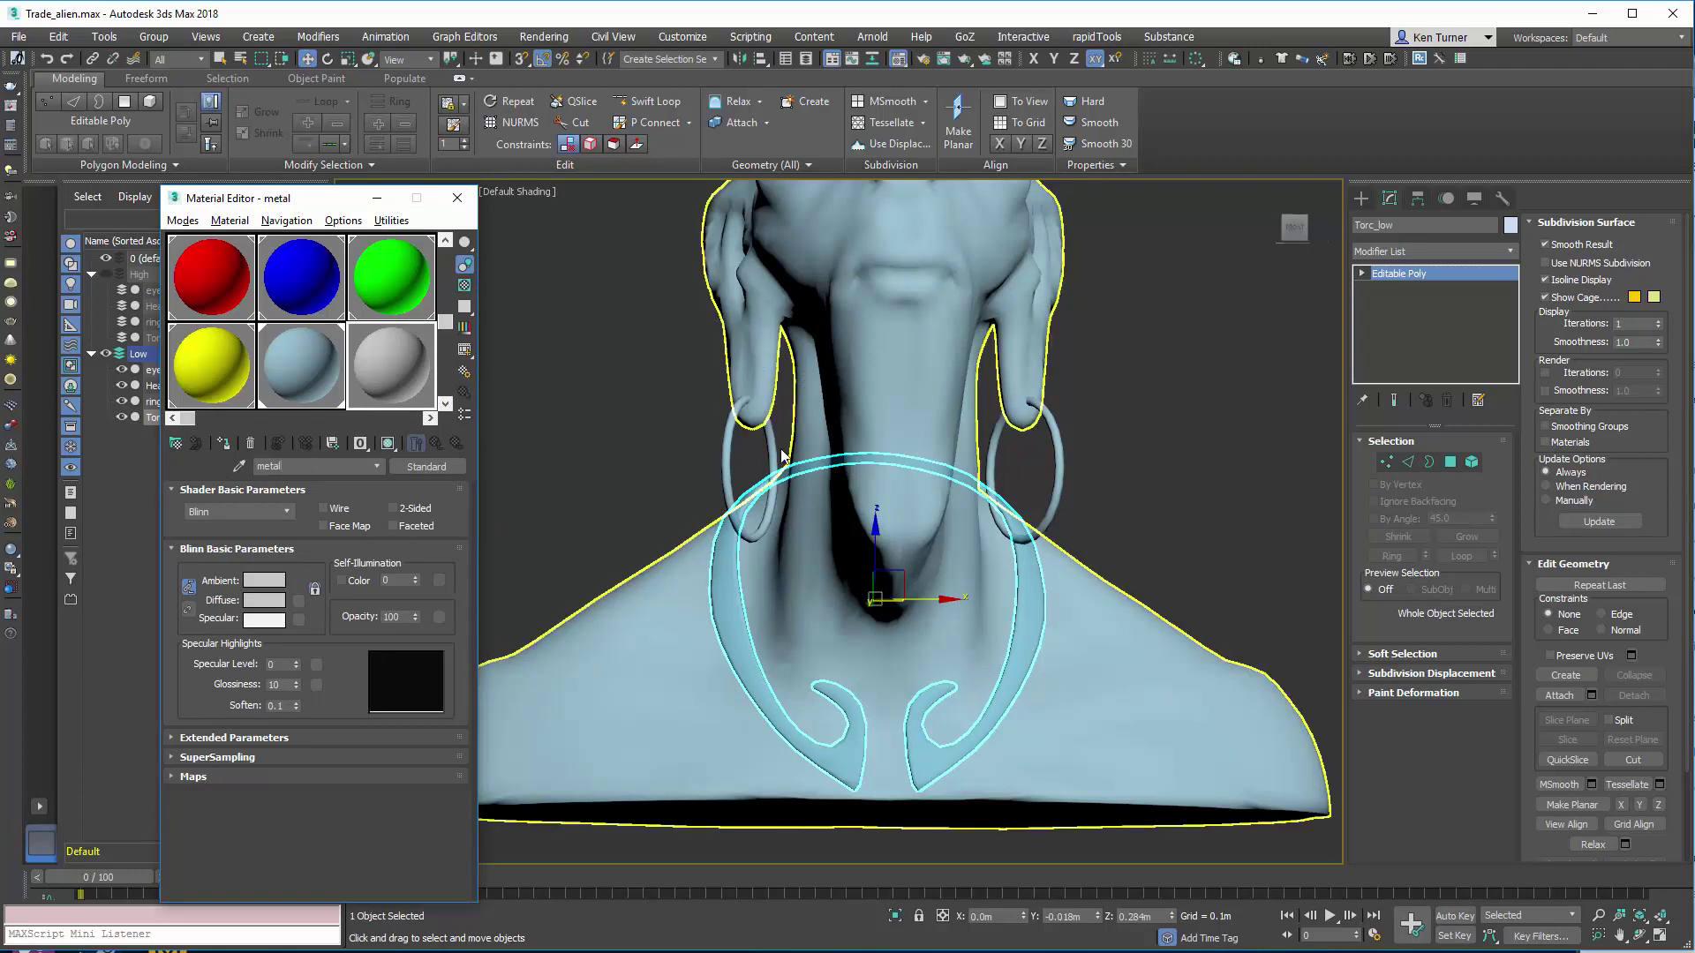
left_click(724, 465, "ctrl")
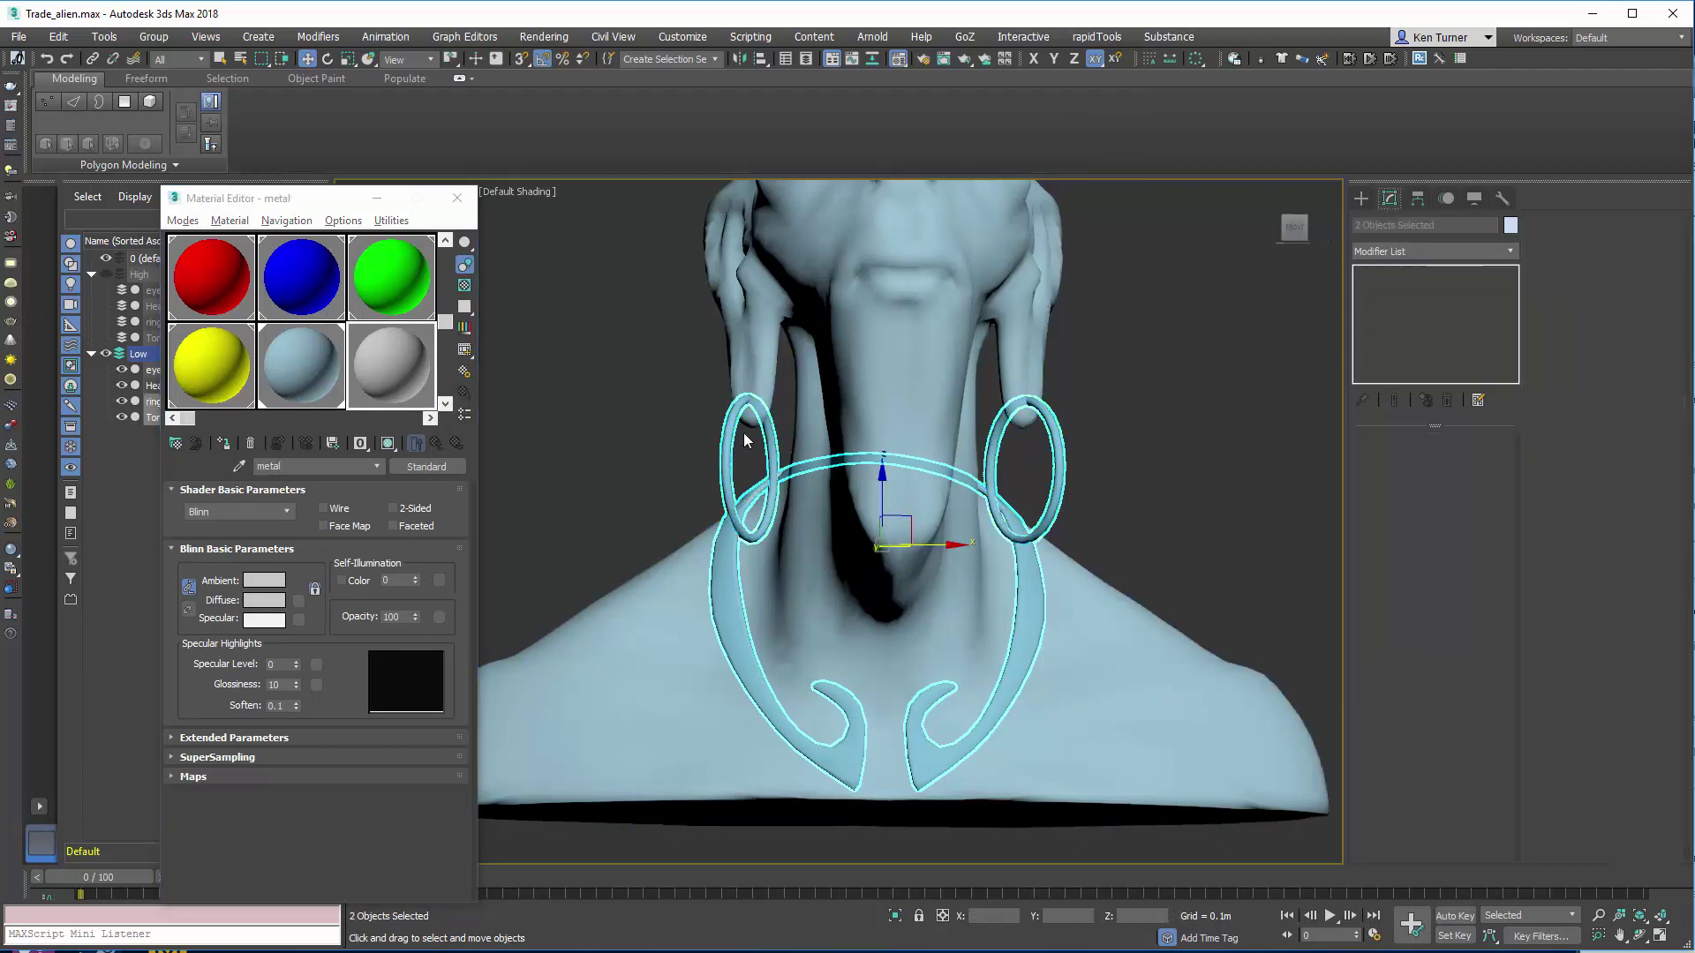
left_click(232, 443)
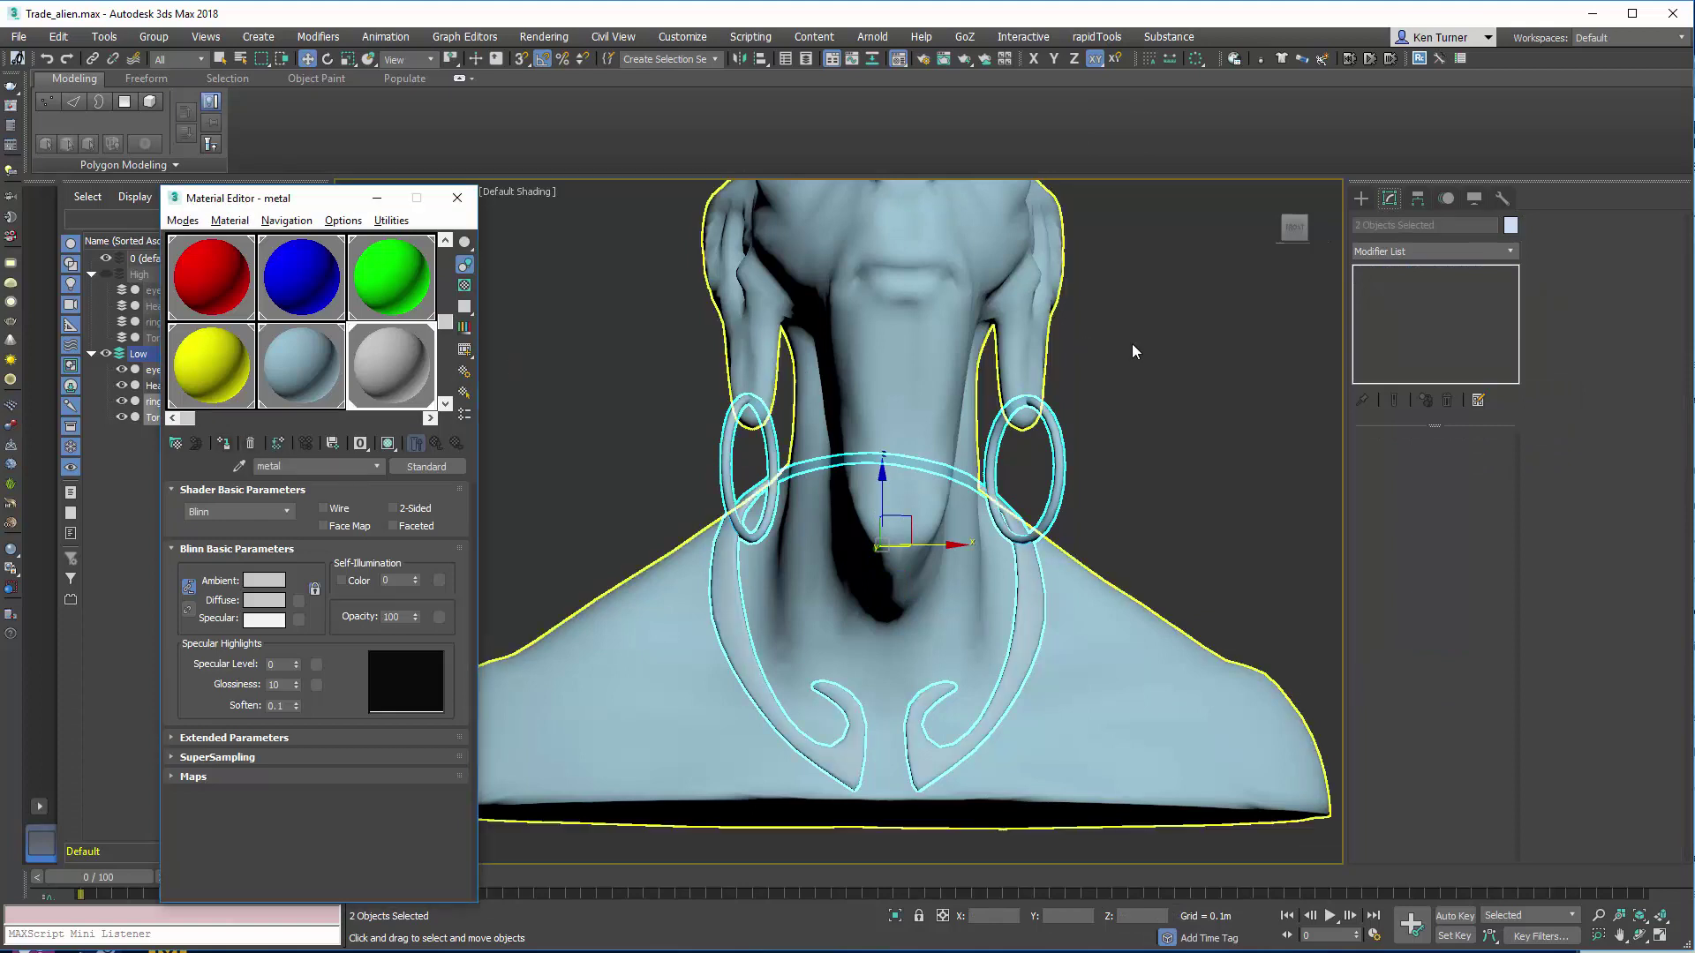
Step: Examine the Main and metal materials on the low-poly bust, moving the Material Editor clear of the layer list
middle_click_drag(1123, 353, 843, 373, "alt")
scroll(843, 372, "down", 5)
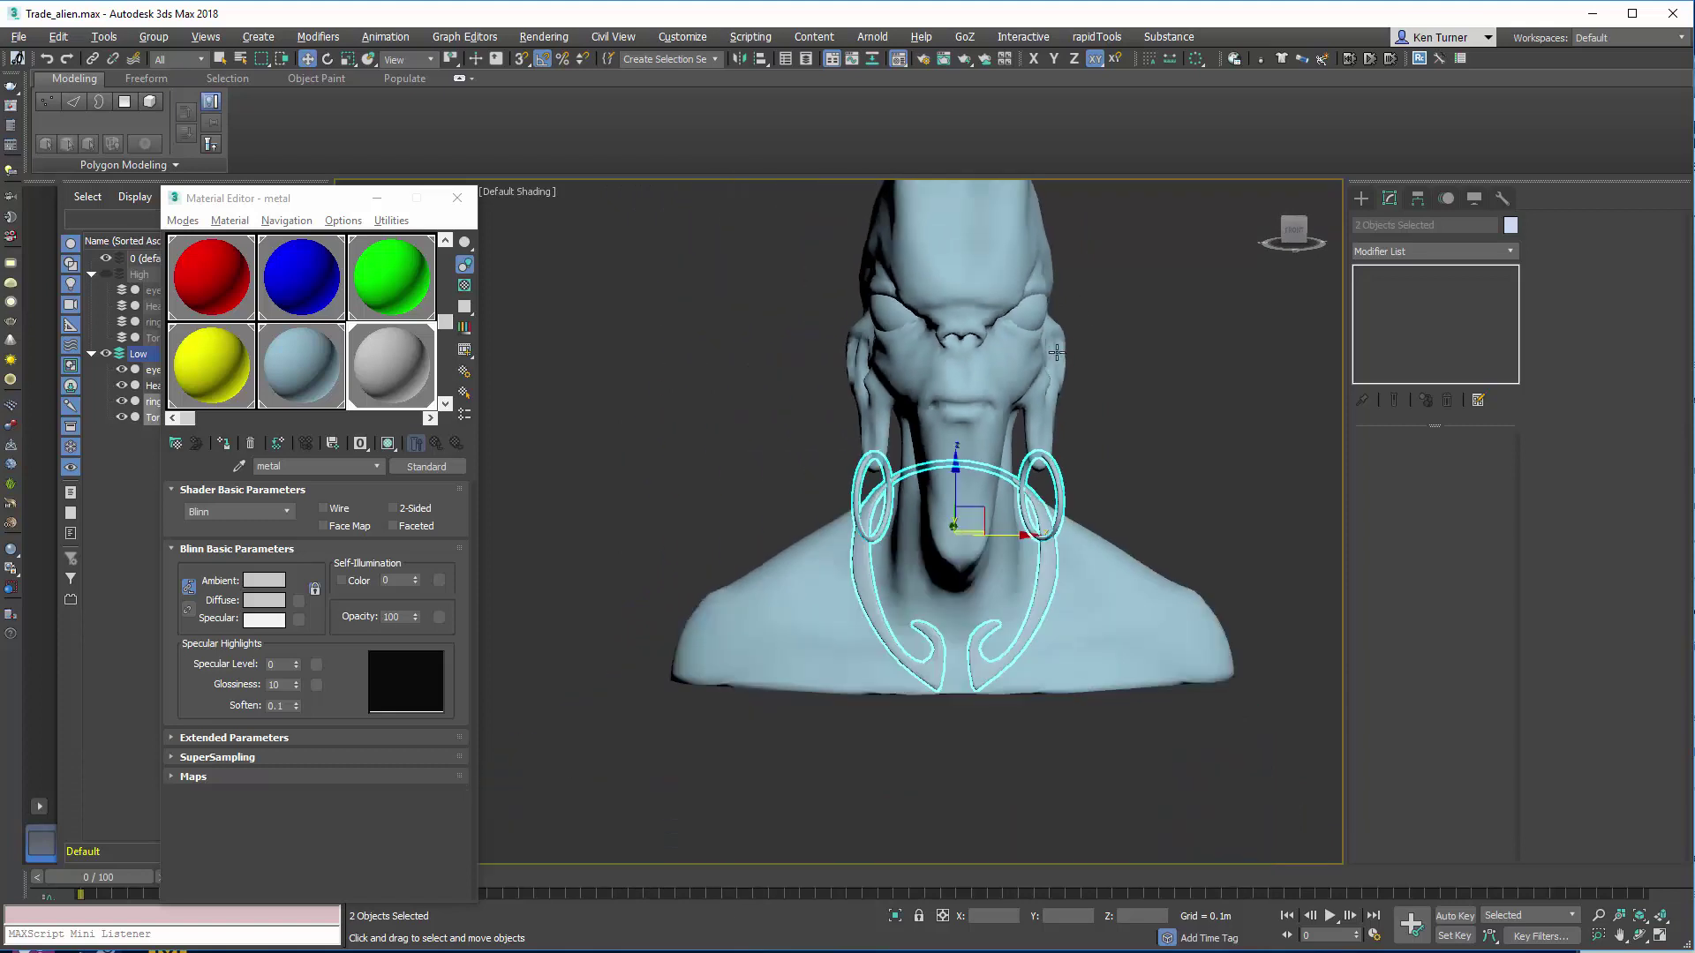
middle_click_drag(1063, 346, 1020, 252, "alt")
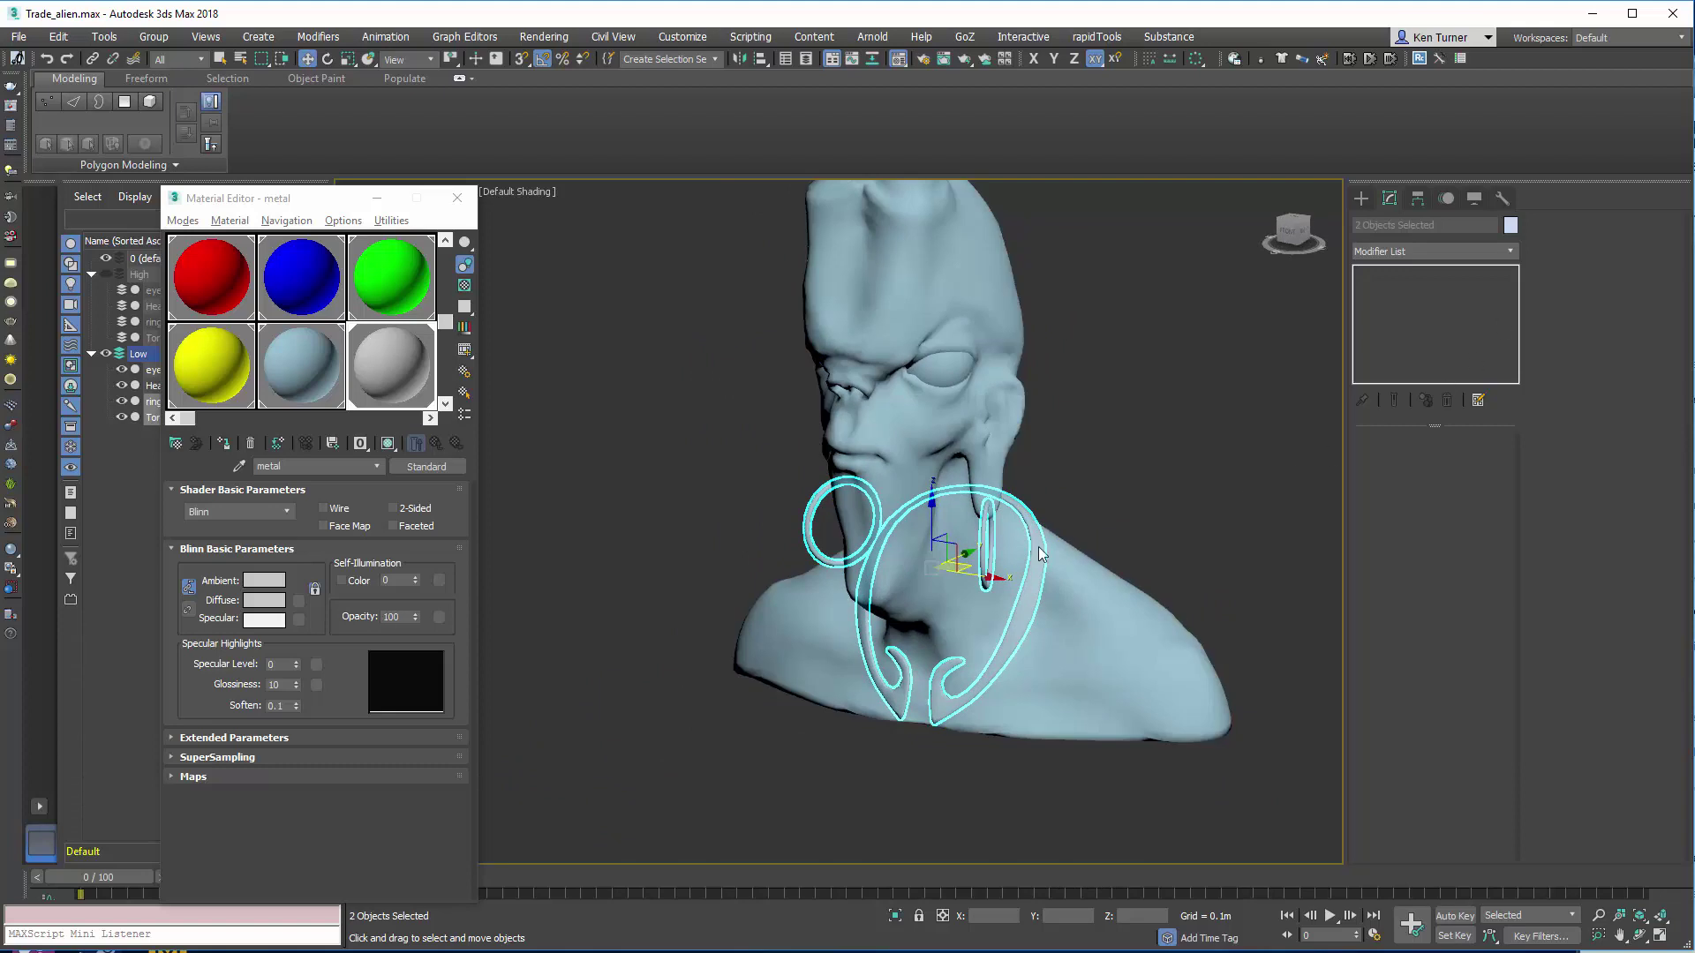
middle_click_drag(1056, 367, 1031, 321, "alt")
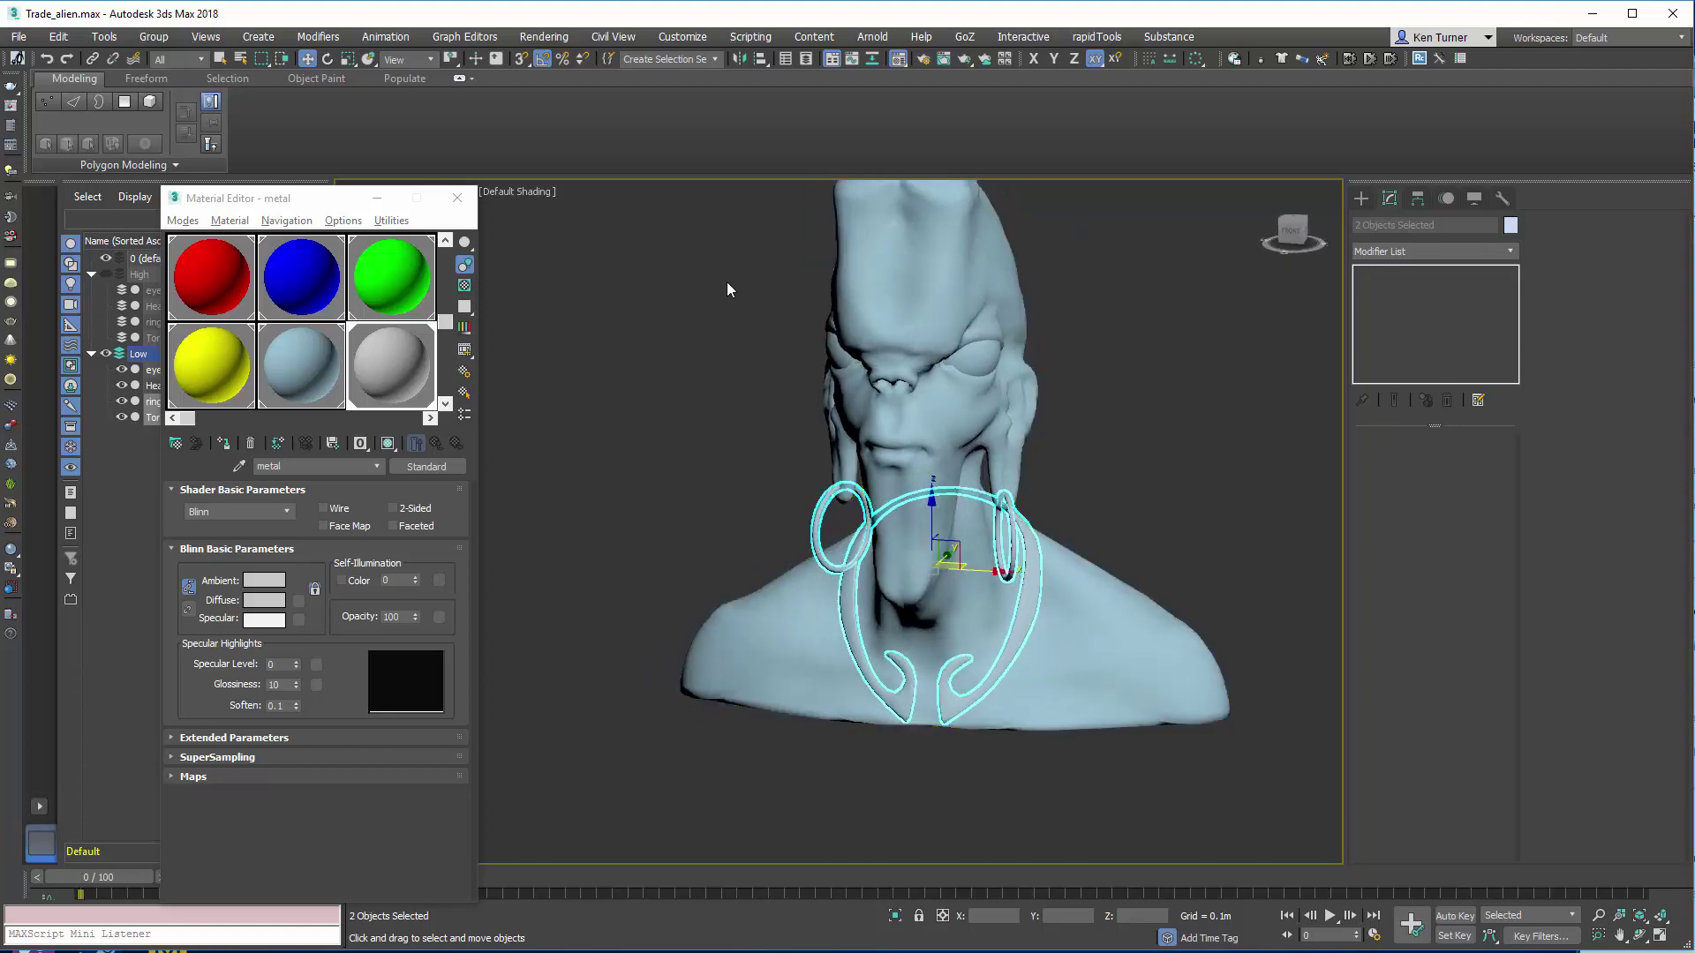
left_click_drag(331, 202, 567, 341)
left_click(1004, 271)
left_click(1004, 272)
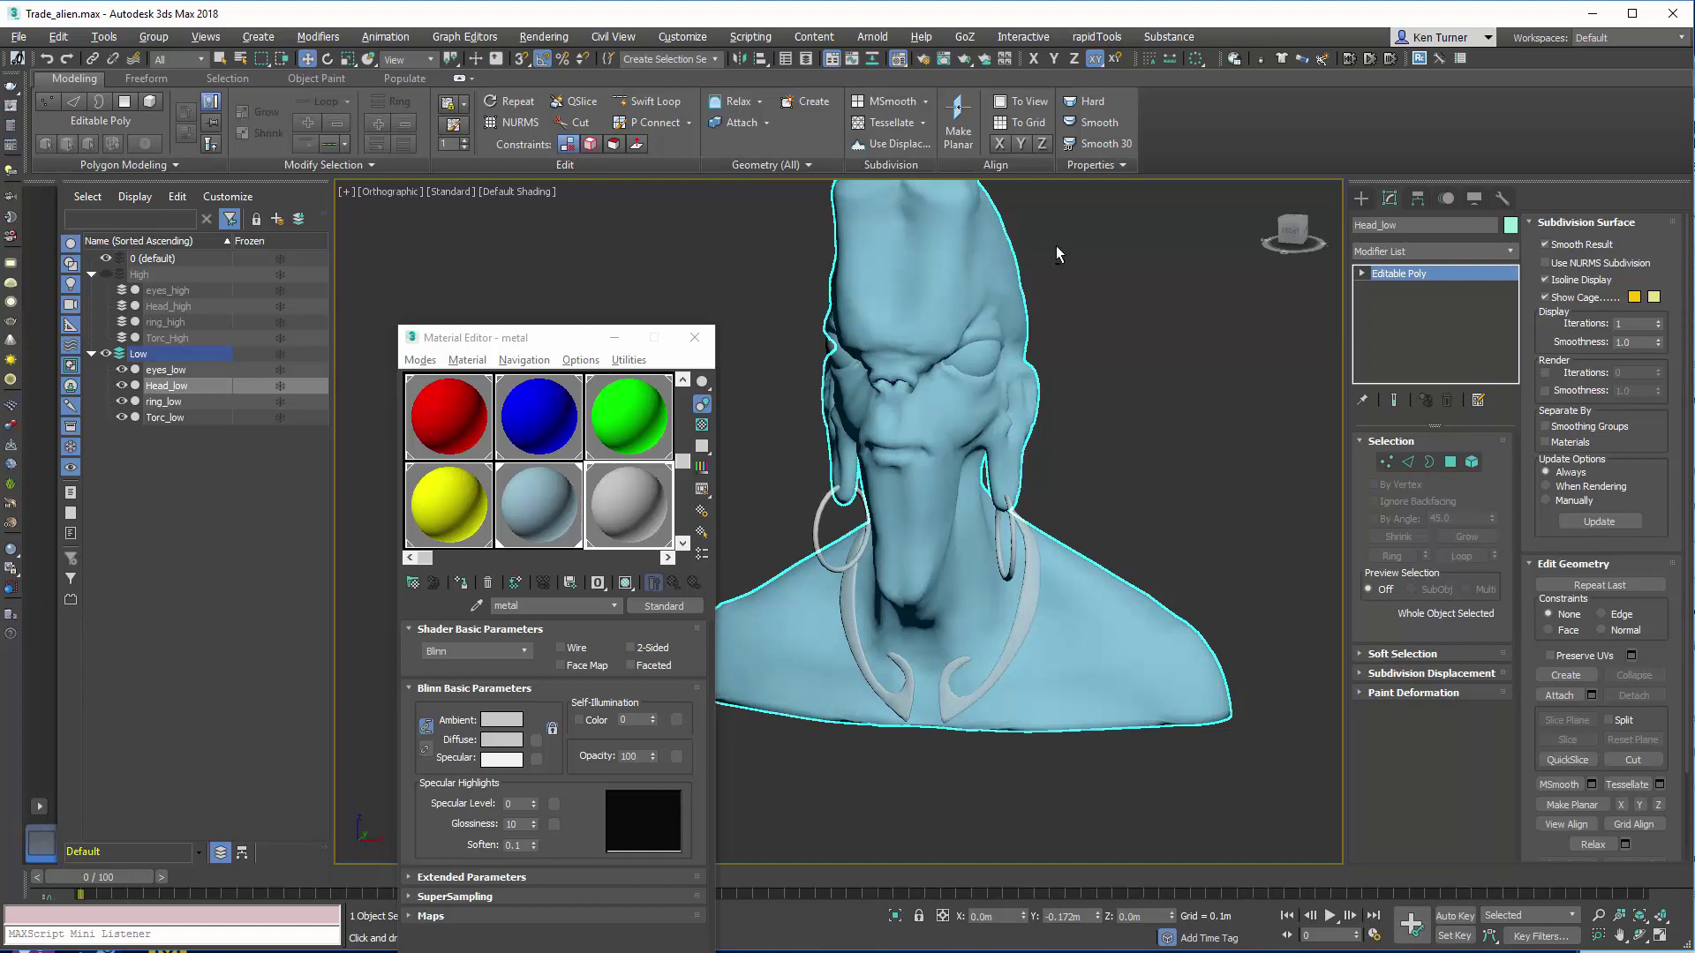
middle_click_drag(1059, 256, 1113, 370, "alt")
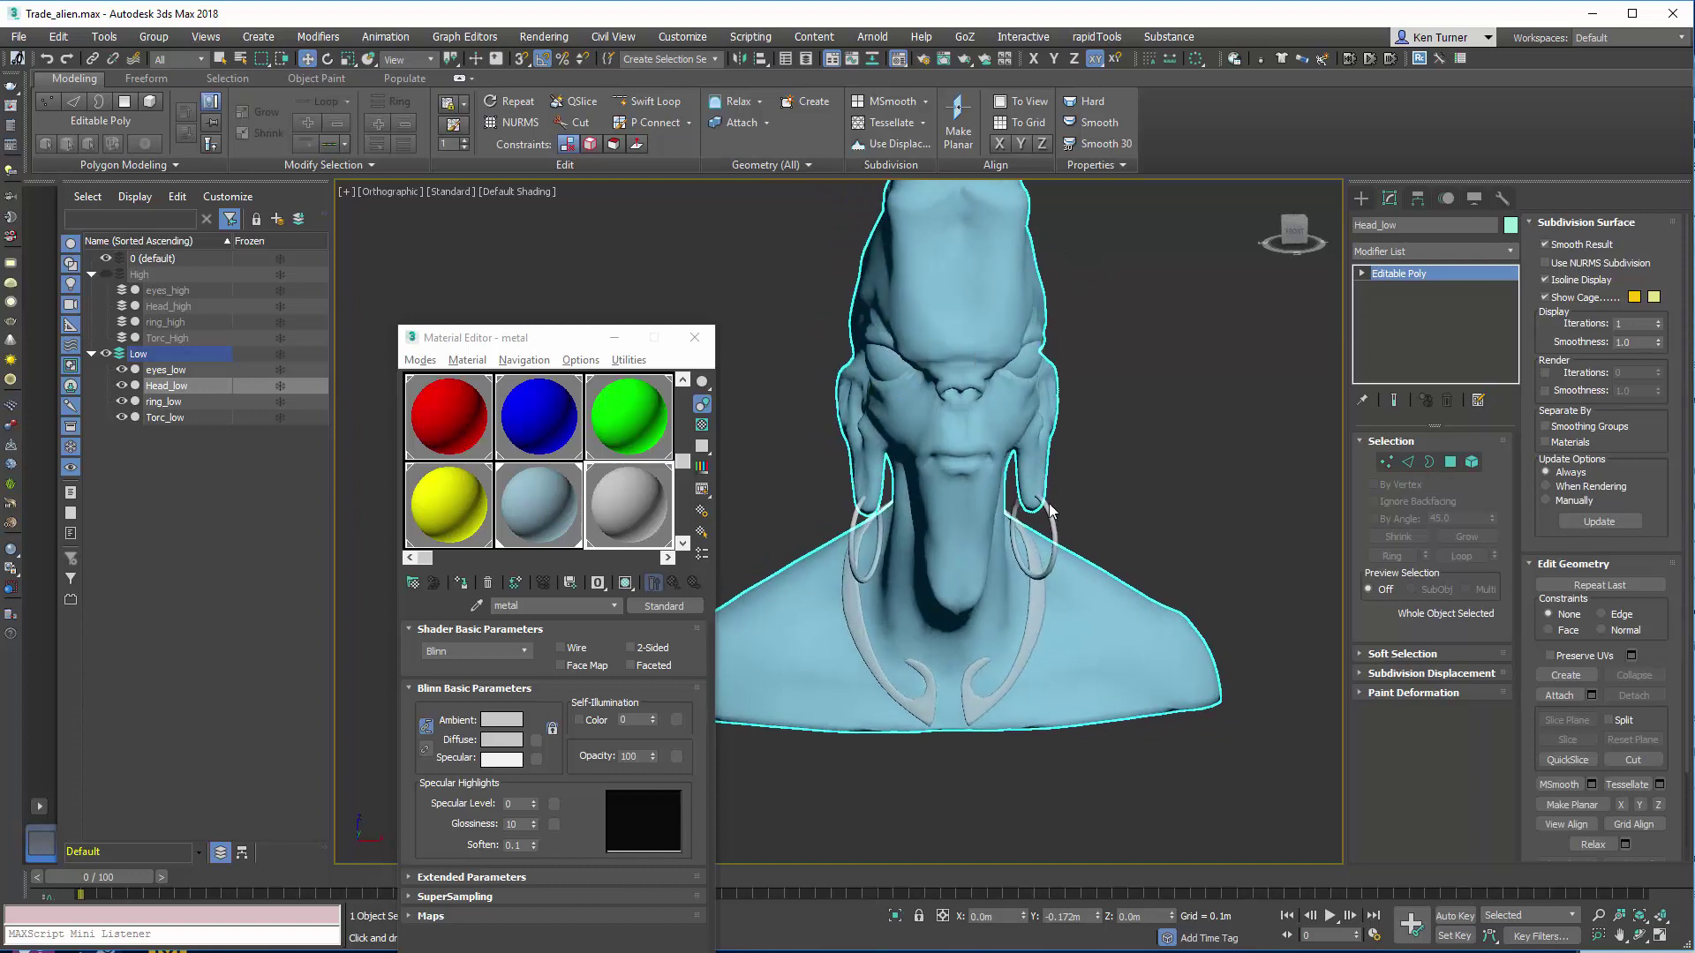
left_click(1139, 450)
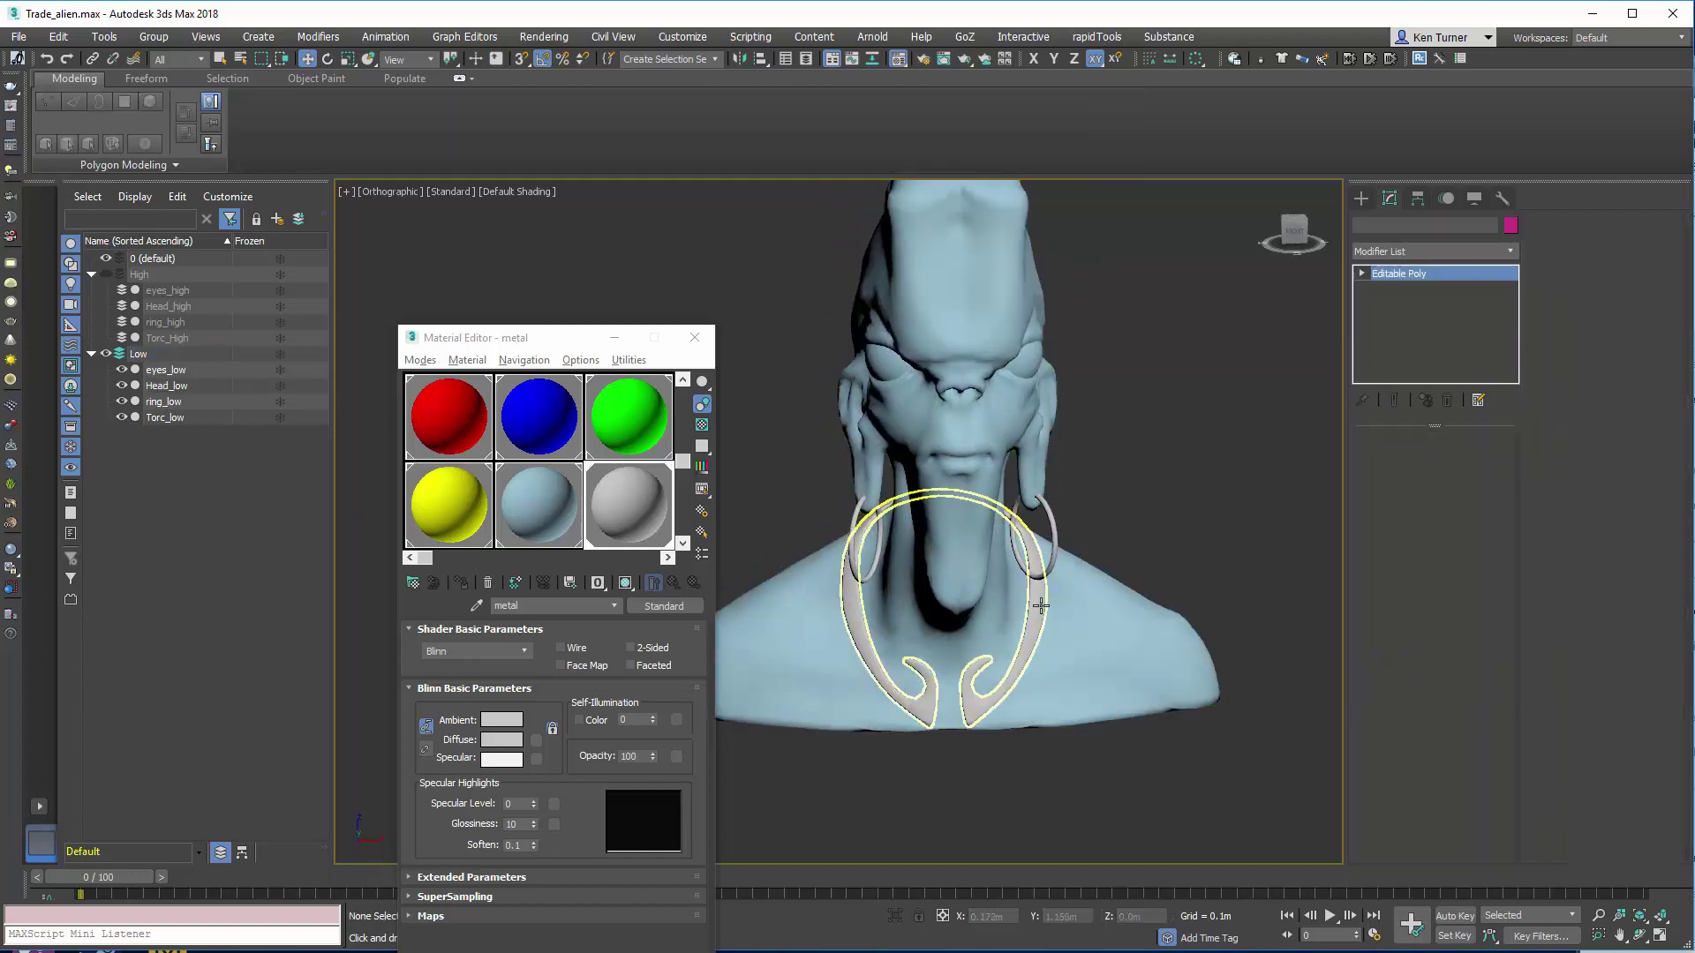
Step: Check the low-poly torc's UV layout with a temporary Unwrap UVW modifier, removing the modifier after the inspection
left_click(1043, 605)
left_click(1512, 255)
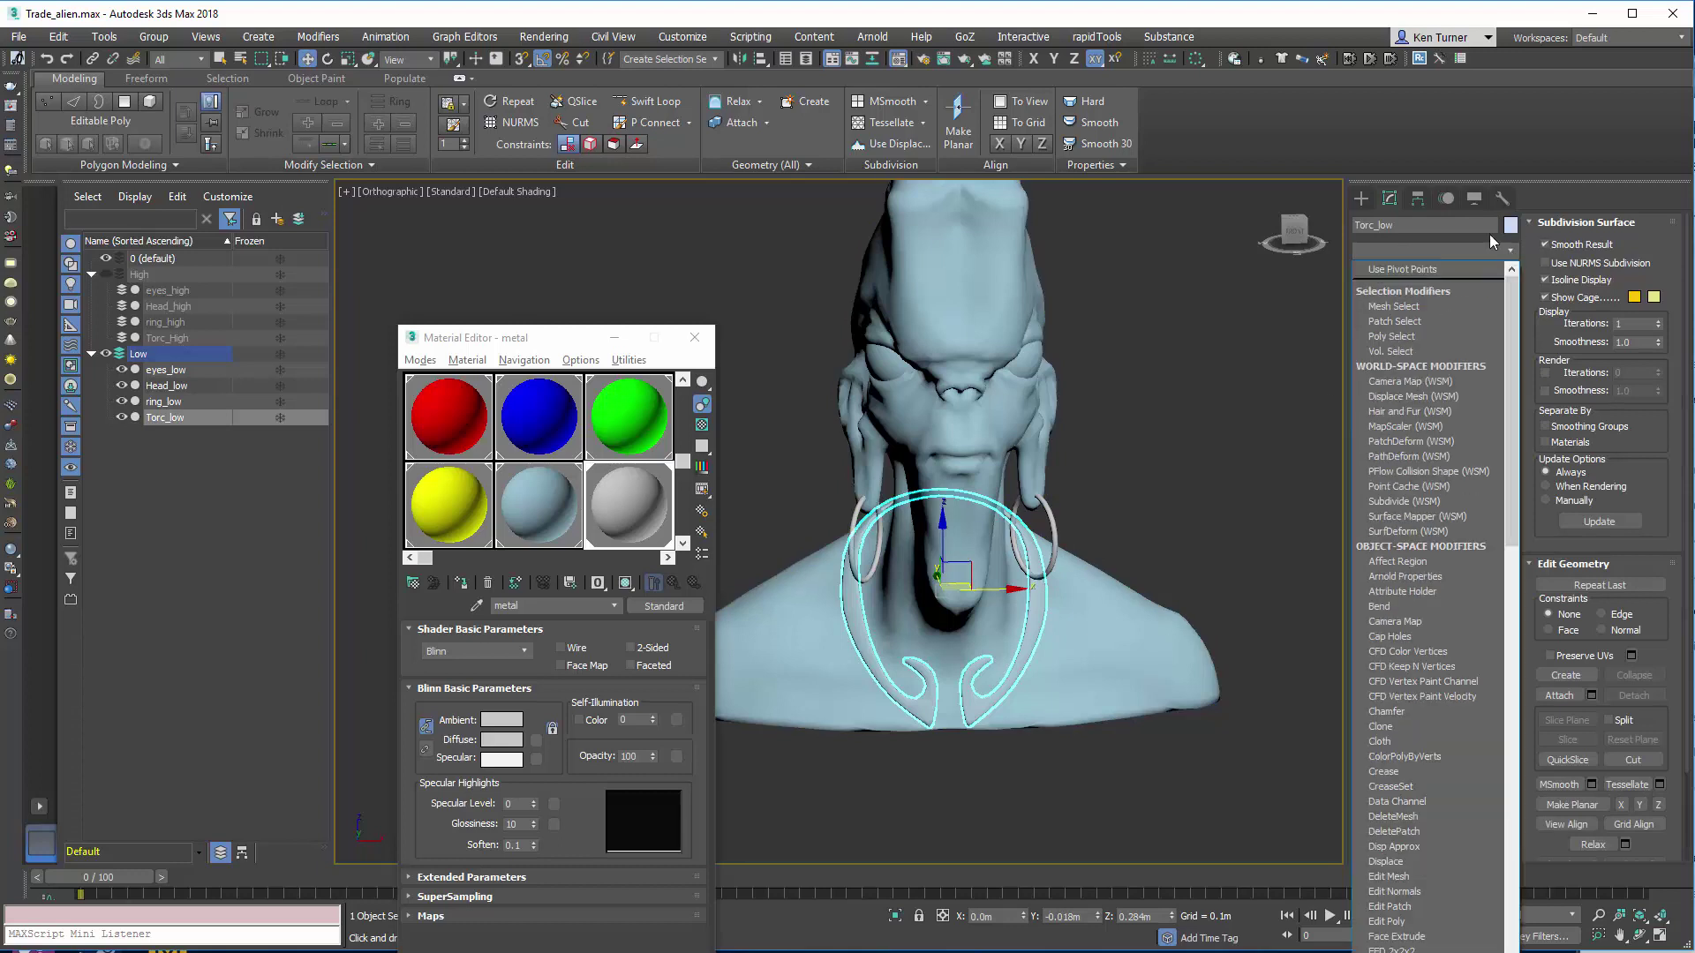
key("u")
key("Return")
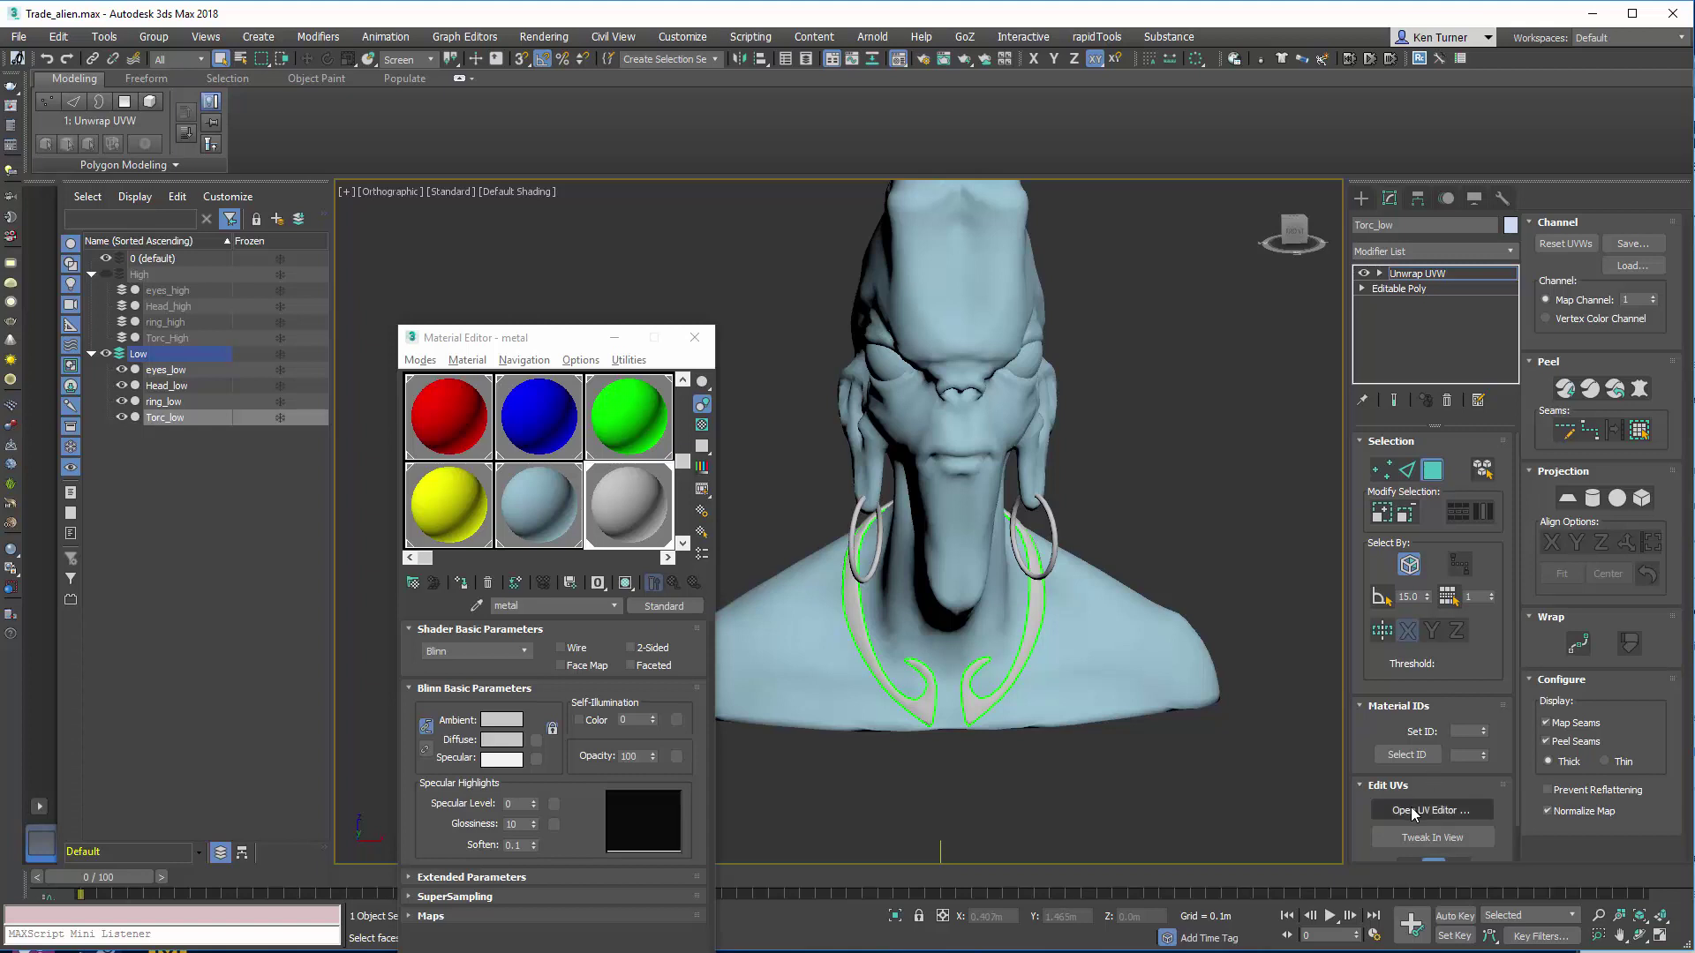
left_click(1417, 809)
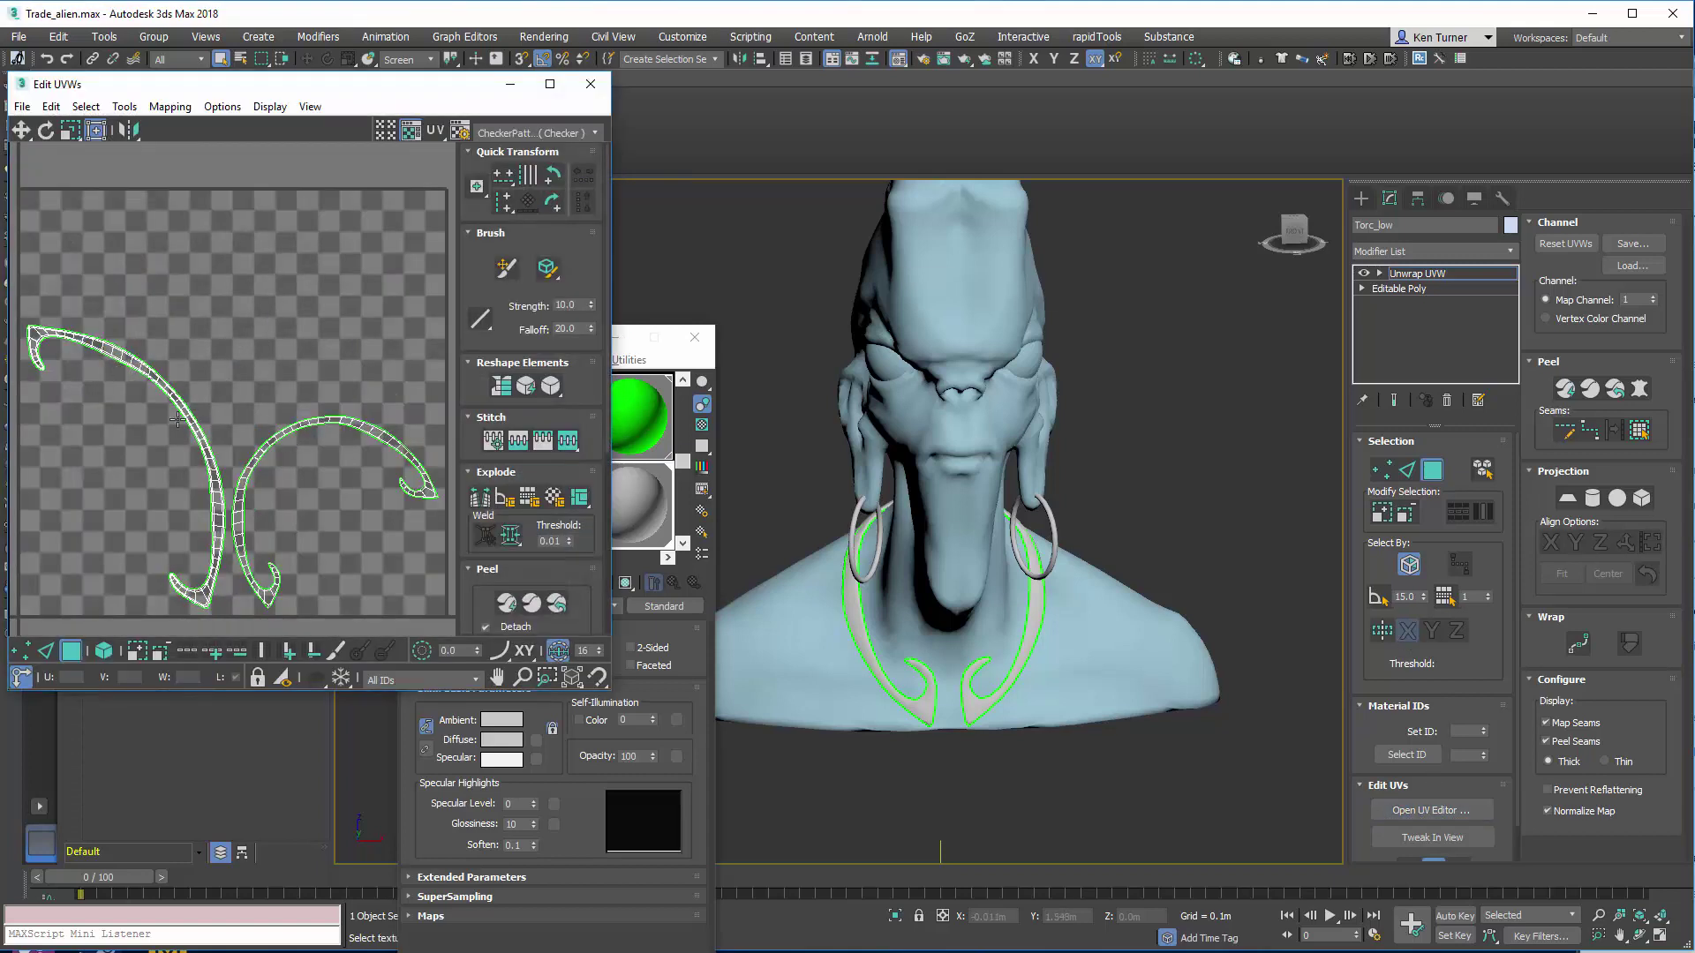
mouse_move(295, 449)
middle_mouse_down("ctrl+alt")
mouse_move(283, 359)
mouse_move(288, 463)
middle_mouse_up("ctrl+alt")
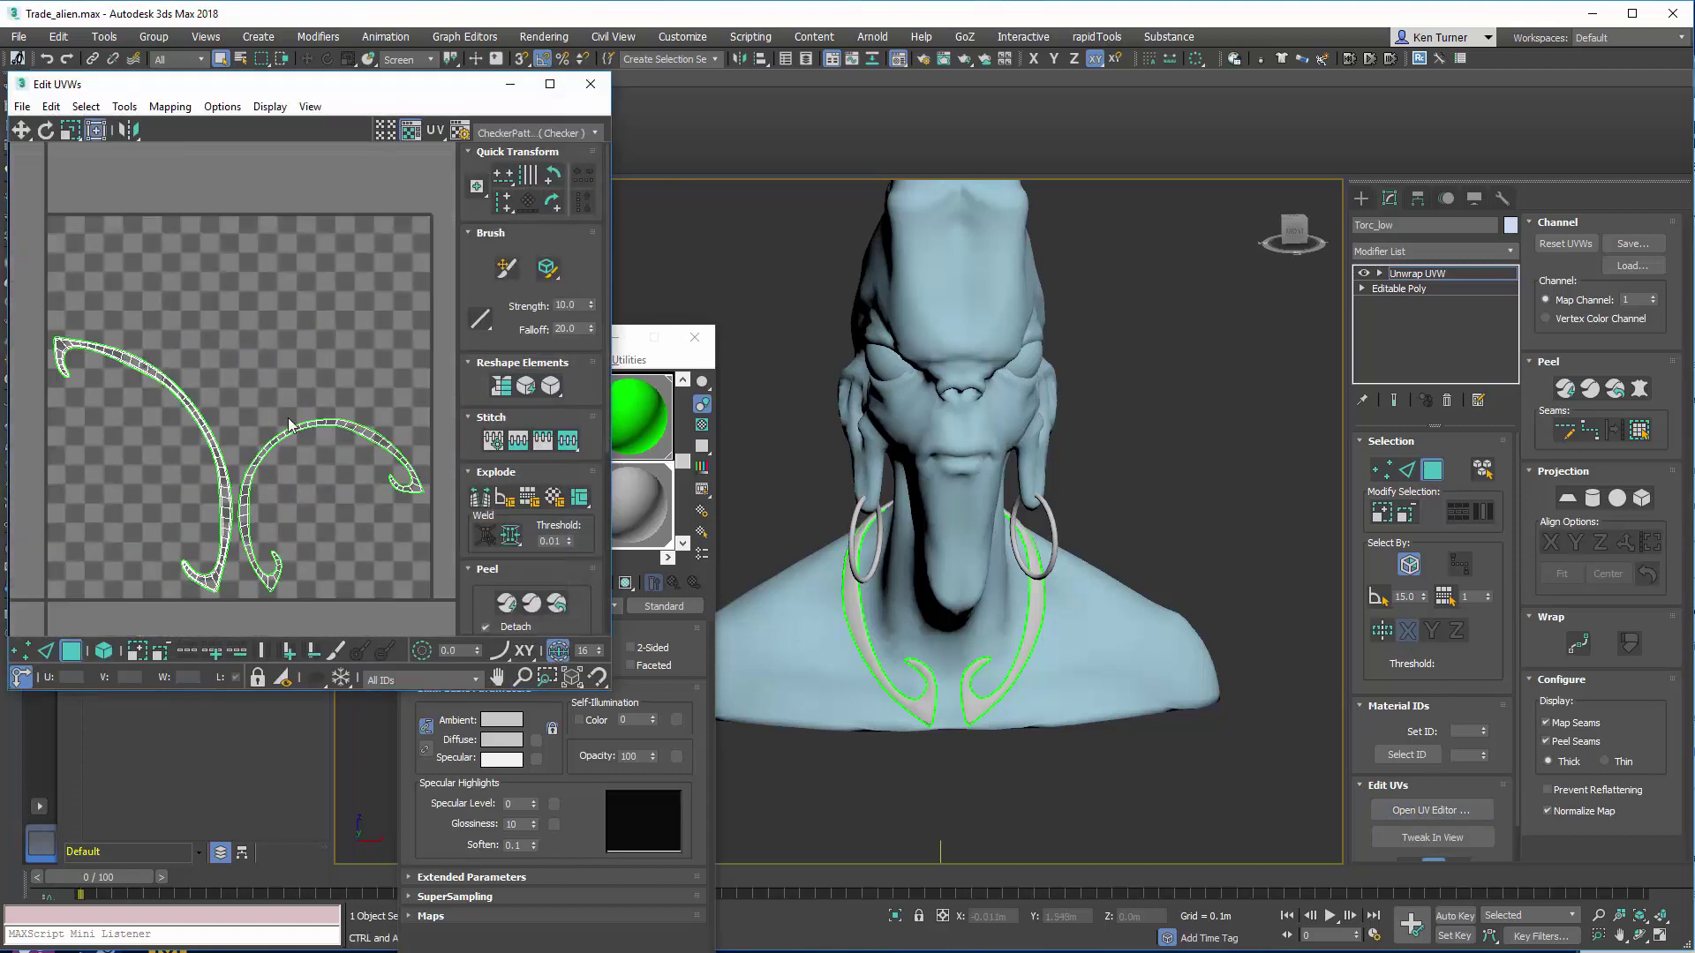
left_click(591, 86)
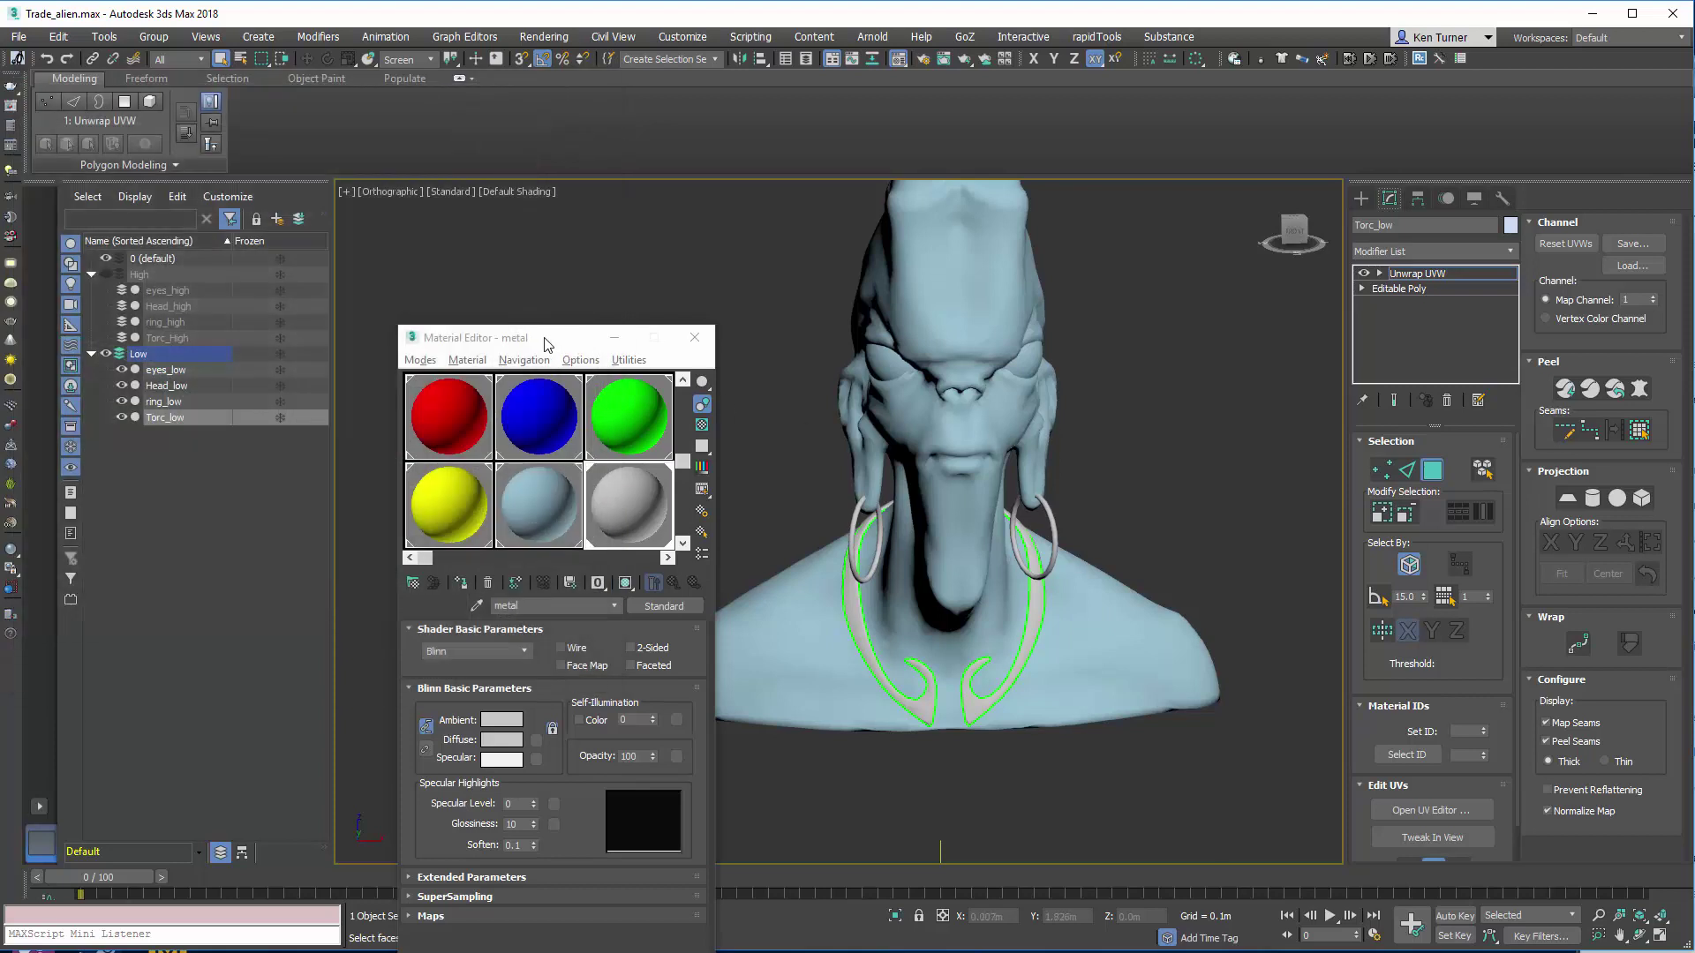
left_click_drag(544, 341, 453, 324)
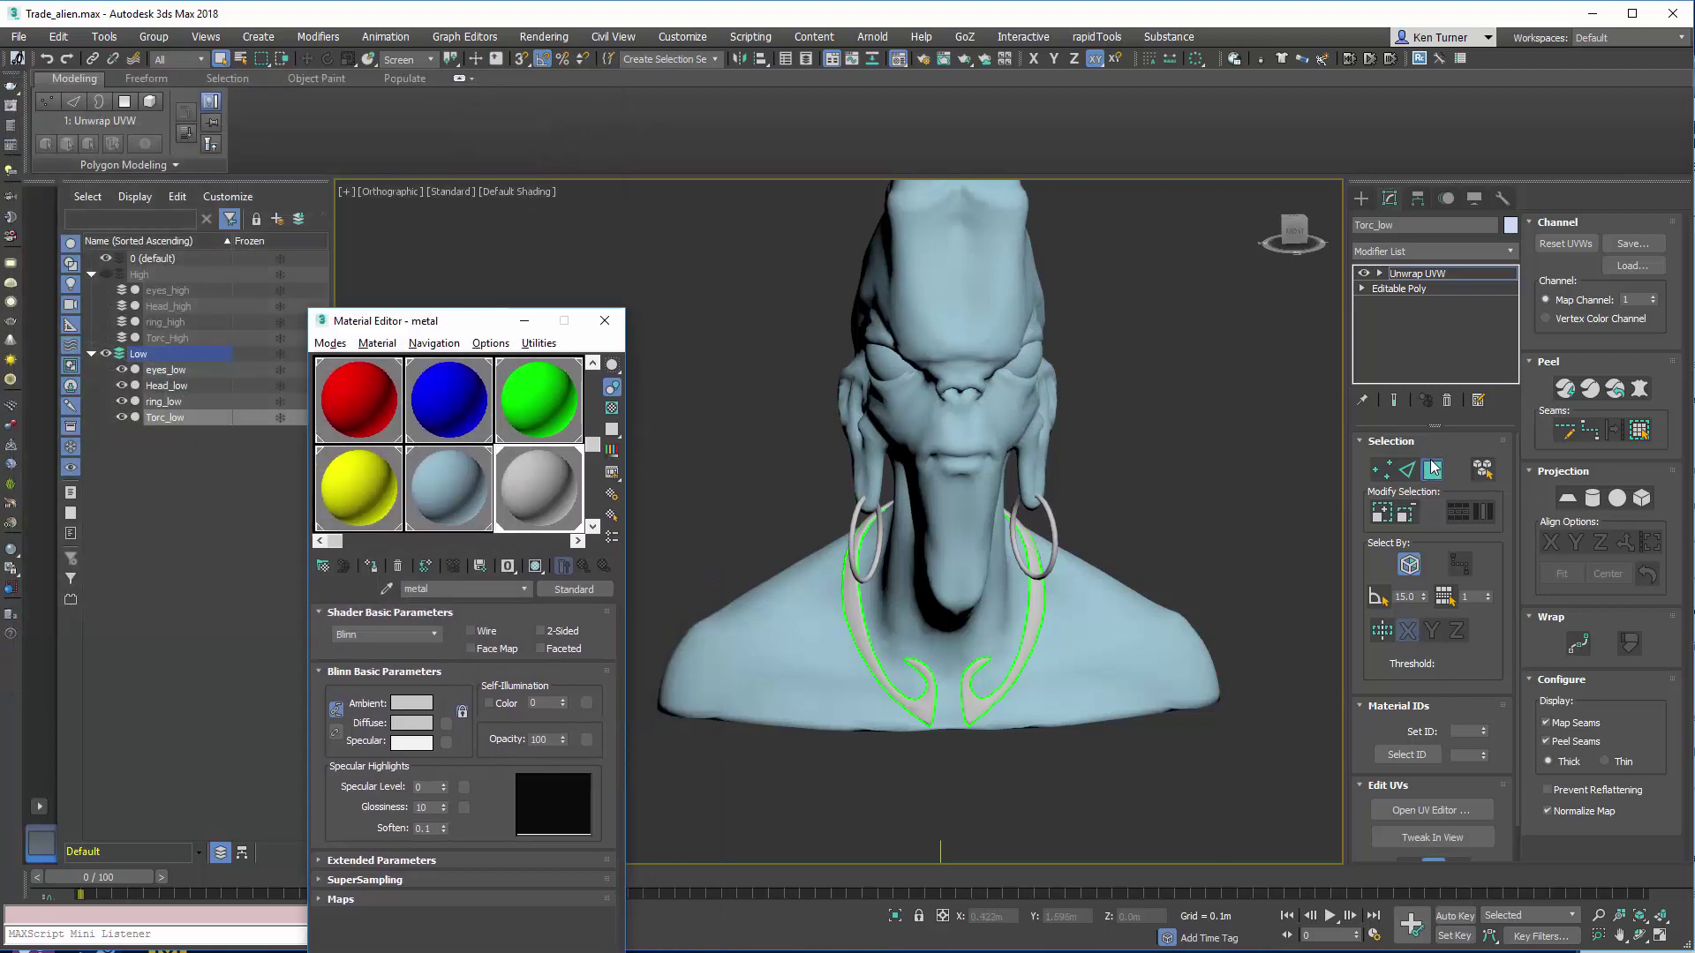
left_click(1447, 400)
left_click(1137, 448)
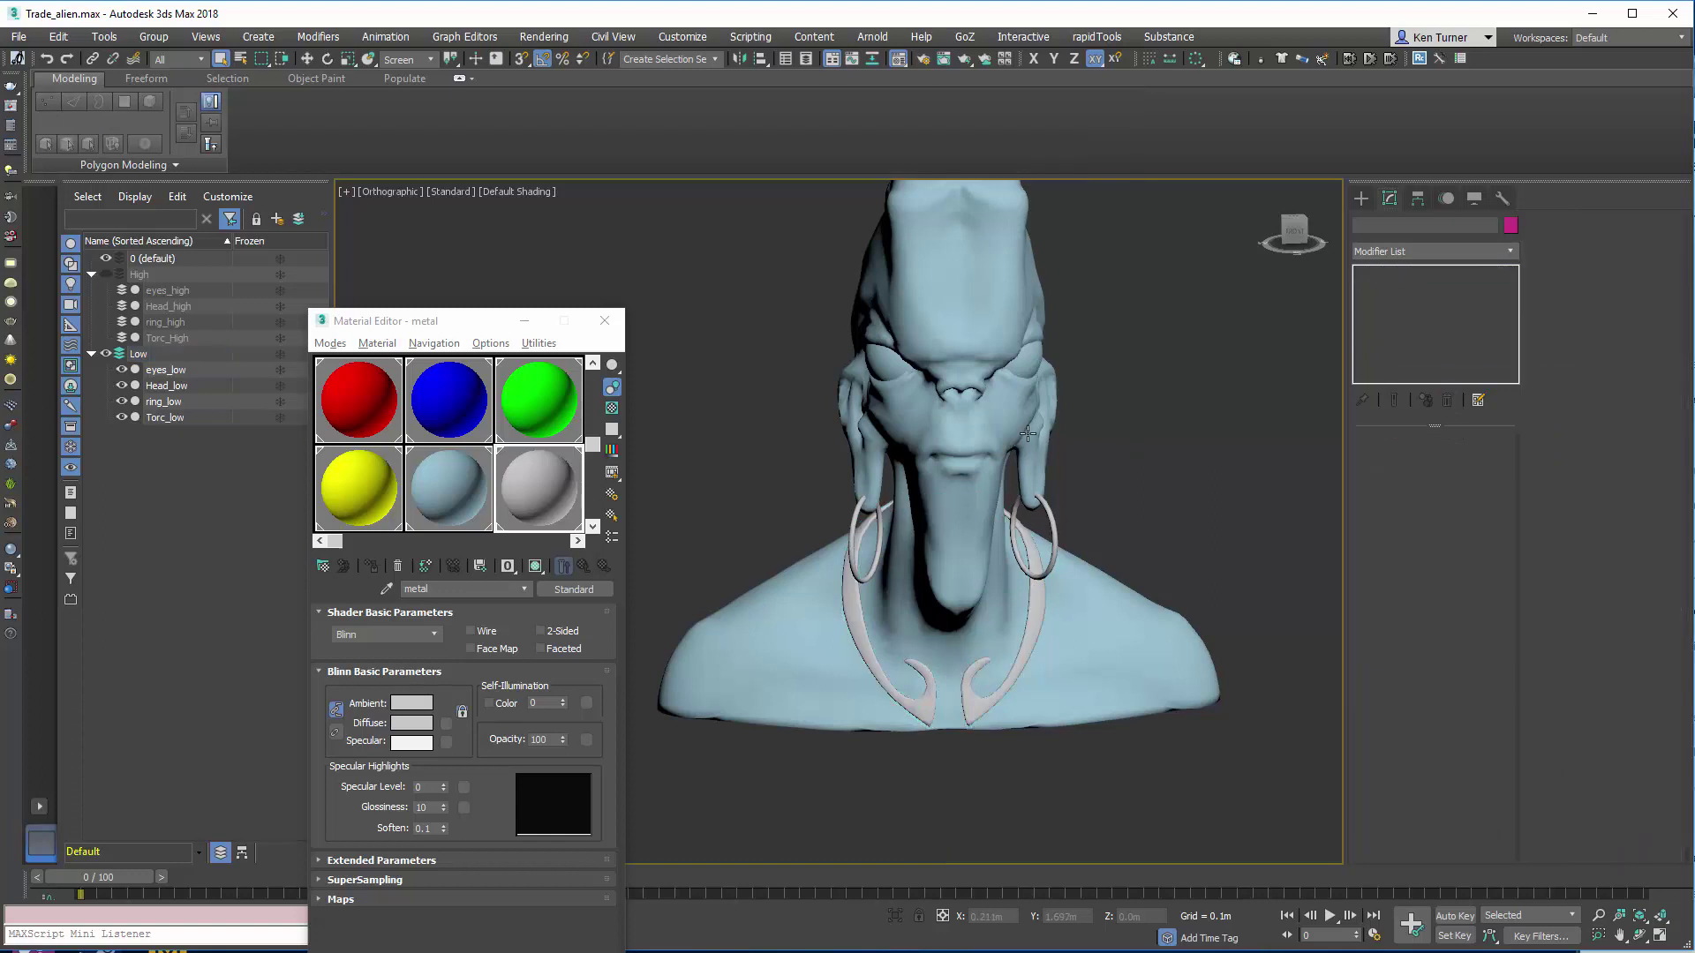
Step: Check the low-poly head's UV layout with a temporary Unwrap UVW modifier, removing it once the shells have been viewed
left_click(1027, 435)
left_click(1510, 251)
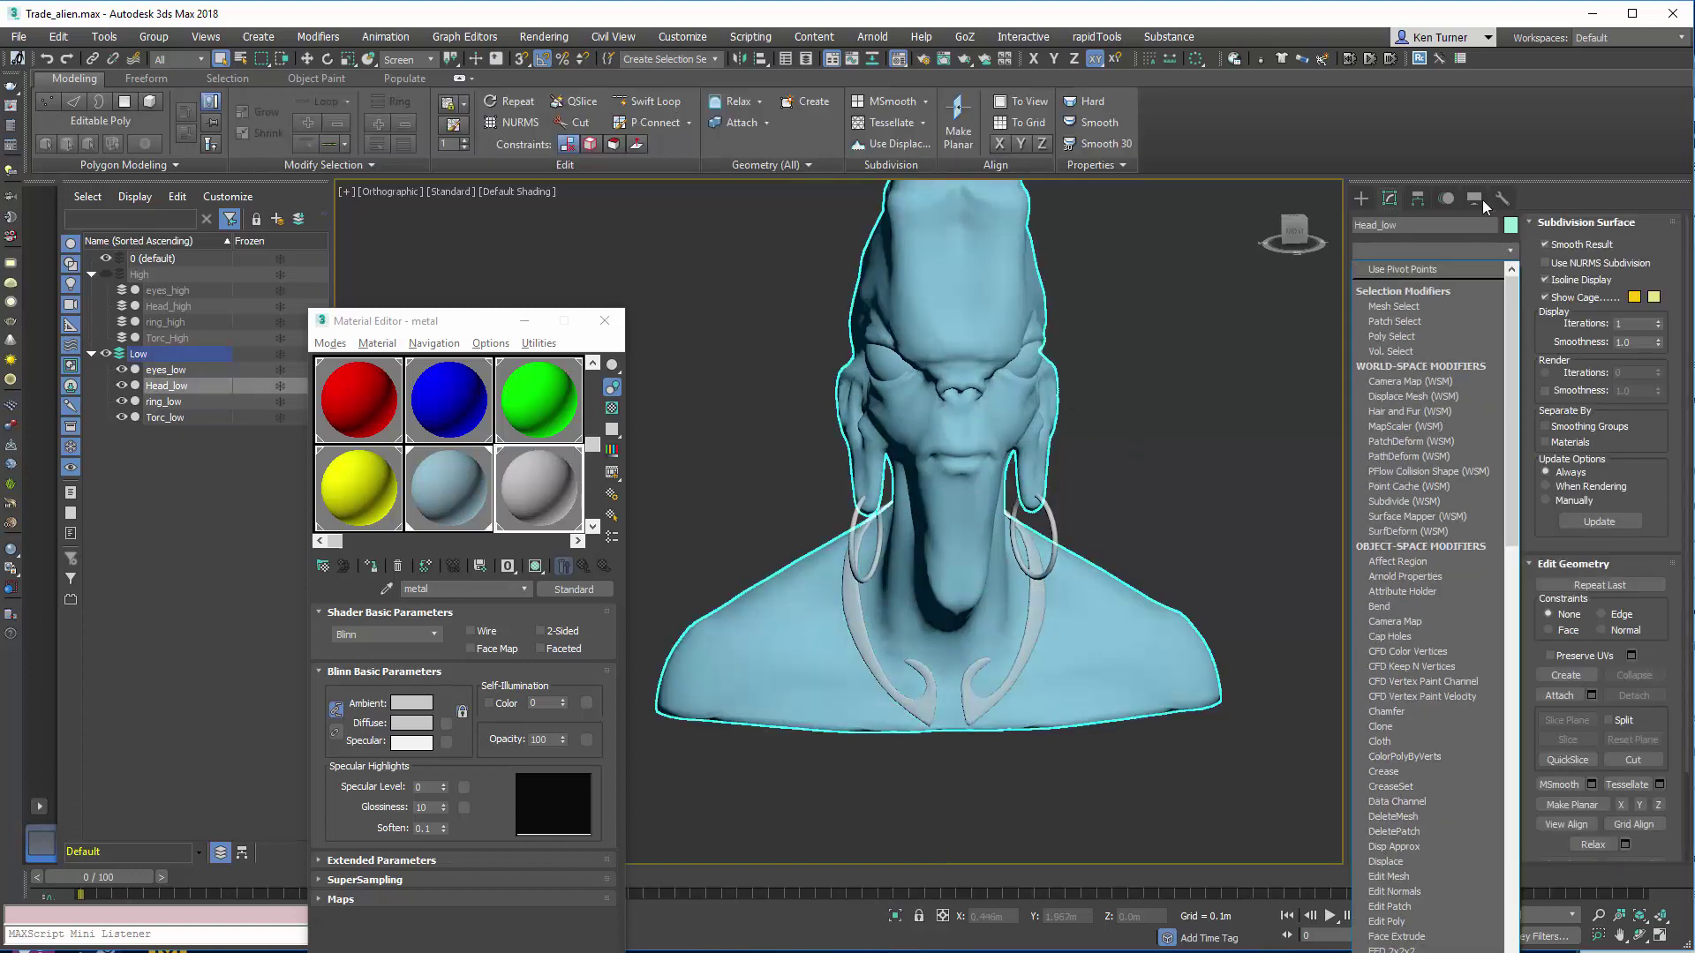
key("u")
key("Return")
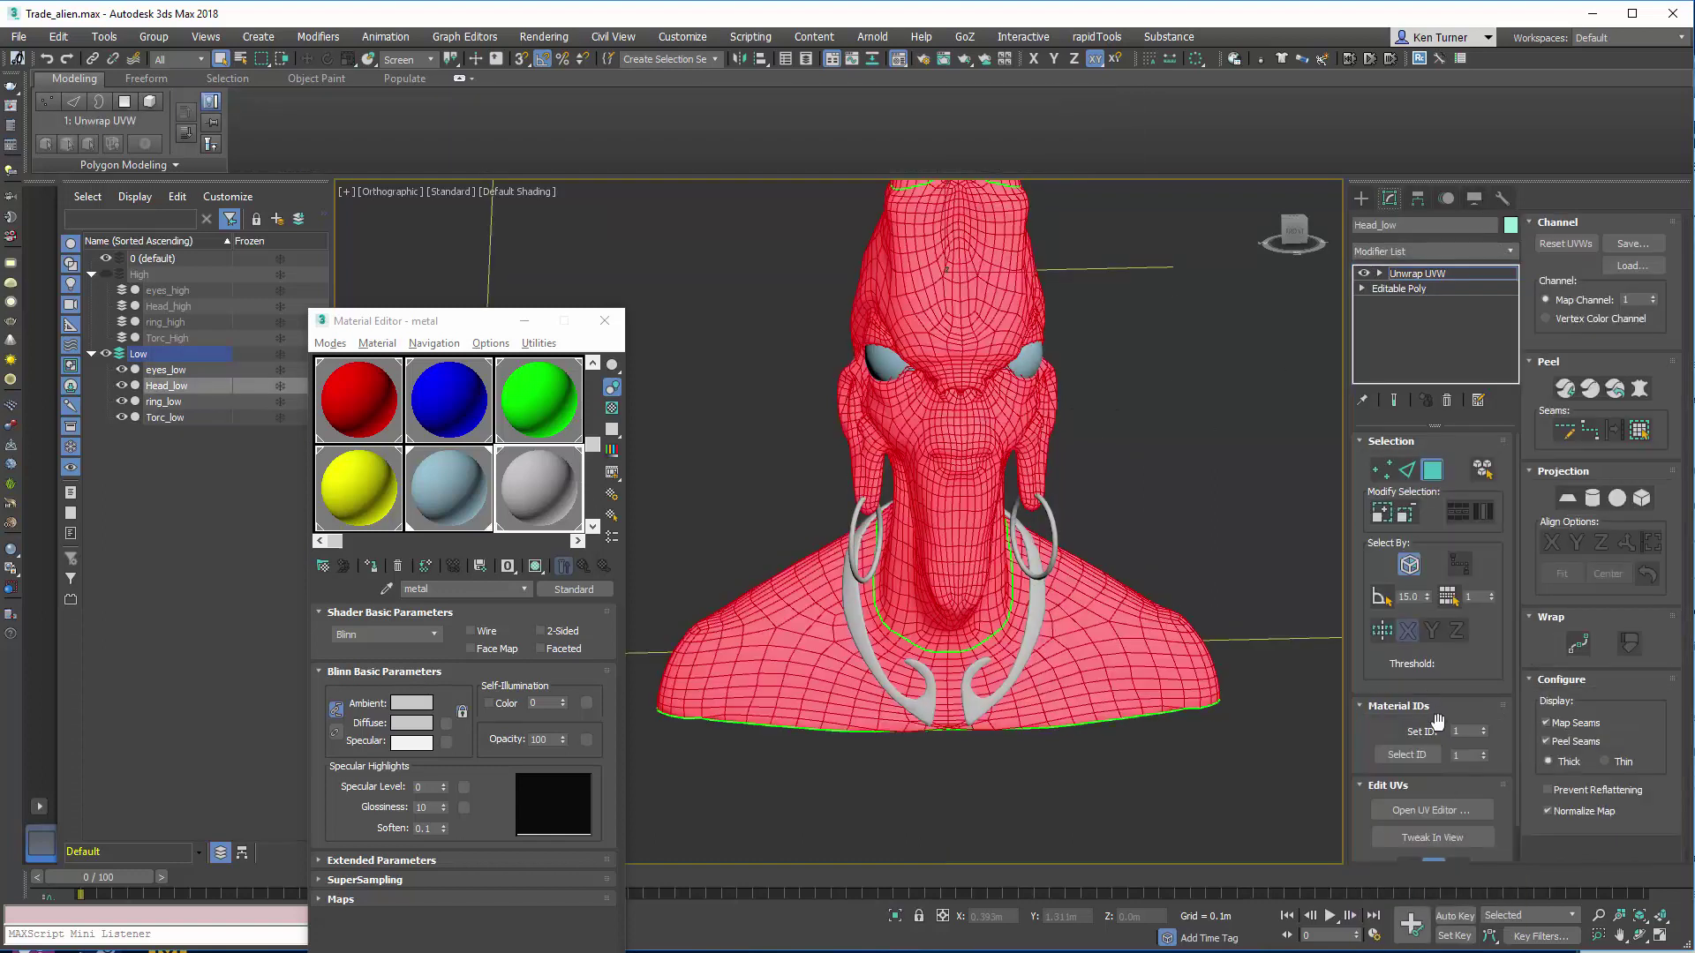
left_click(1432, 809)
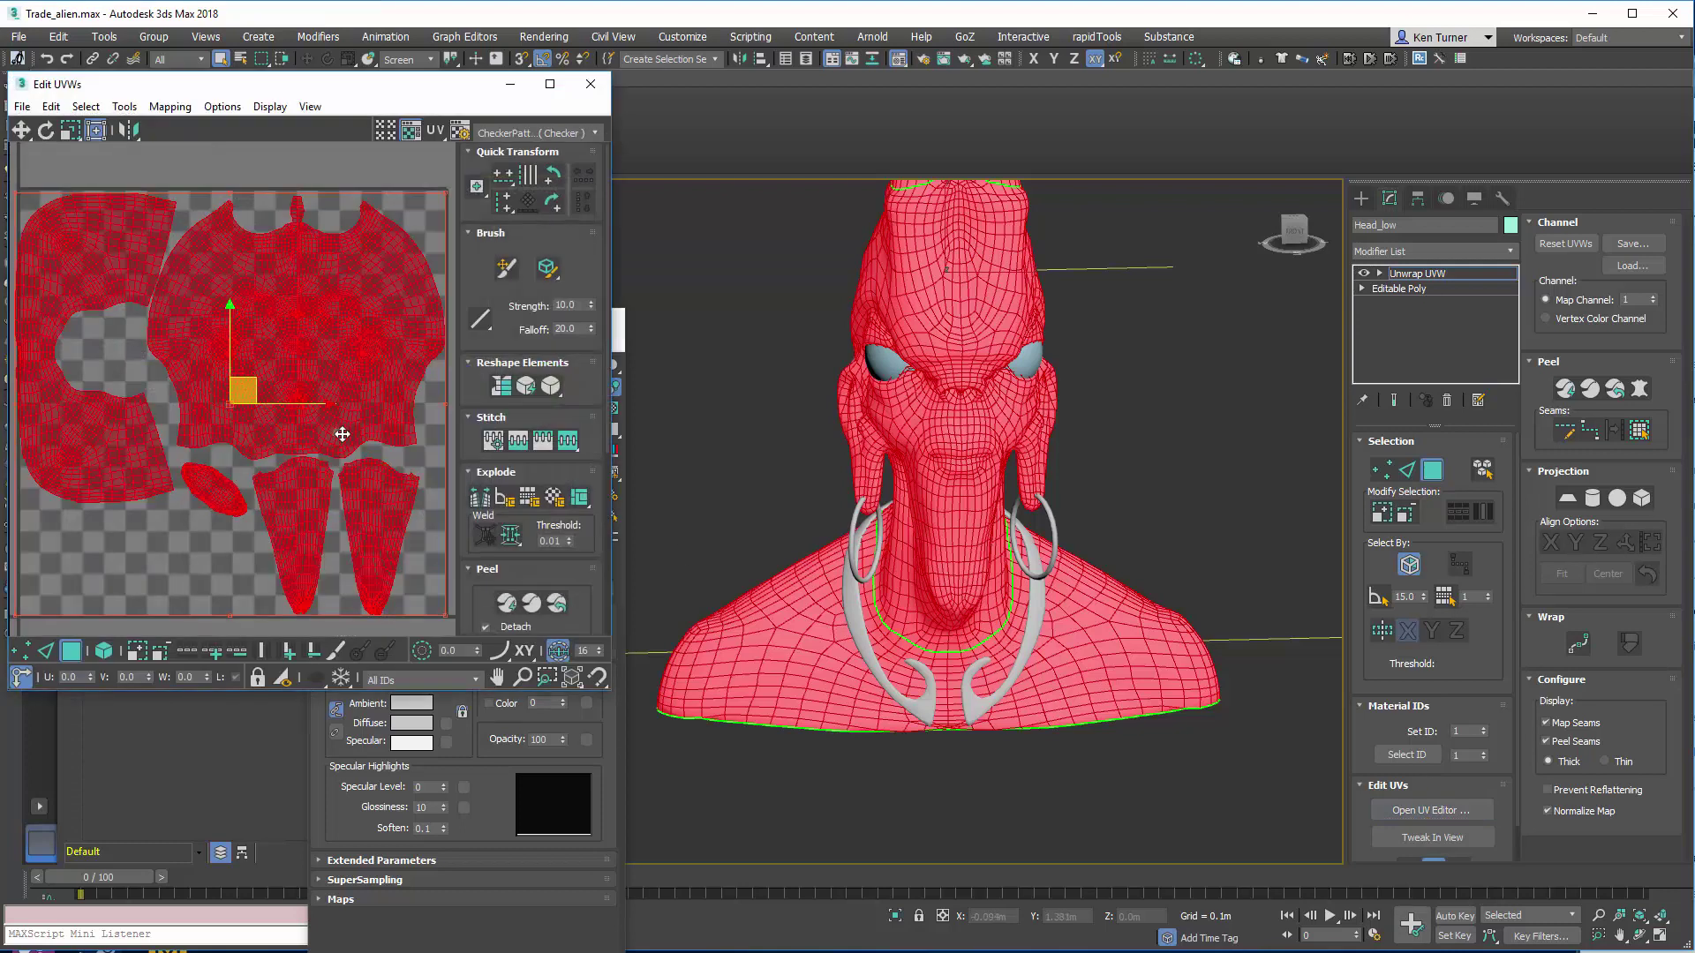
scroll(322, 353, "up", 3)
scroll(326, 326, "down", 4)
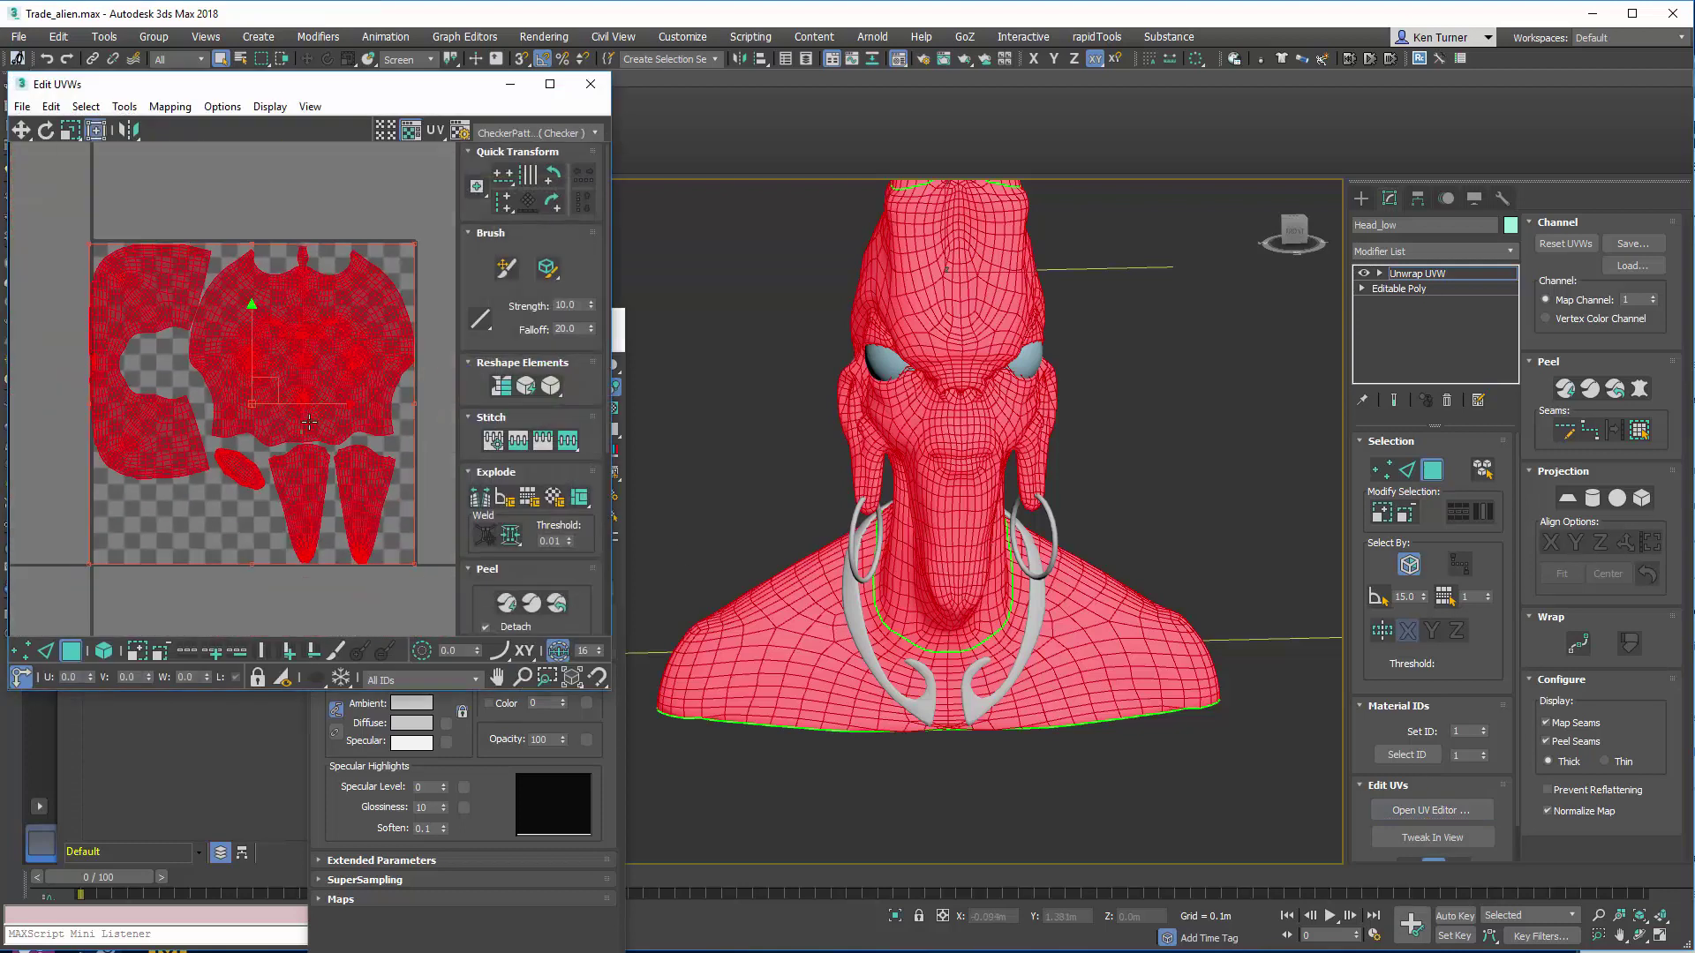
scroll(362, 319, "up", 1)
left_click(590, 84)
left_click(1446, 401)
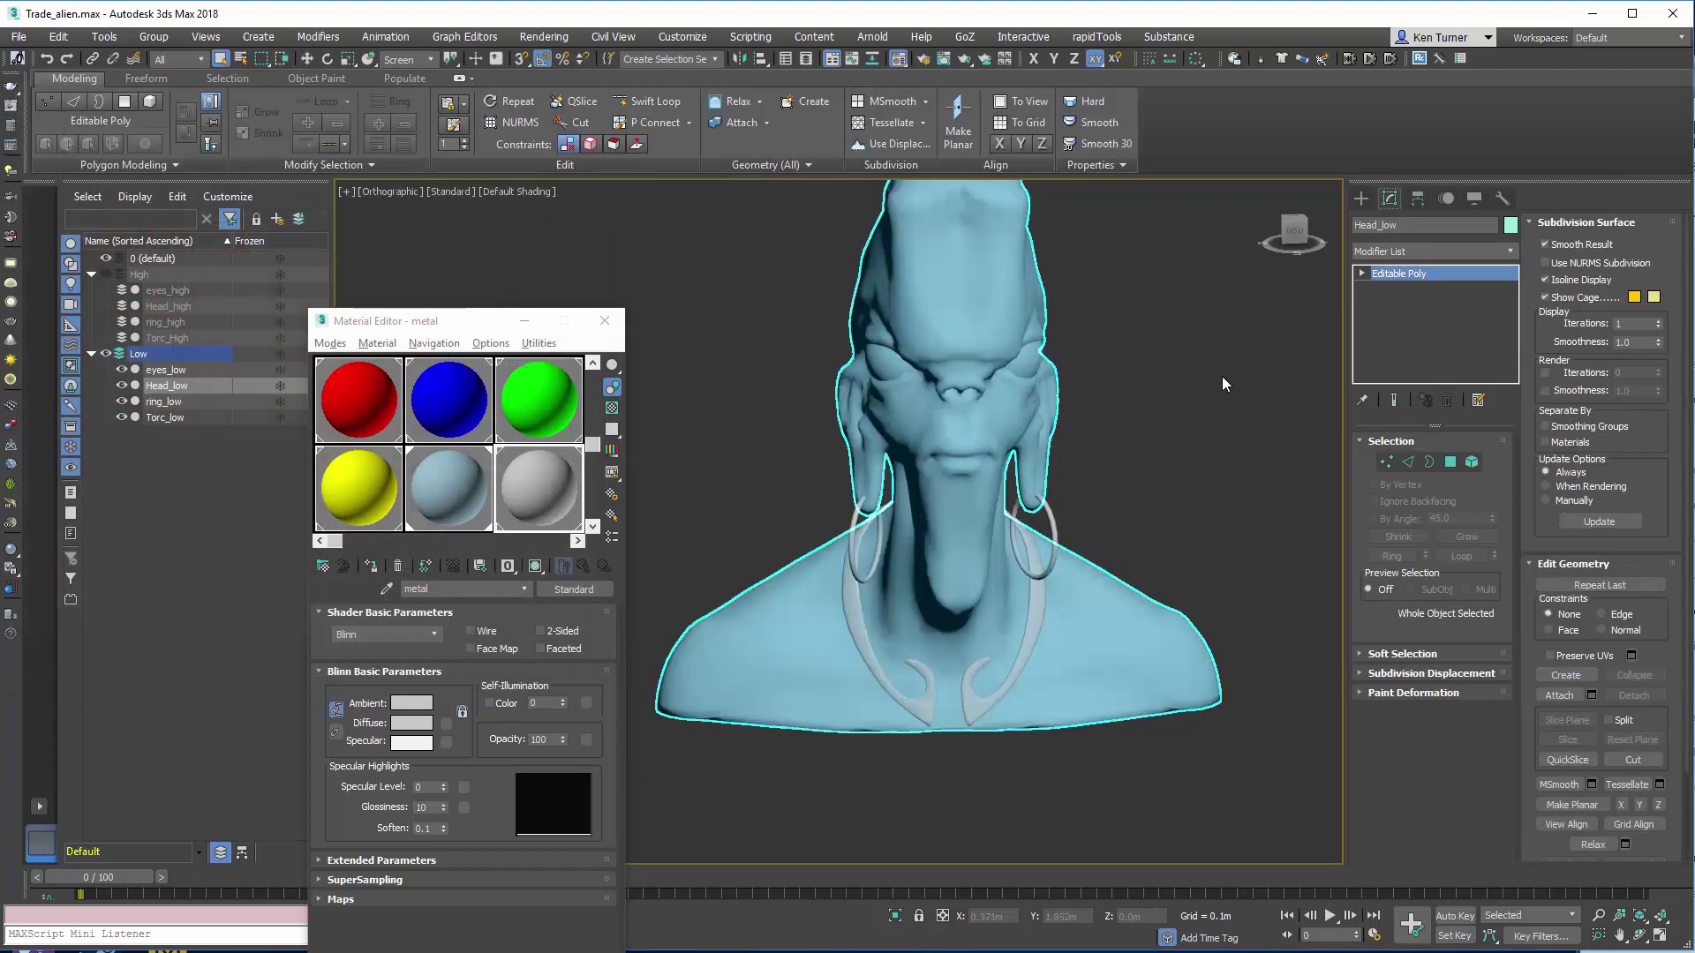
Step: Select all four low-poly objects, apply one shared Unwrap UVW modifier, and open their combined UVs for editing
scroll(845, 320, "down", 3)
middle_click_drag(1004, 519, 1046, 561)
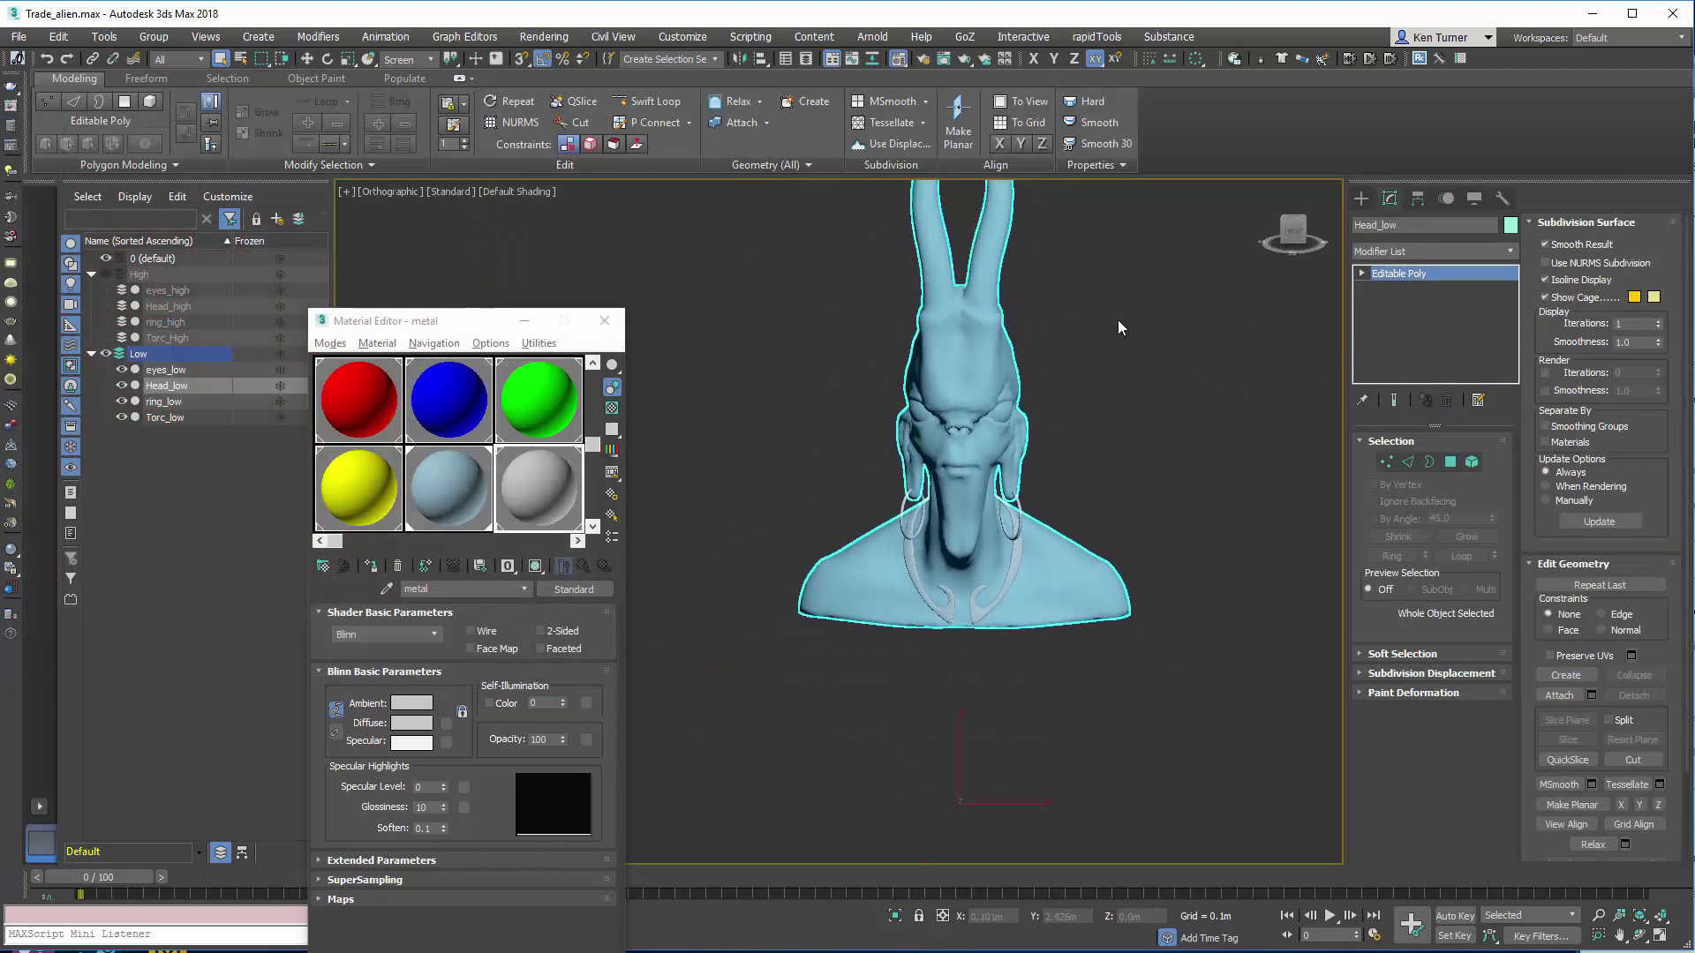
left_click(1117, 320)
left_click_drag(879, 303, 1159, 648)
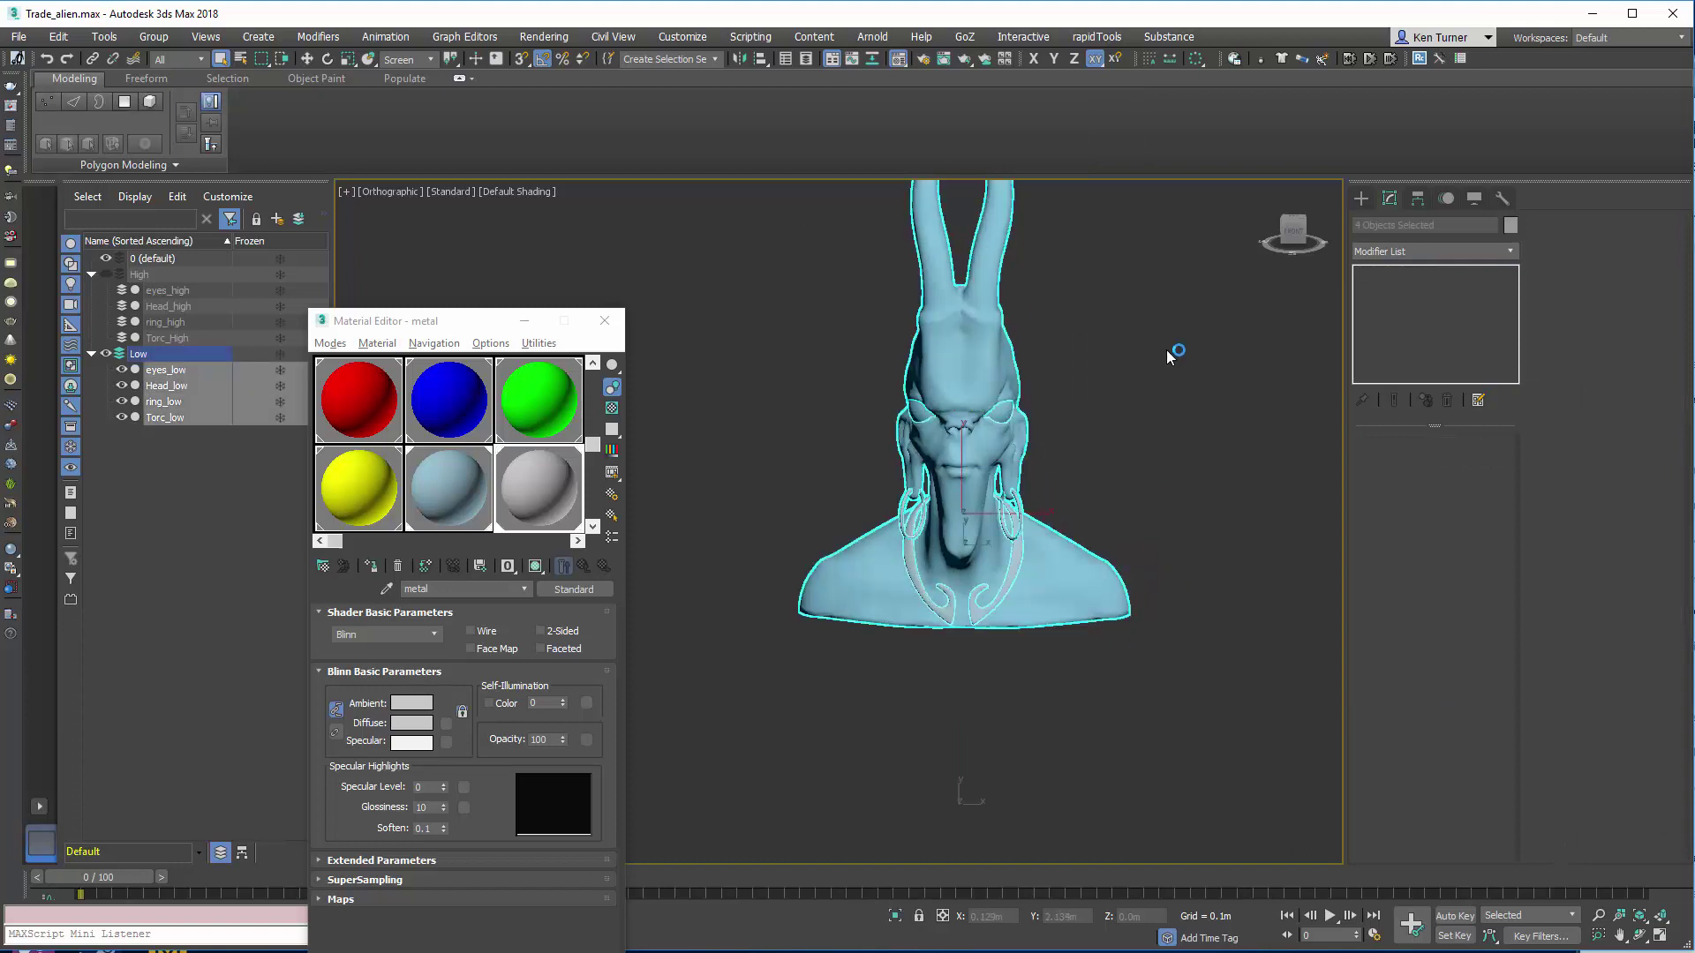
left_click(1508, 251)
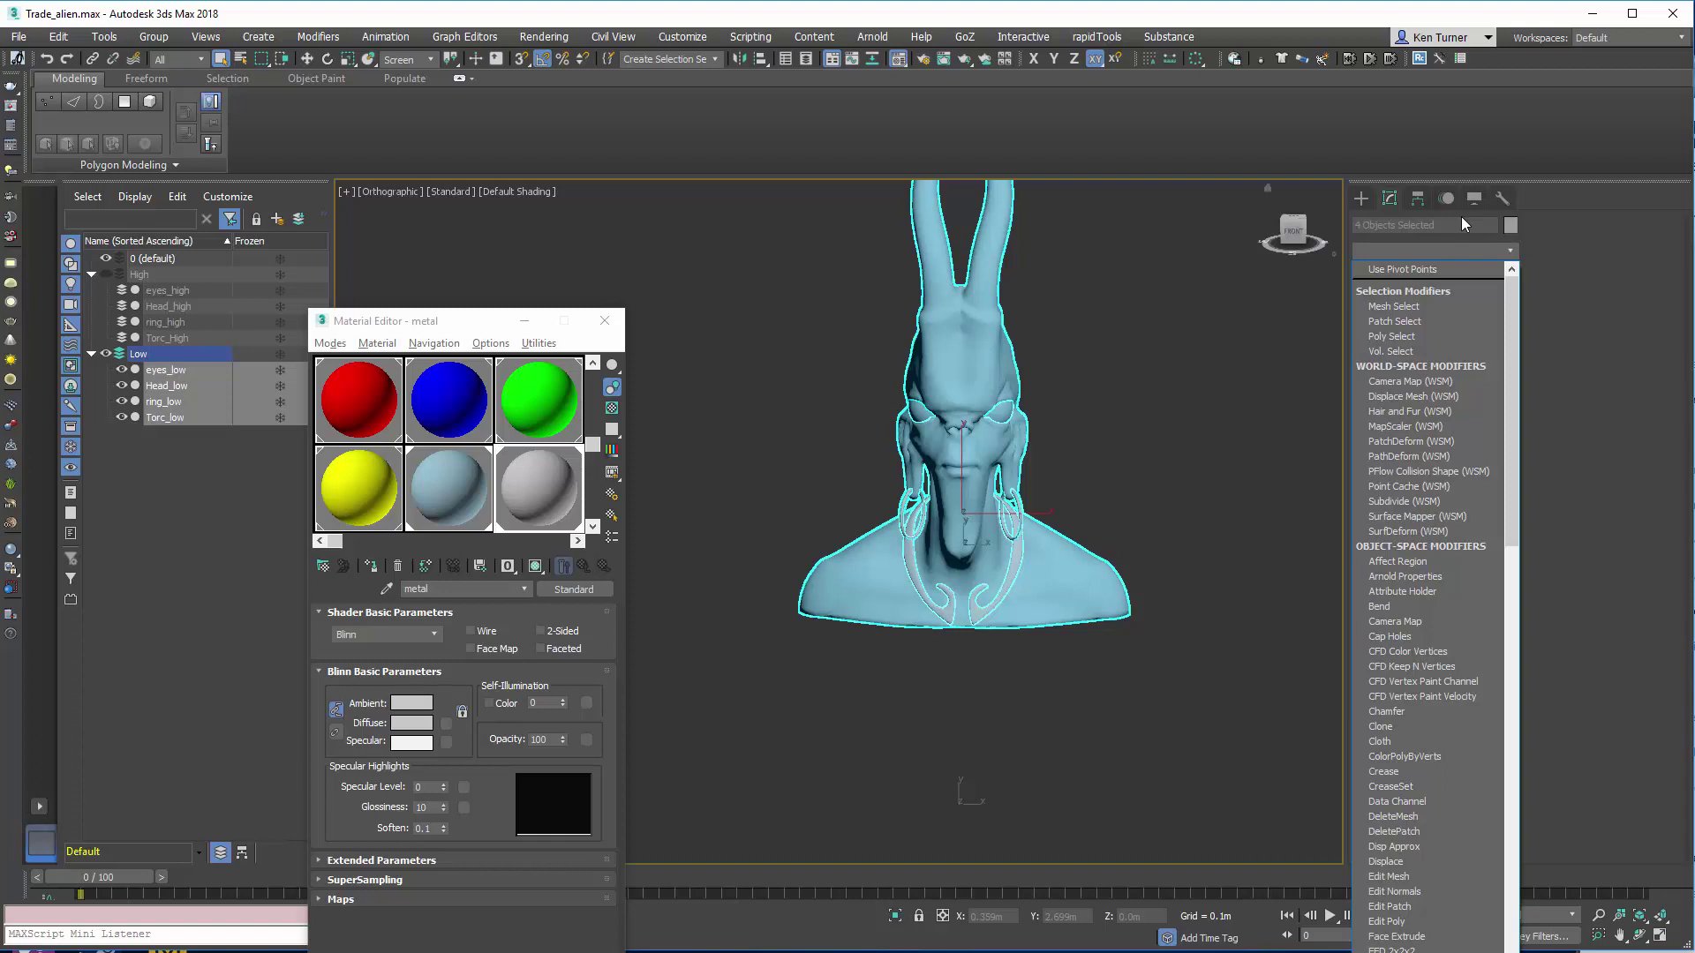
key("u")
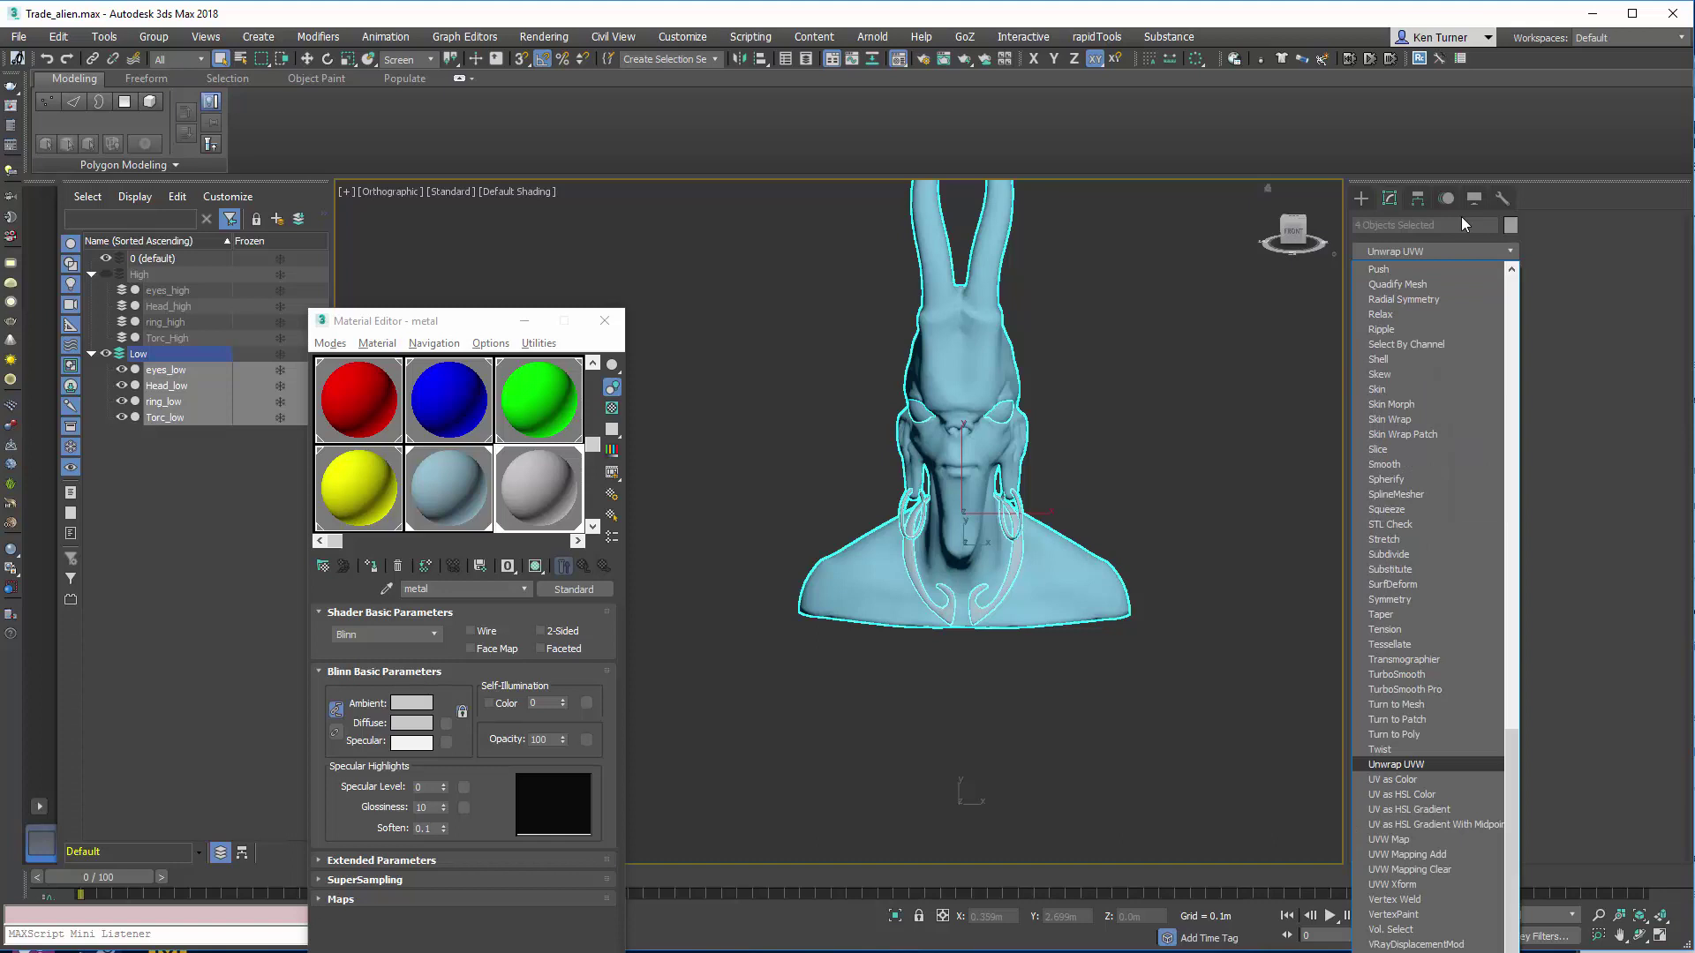
left_click(1434, 763)
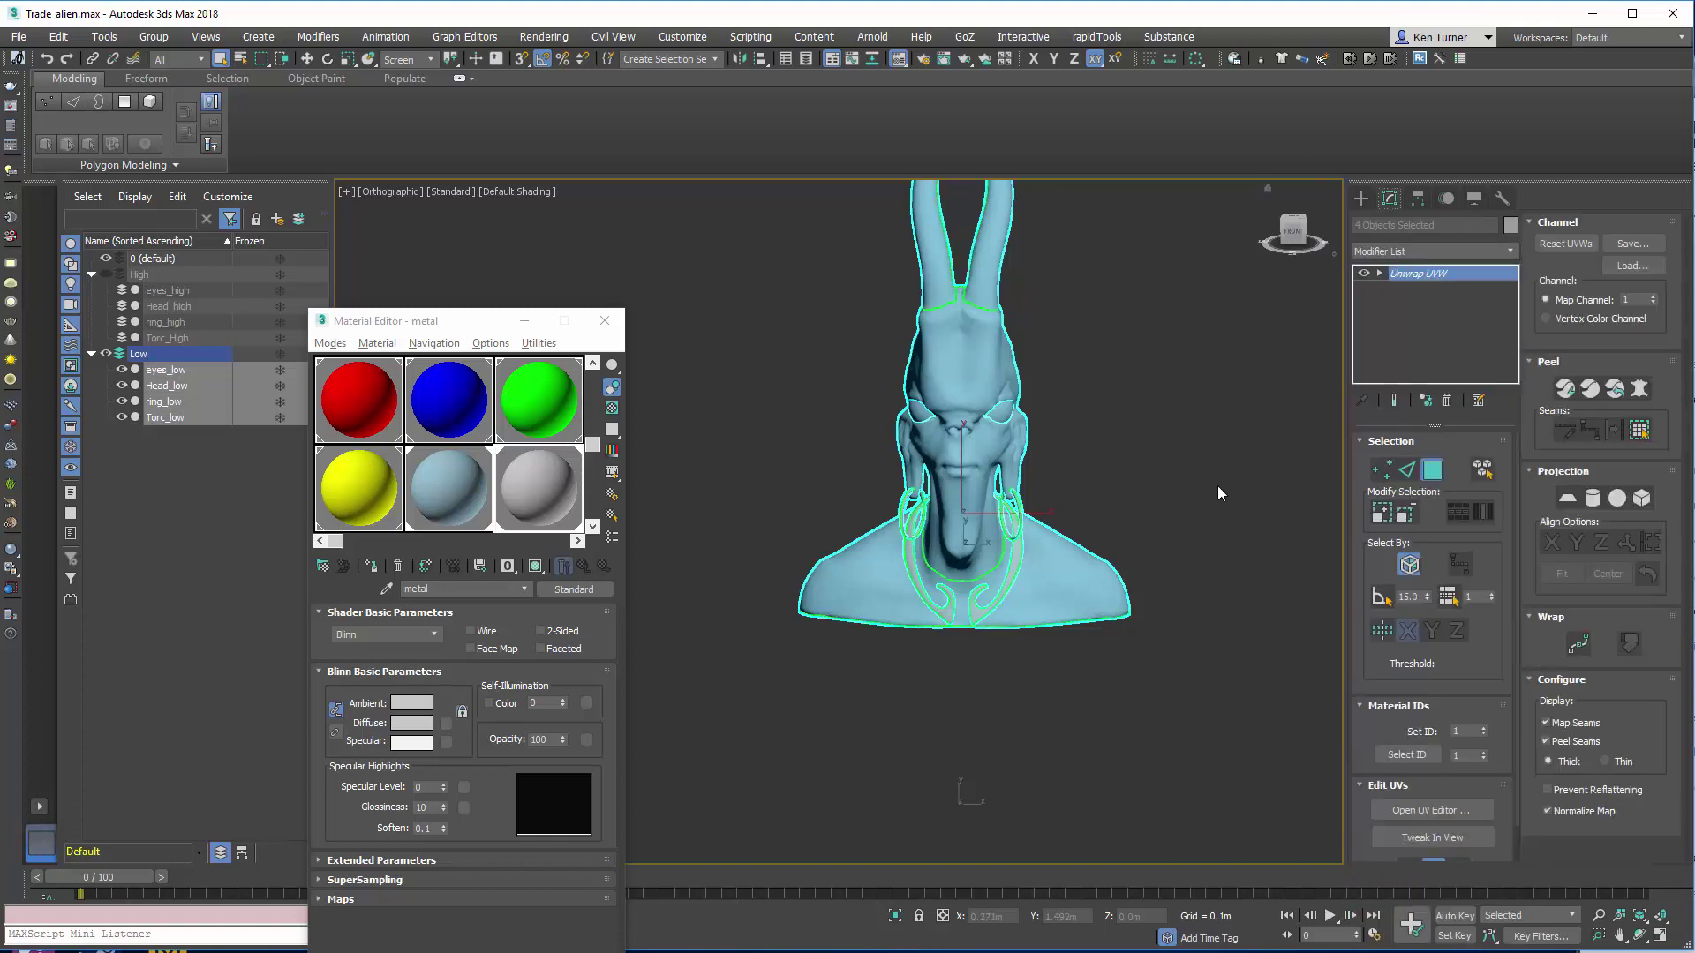
middle_click_drag(1204, 503, 1226, 544, "alt")
left_click(1405, 810)
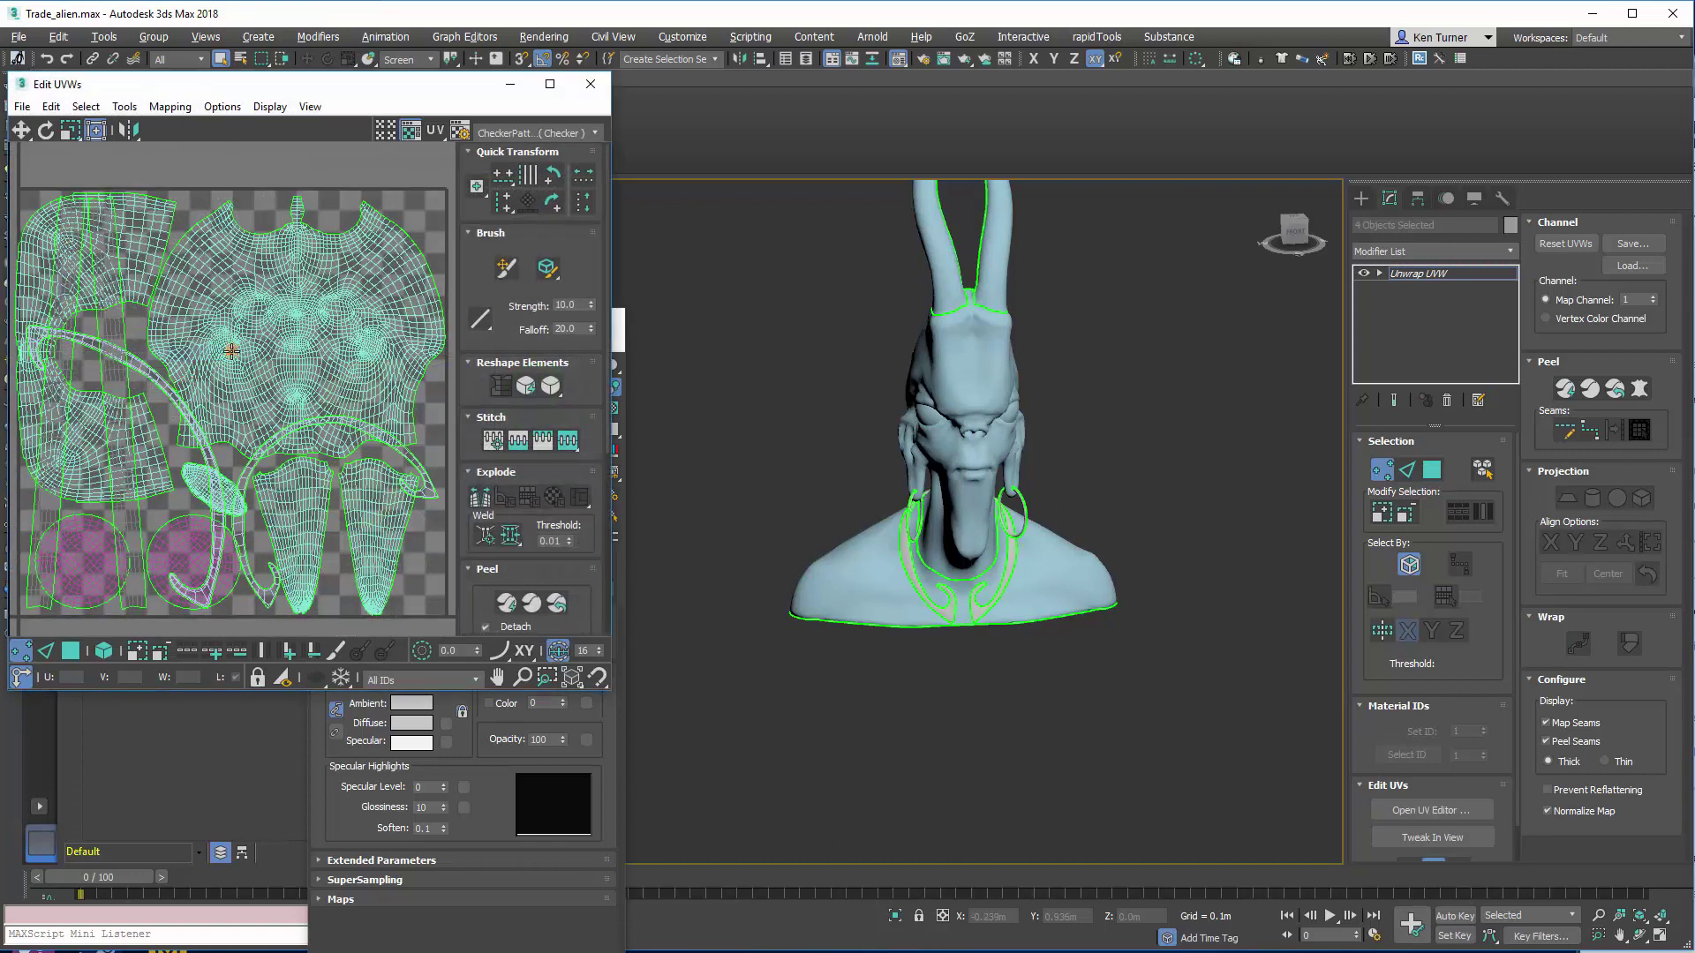
Step: Pack all the low-poly UV shells into the UV square with Rescale and Rotate enabled and a padding of 0.002
scroll(365, 231, "down", 3)
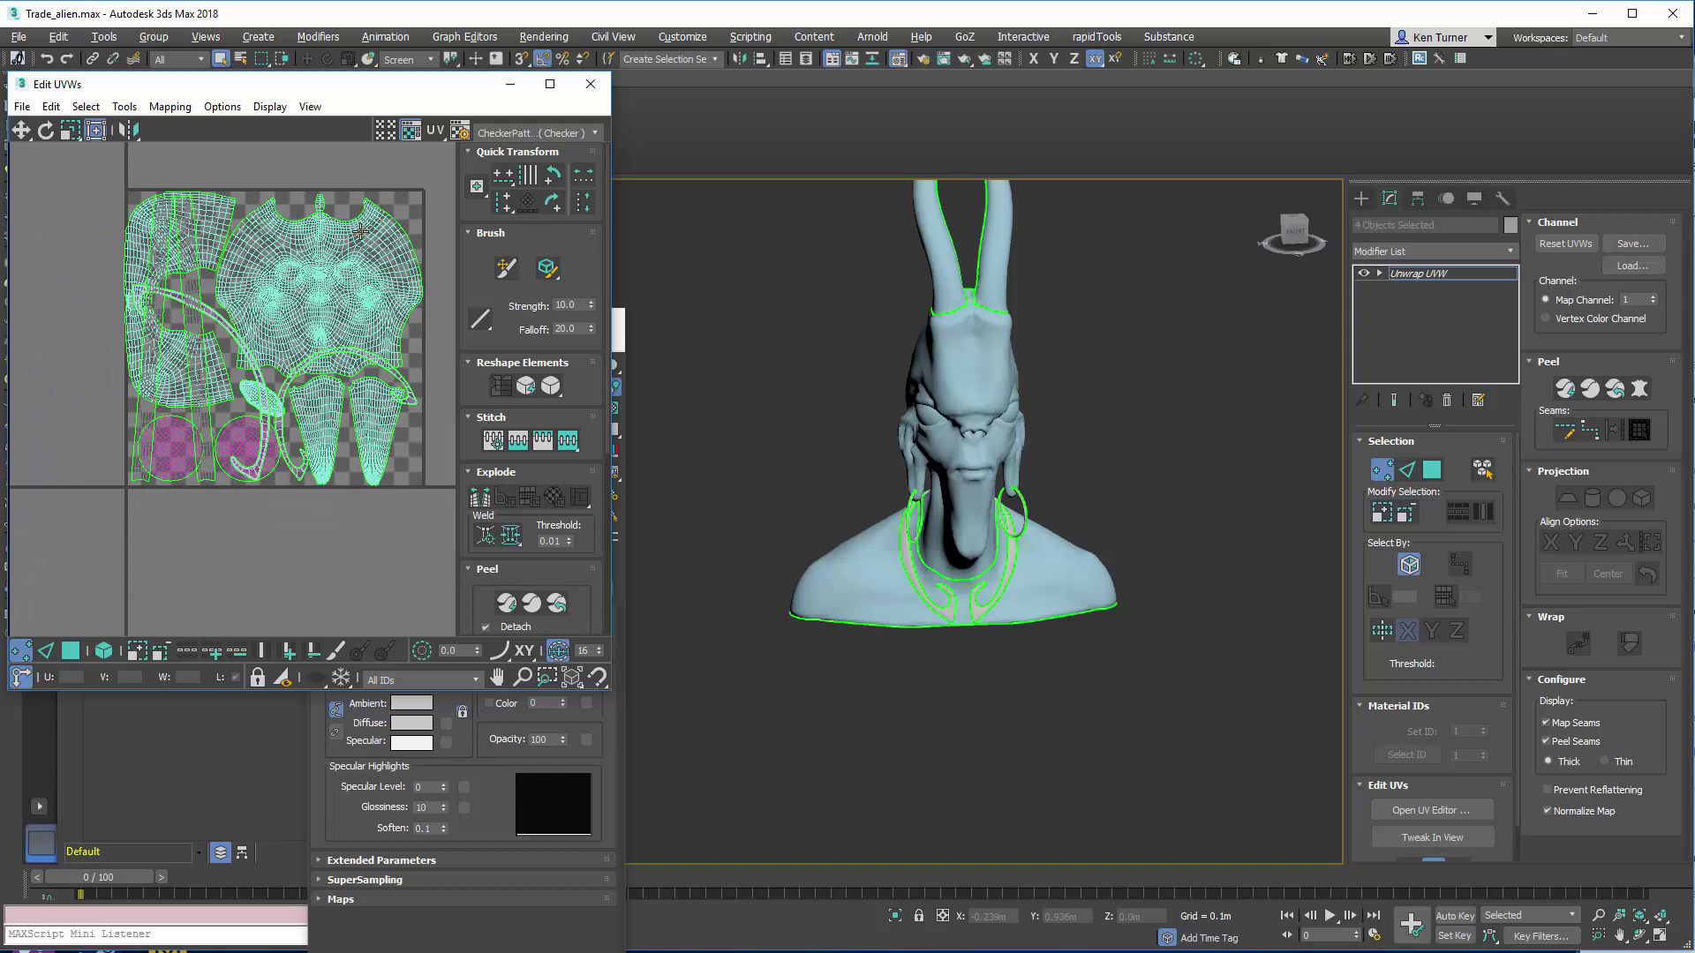
scroll(590, 540, "down", 5)
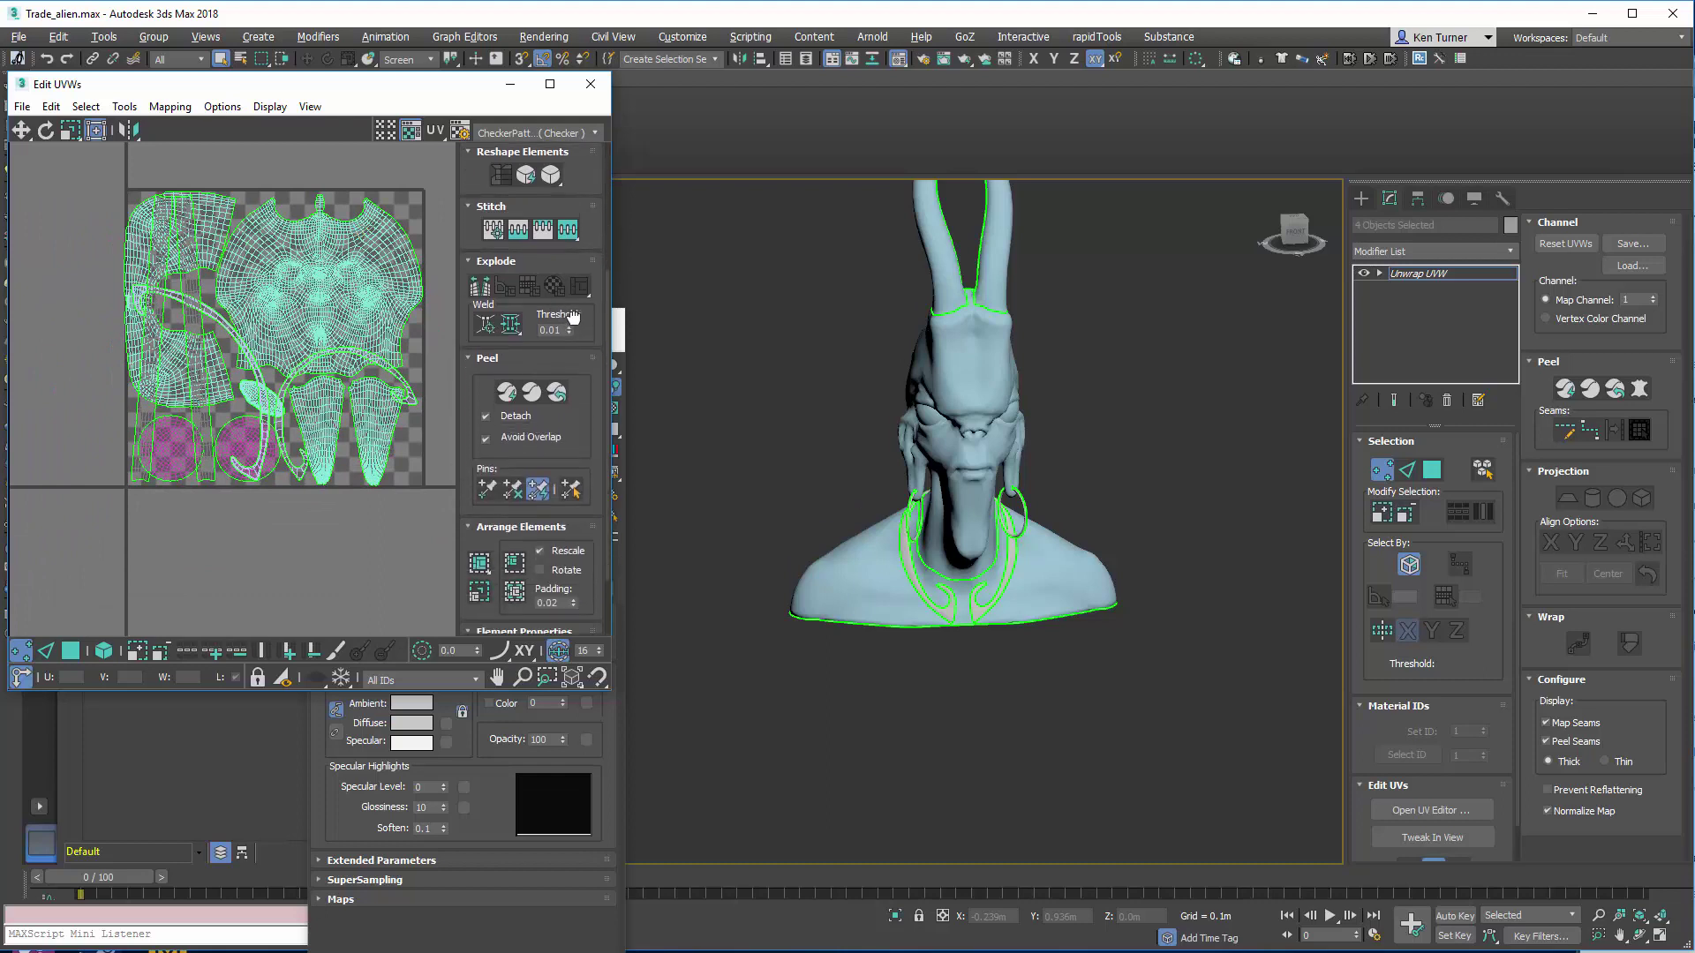
left_click(540, 494)
double_click(553, 527)
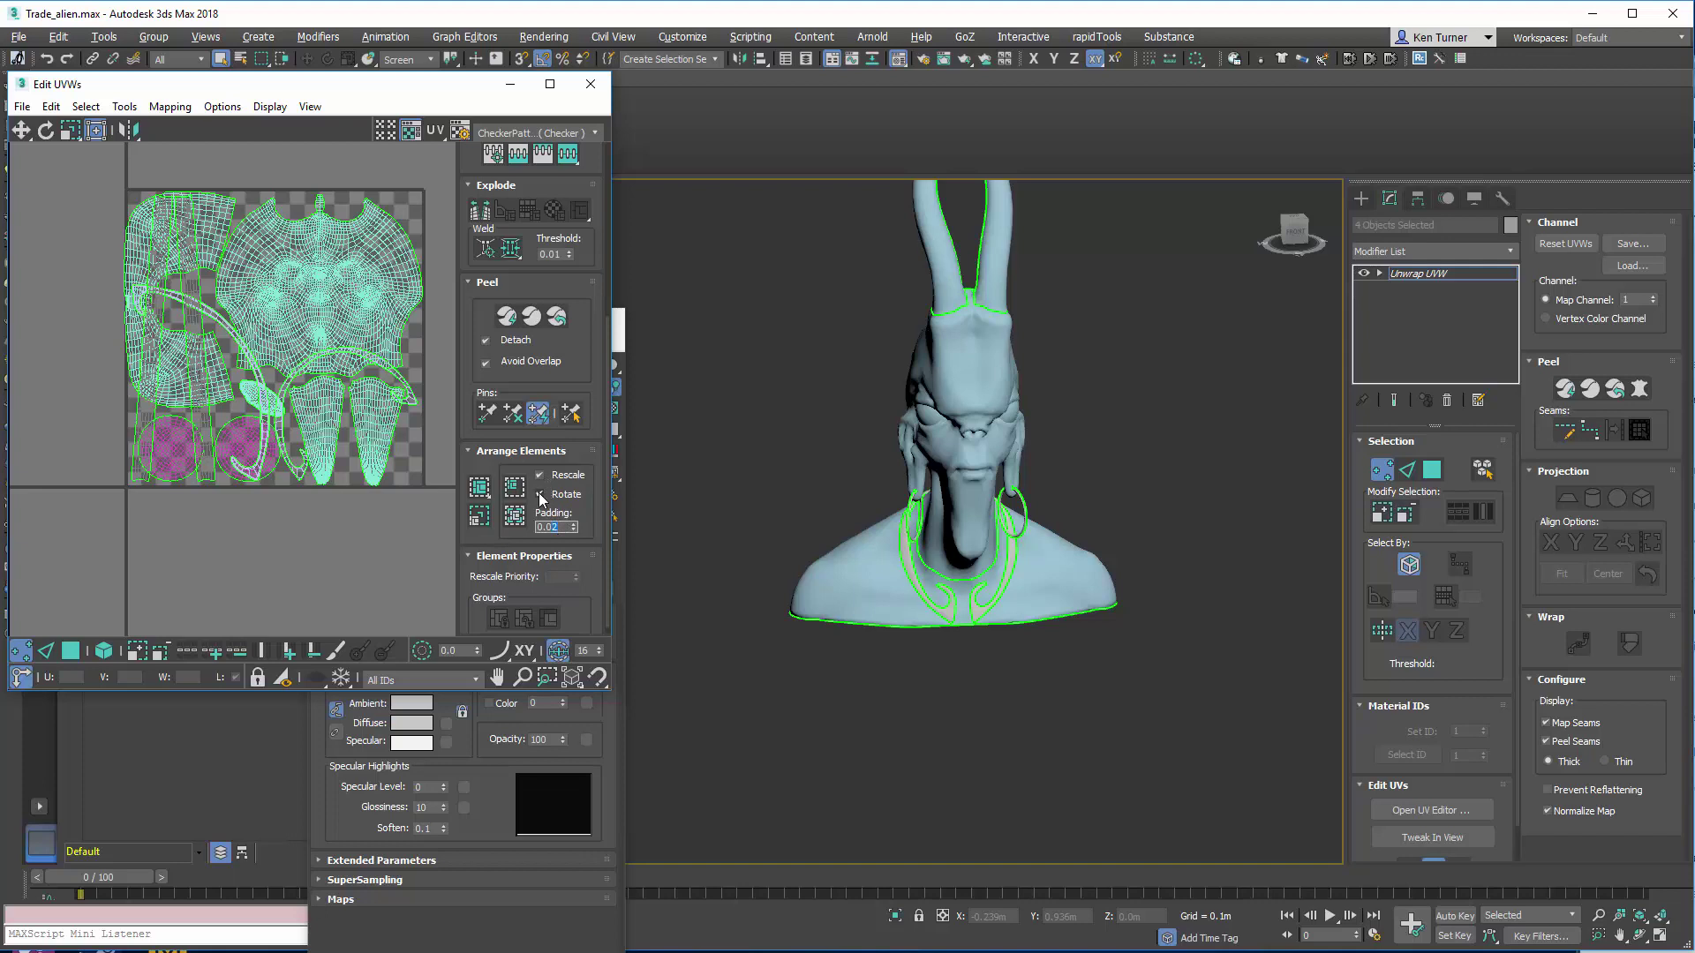
type("0.002")
left_click(516, 519)
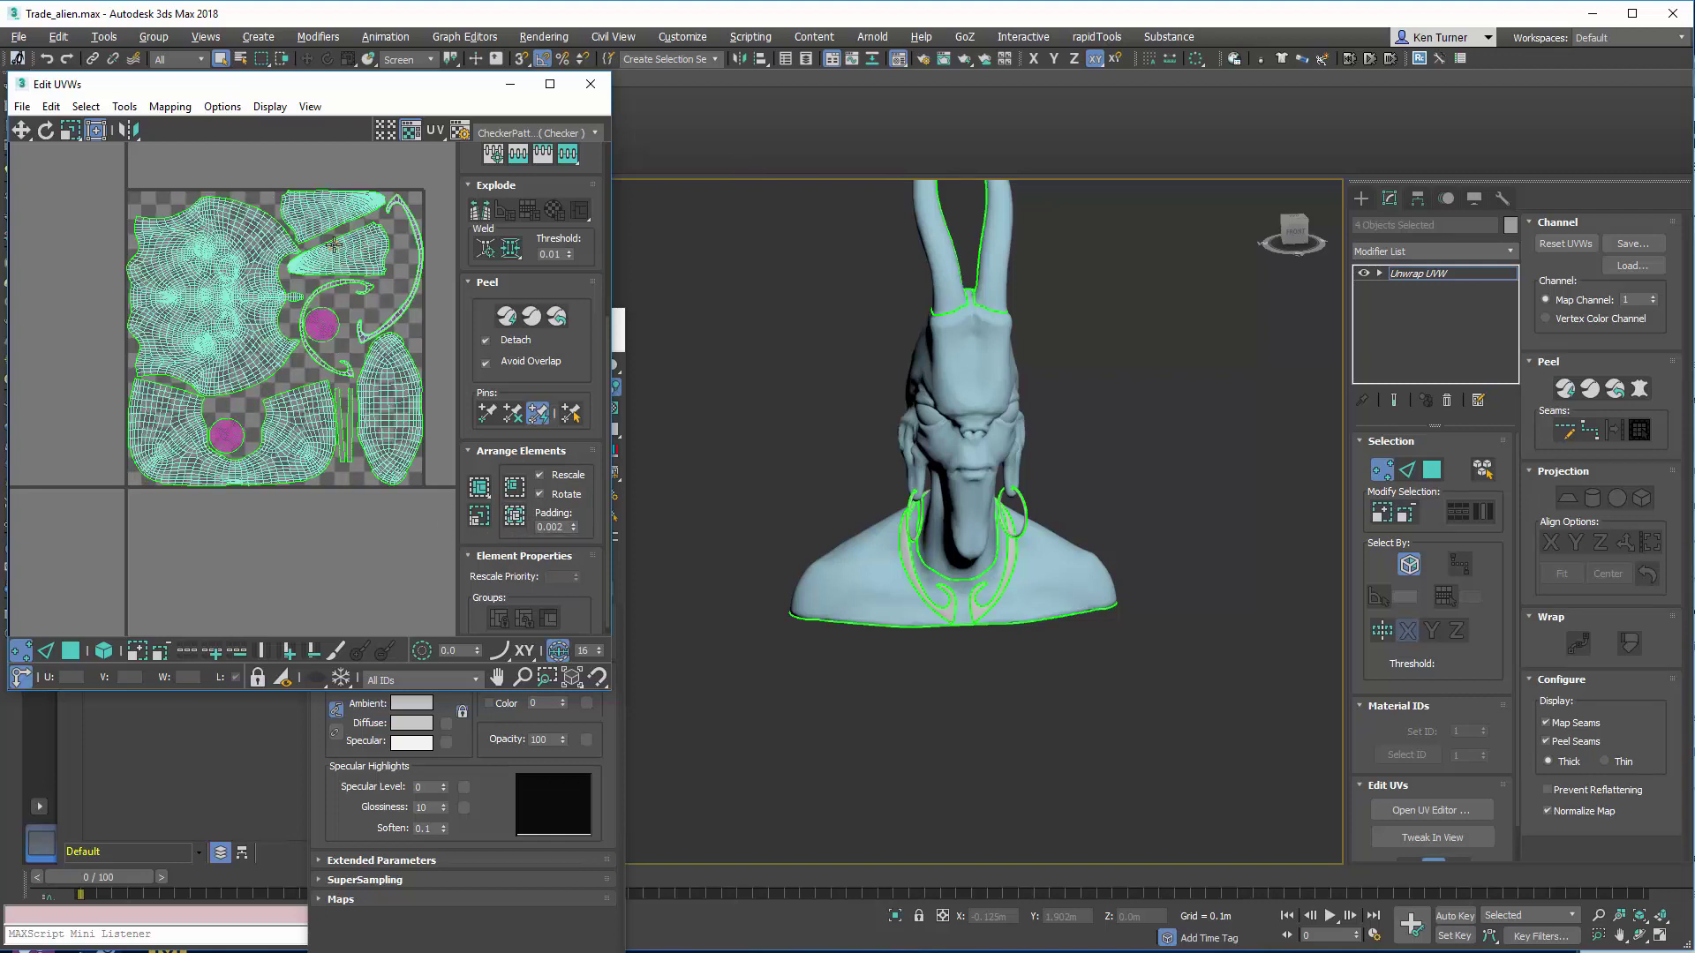
Step: Rotate the entire packed UV layout 90 degrees counterclockwise and clear the selection
scroll(341, 239, "up", 2)
scroll(341, 239, "down", 2)
middle_click_drag(323, 214, 283, 270)
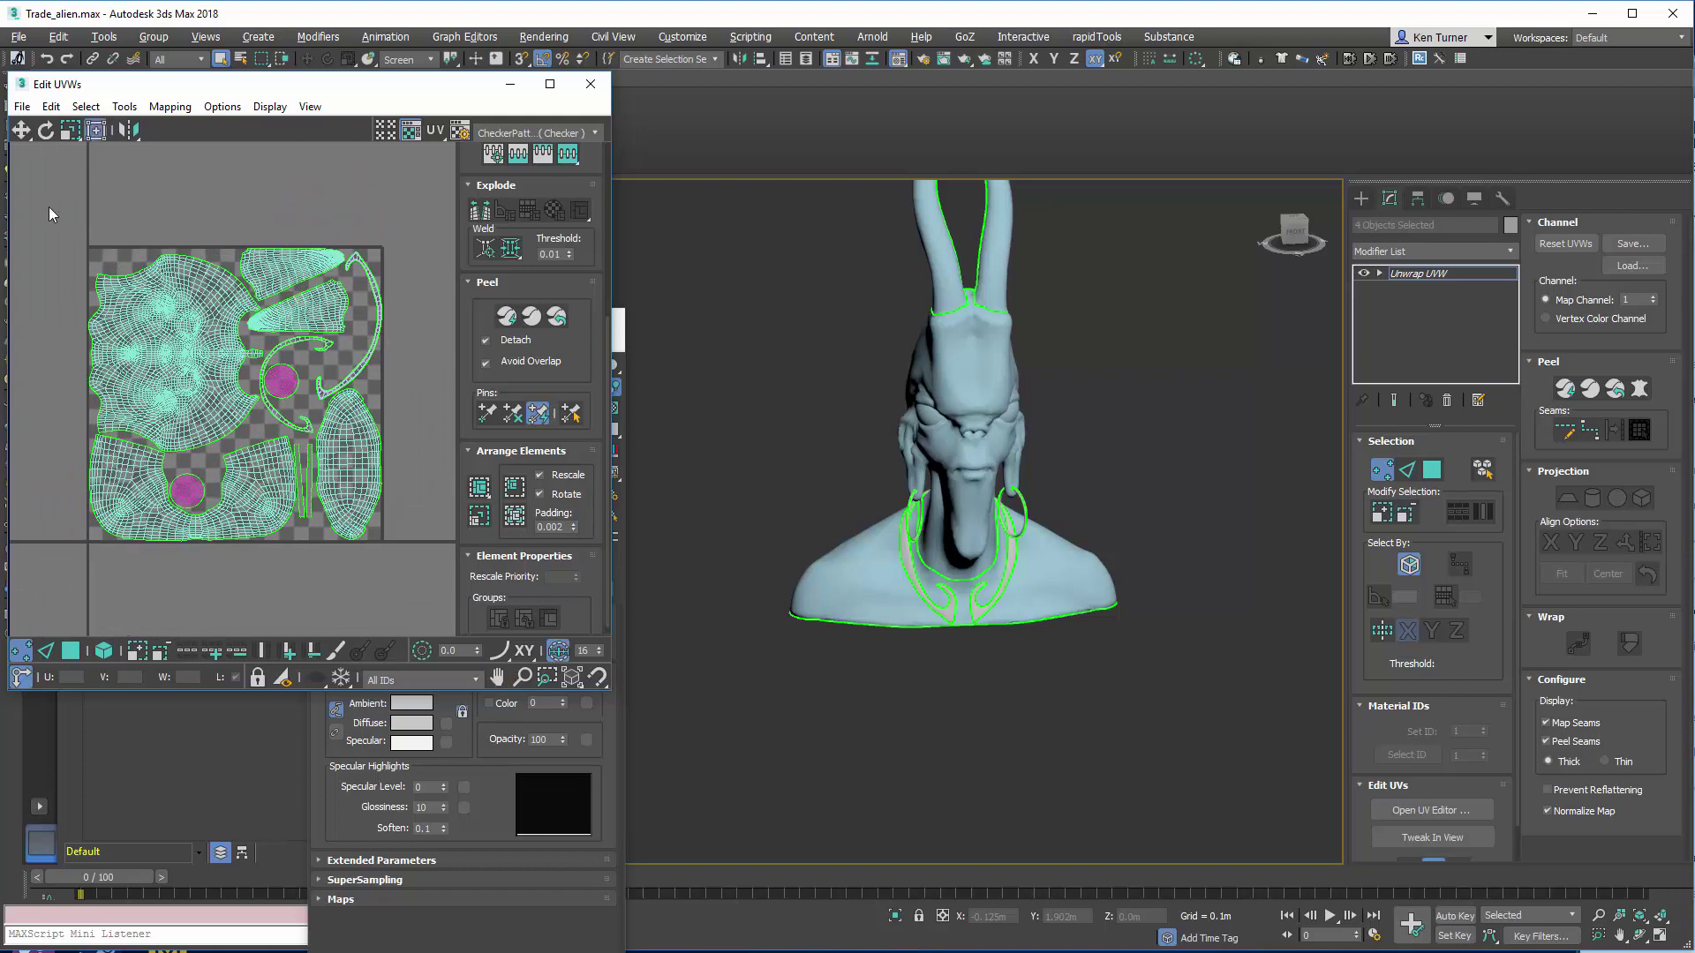
left_click_drag(48, 215, 441, 574)
scroll(585, 185, "up", 5)
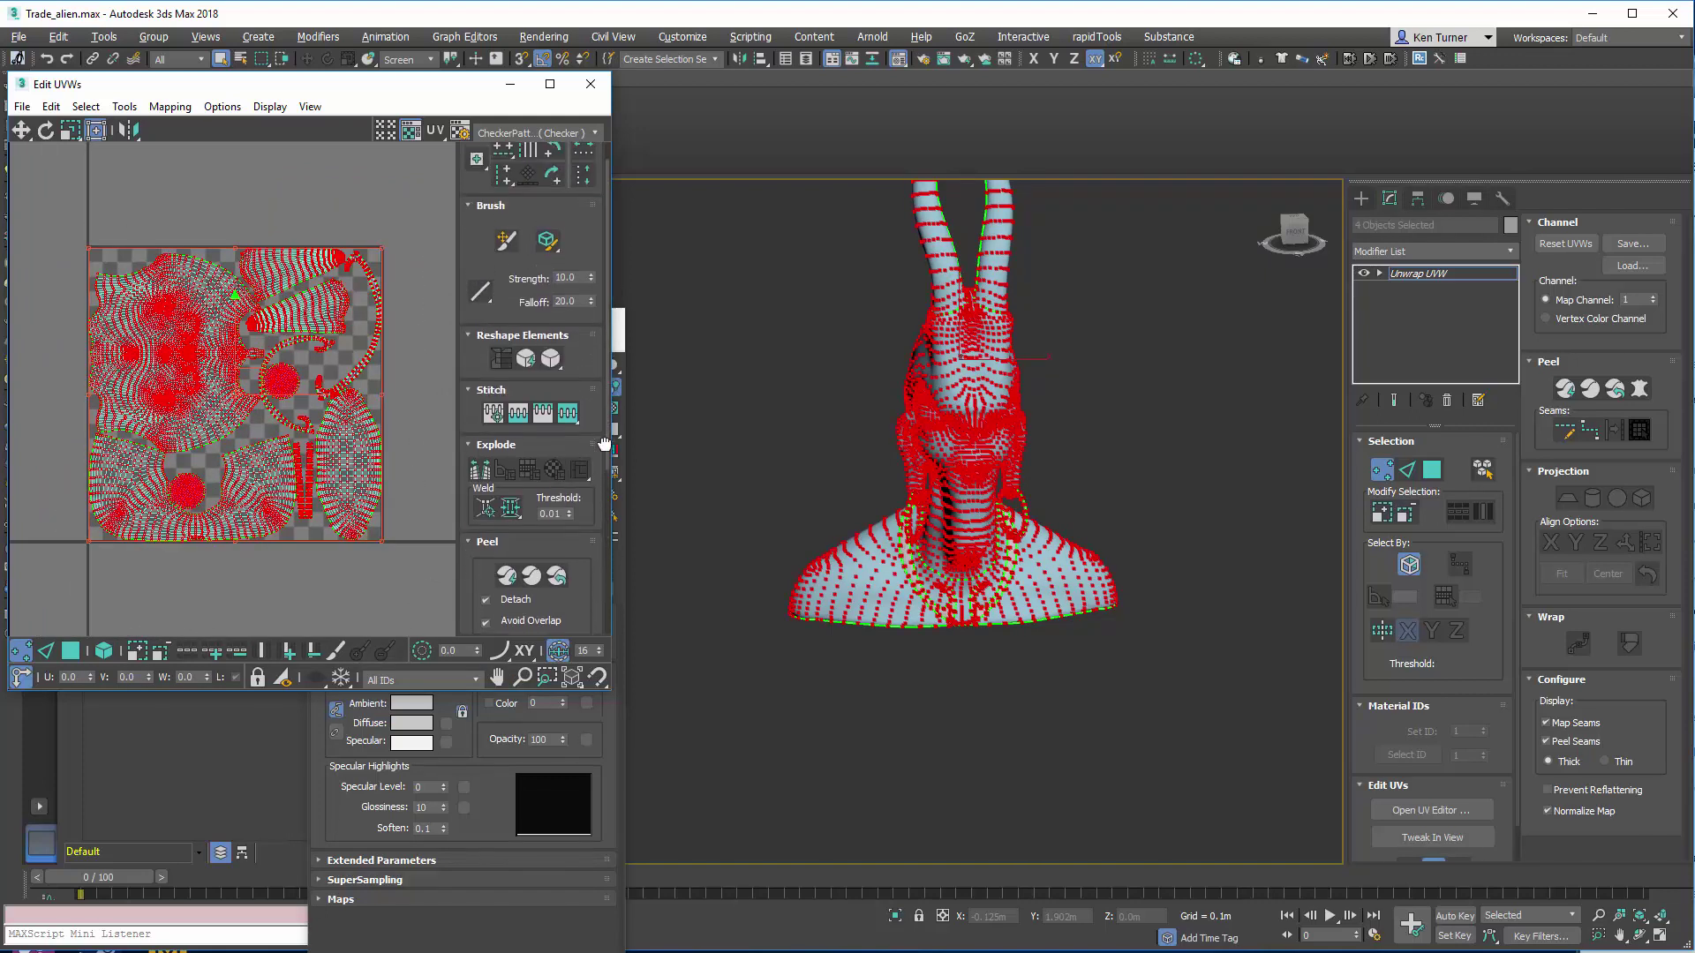
left_click(552, 174)
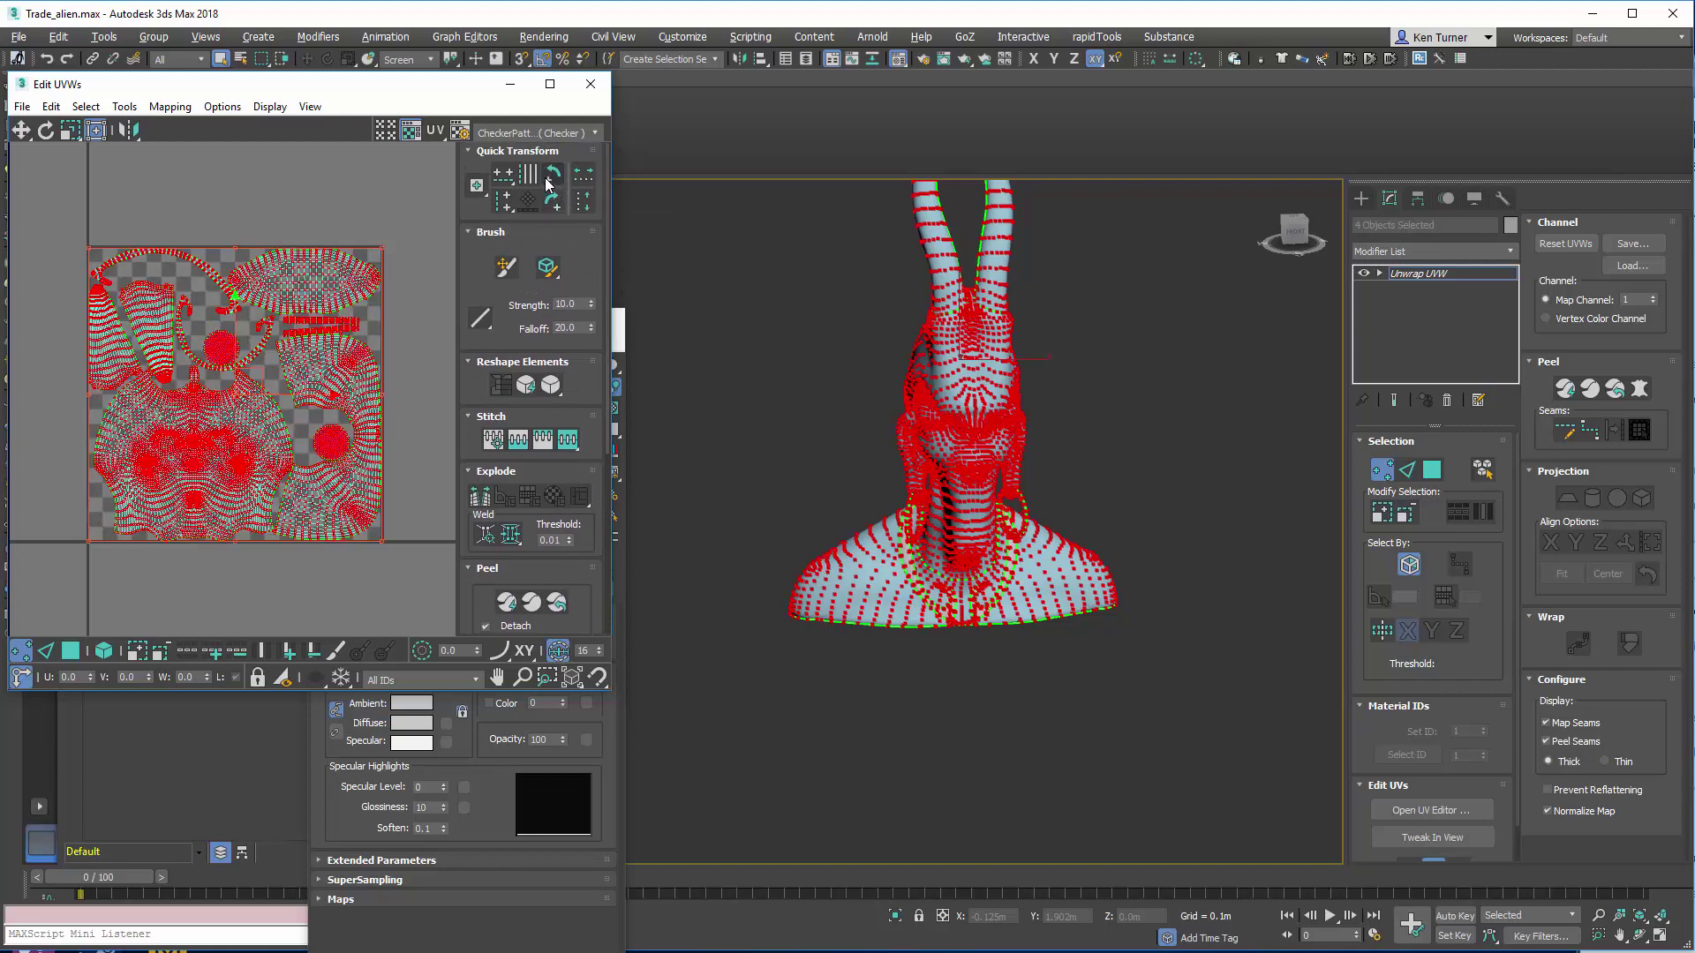
left_click(372, 210)
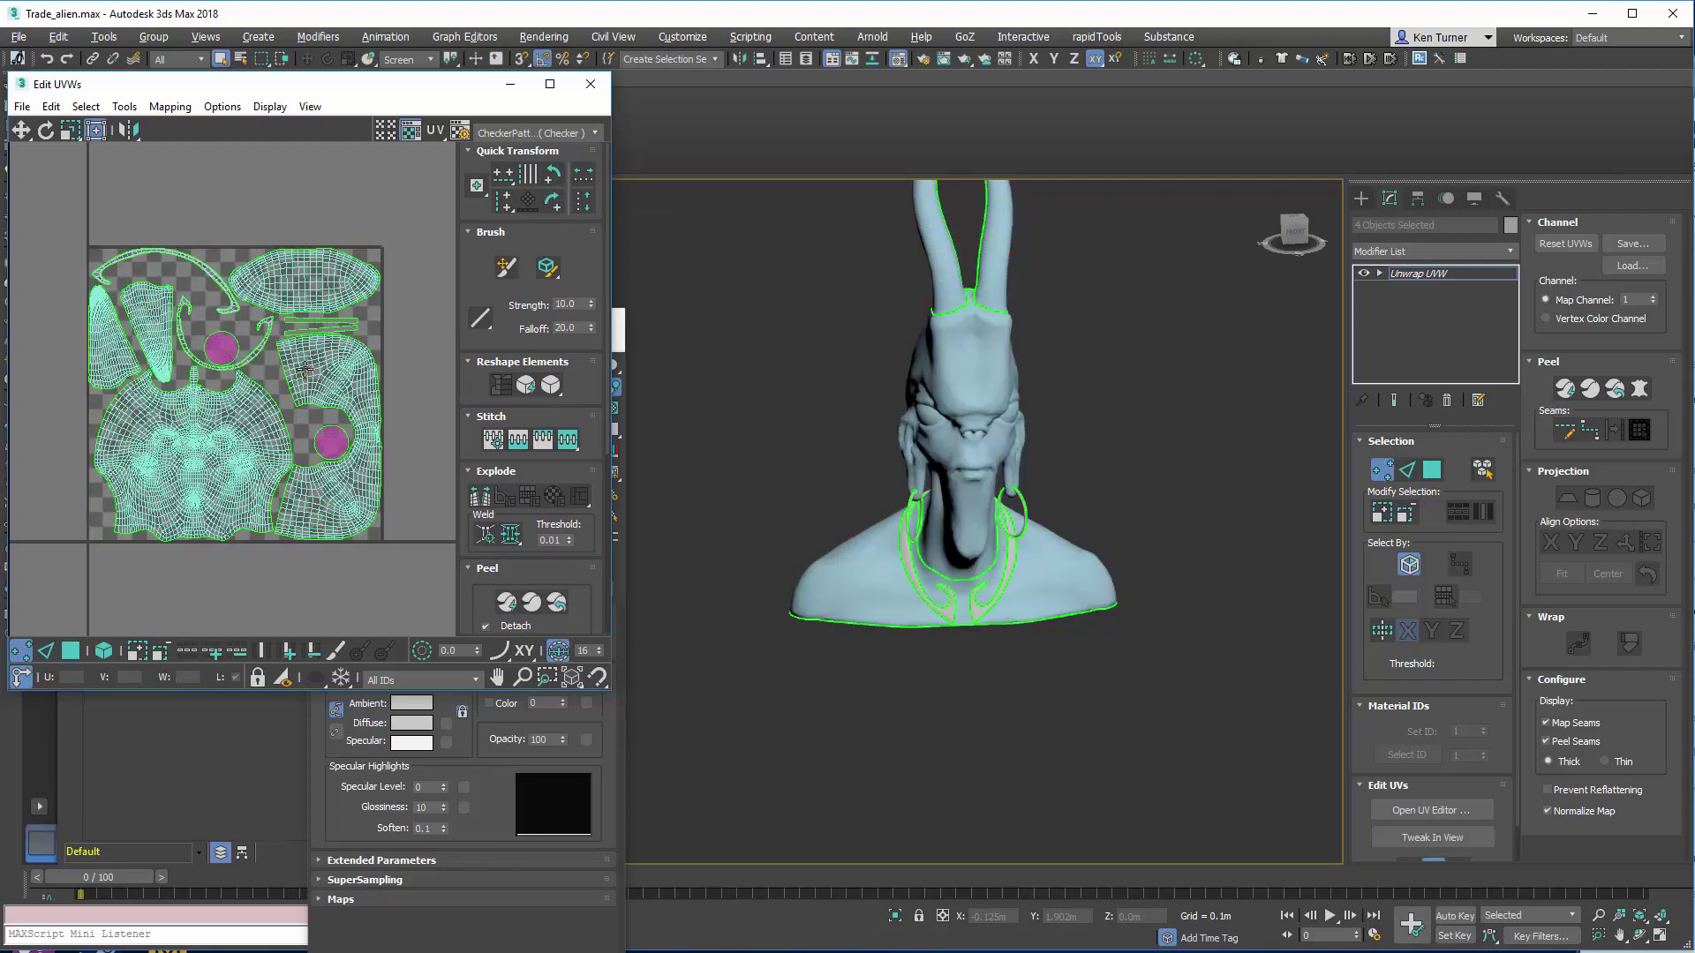
Step: Examine the packed UV shells up close and view the flat underside of the bust
scroll(303, 365, "up", 3)
scroll(220, 318, "up", 3)
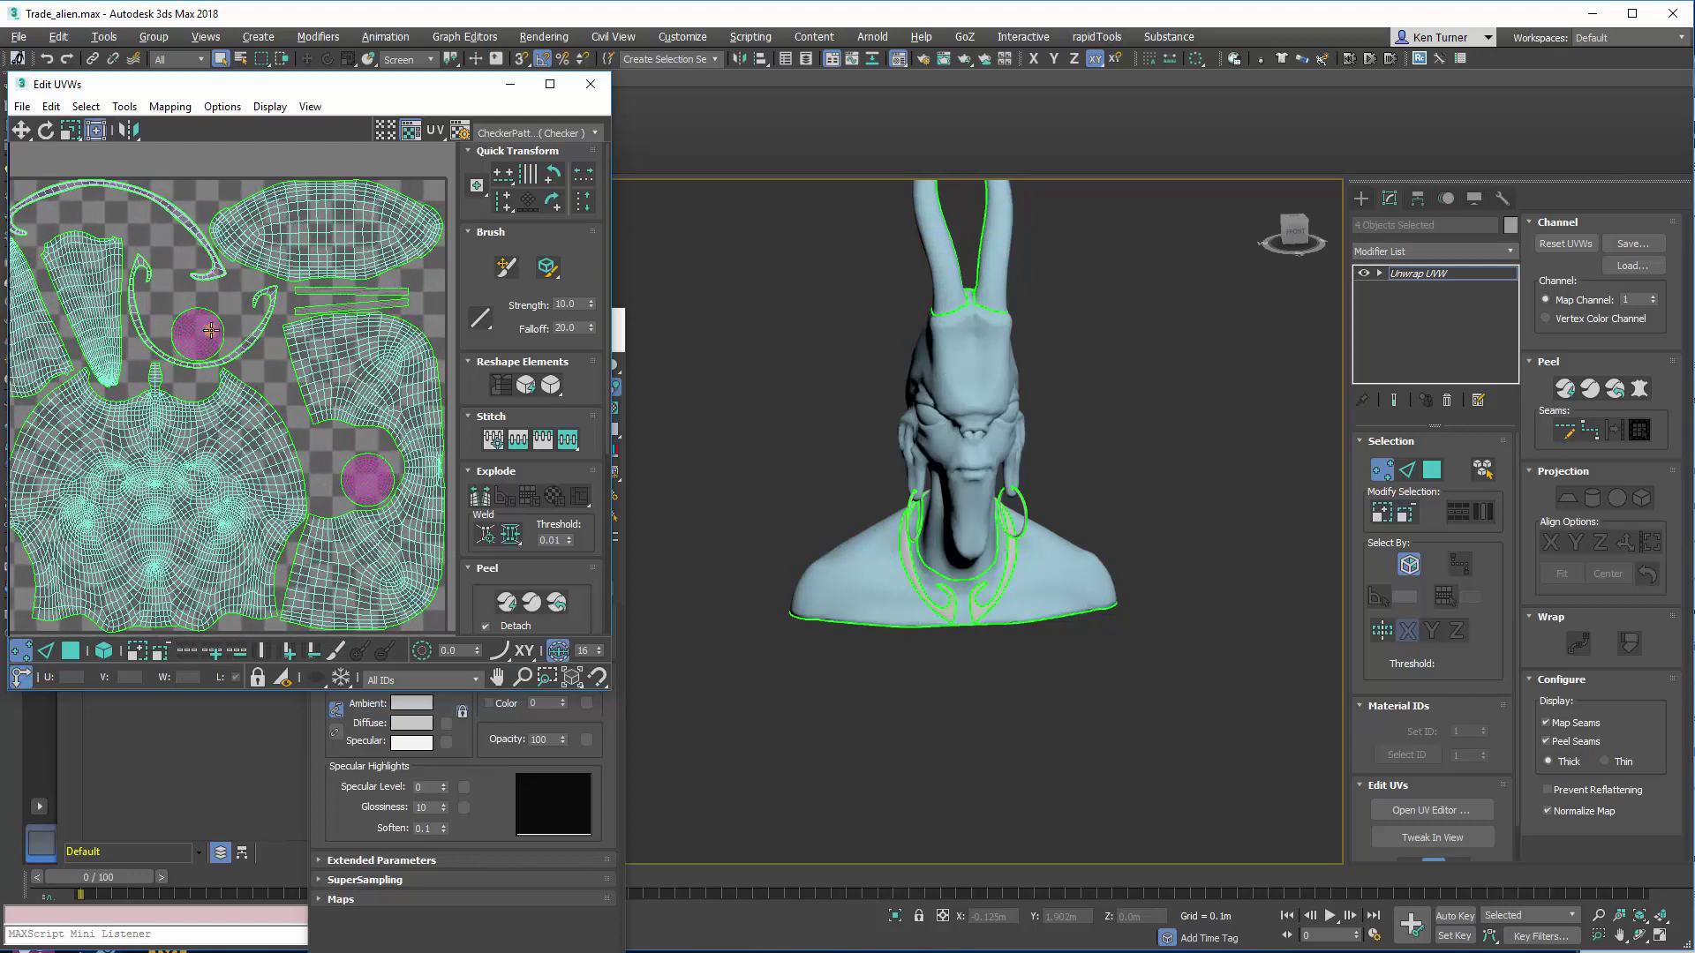
middle_click_drag(284, 399, 288, 376)
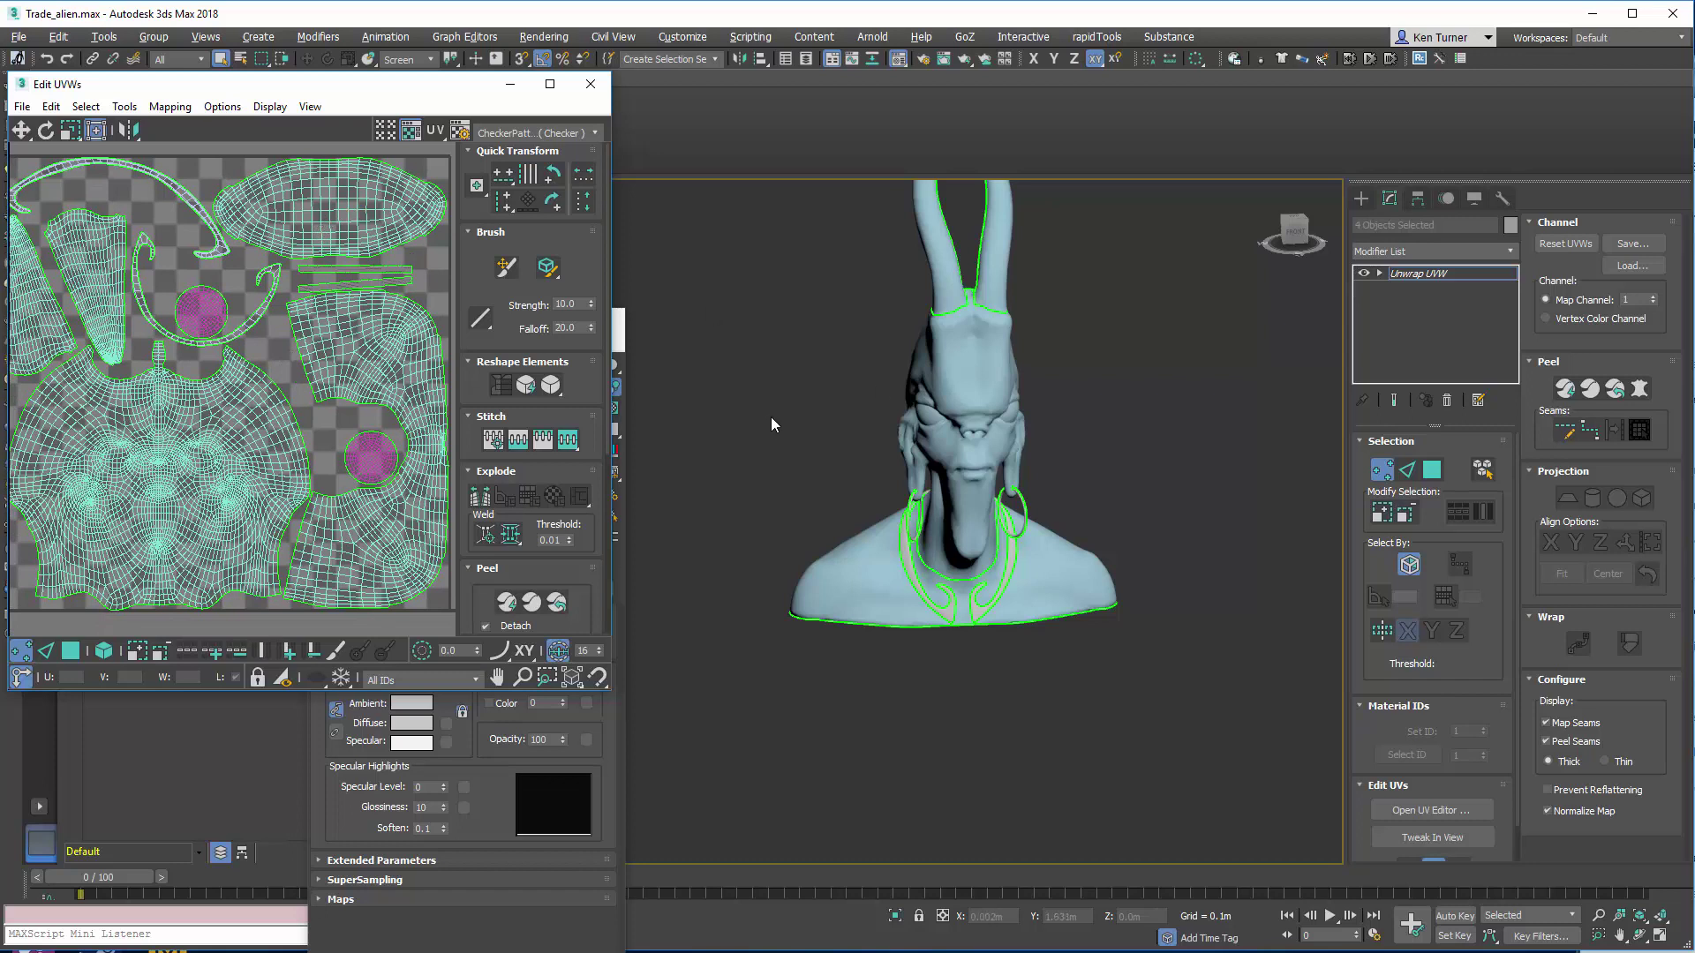
left_click(1211, 394)
left_click(1430, 468)
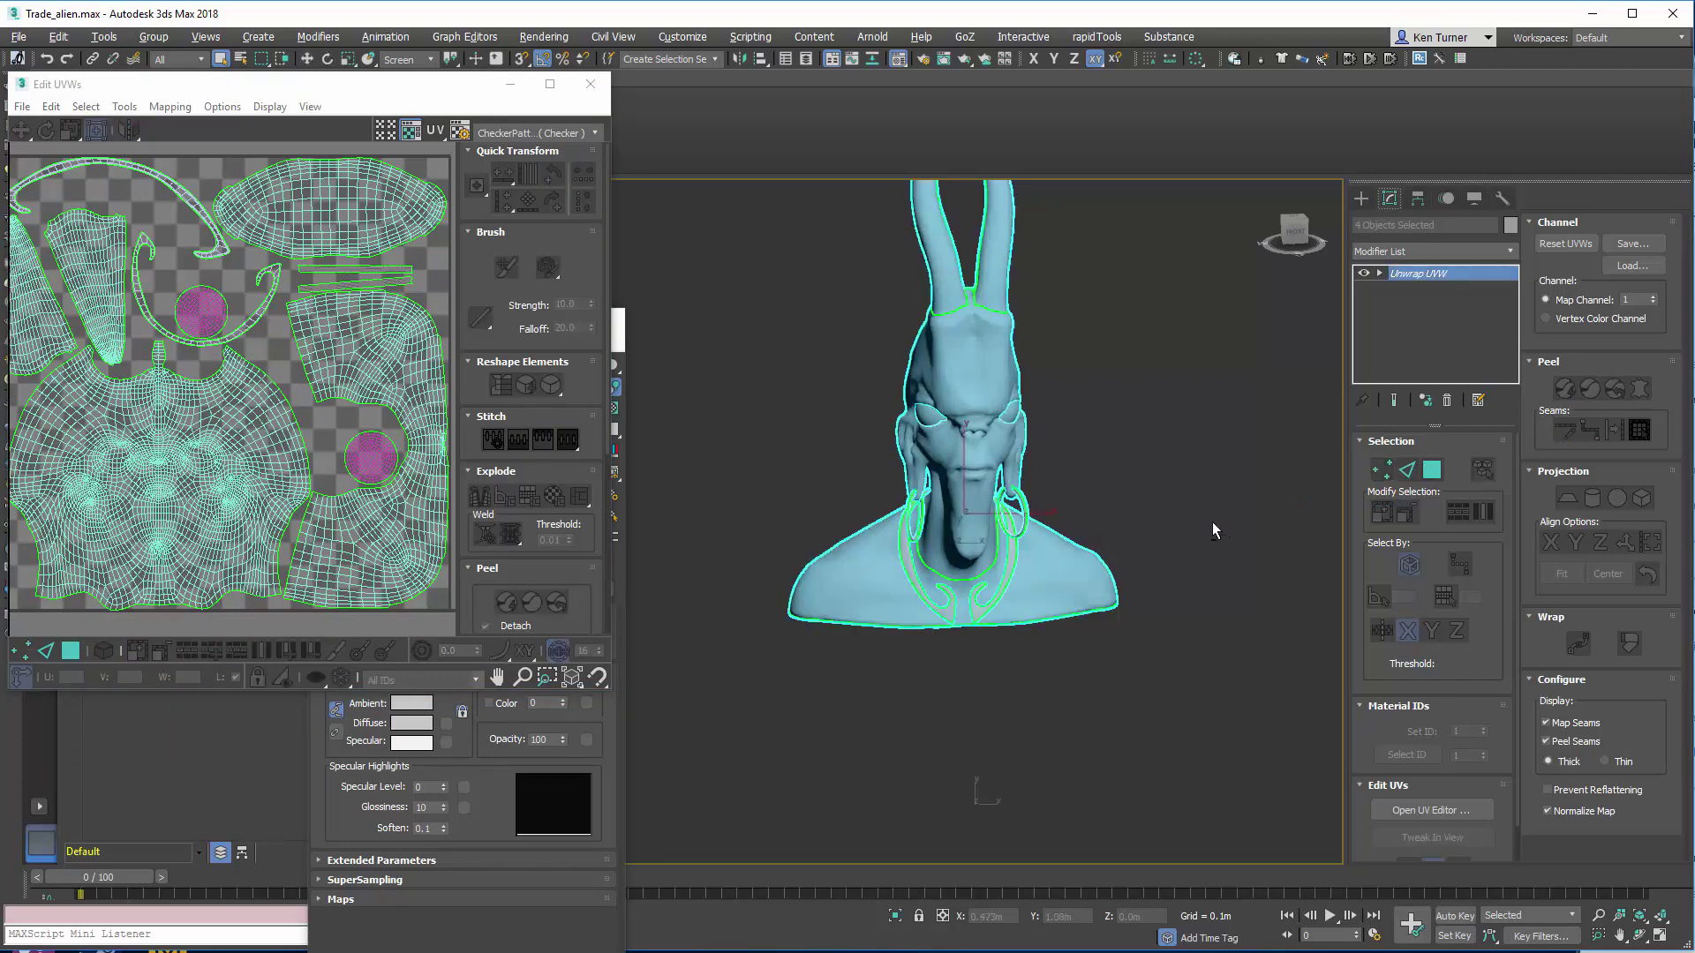
middle_click_drag(1205, 511, 1174, 465, "alt")
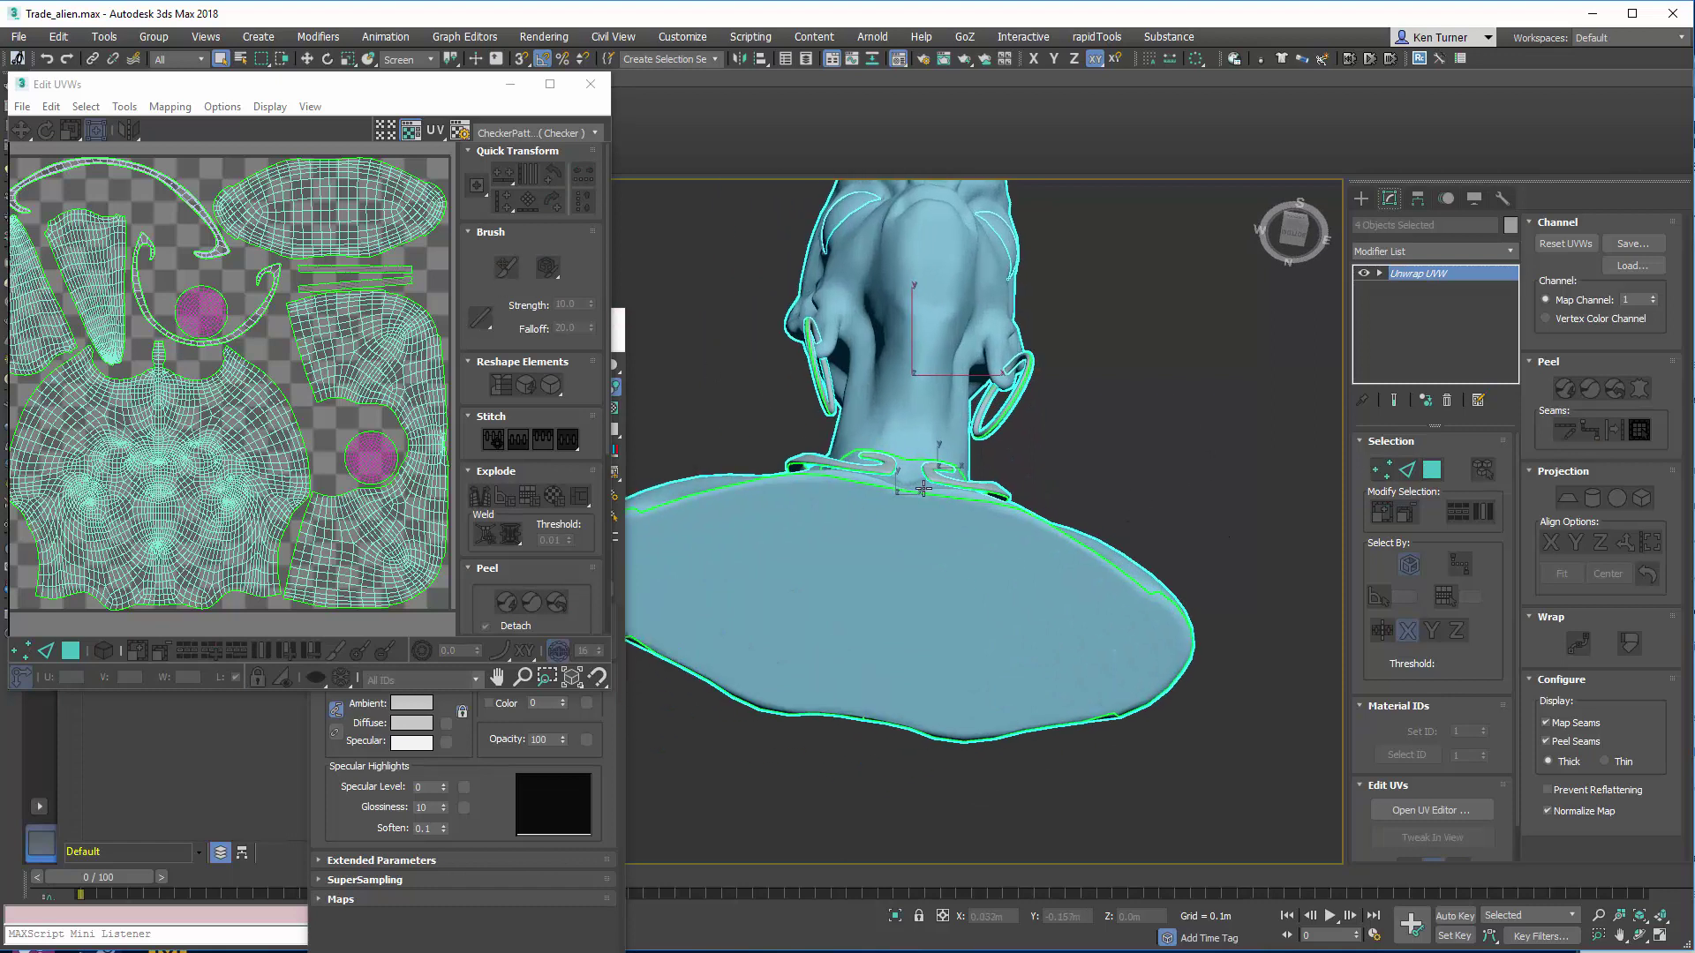
Step: Select the bust underside's oval UV shell as a whole element and scale it down into the UV square's upper-right corner
scroll(388, 230, "down", 5)
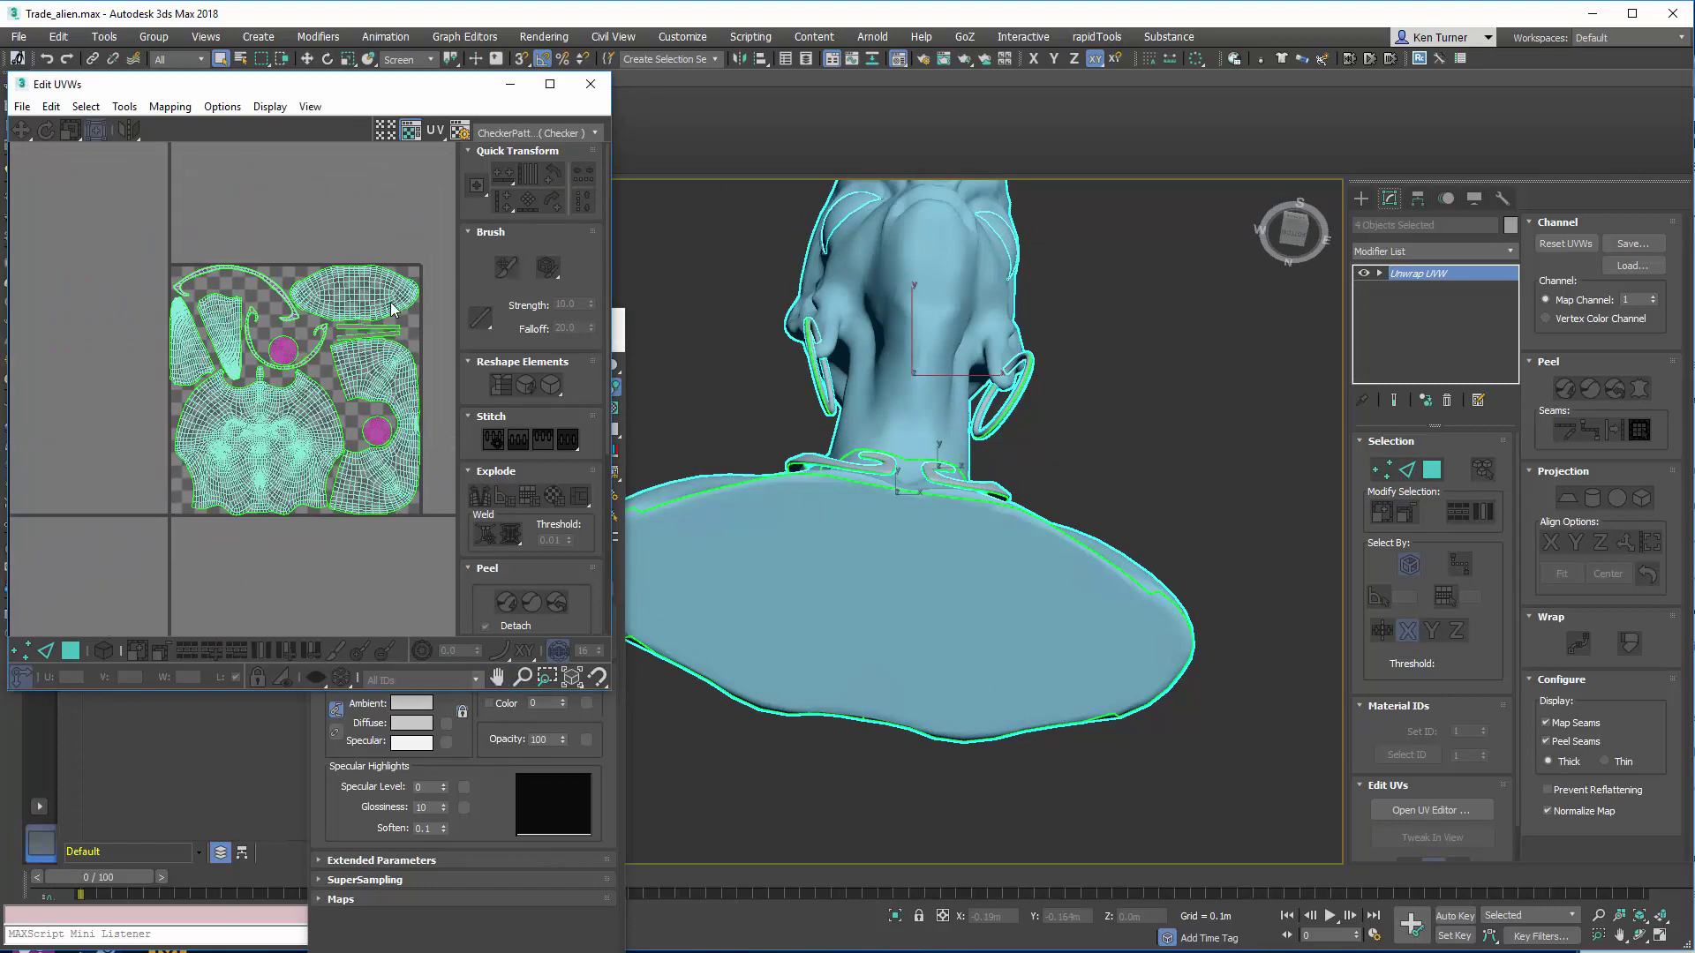
left_click(77, 650)
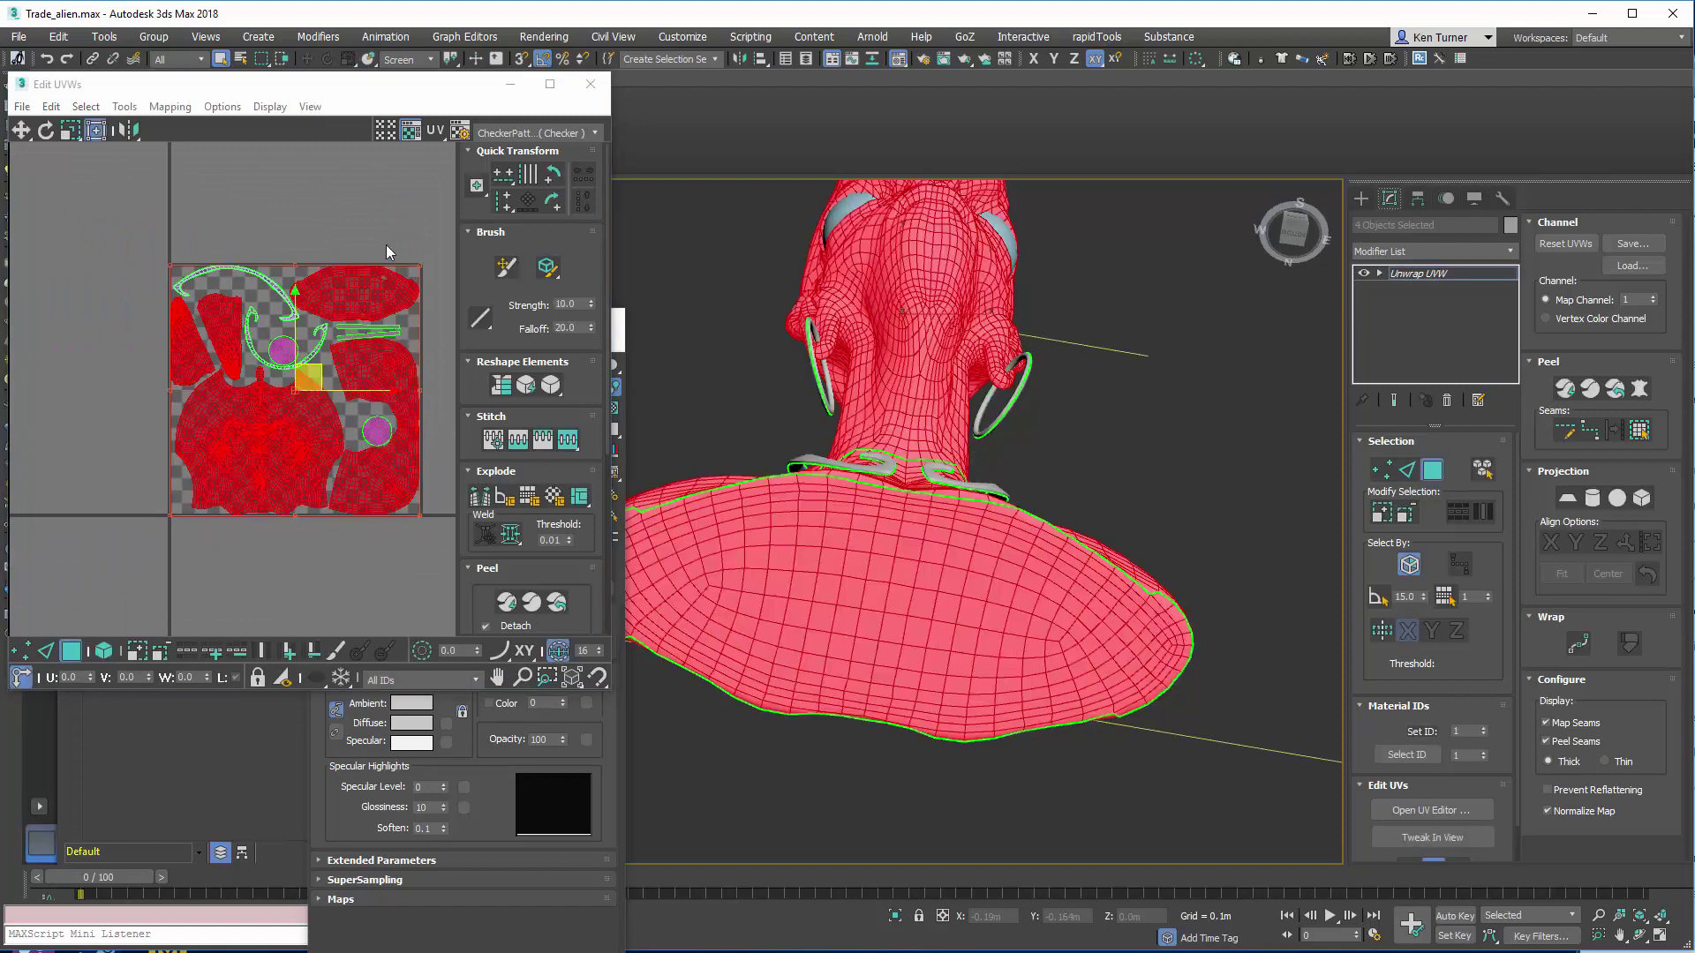
left_click(389, 233)
left_click(105, 651)
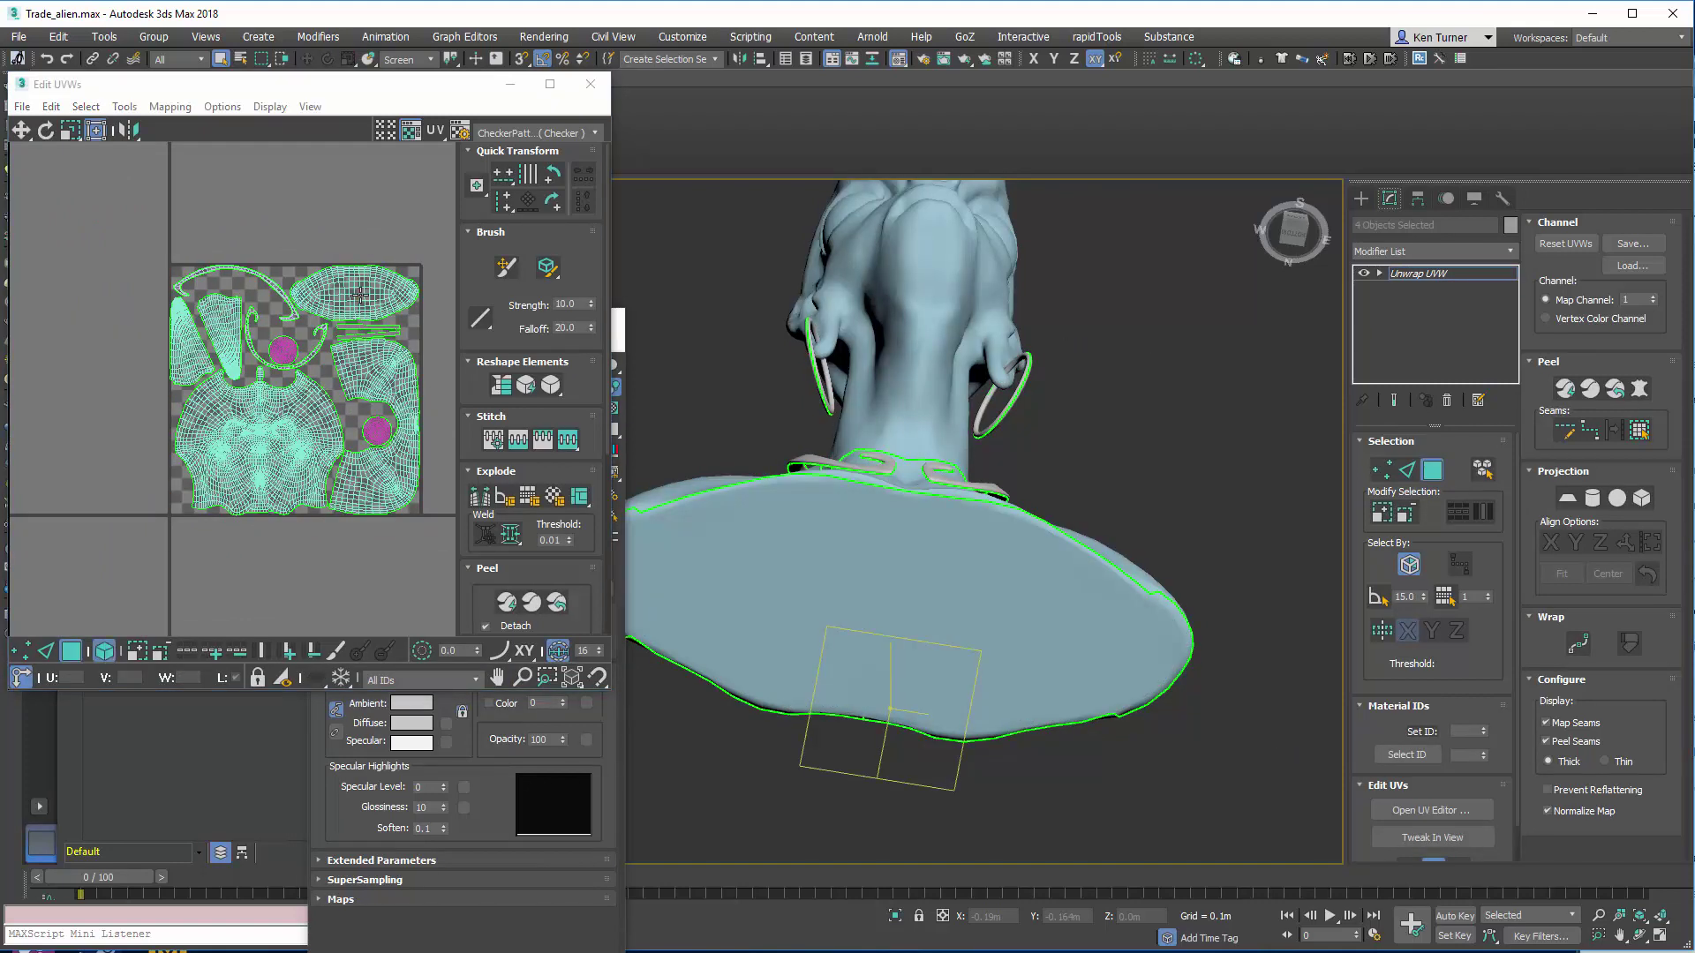
left_click(360, 294)
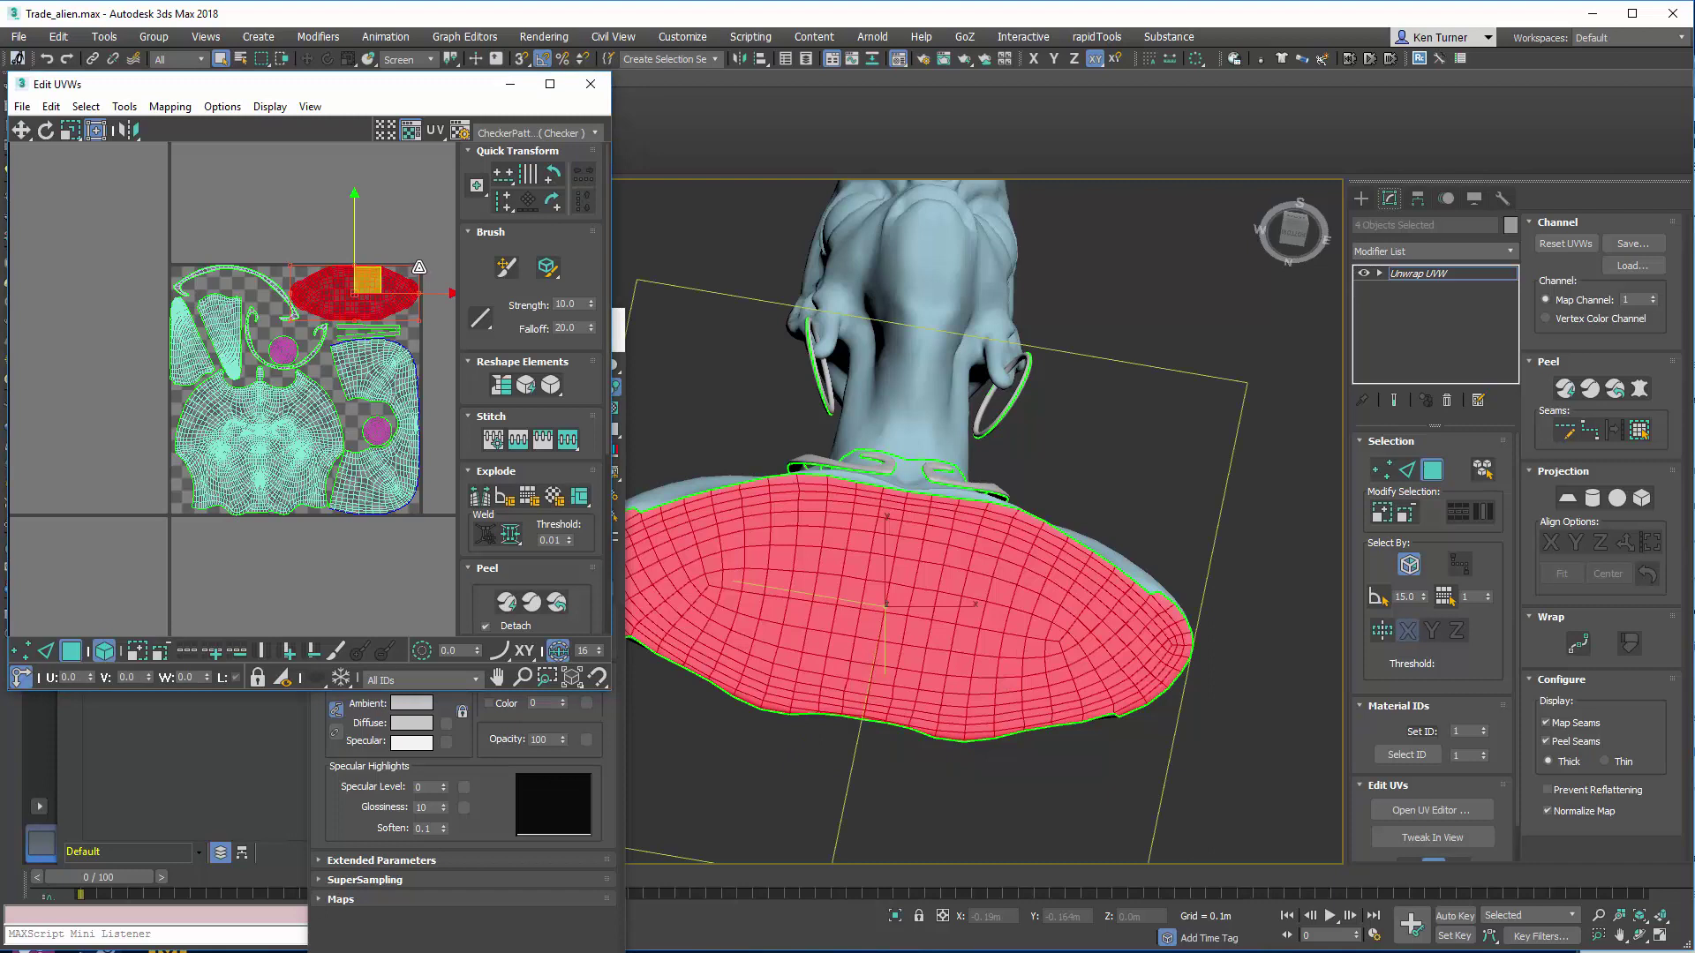
mouse_move(419, 266)
left_mouse_down()
mouse_move(336, 300)
mouse_move(406, 280)
left_mouse_up()
left_click(333, 304)
scroll(380, 340, "up", 1)
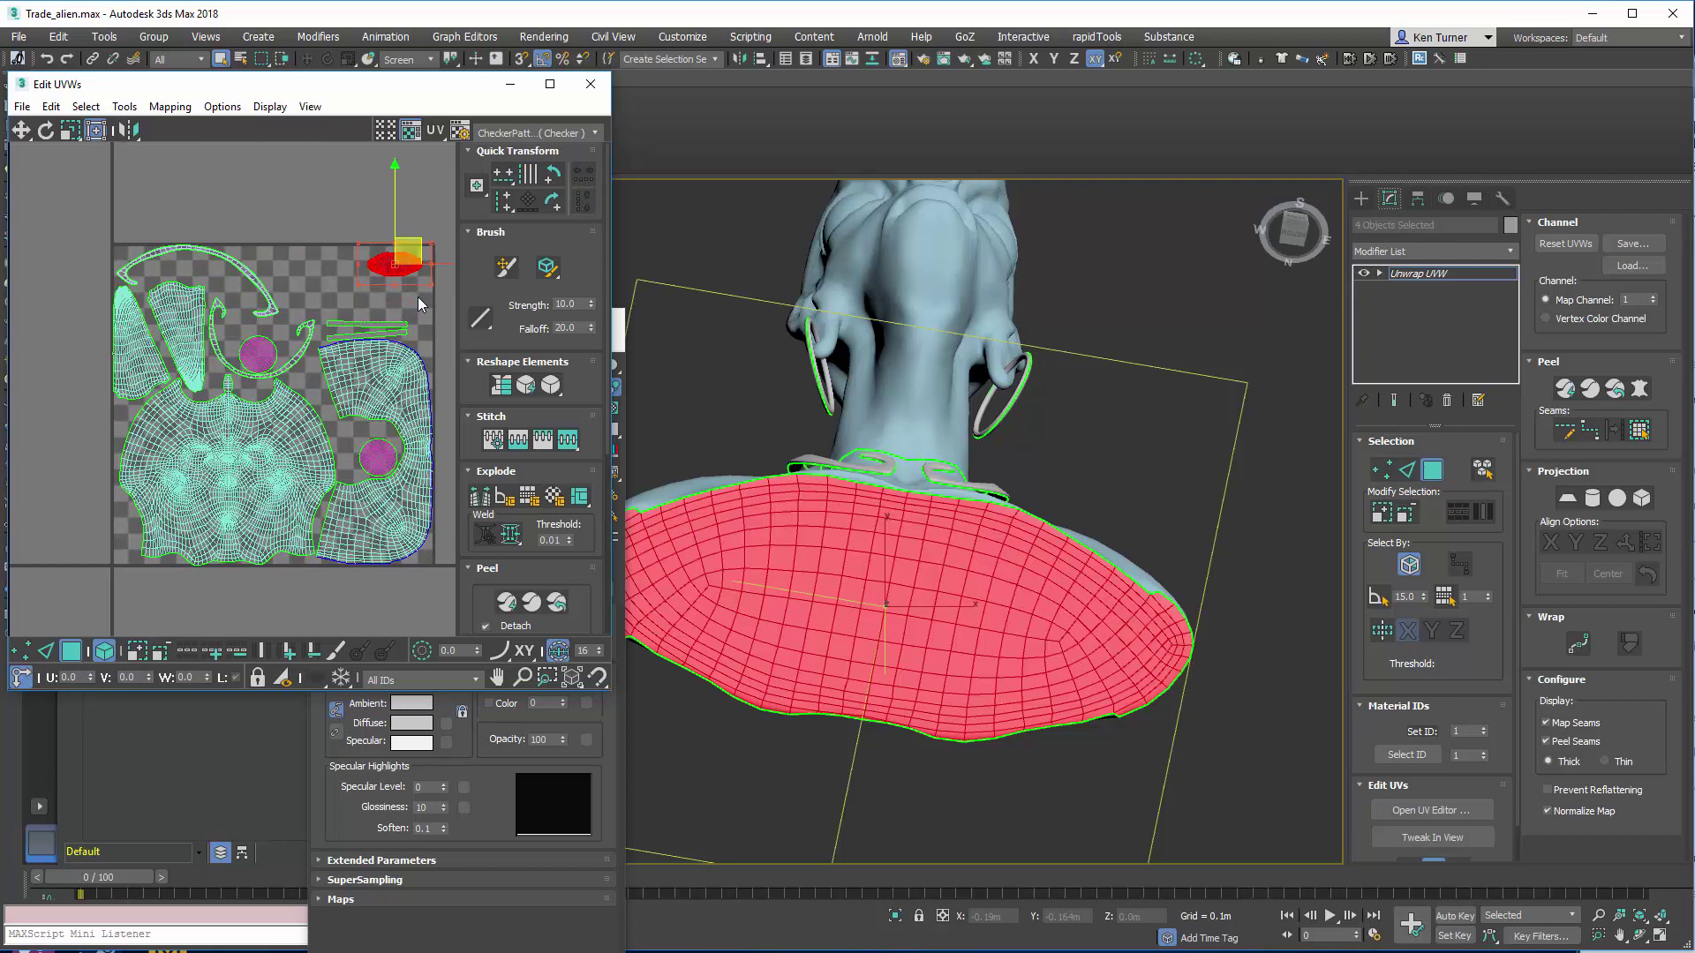
Step: Scale up the UV shells slightly relative to the small underside oval, leaving the oval at its size, and clear the selection
scroll(198, 258, "down", 2)
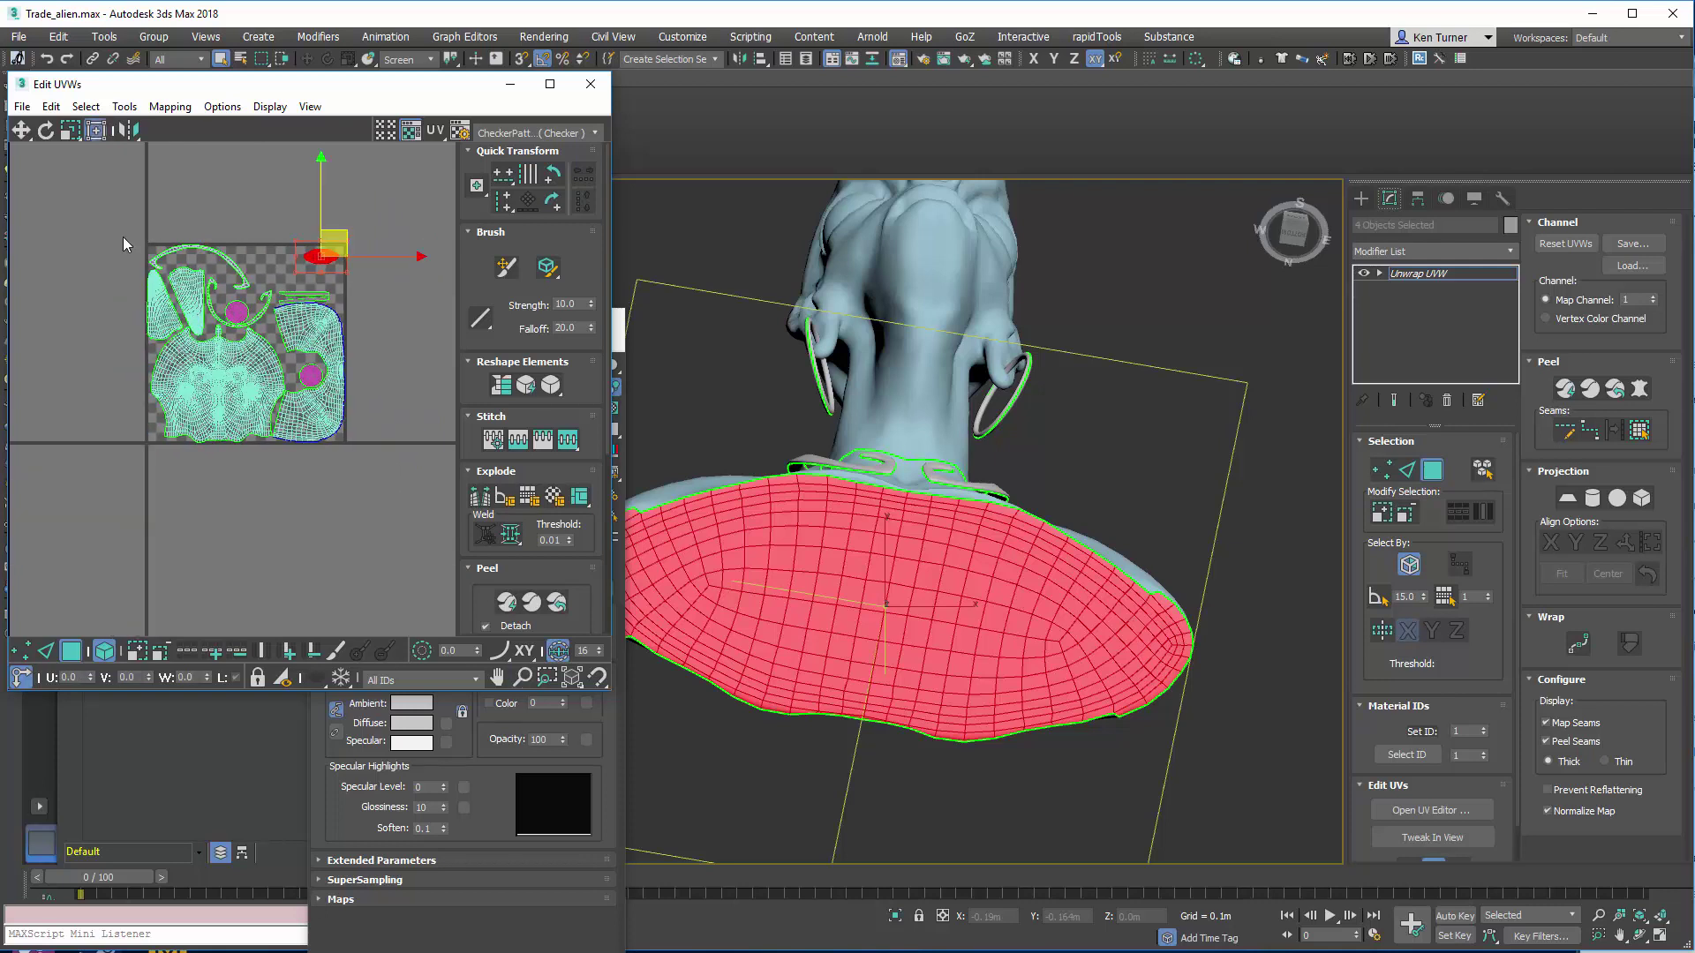
left_click_drag(120, 248, 293, 443)
left_click_drag(346, 245, 360, 233)
left_click(409, 253)
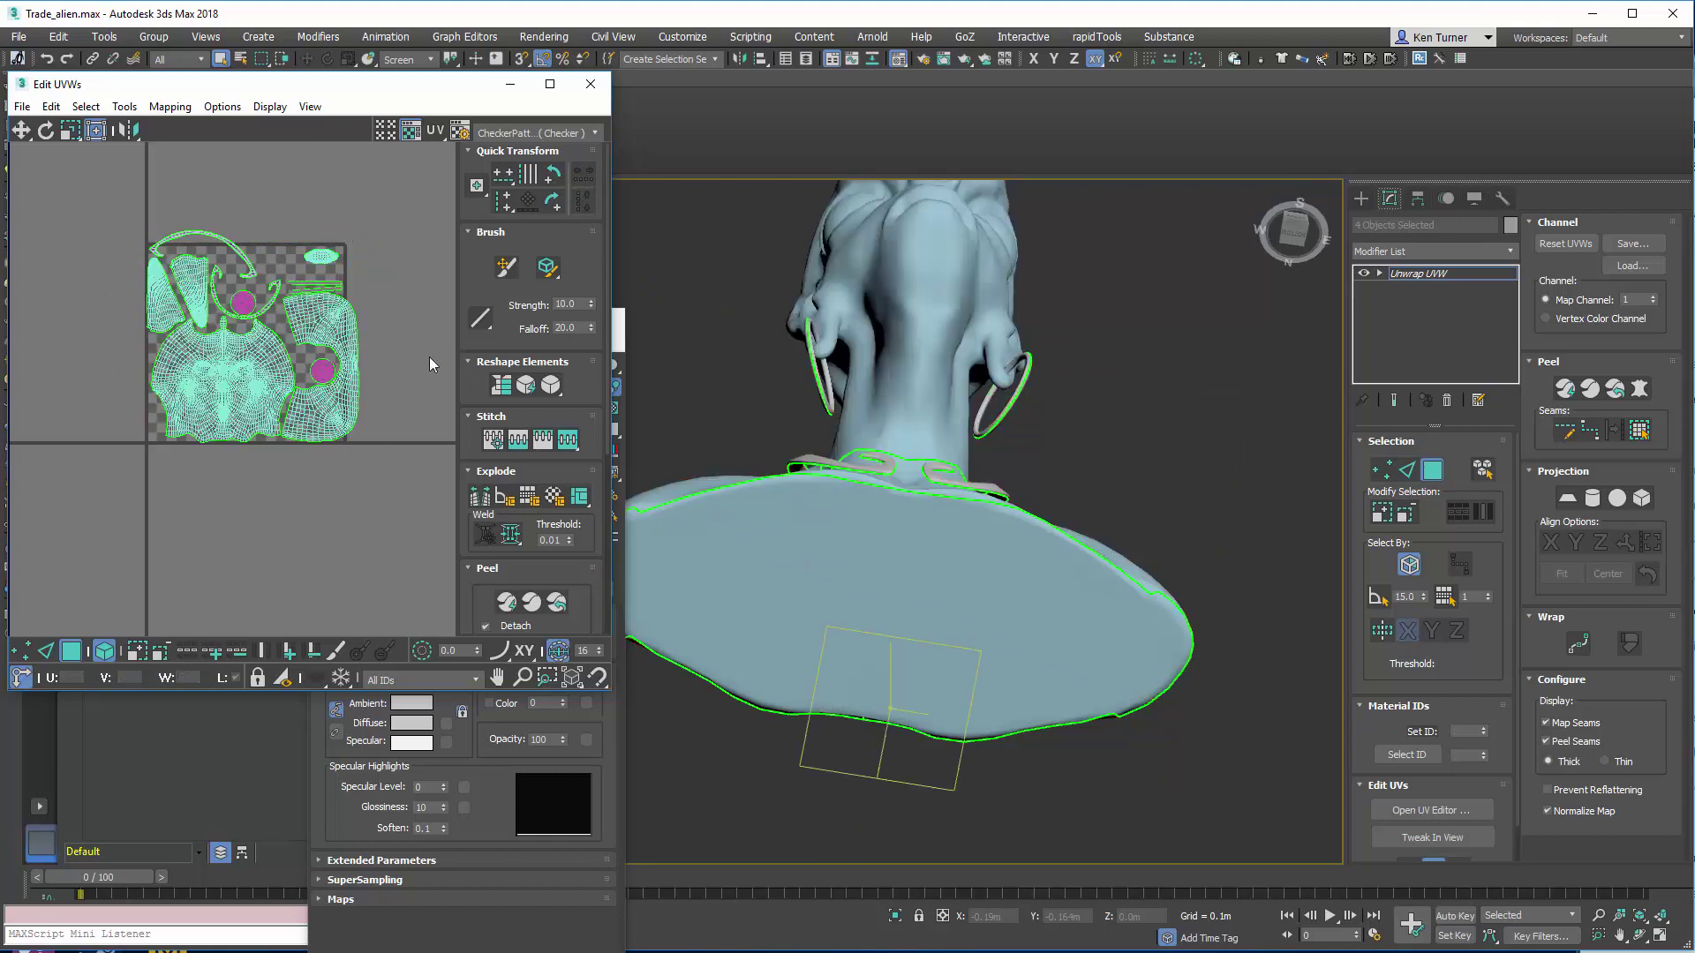
Step: Turn off Rescale and repack all the UV shells into the UV square, keeping Rotate on and a padding of 0.002
scroll(593, 528, "down", 5)
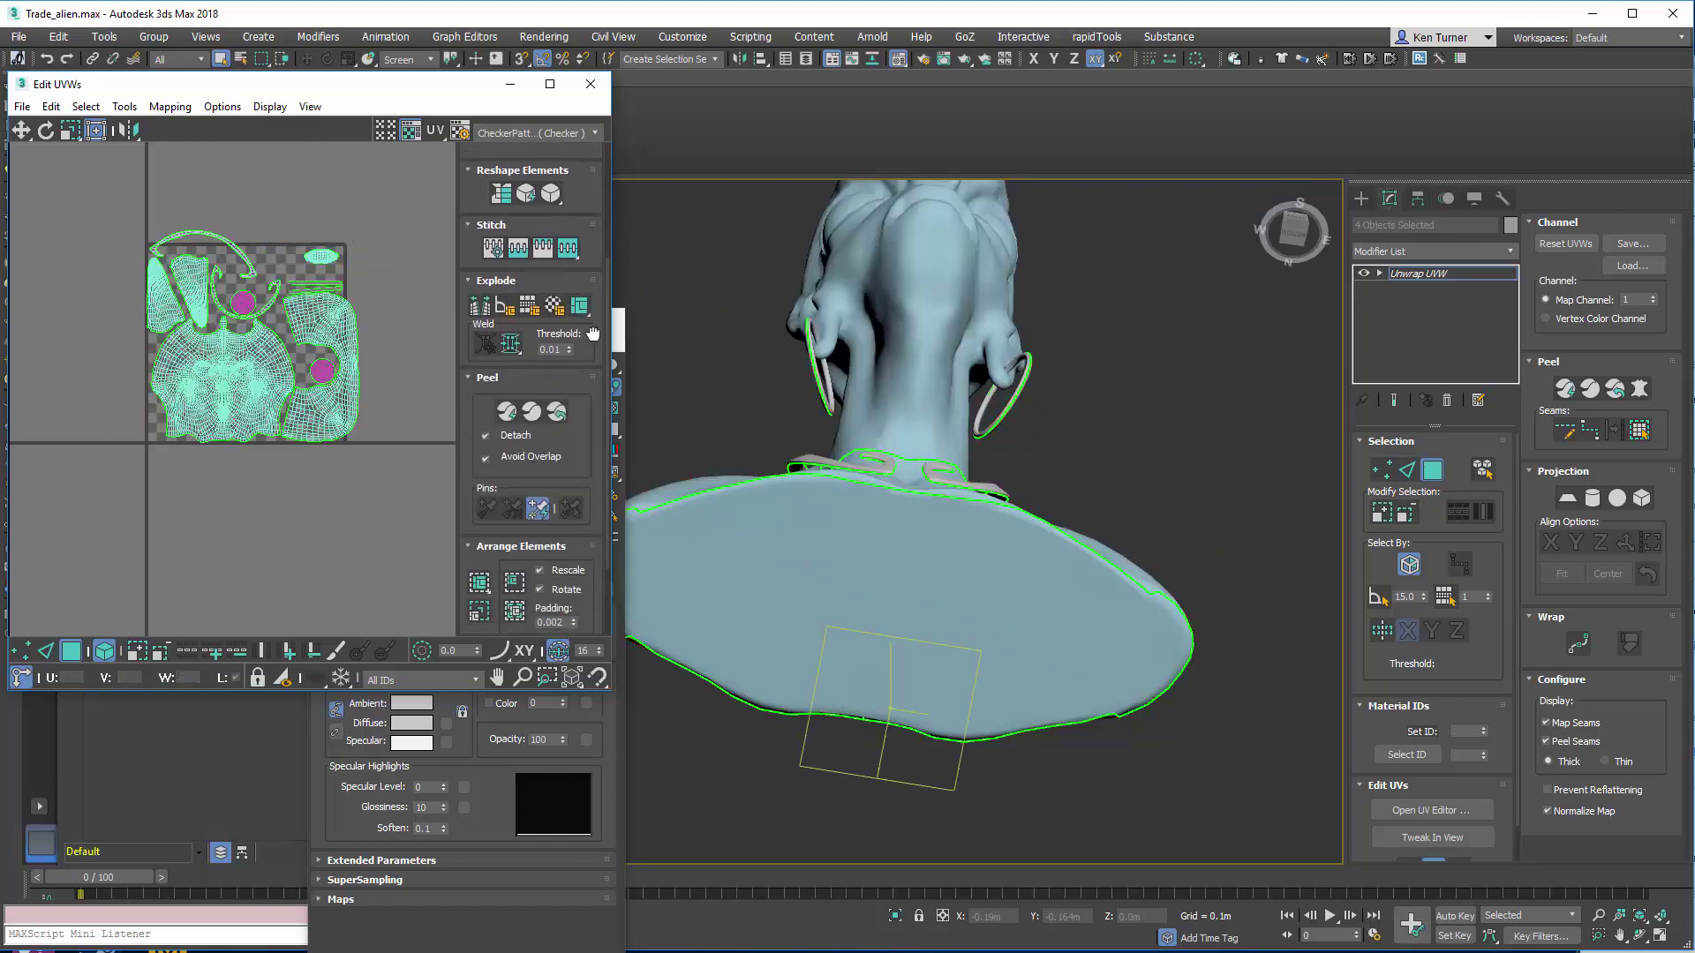
left_click(539, 491)
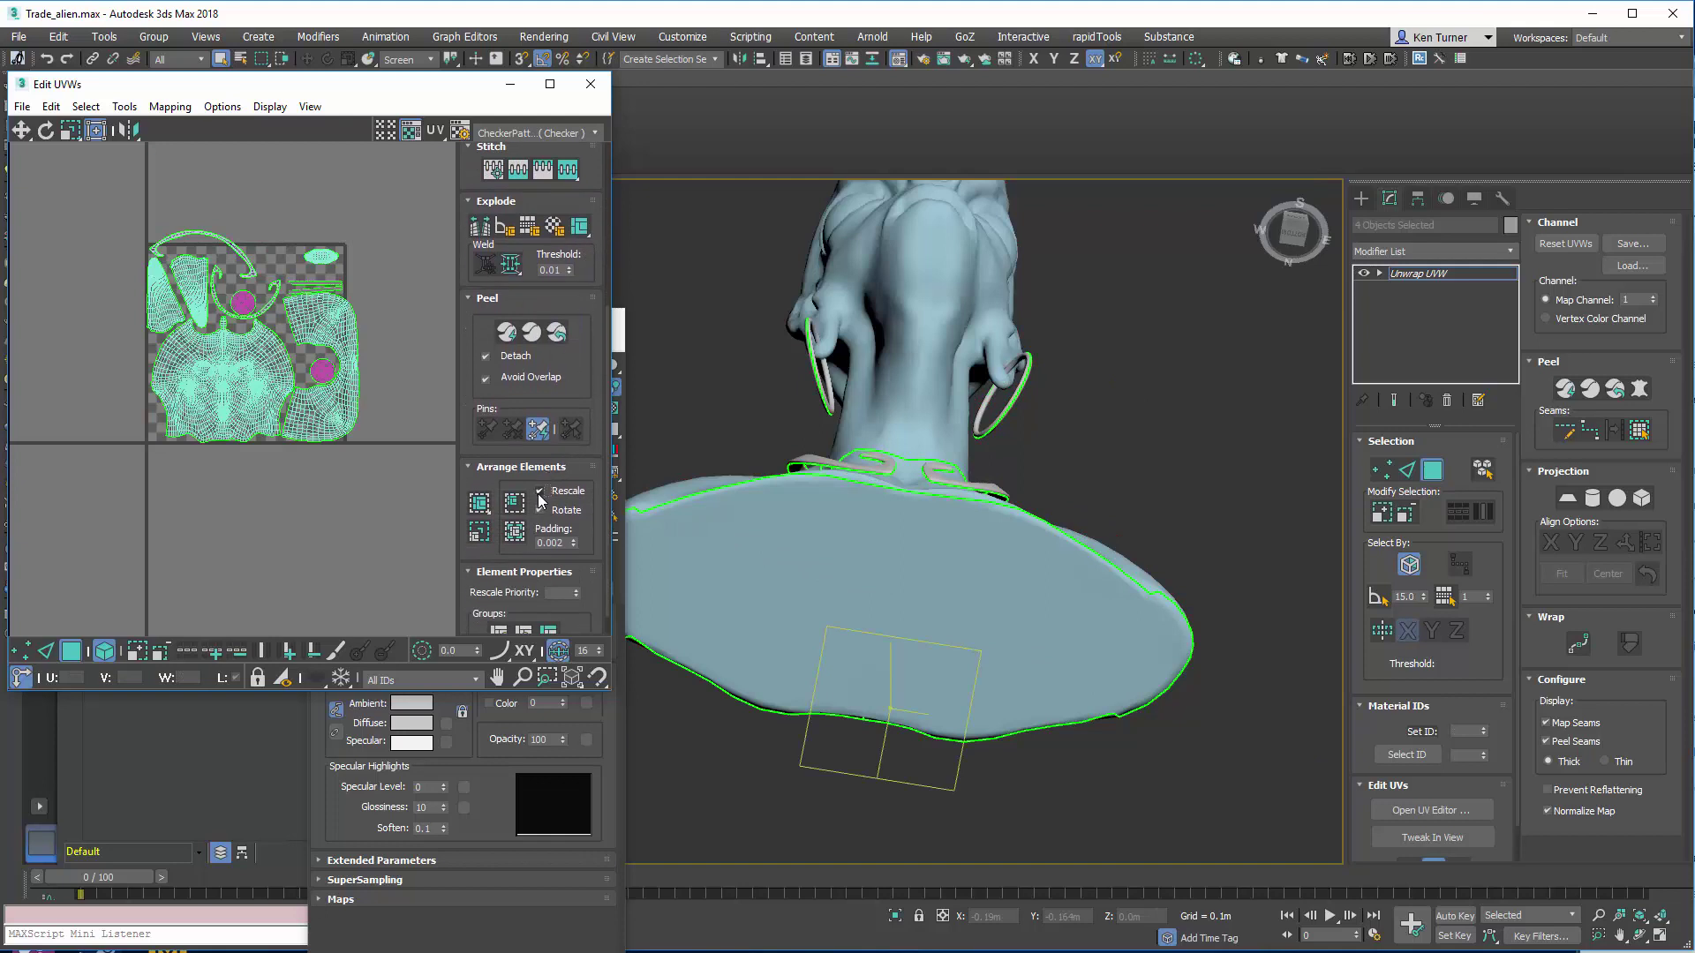
left_click(515, 534)
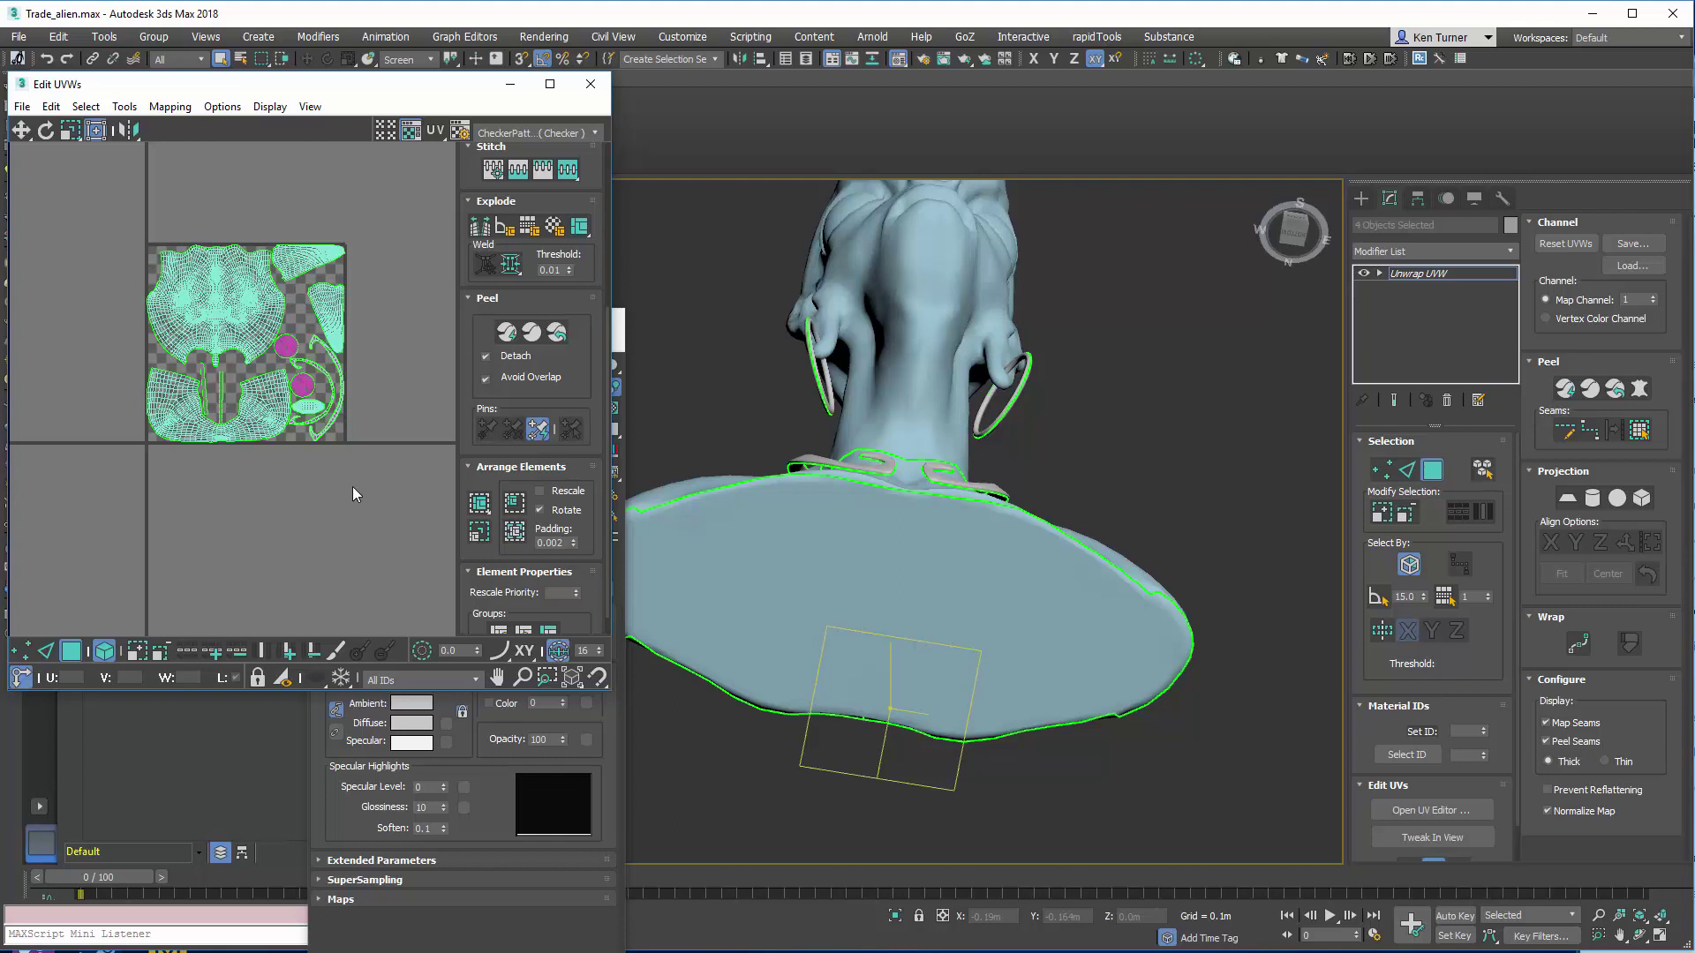
scroll(353, 487, "up", 4)
middle_click_drag(342, 323, 384, 329)
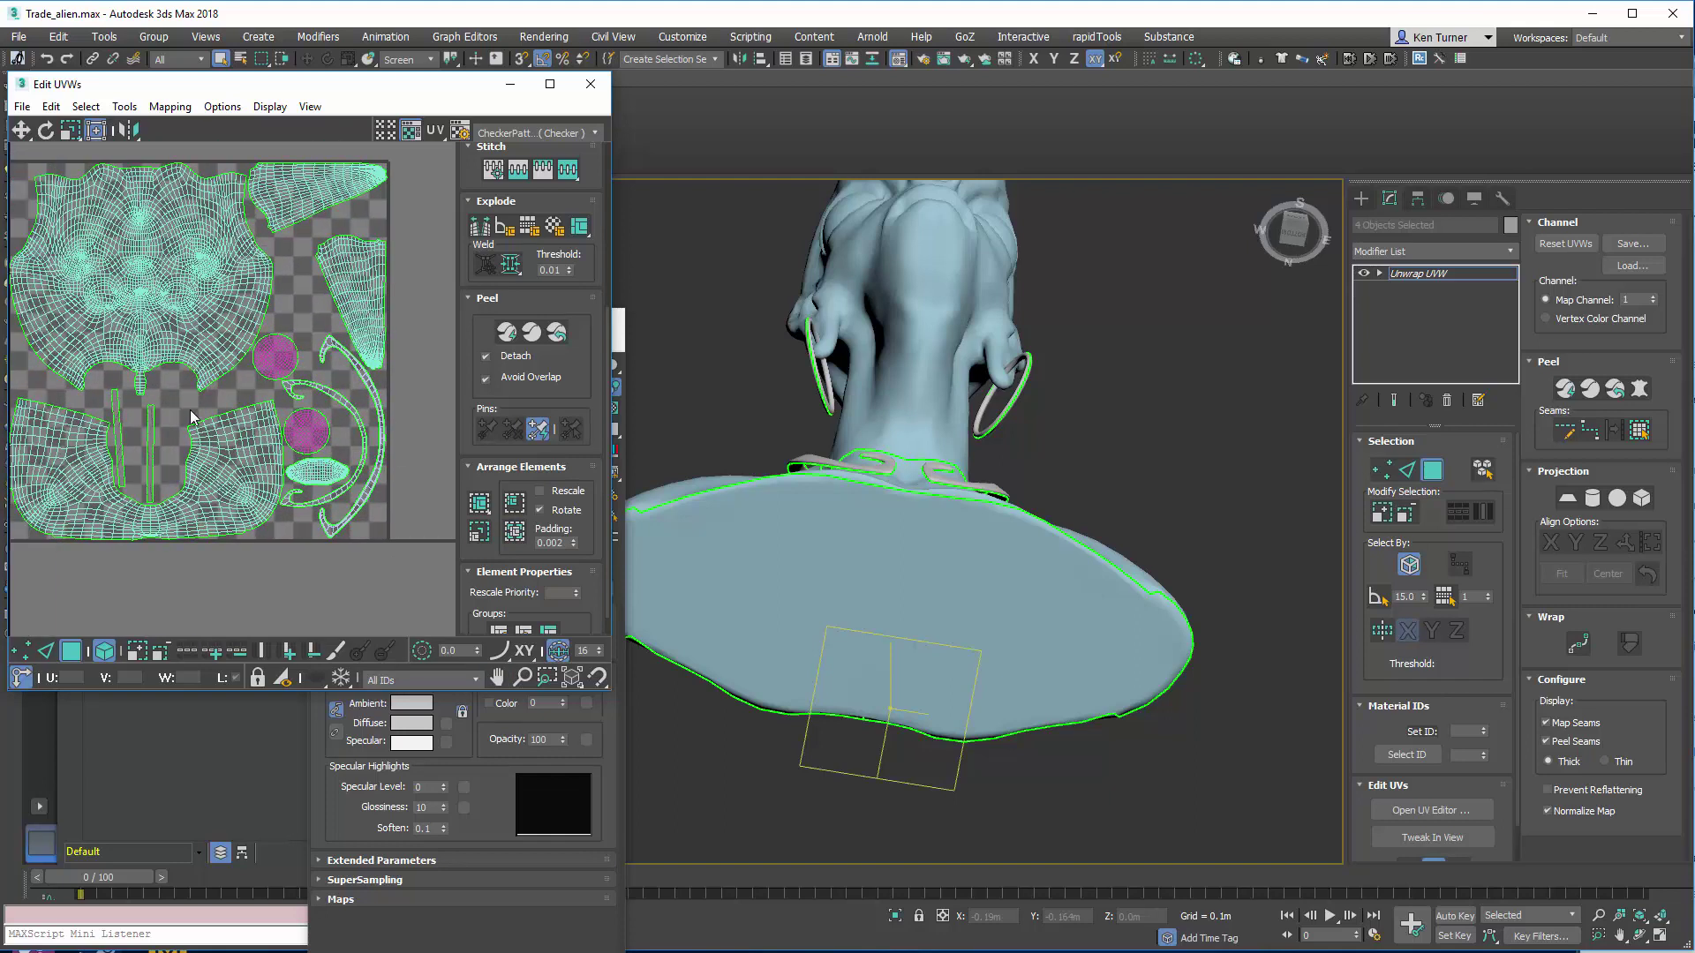
scroll(196, 406, "up", 1)
middle_click_drag(199, 390, 218, 481)
scroll(231, 364, "down", 4)
Step: Rotate the entire repacked UV layout 180 degrees clockwise in two 90-degree turns and clear the selection
left_click_drag(58, 263, 388, 559)
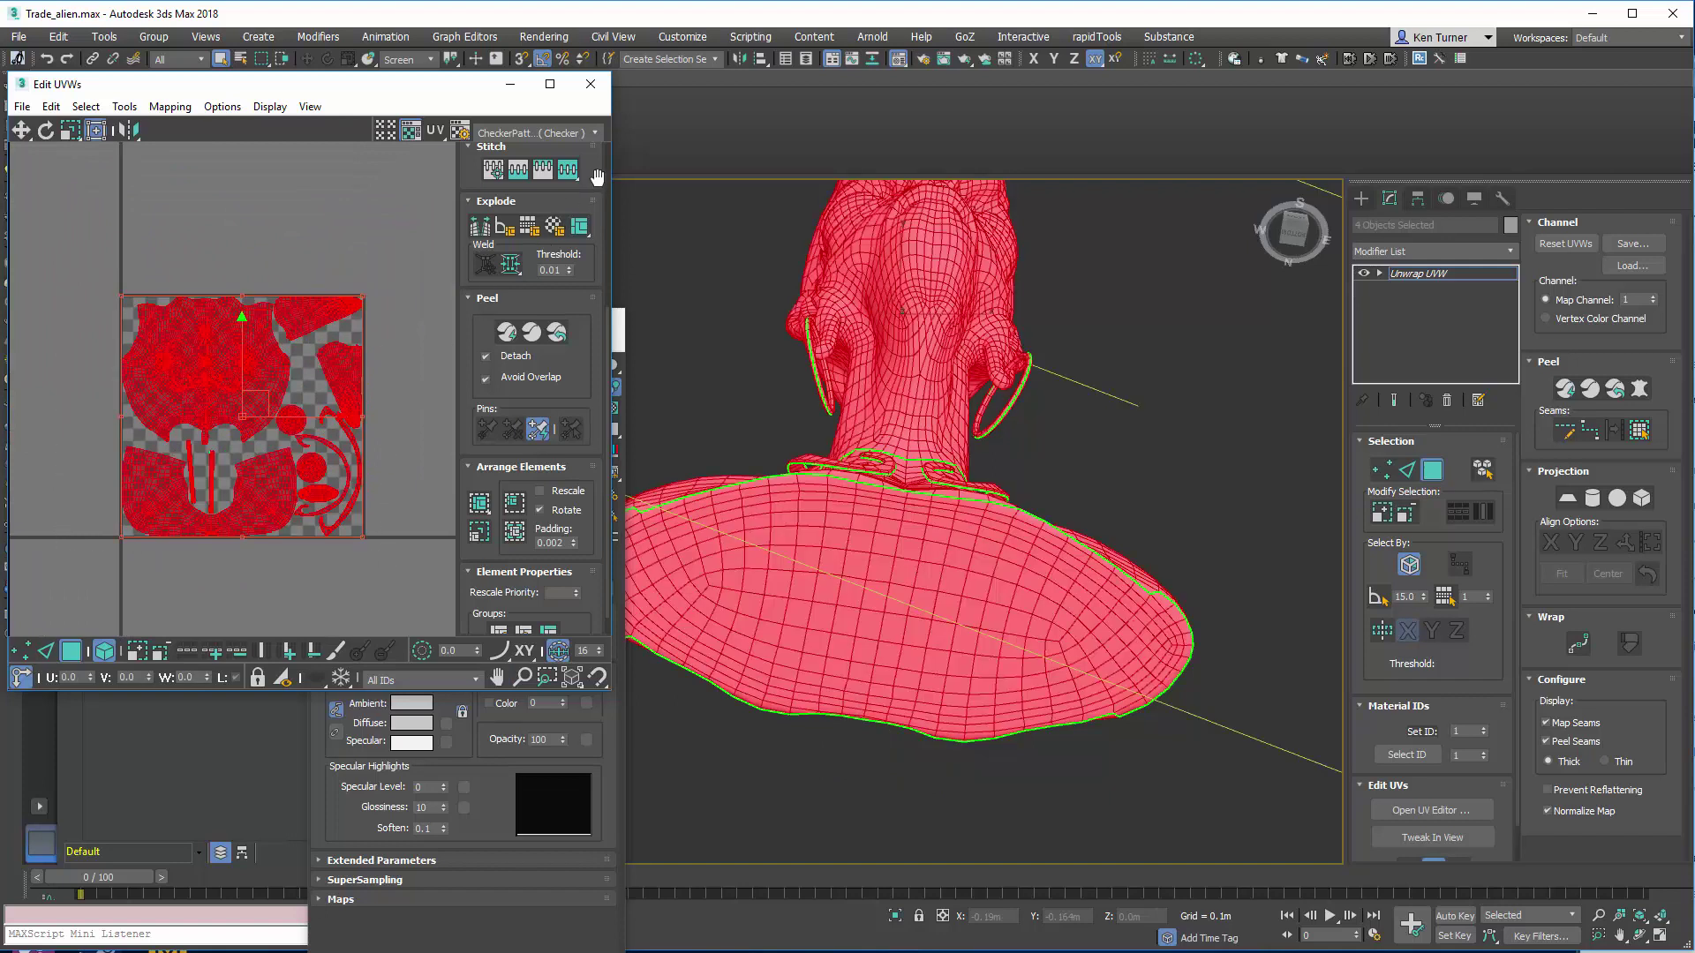
scroll(596, 180, "up", 5)
left_click(553, 200)
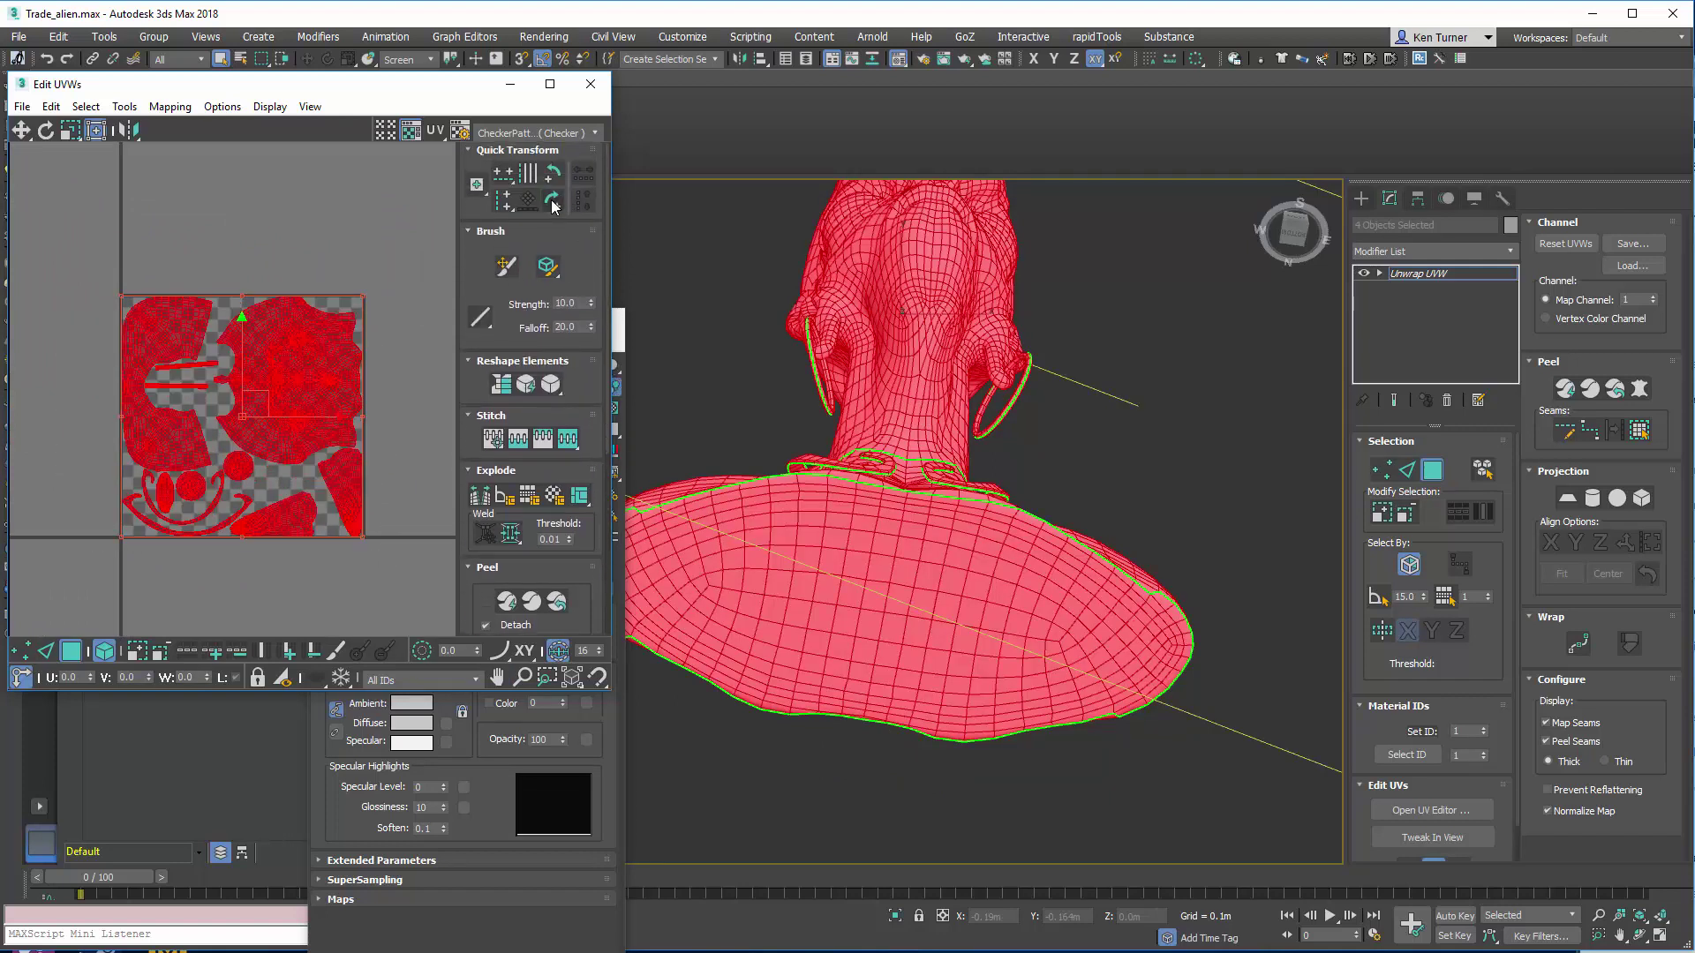
left_click(553, 201)
left_click(418, 365)
scroll(389, 441, "up", 3)
scroll(173, 357, "up", 2)
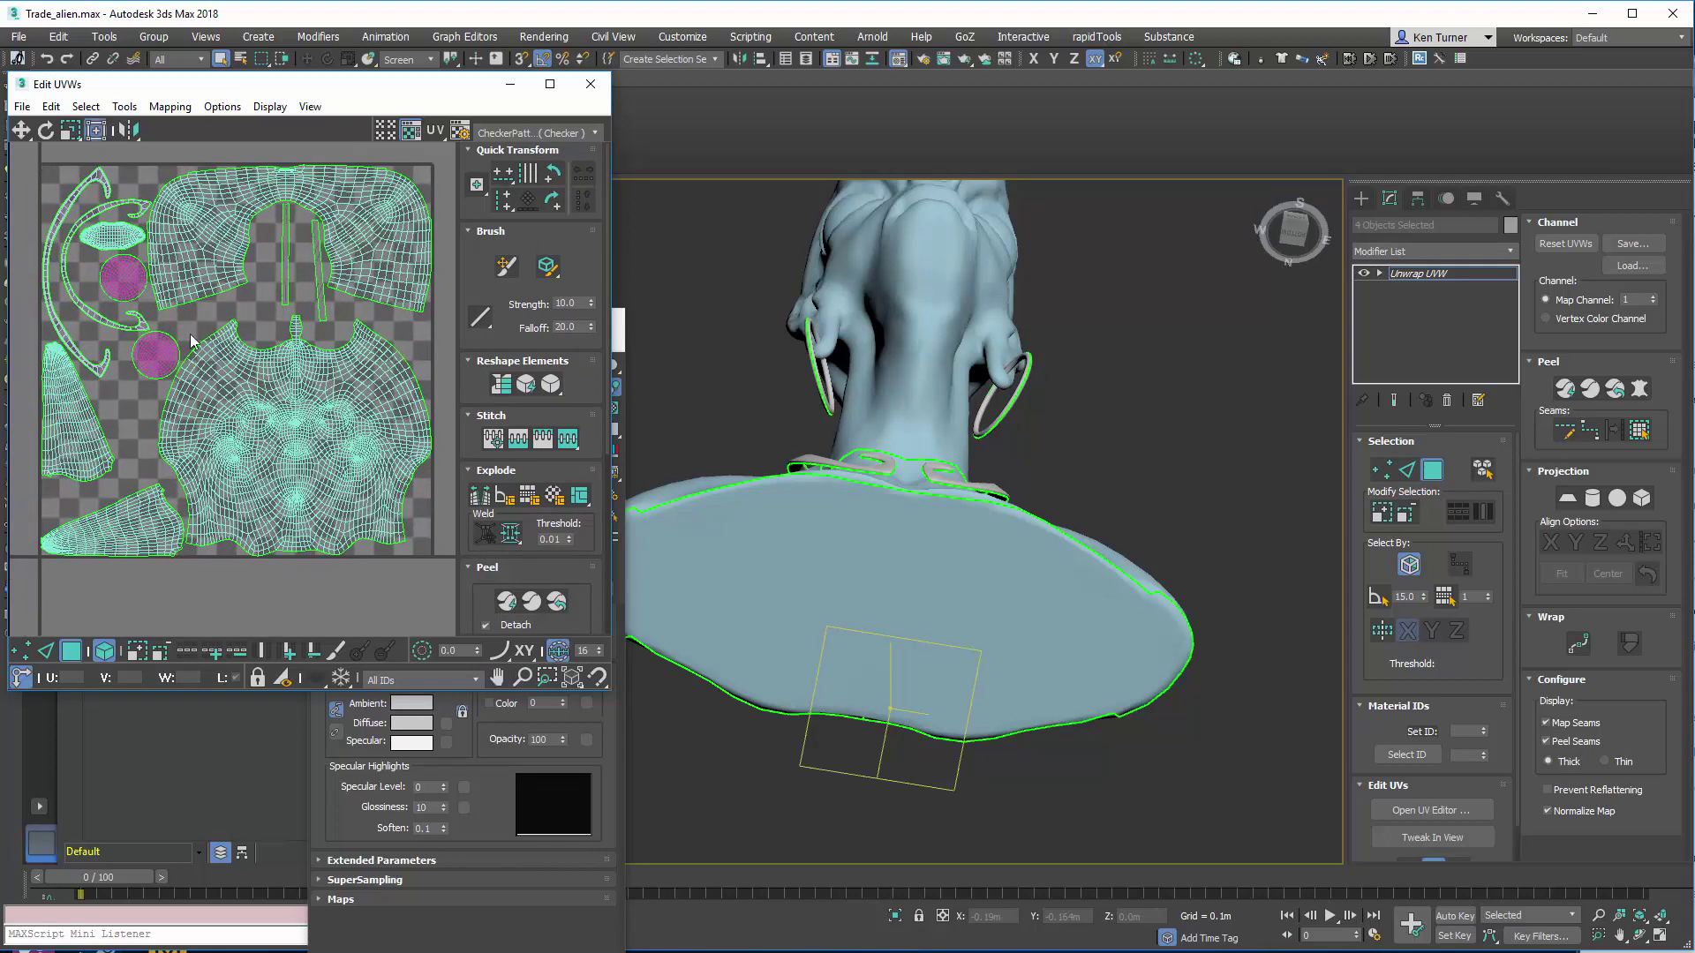
Step: Move the two round eye shells slightly away from the neighbouring shells to widen the gaps around them
left_click_drag(155, 353, 138, 388)
left_click(81, 417)
left_click(123, 276)
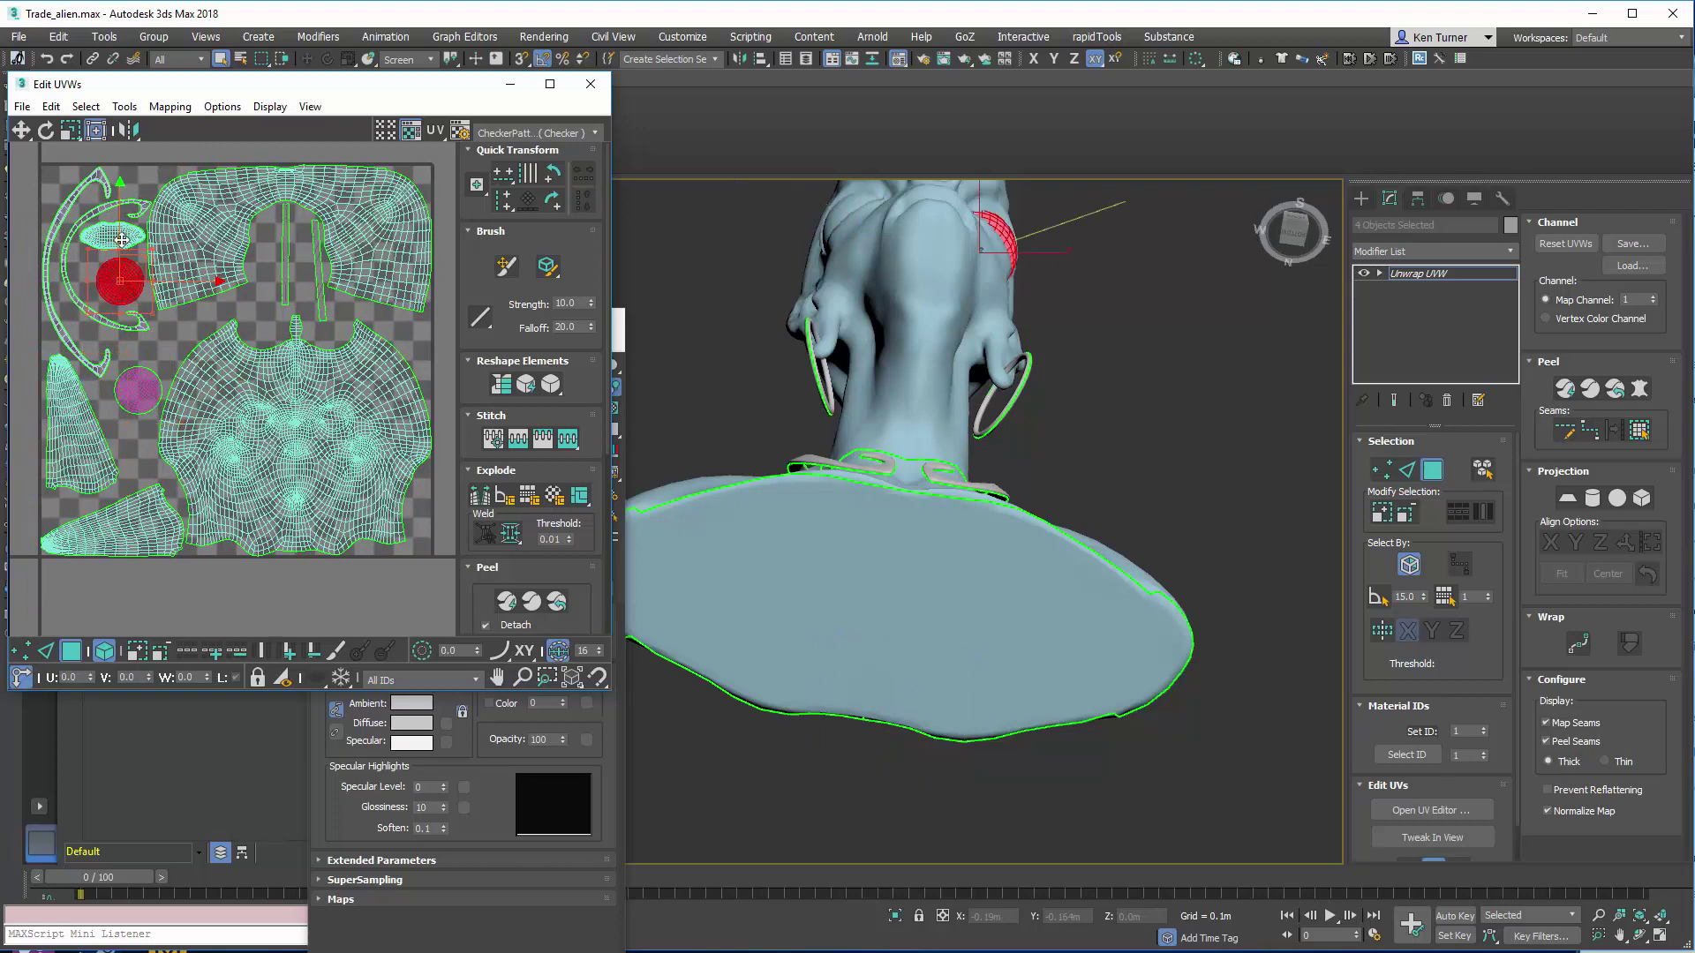
Step: Shift the narrow earring strips within the shoulder shell's opening and nudge the large head shell slightly to leave clearance
left_click_drag(284, 274, 319, 314)
middle_click_drag(328, 414, 328, 405)
left_click_drag(328, 406, 326, 402)
Step: Fine-tune the spacing between the tapered wedge shells, the head shell, the earring strip and the curved torc shells
left_click(124, 509)
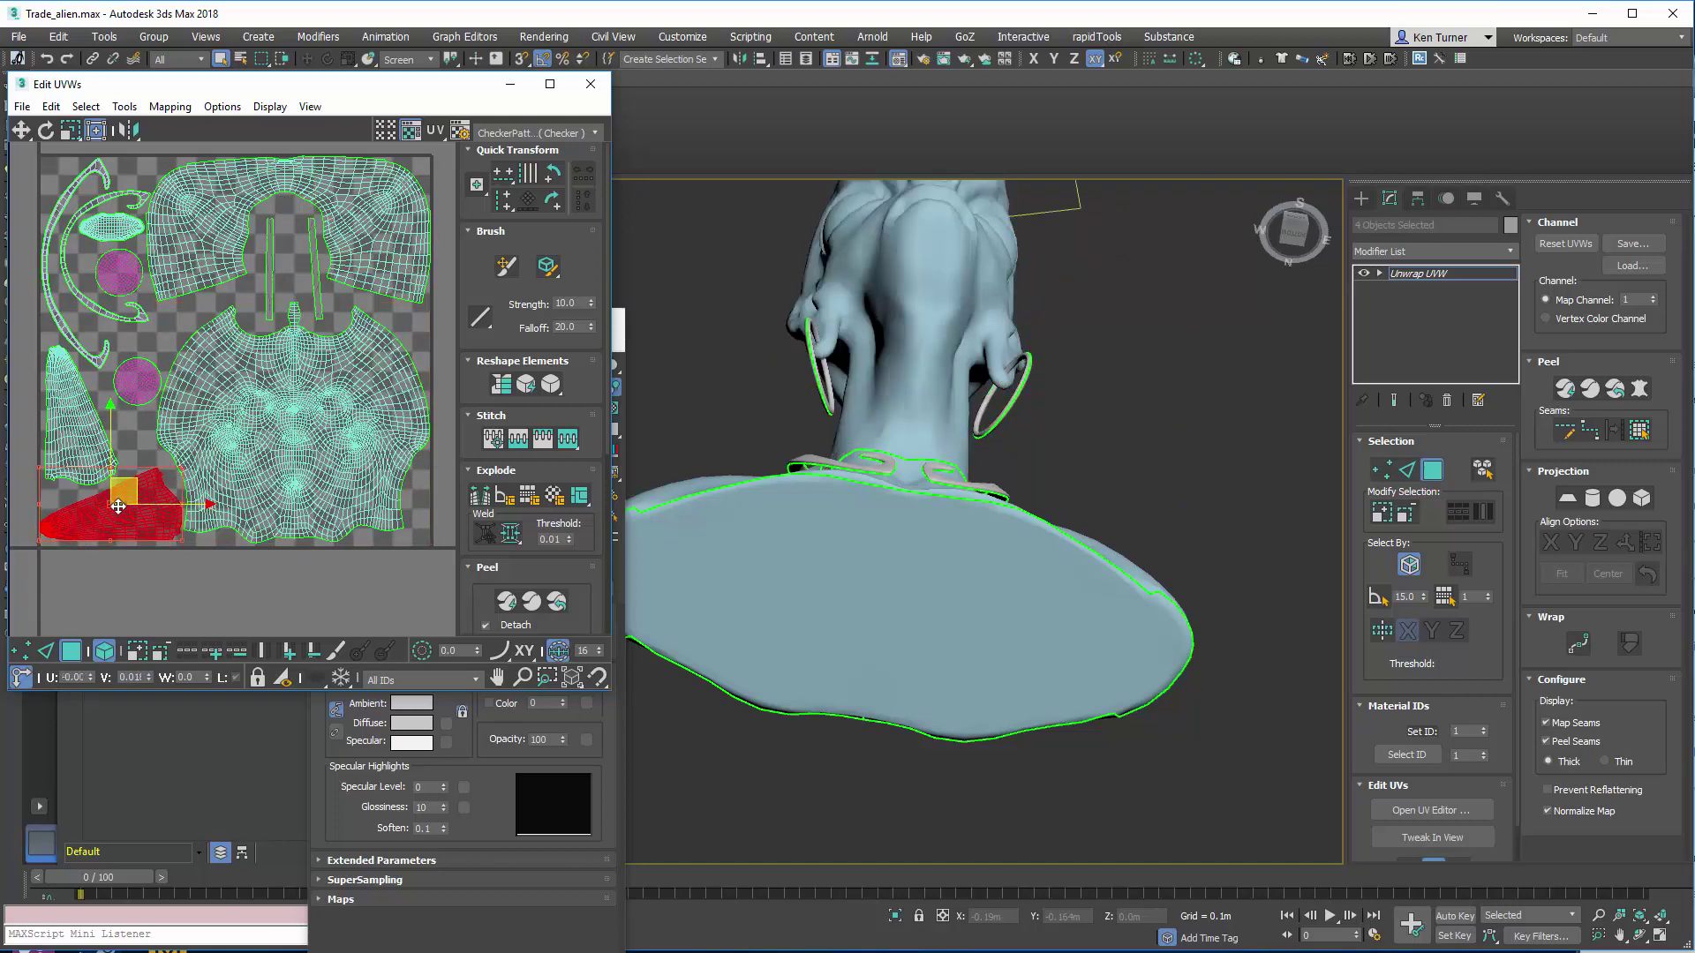
left_click(159, 510)
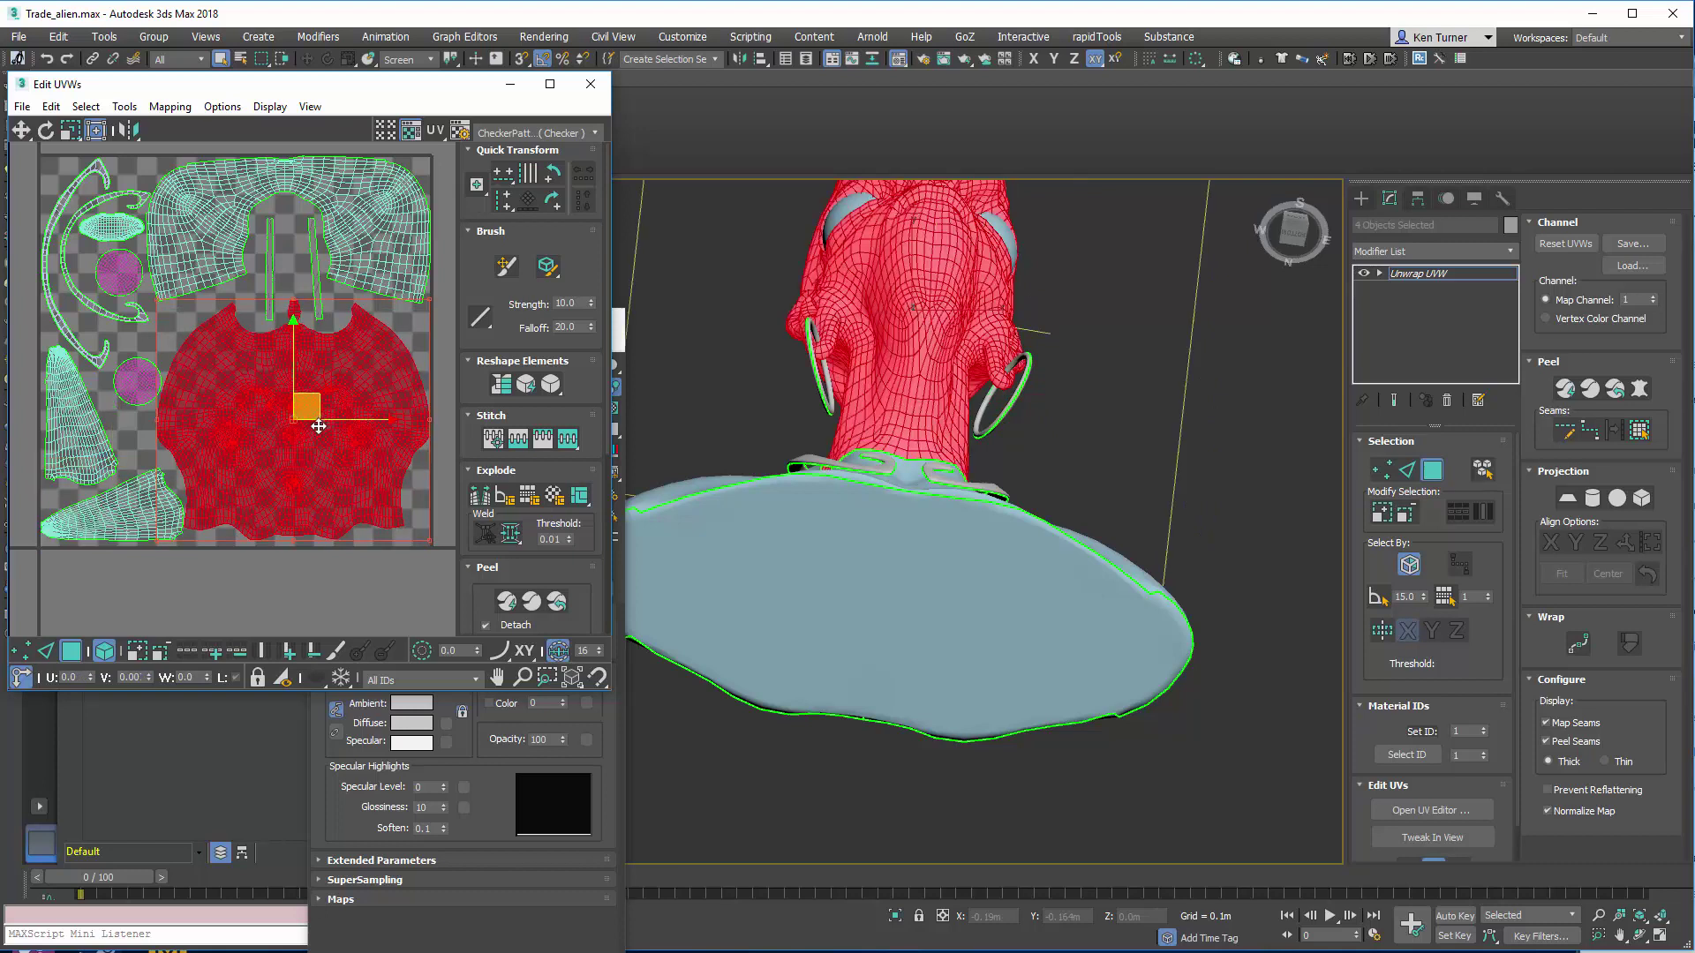
left_click(154, 511)
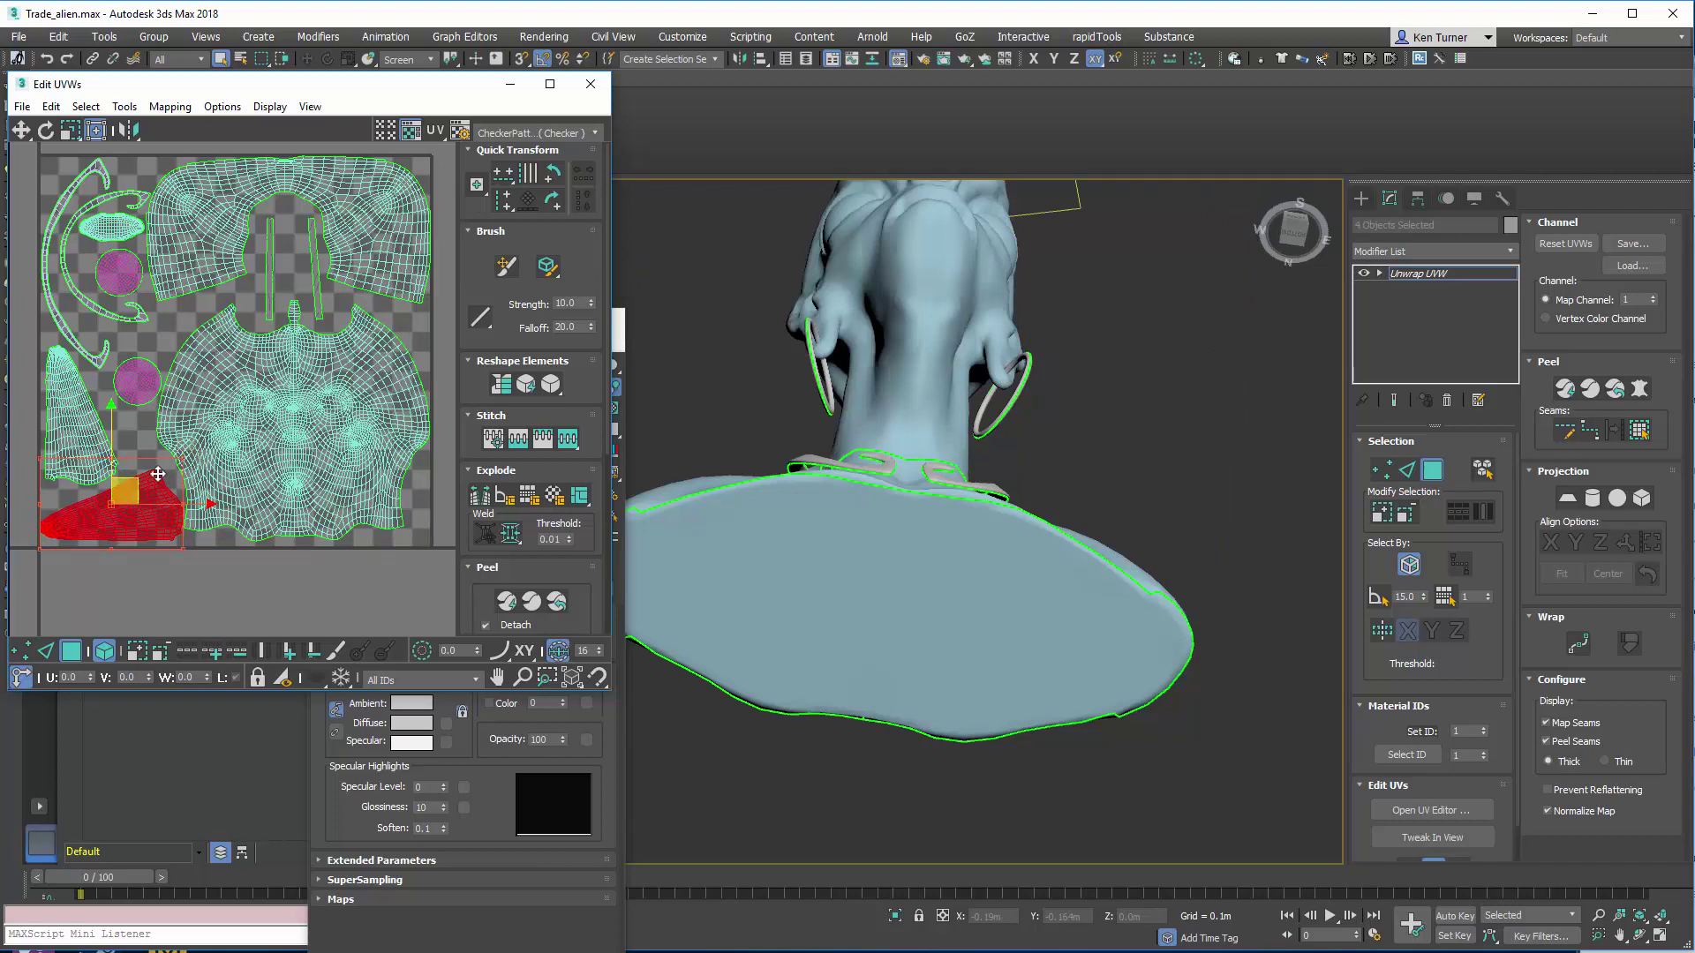
left_click_drag(109, 459, 140, 495)
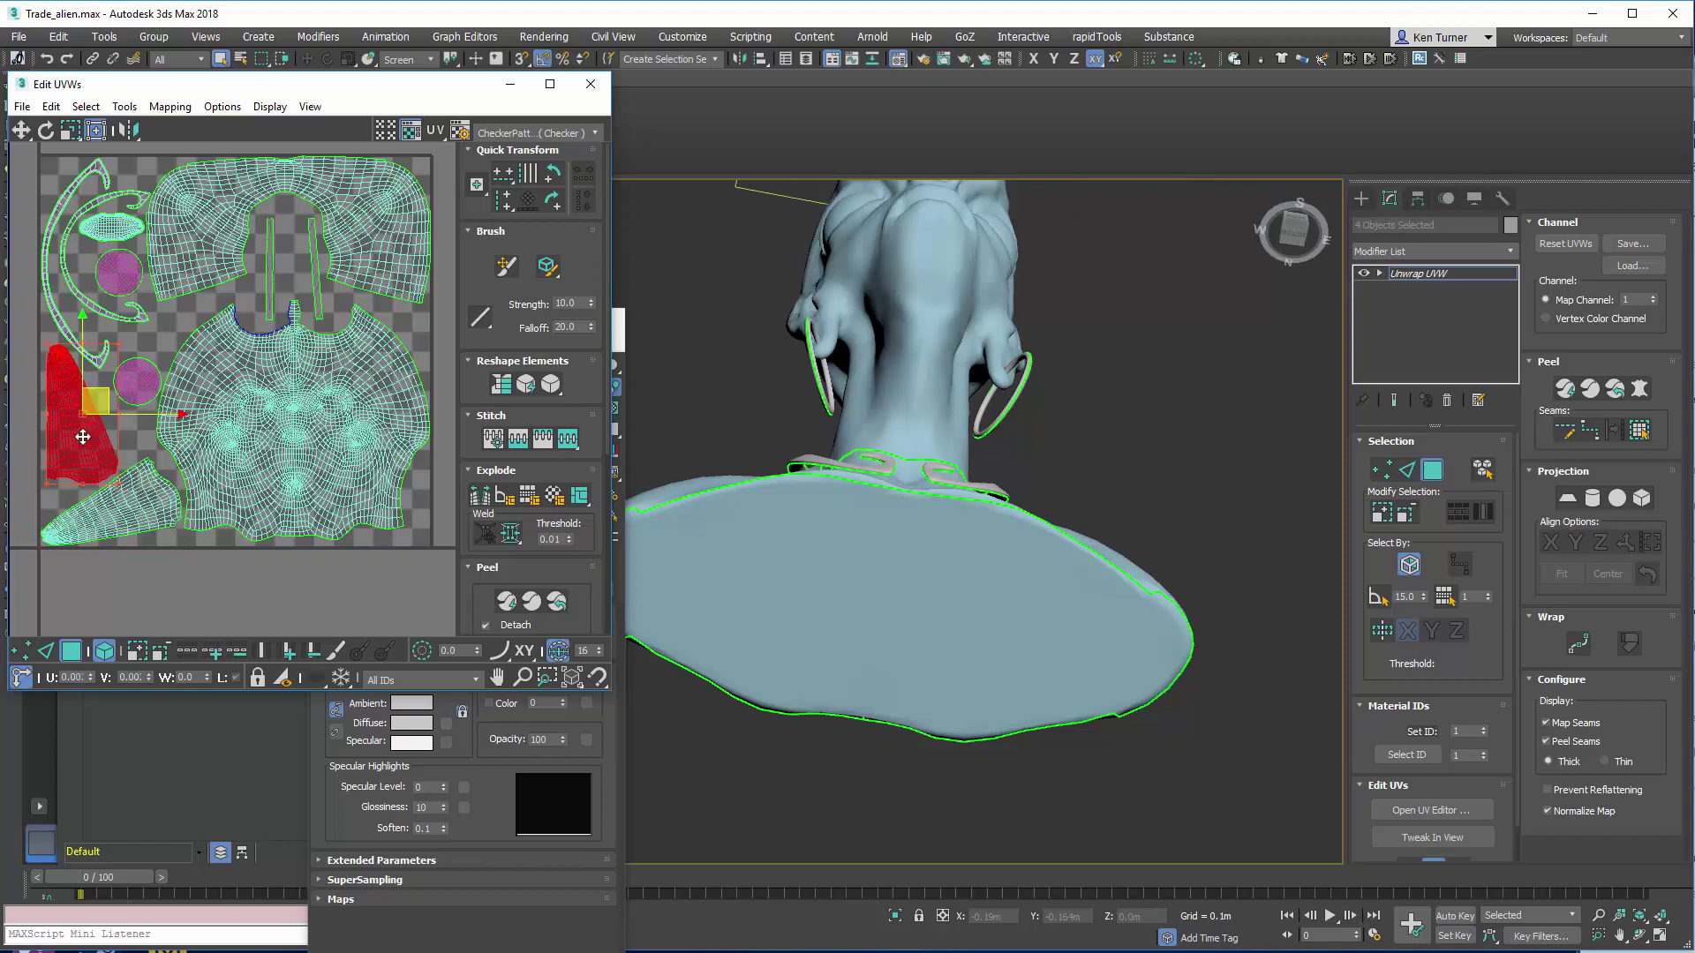
left_click(388, 228)
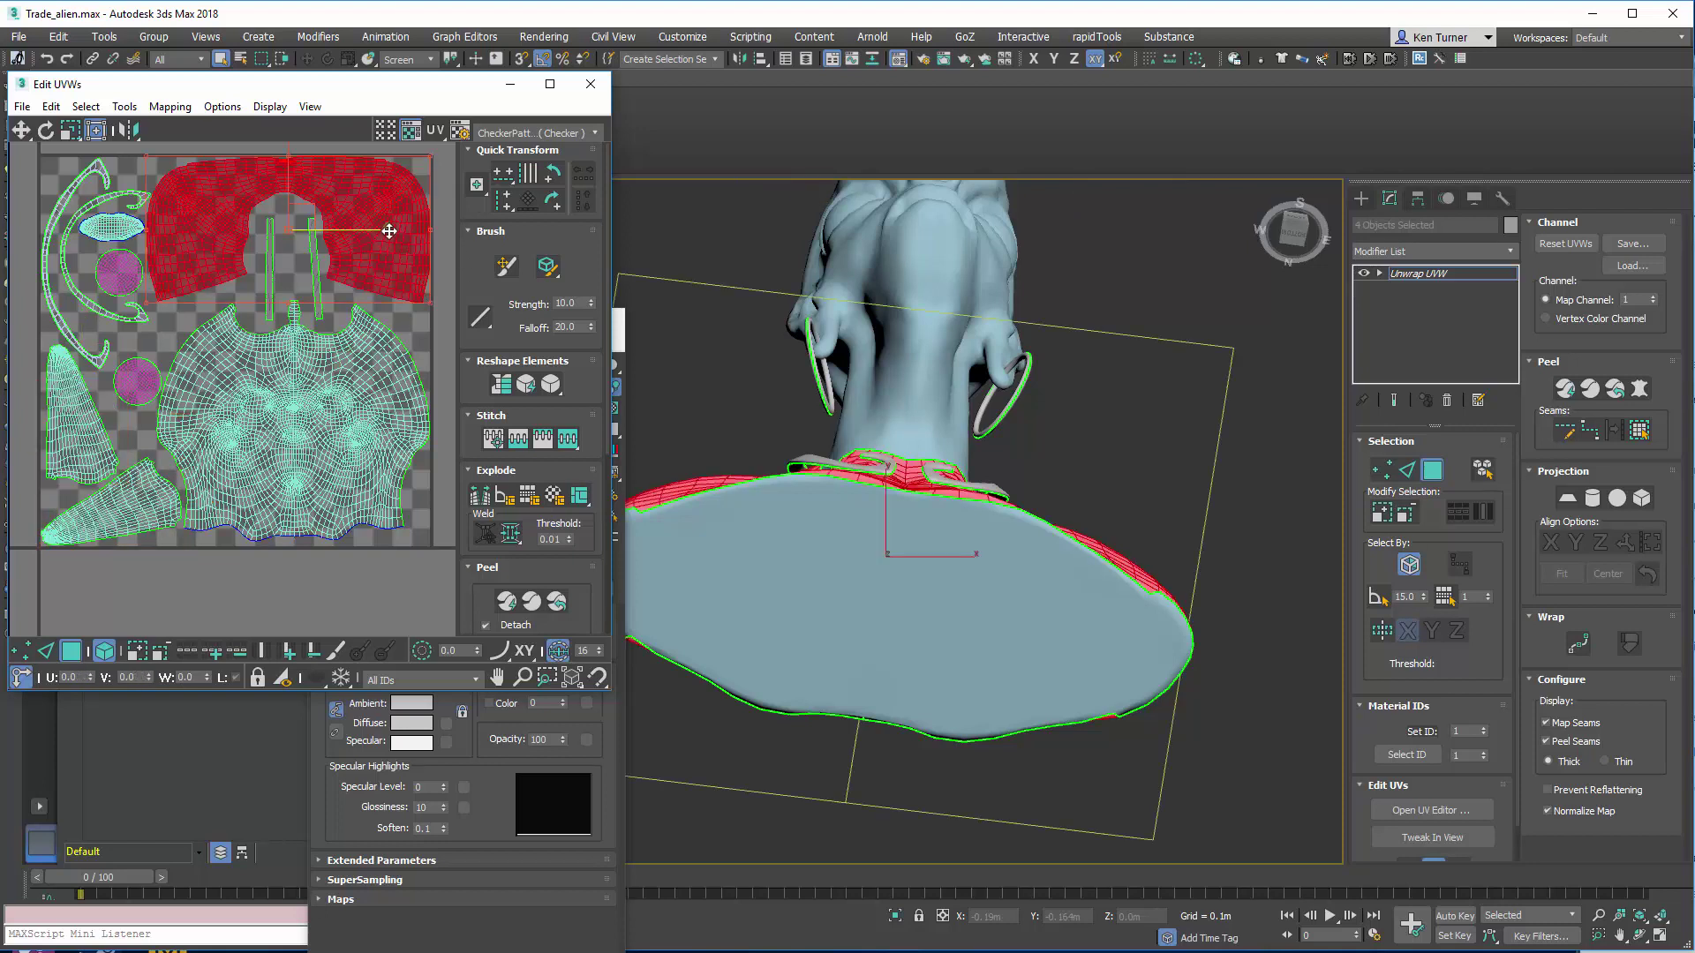
left_click(320, 295)
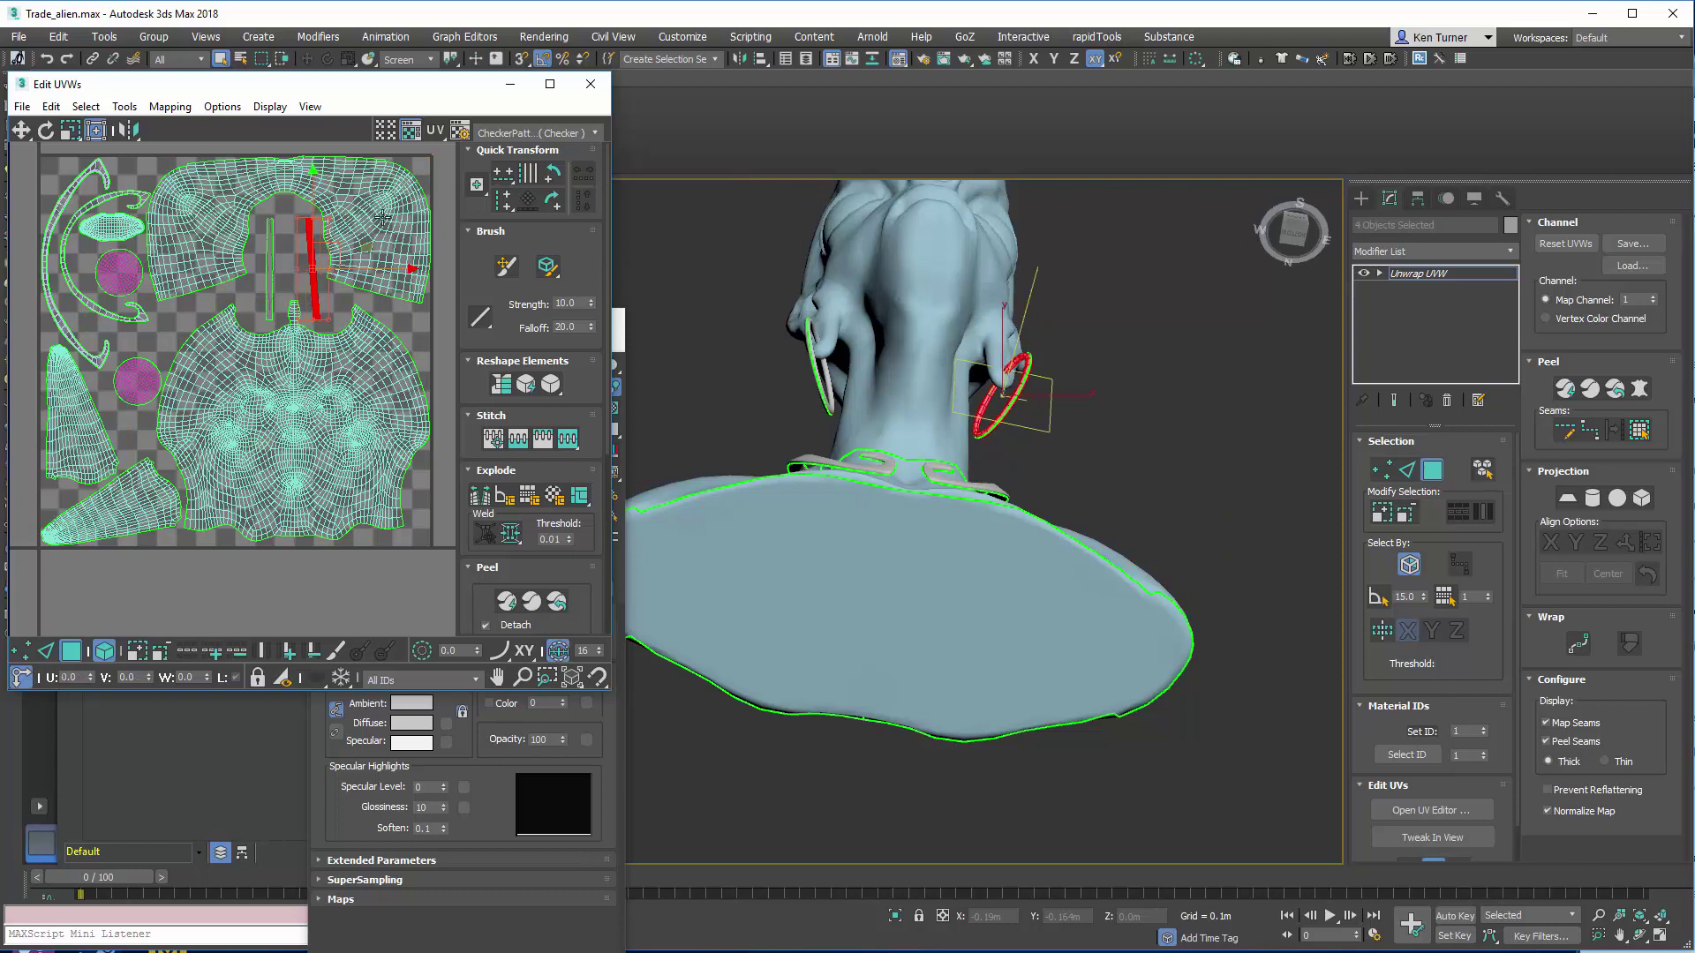
left_click(142, 195)
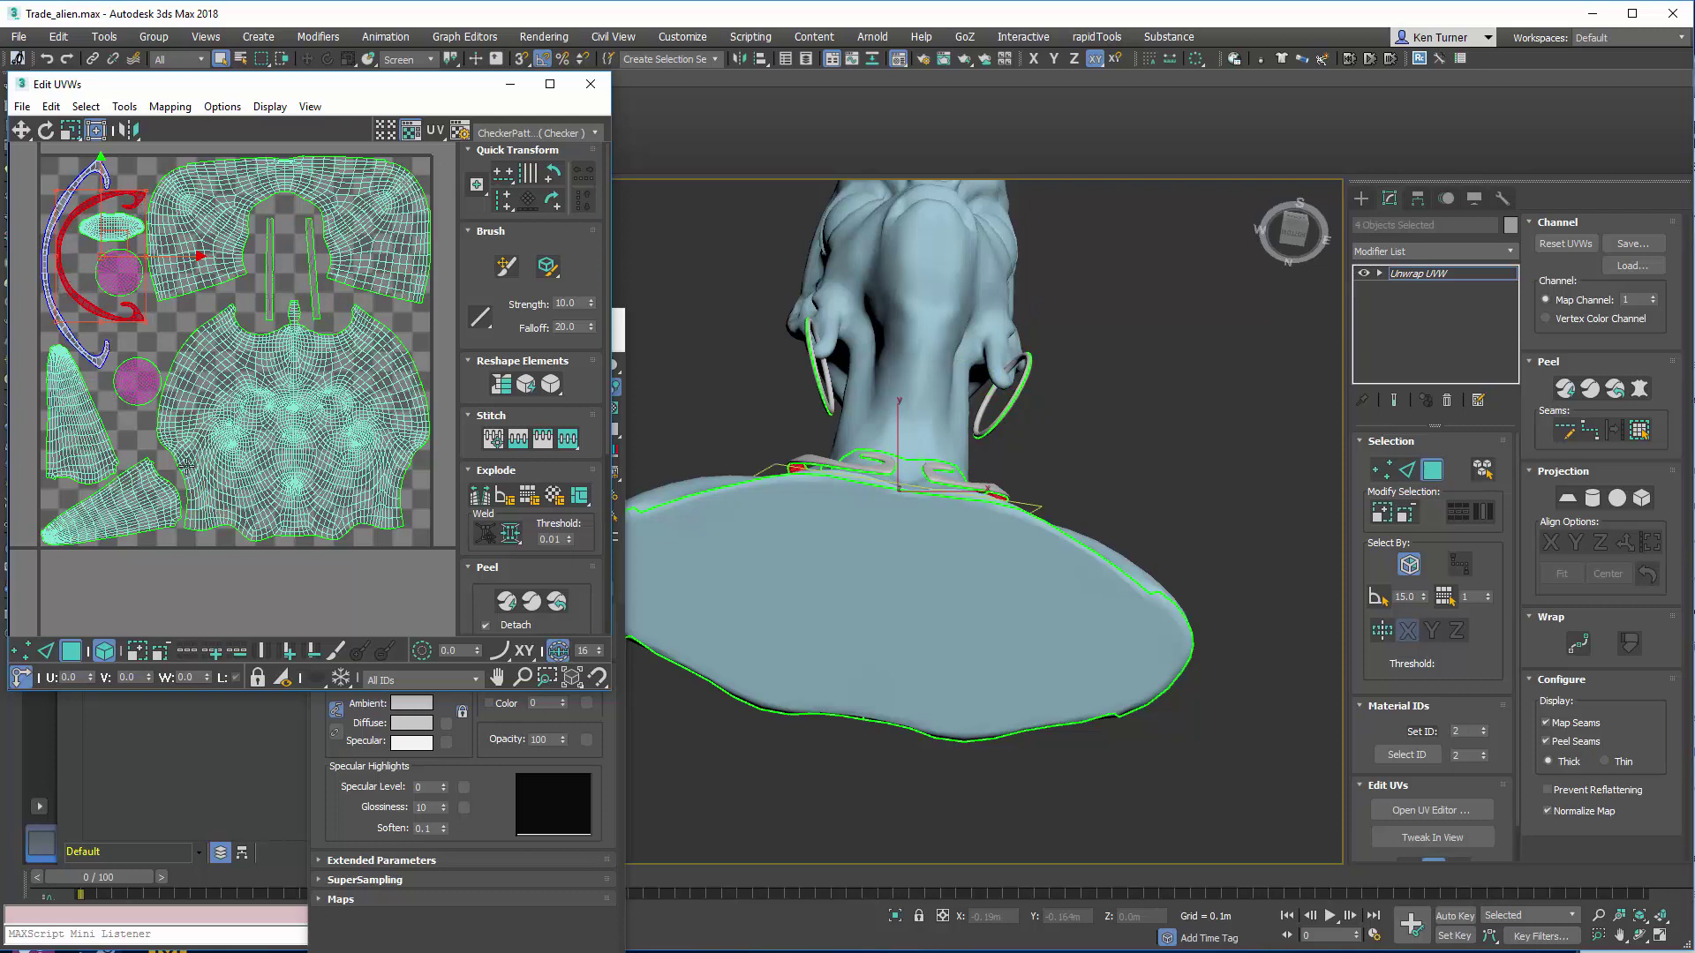
Step: Close the UV editor and the Material Editor and bring the front of the bust into view
left_click(591, 88)
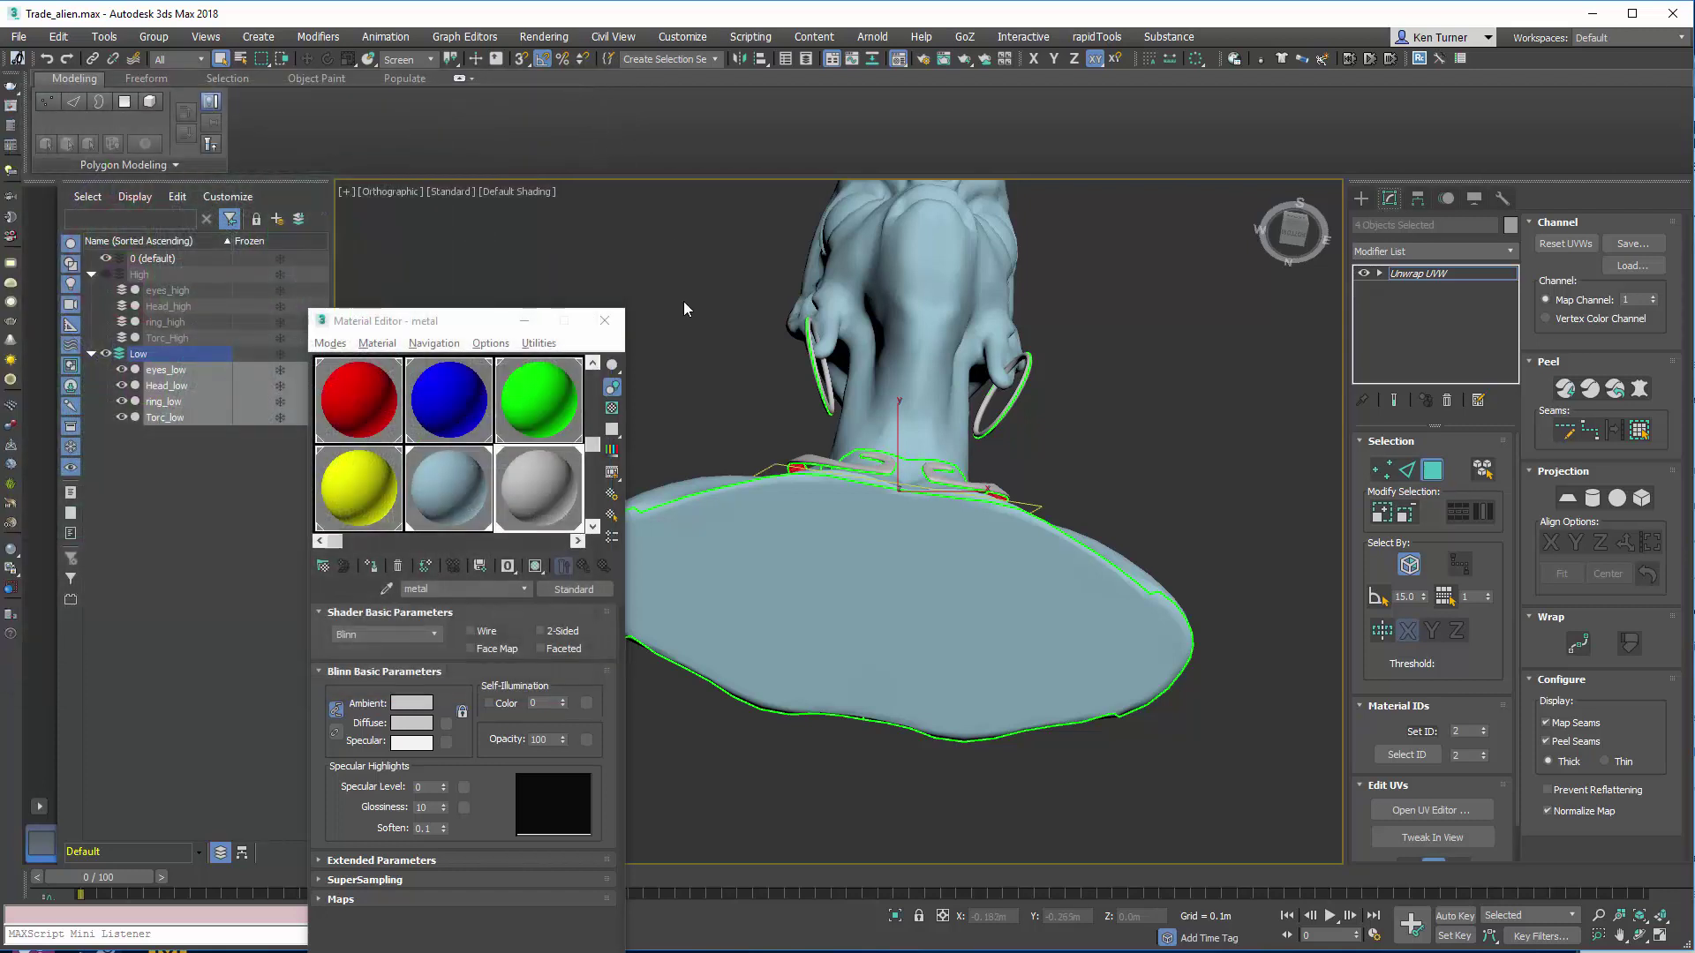
left_click(605, 321)
middle_click_drag(1129, 395, 1220, 353, "alt")
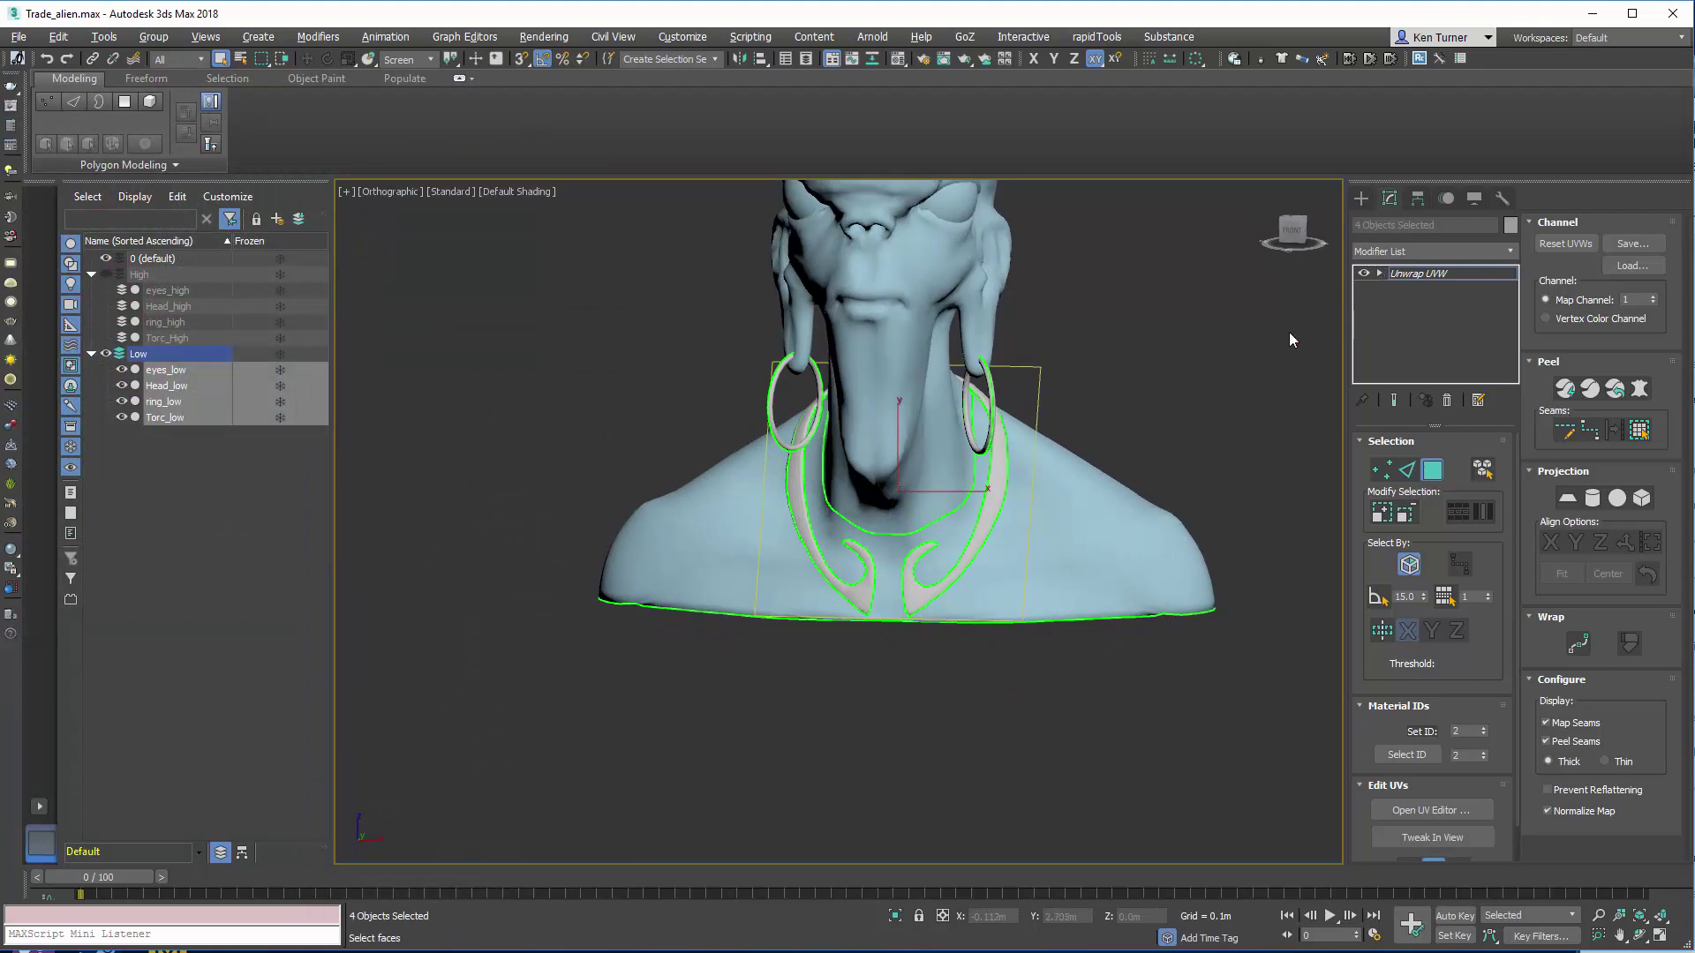
middle_click_drag(1210, 367, 1162, 401)
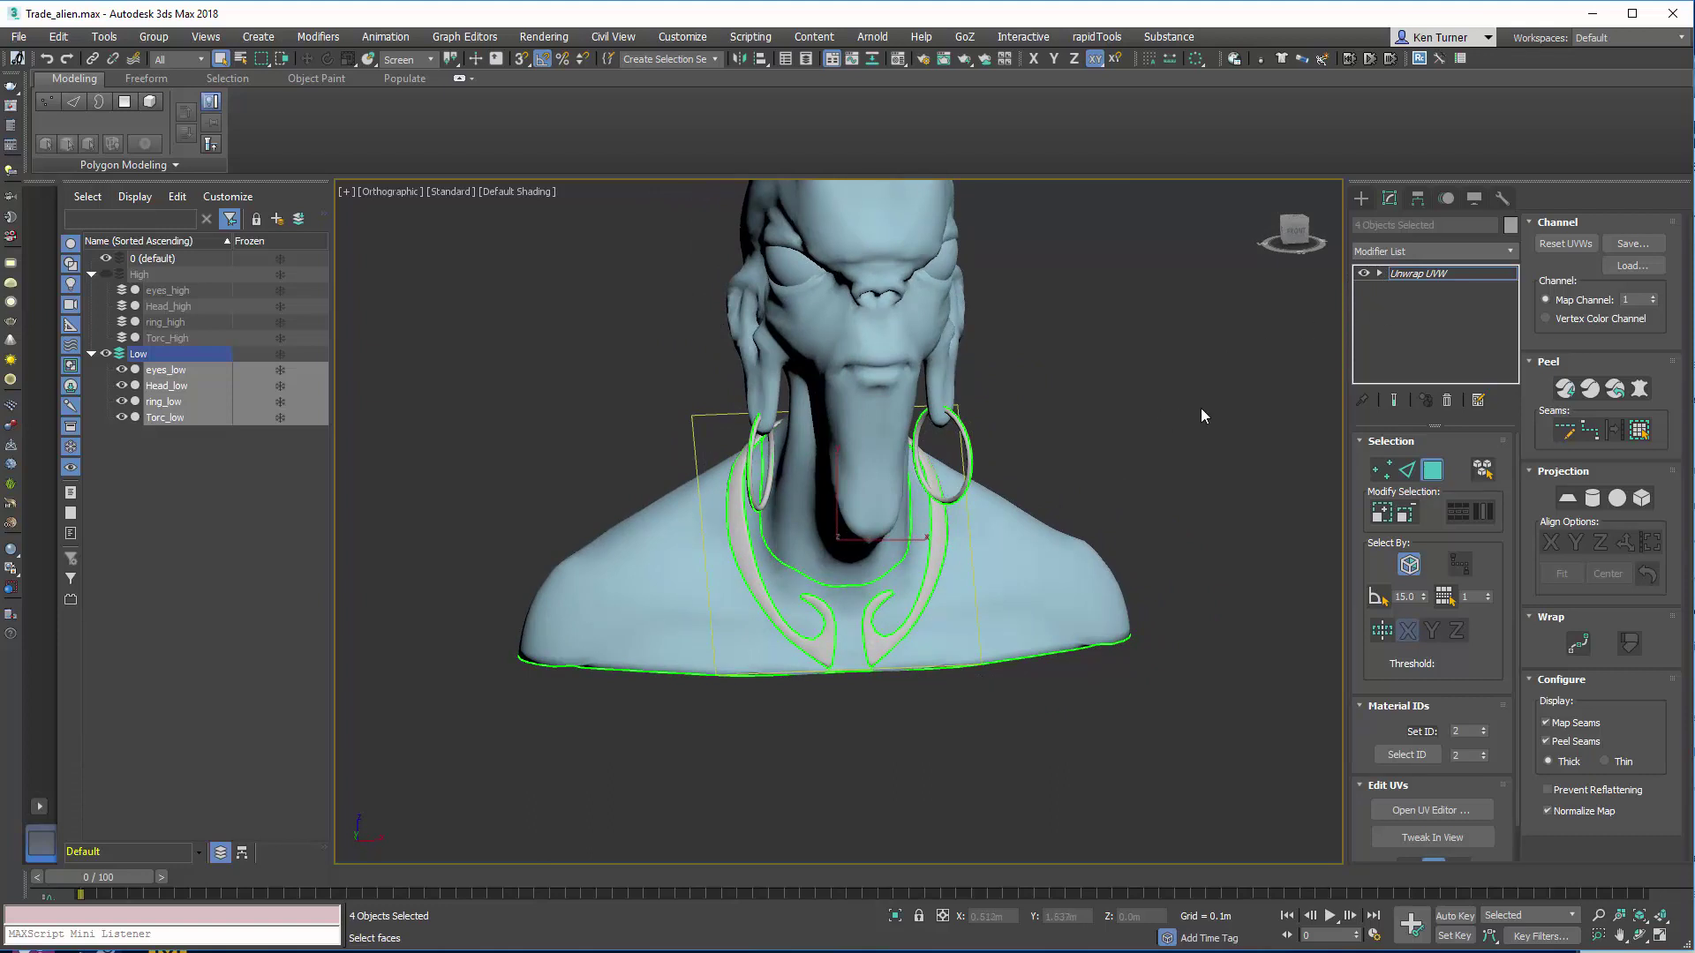
Step: Collapse the Unwrap UVW modifier into all four selected low-poly objects, accepting the Collapse All warning
left_click(1486, 271)
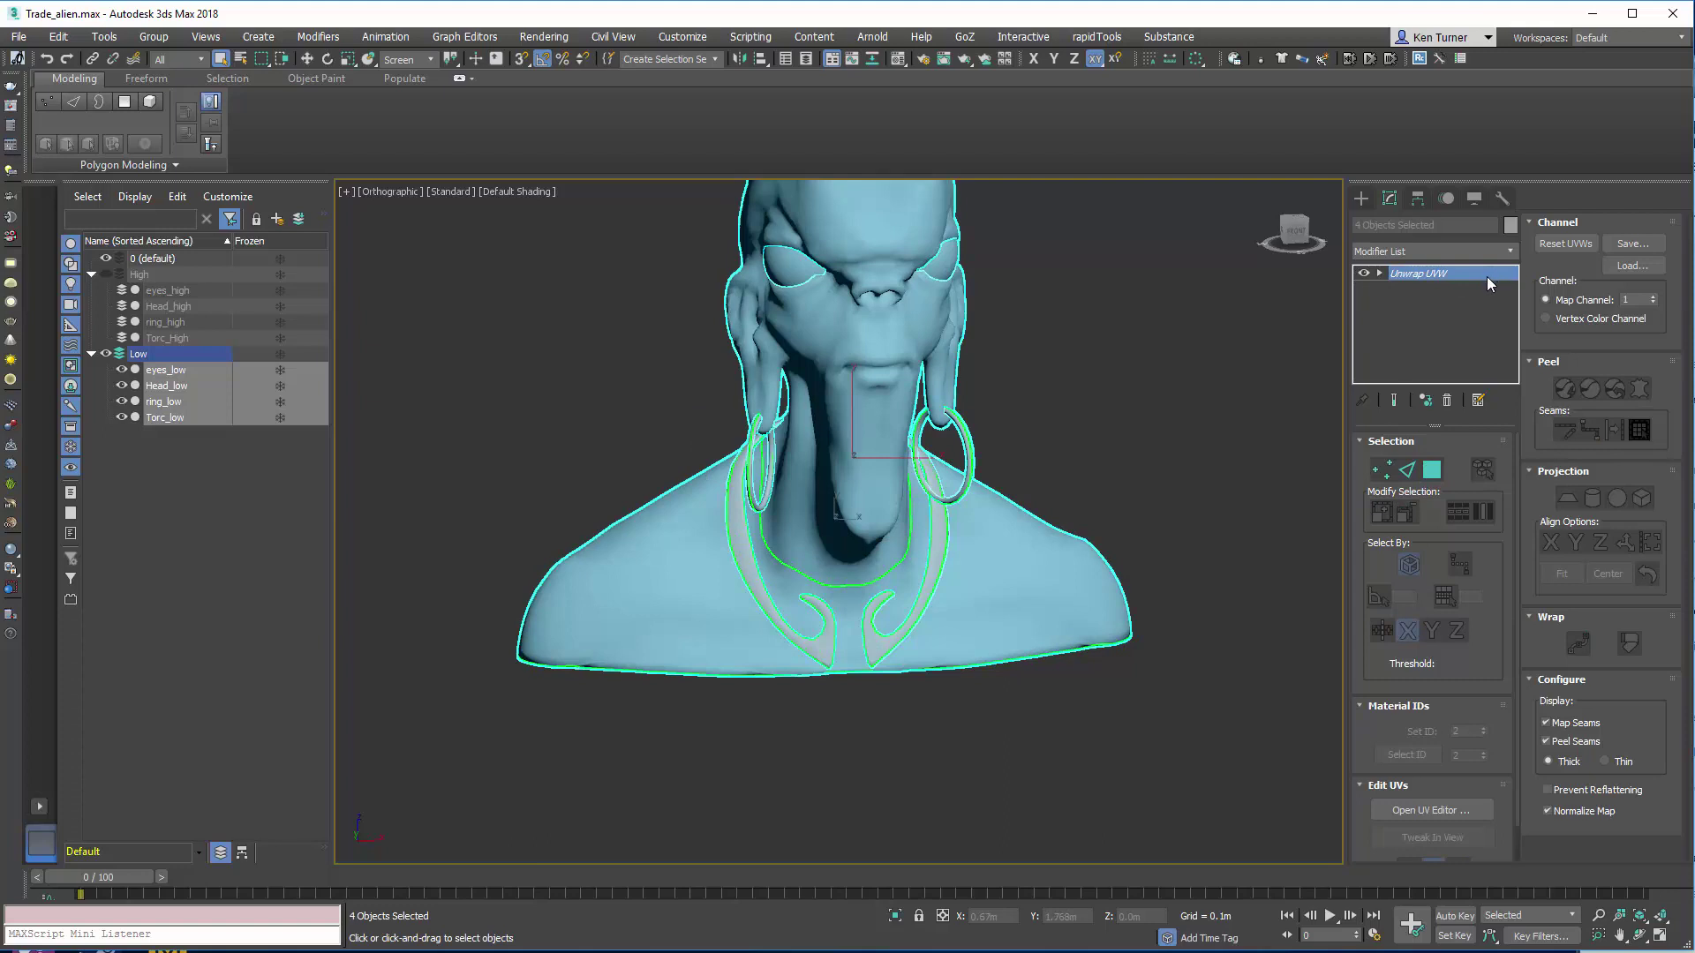
right_click(1485, 283)
left_click(1500, 450)
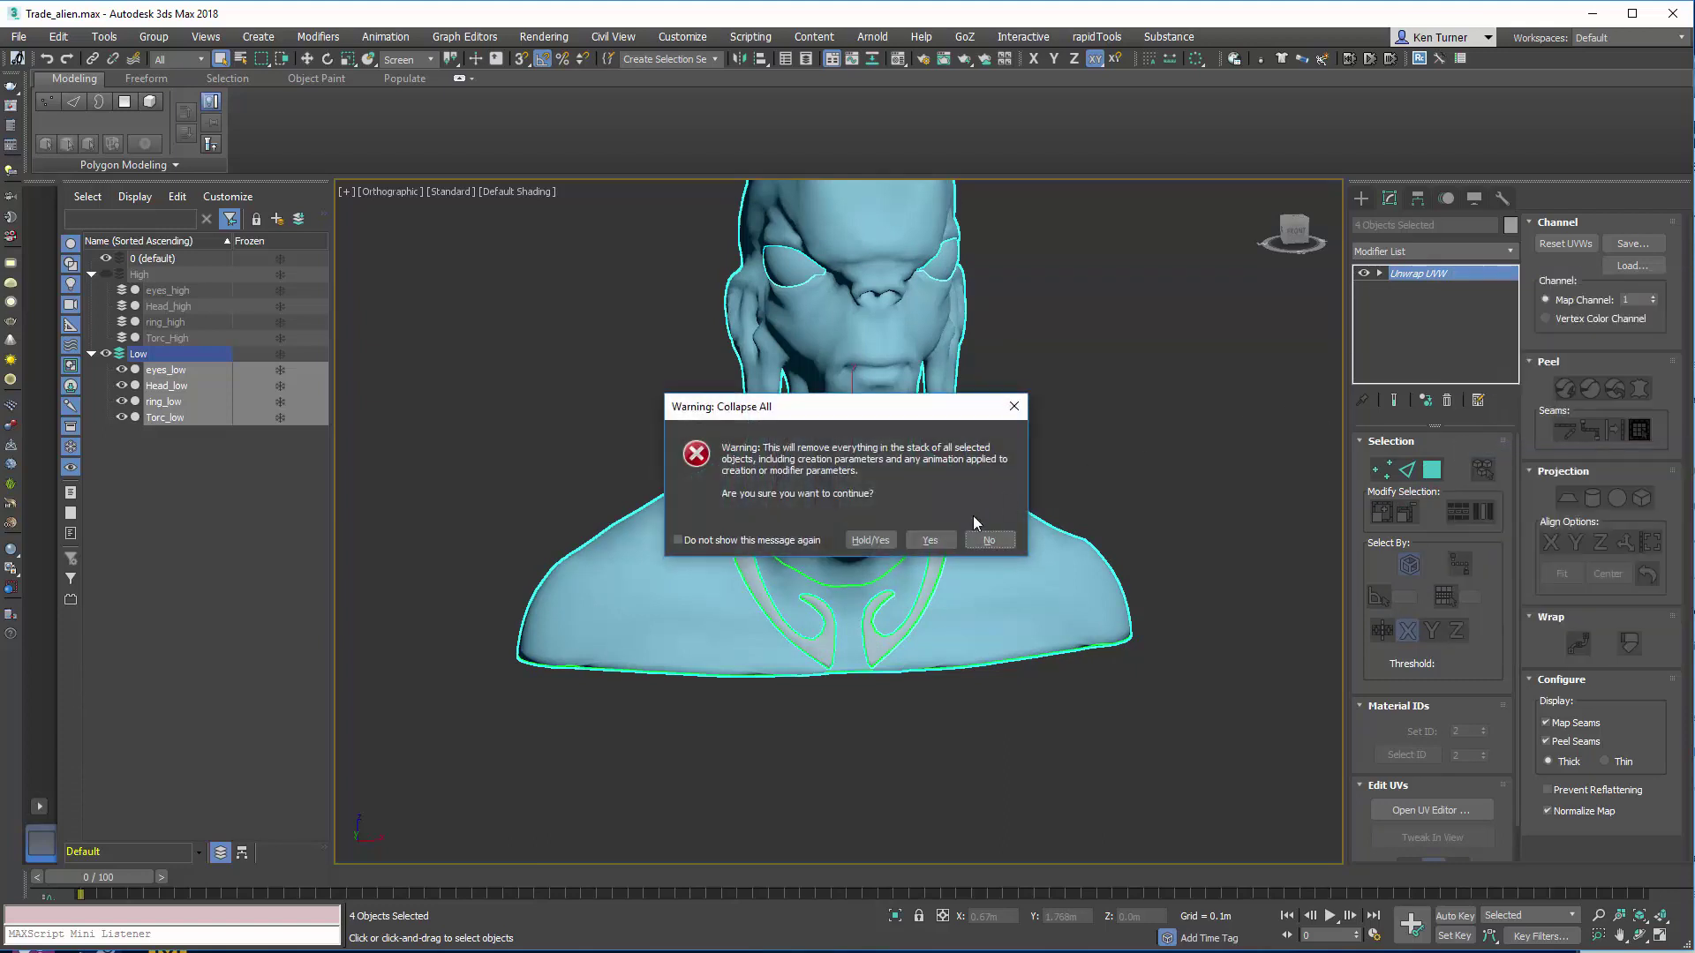
left_click(930, 541)
Step: Switch to the Front view of the whole bust and select all four low-poly objects
middle_click_drag(1165, 436, 1122, 518, "alt")
left_click(1139, 439)
scroll(1109, 415, "down", 3)
middle_click_drag(918, 441, 1142, 459)
middle_click_drag(1225, 388, 983, 438)
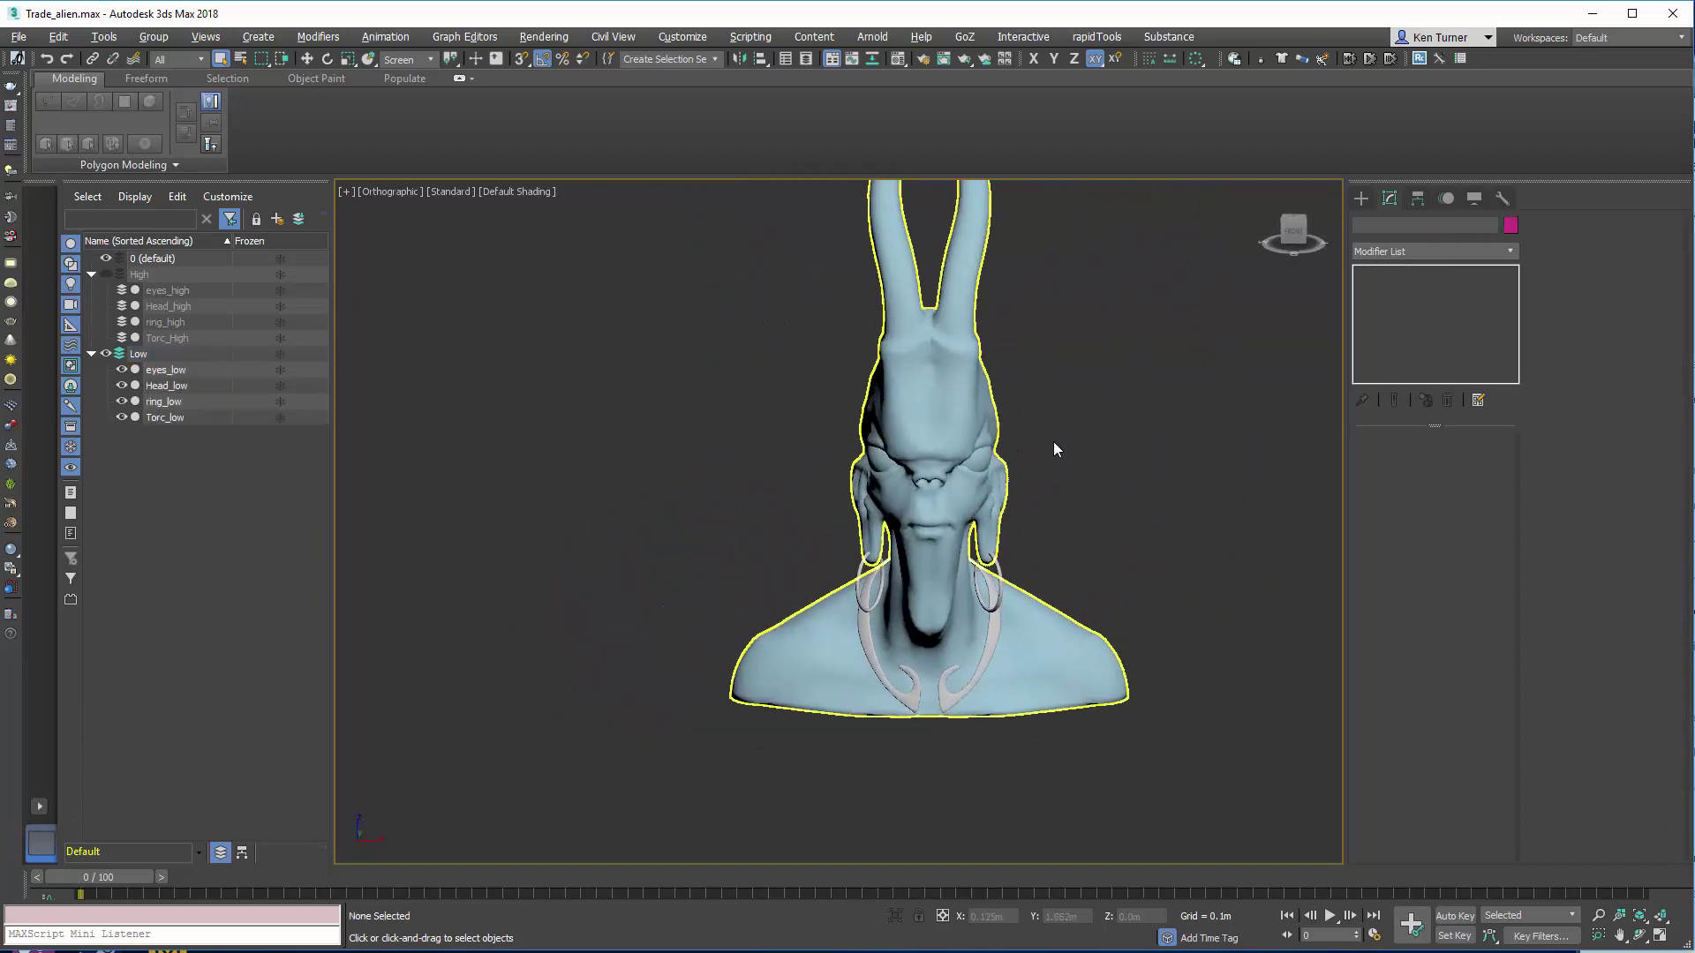
left_click(1291, 230)
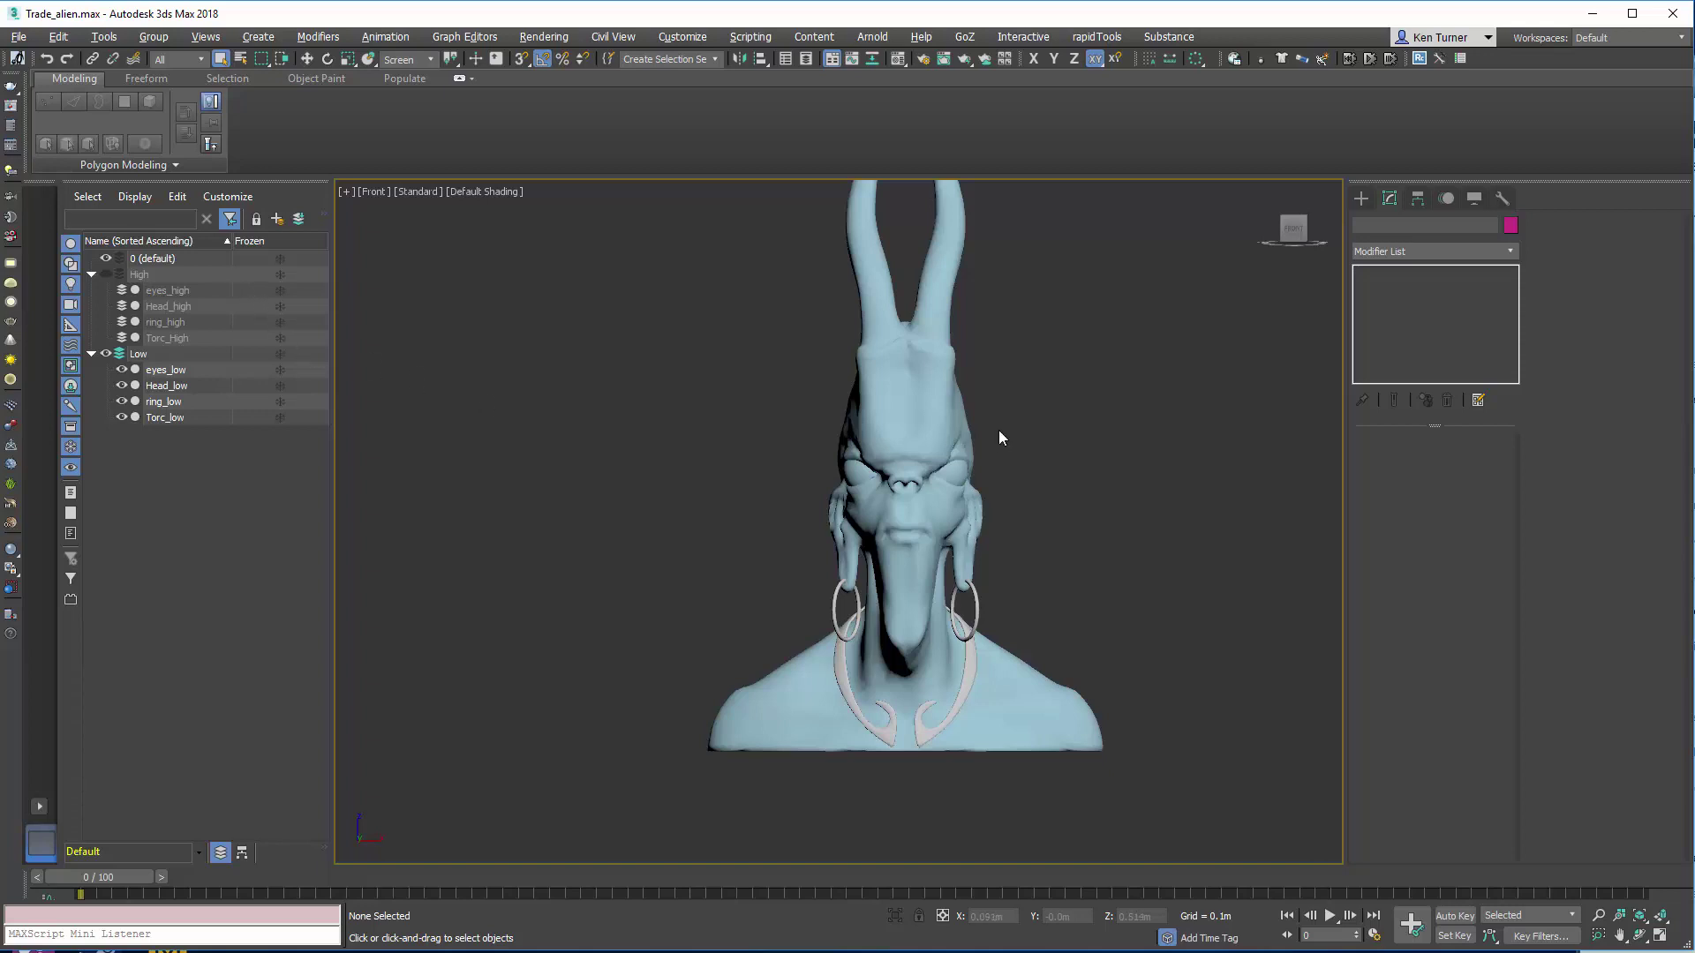
middle_click_drag(1008, 436, 981, 442)
left_click_drag(620, 276, 1086, 746)
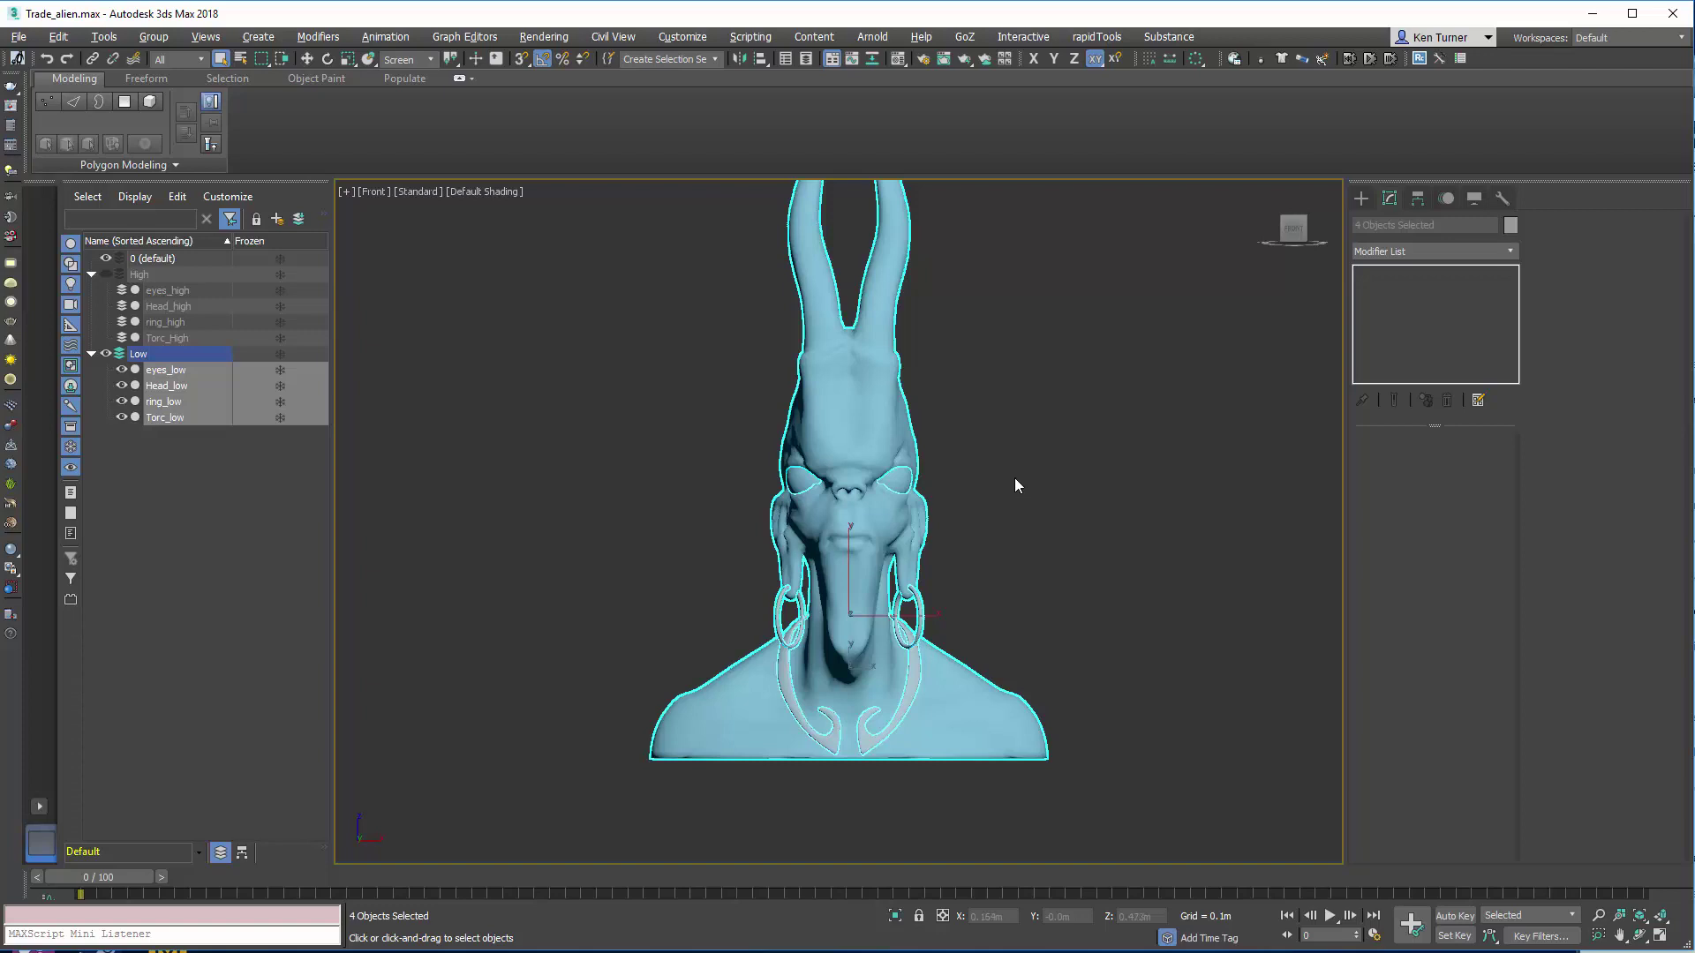
Step: Export only the selected objects as TradeAlienSP_Low.FBX in the Characters\sp folder, replacing the existing file
left_click(21, 38)
mouse_move(98, 302)
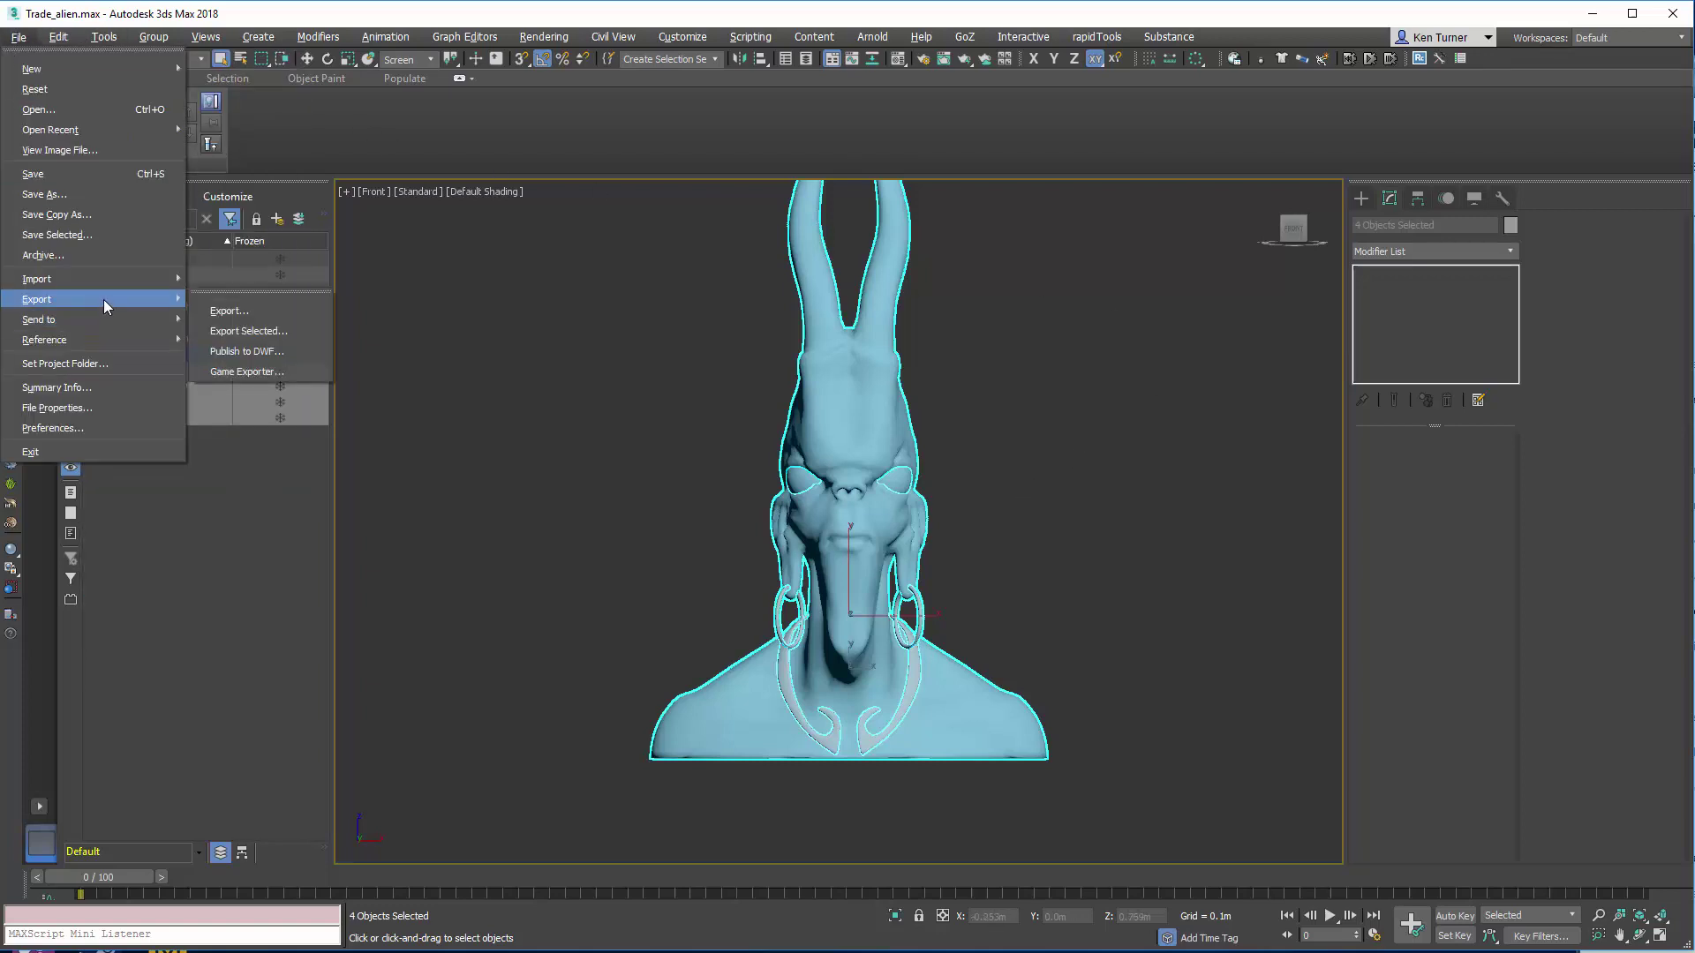
left_click(265, 333)
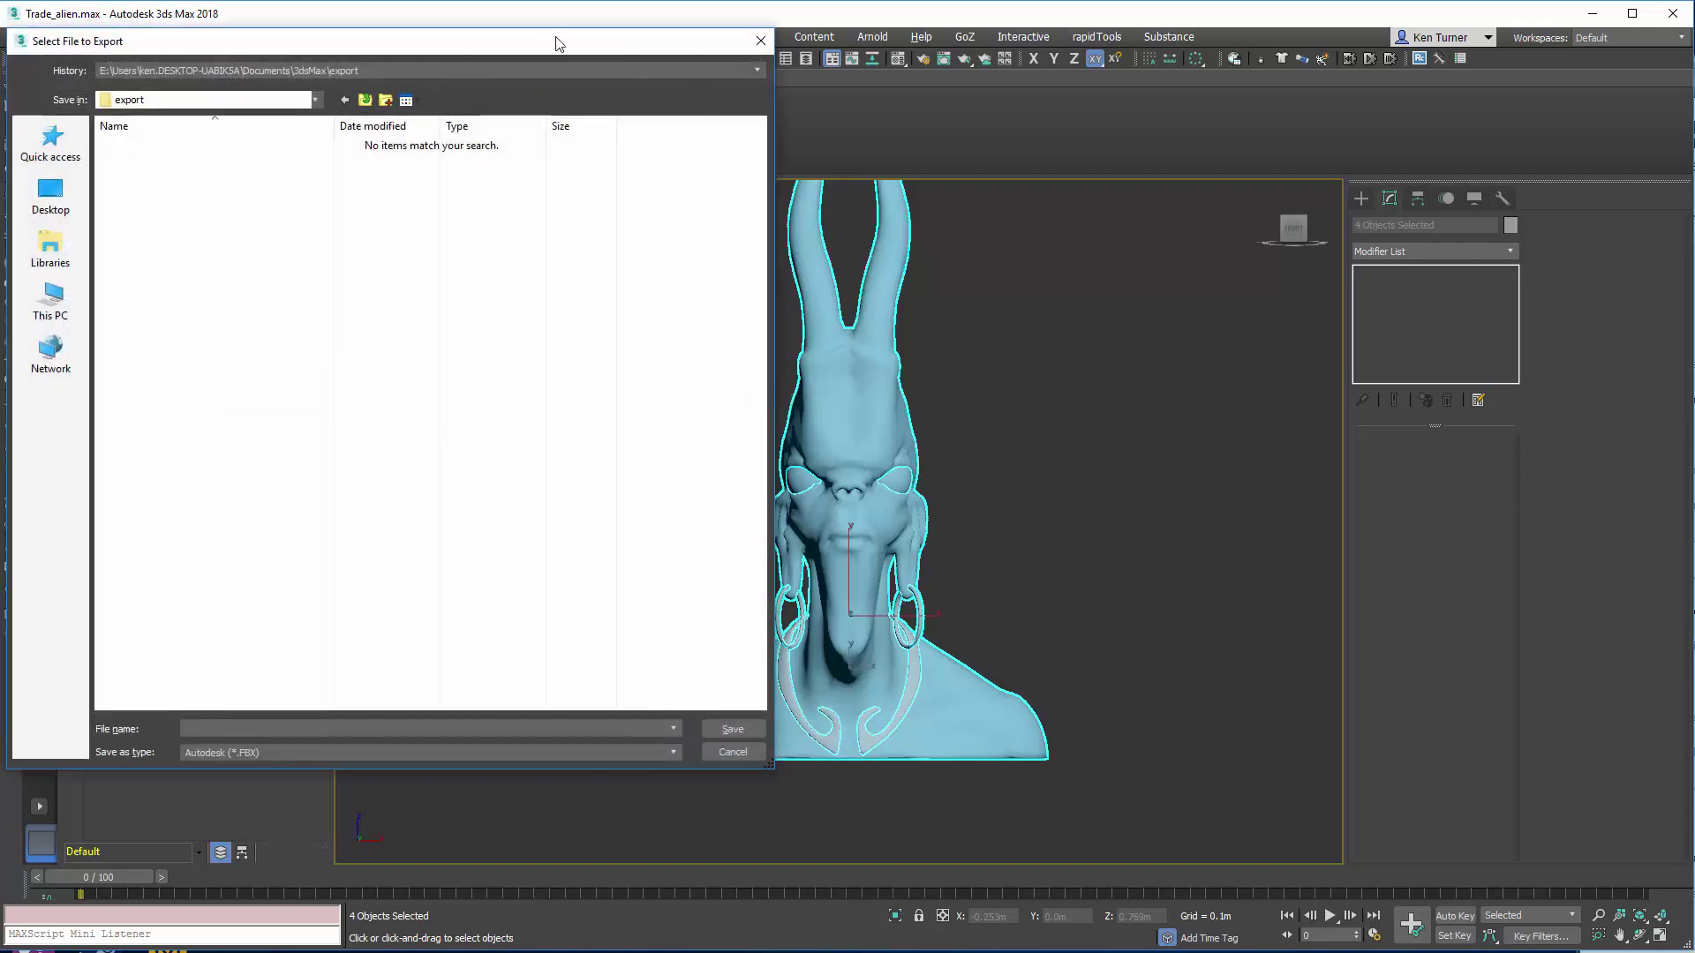
left_click_drag(558, 44, 919, 76)
left_click(854, 102)
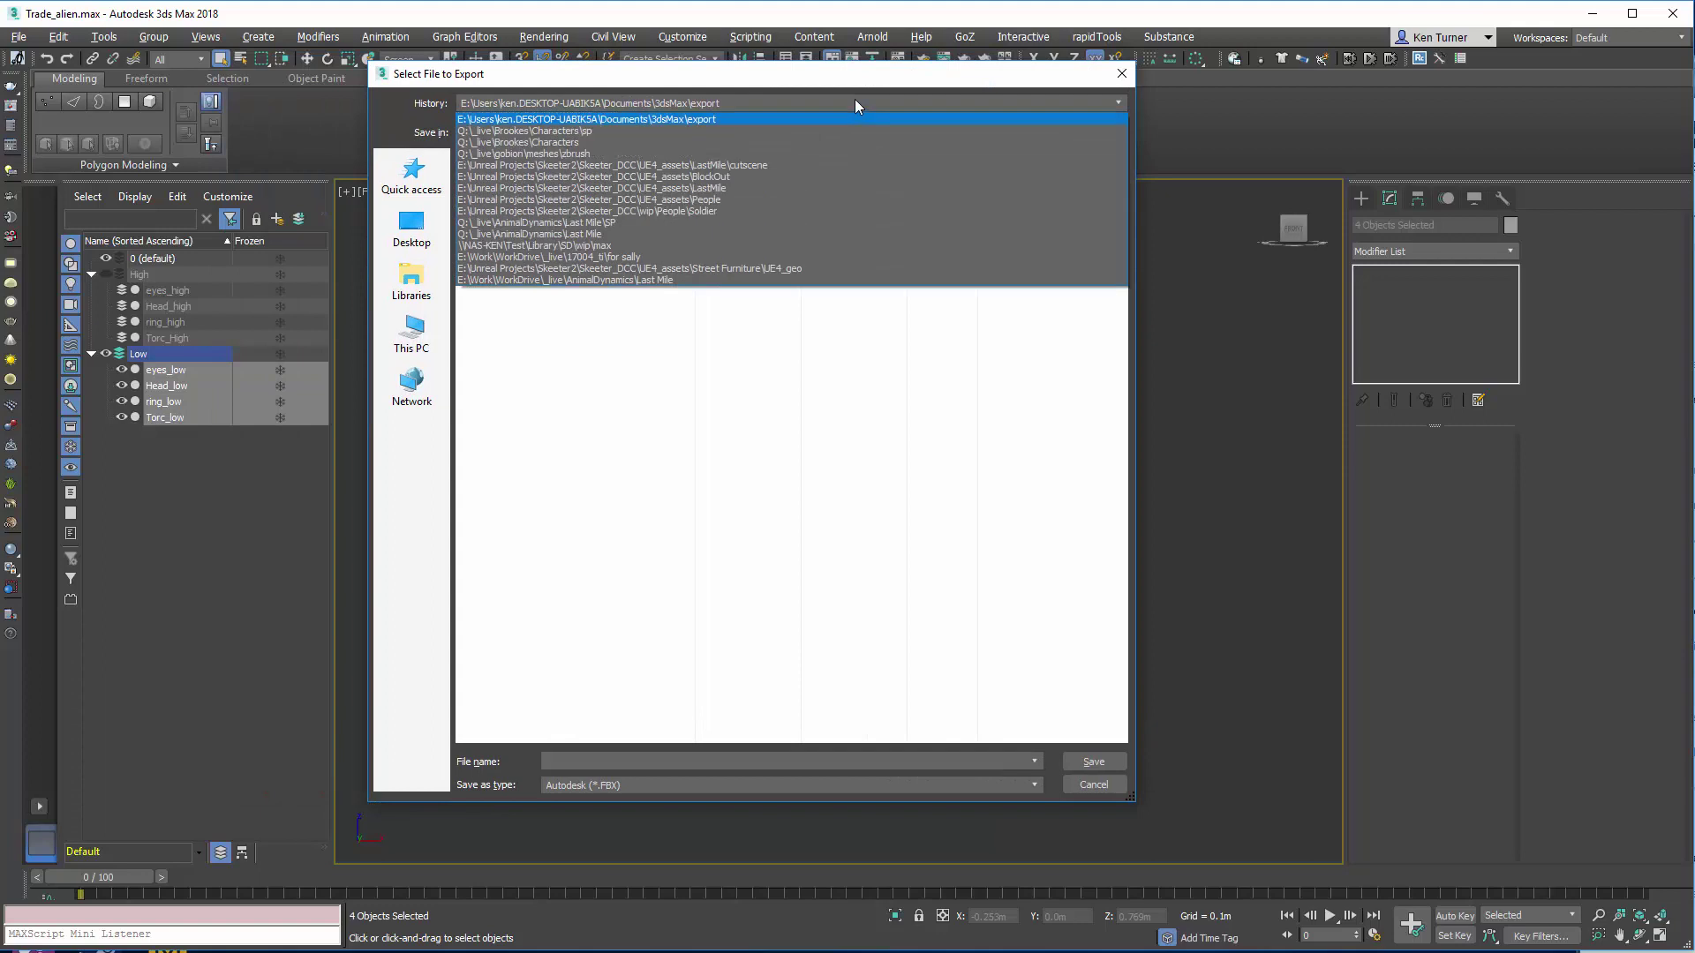
left_click(750, 131)
left_click(555, 196)
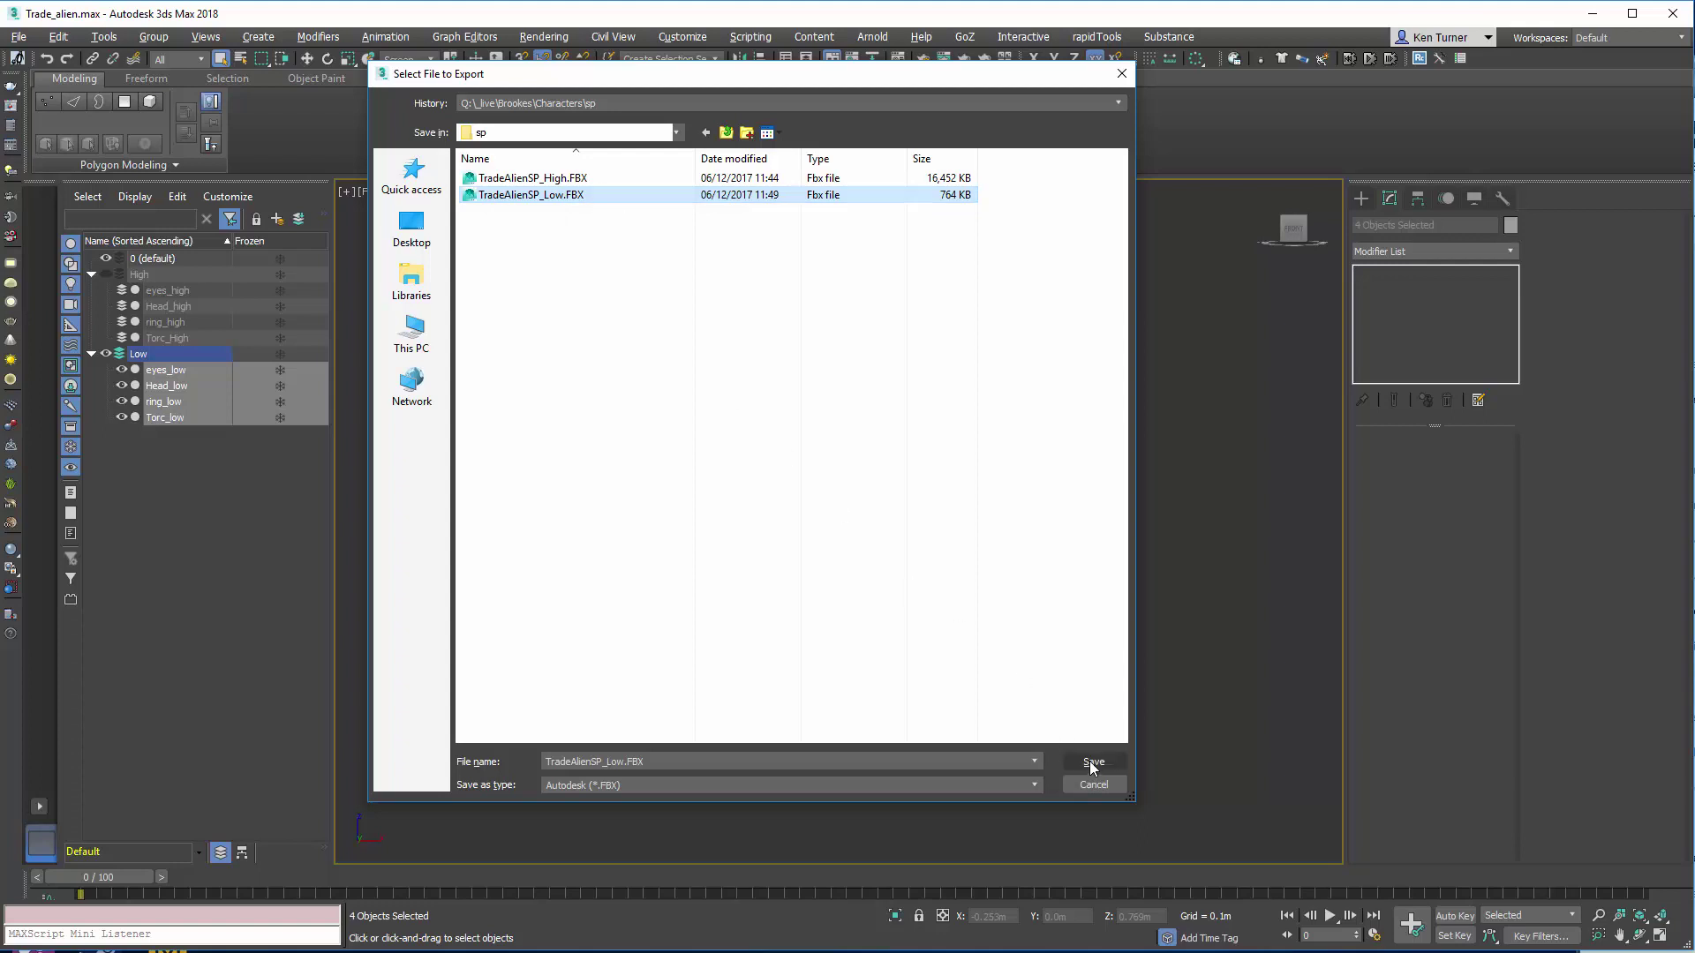
left_click(1090, 764)
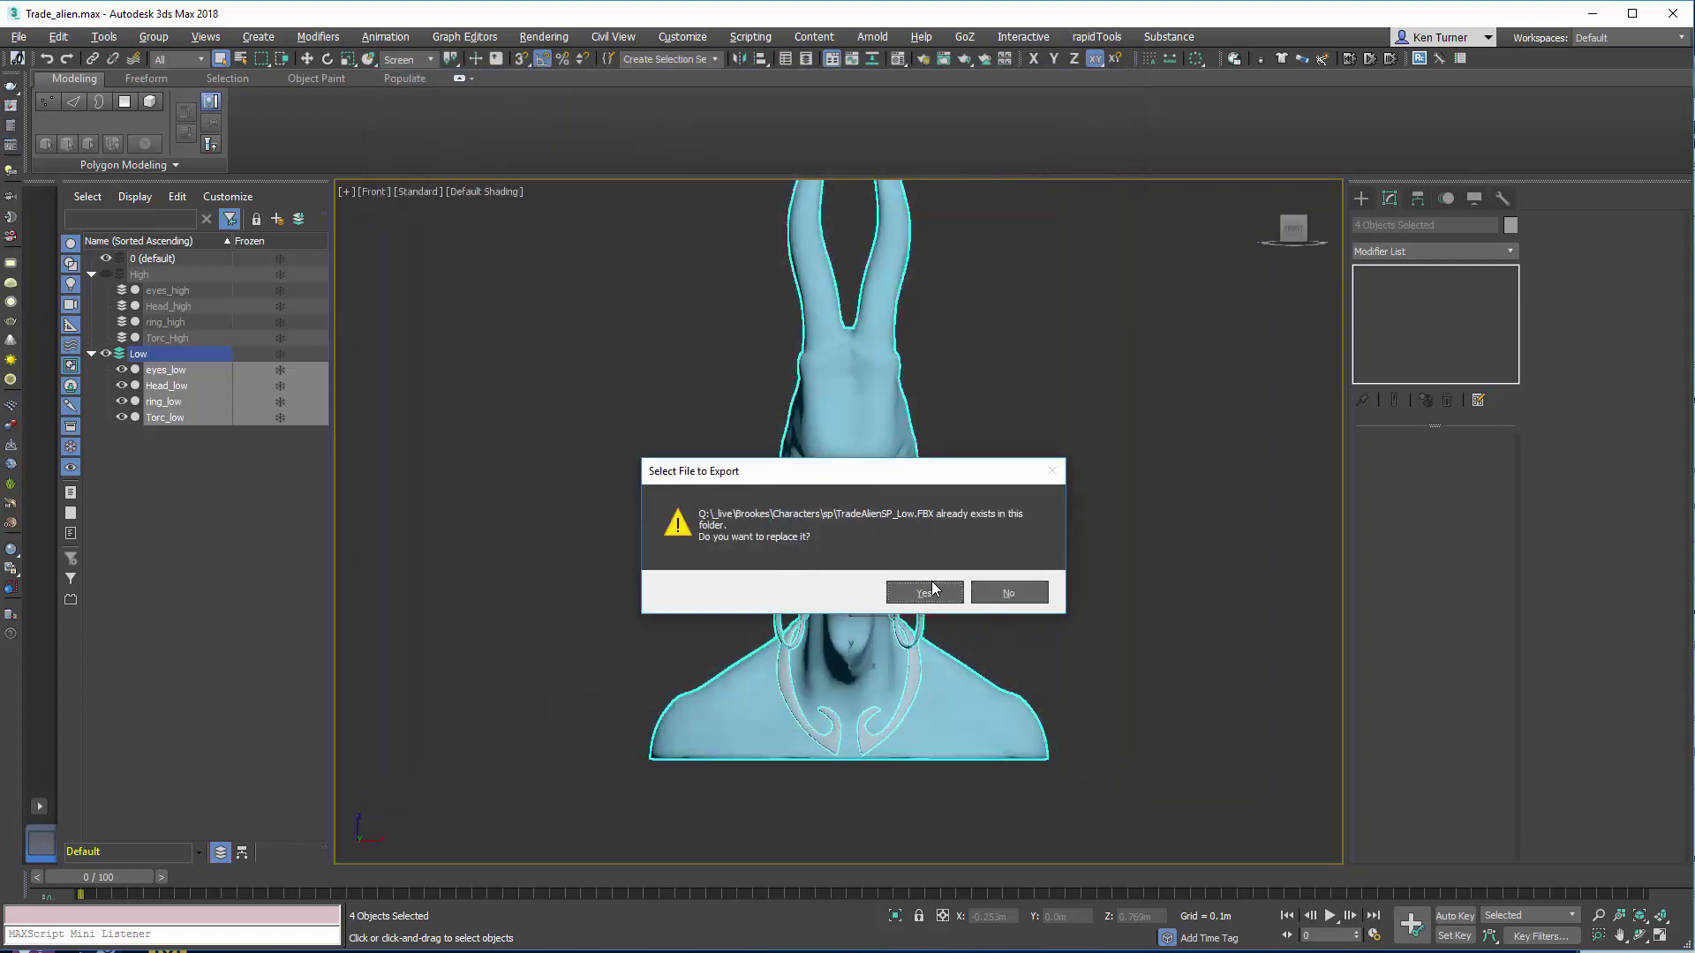
left_click(926, 592)
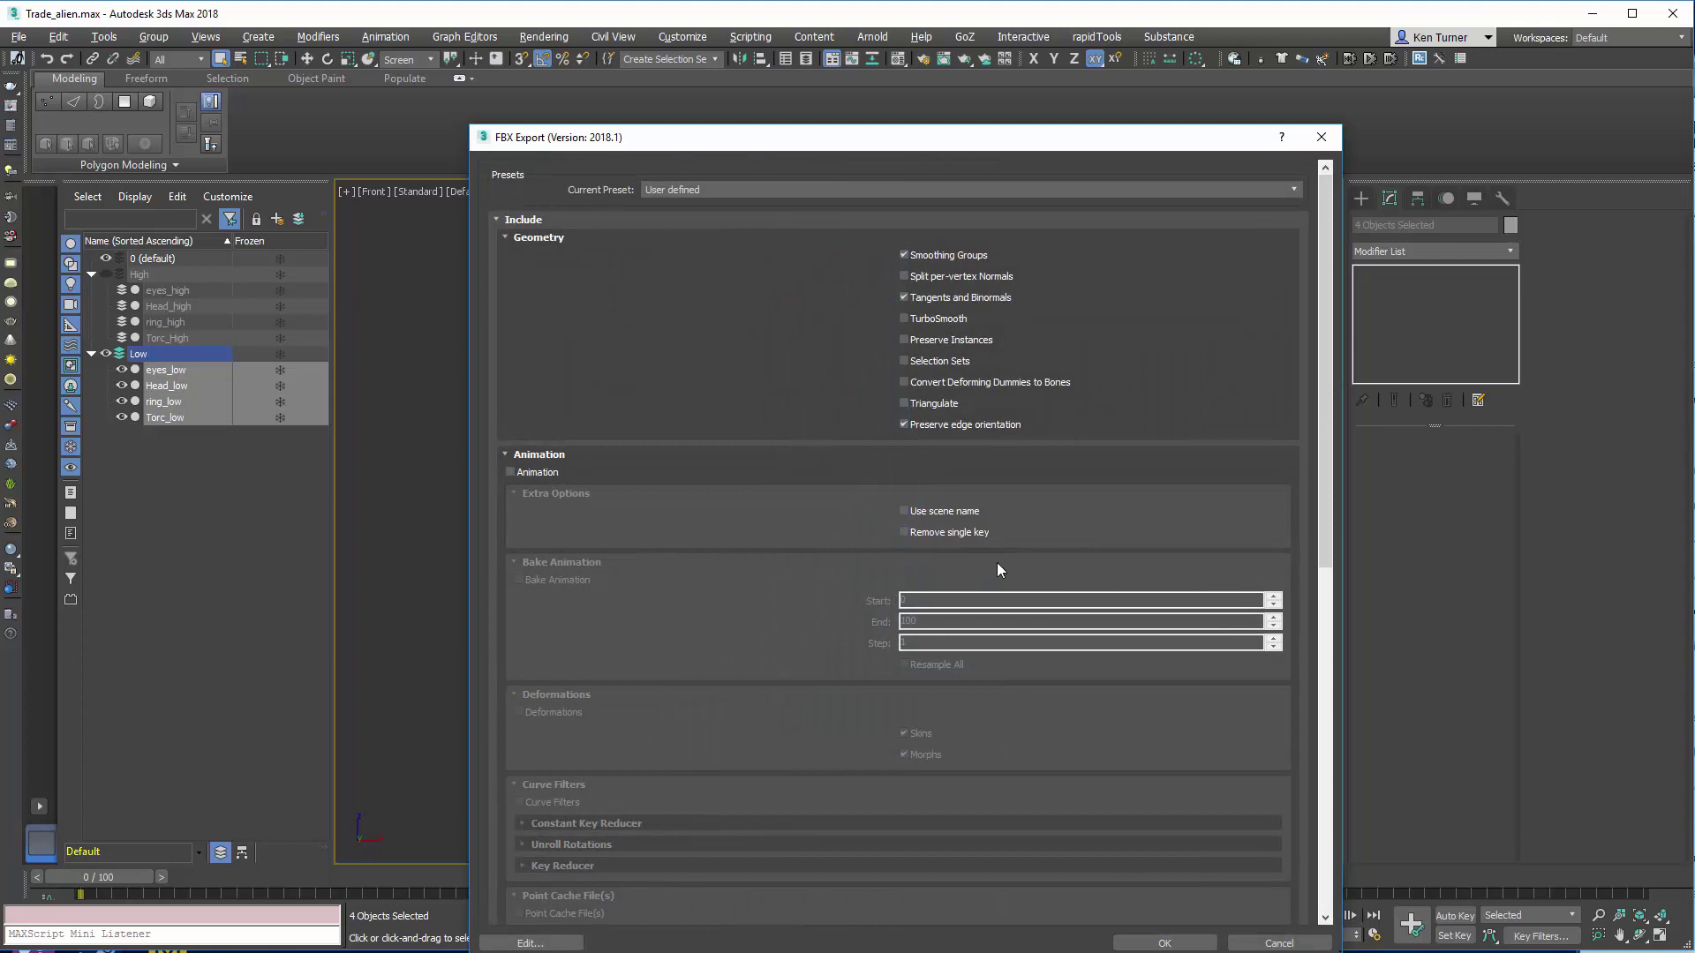
Step: Review the FBX geometry, axis and file-format options, collapse the Animation section, and run the export with these settings
left_click_drag(1062, 144, 1026, 61)
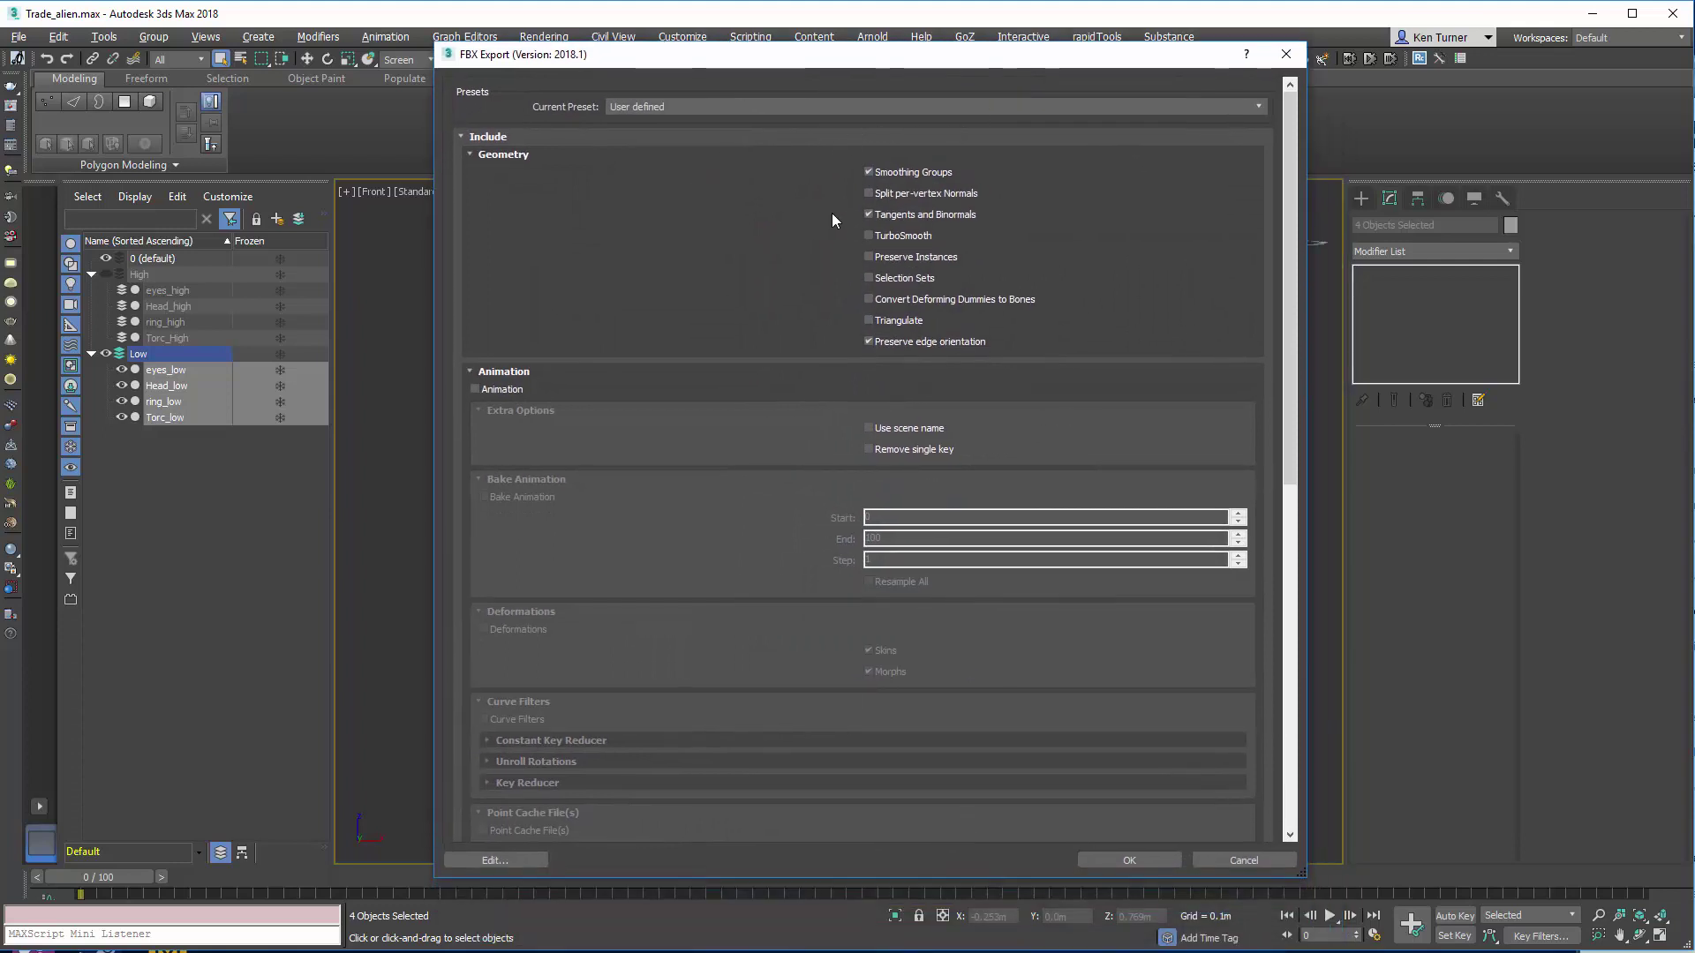
left_click(468, 371)
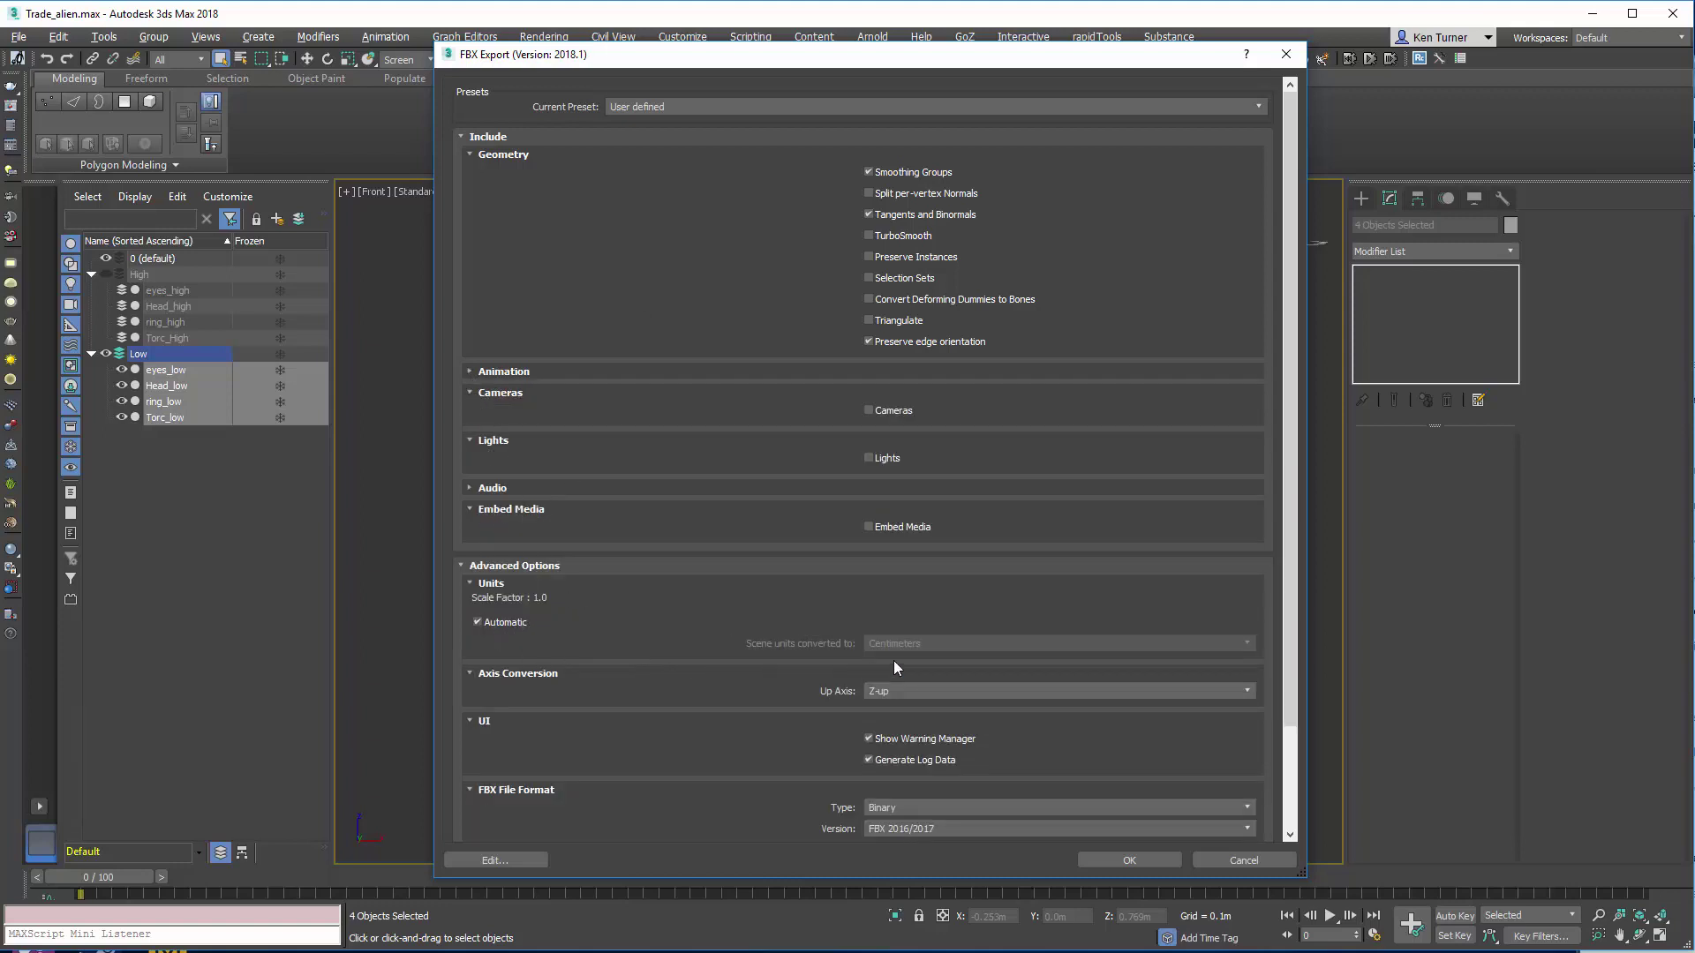
scroll(1292, 464, "down", 3)
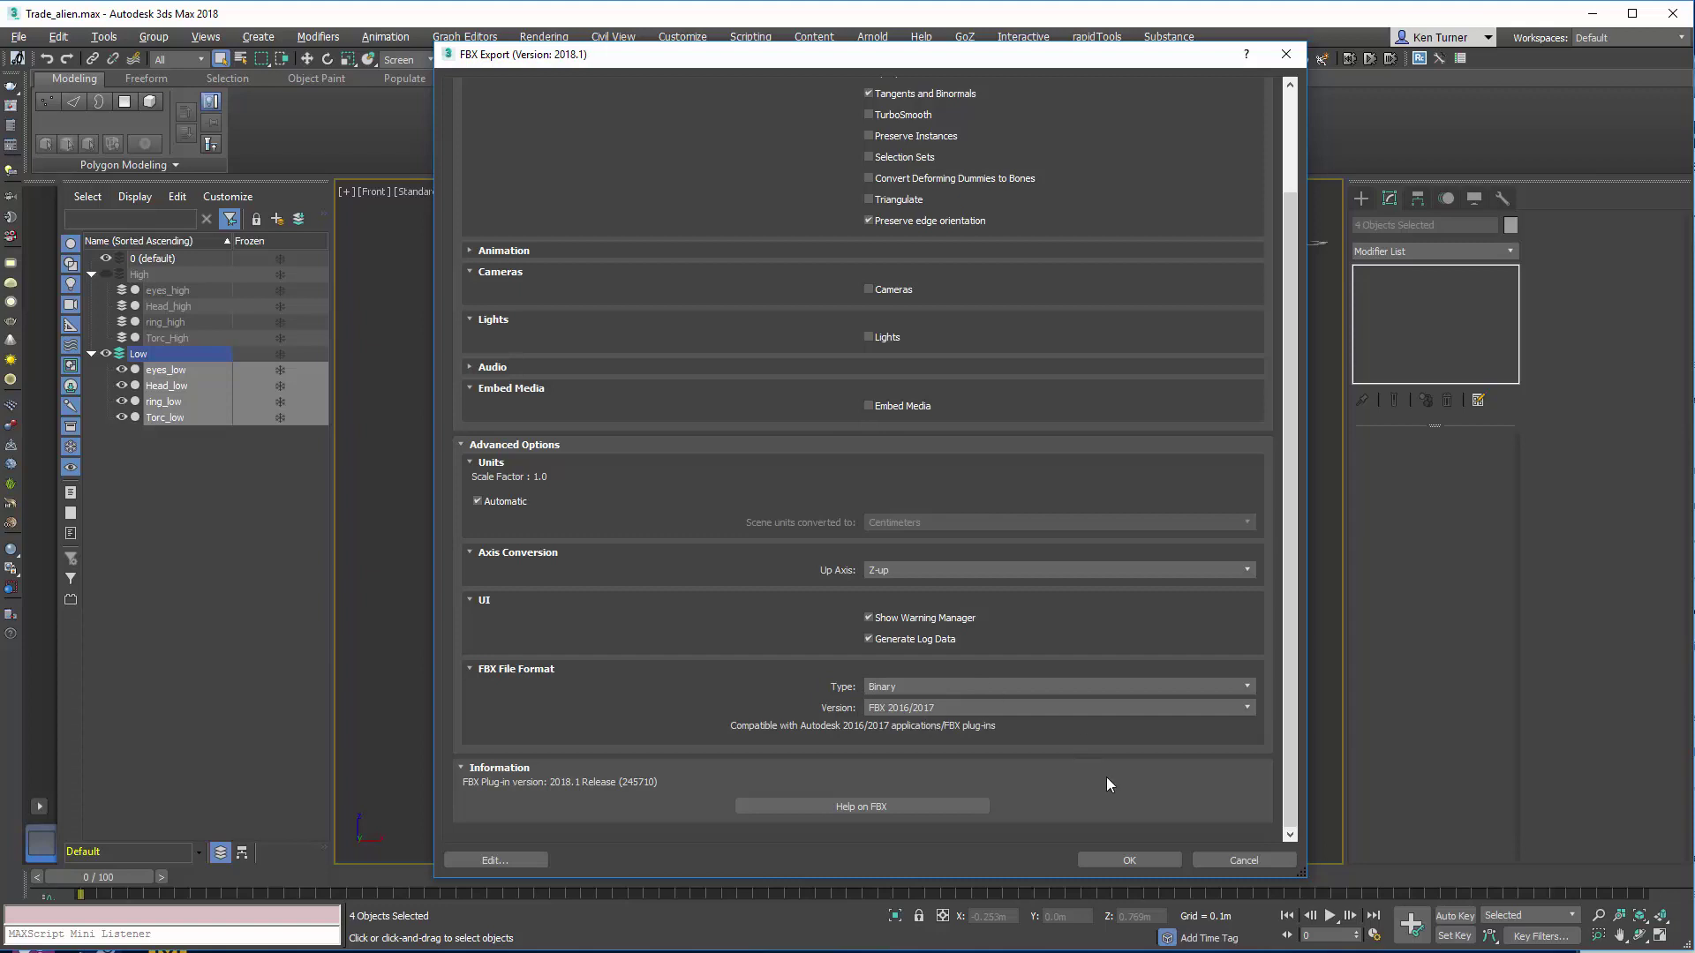
left_click(1137, 861)
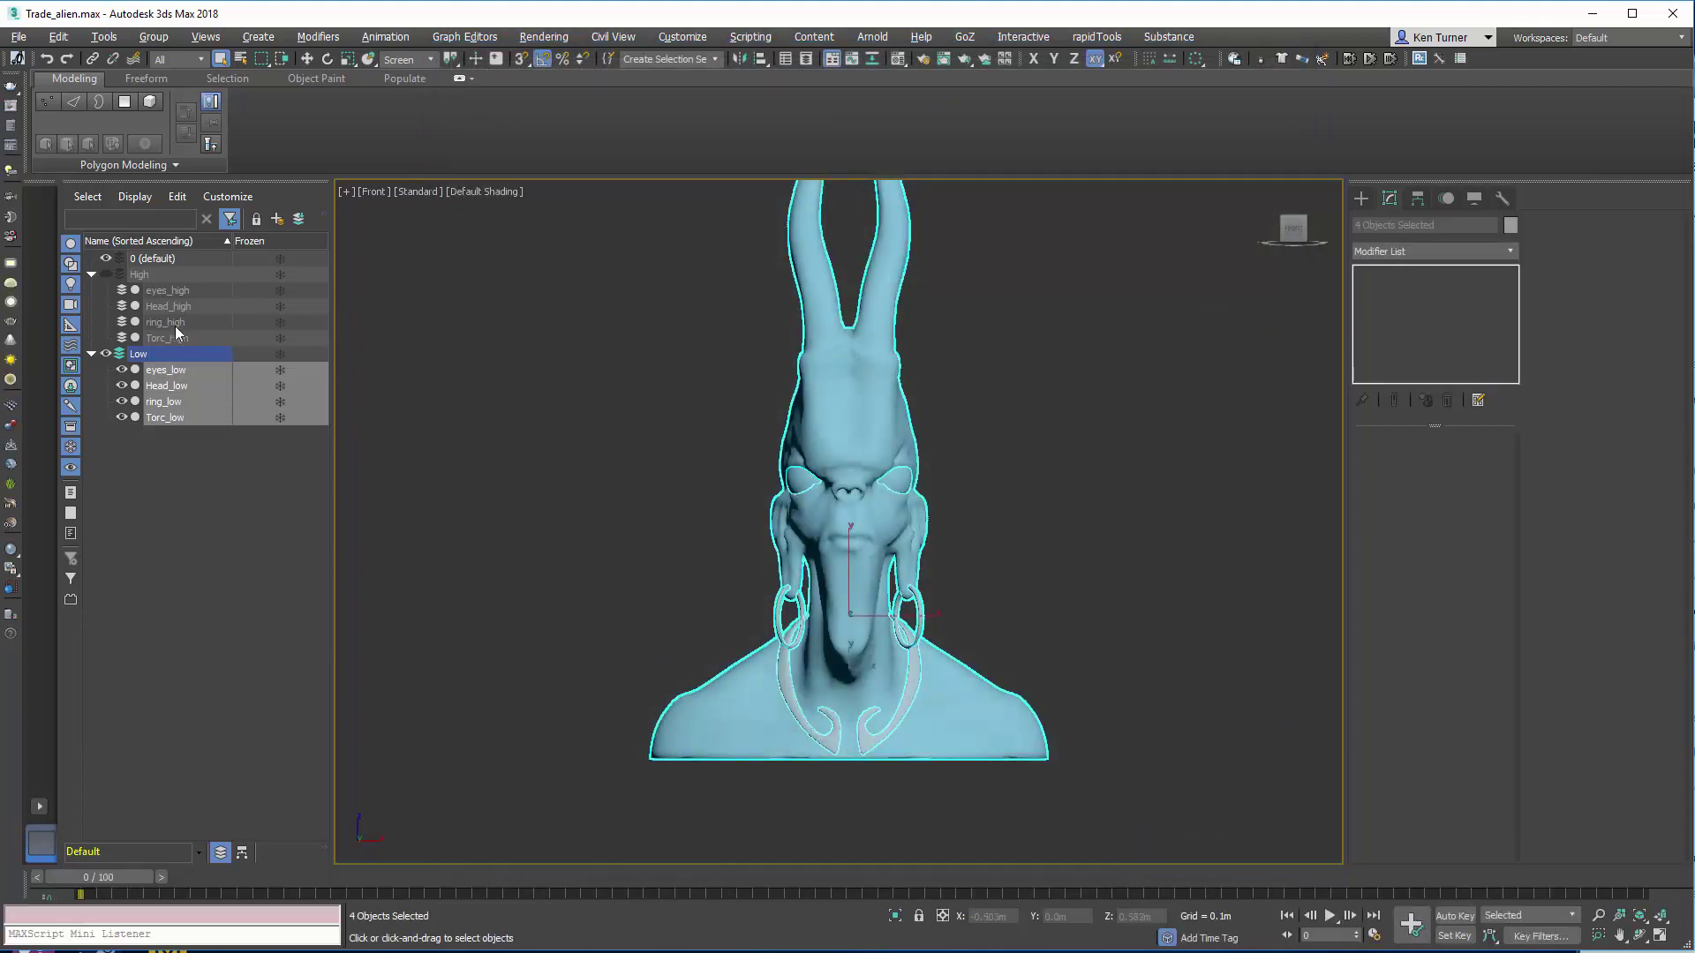
Step: Show the High layer in place of the Low layer and rename its torc object to Torc_high
left_click(106, 353)
left_click(105, 274)
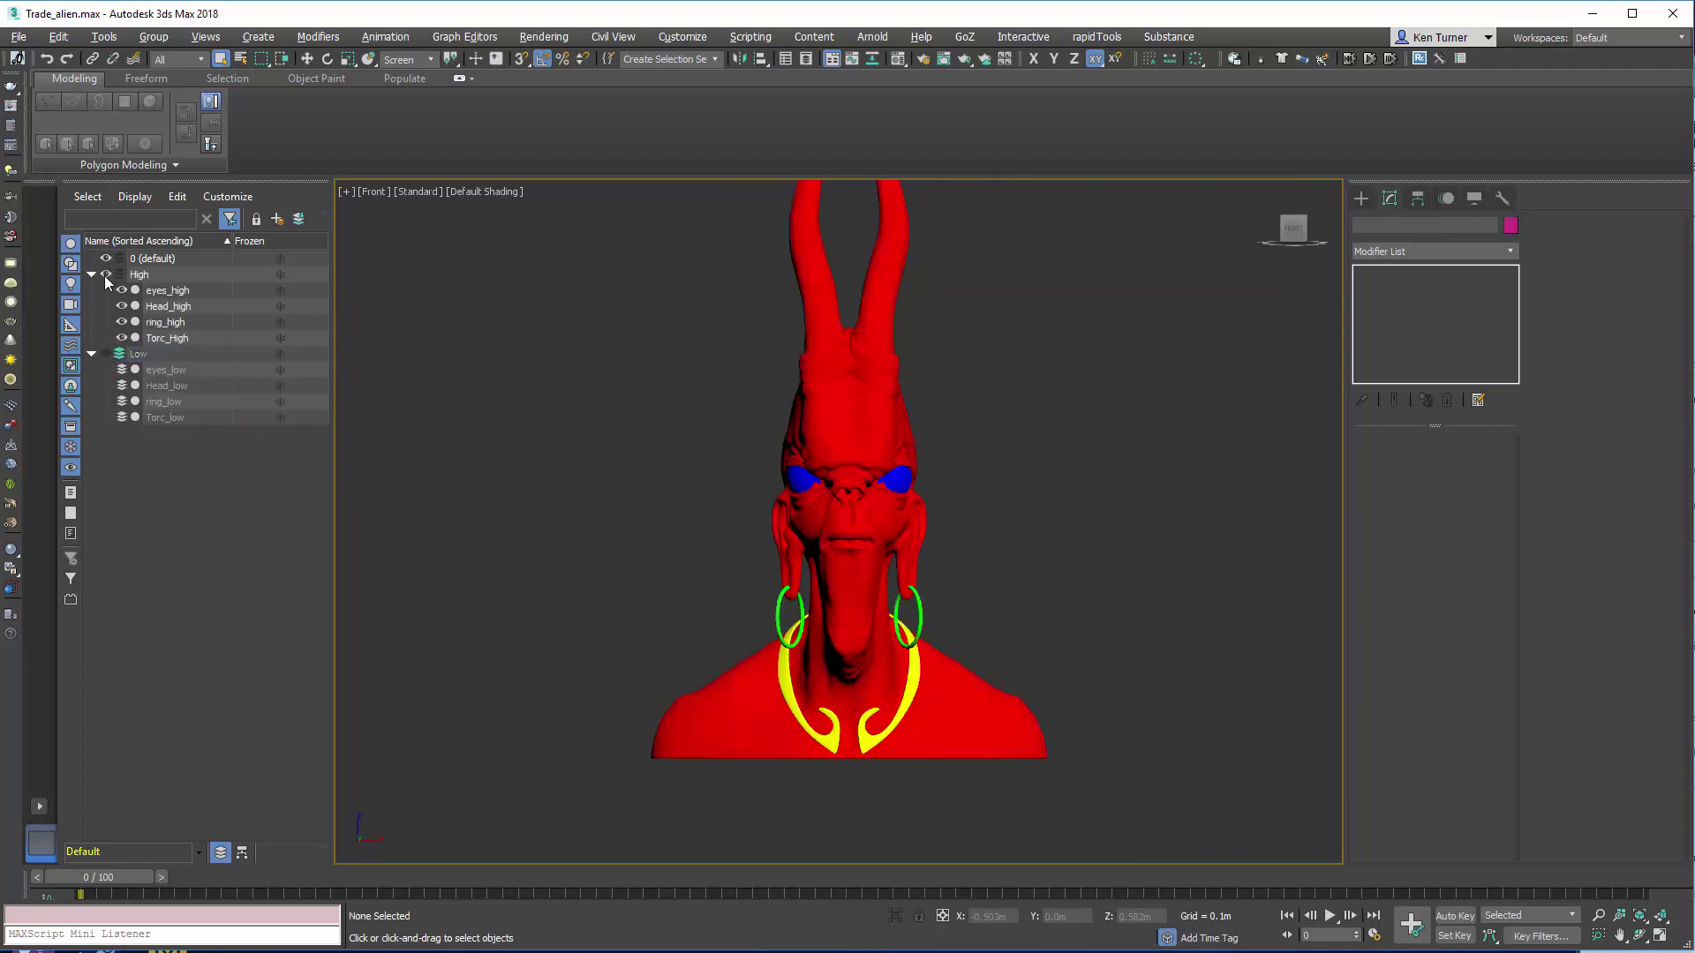
left_click(167, 338)
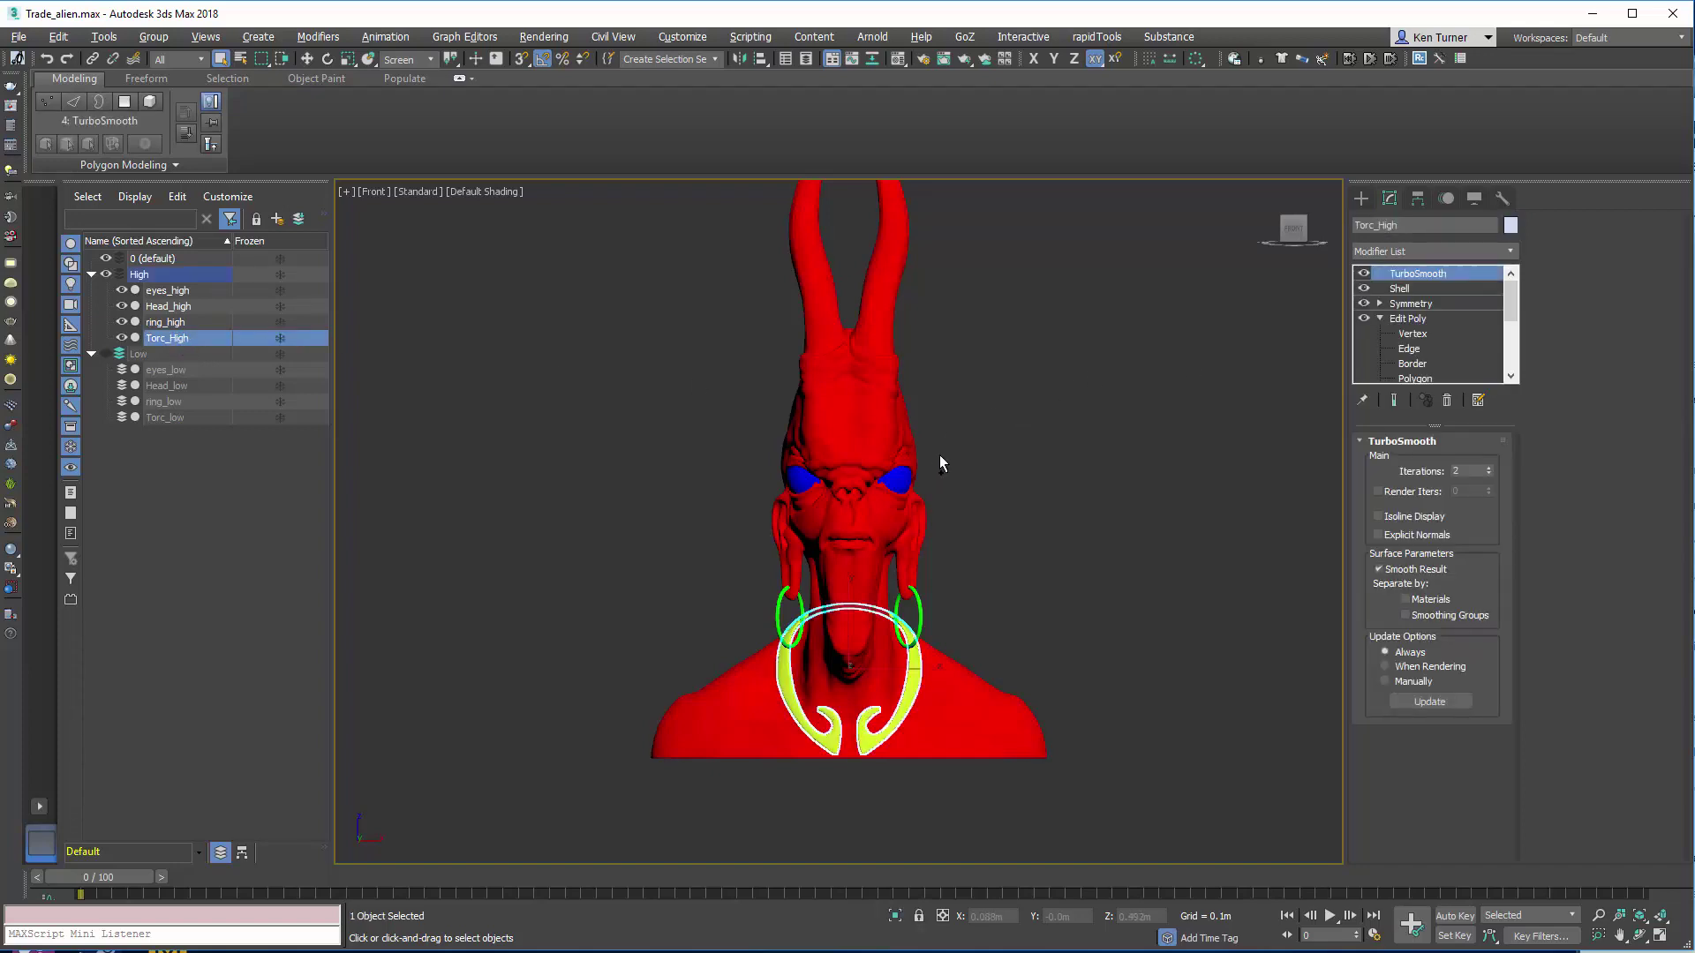
scroll(941, 452, "up", 5)
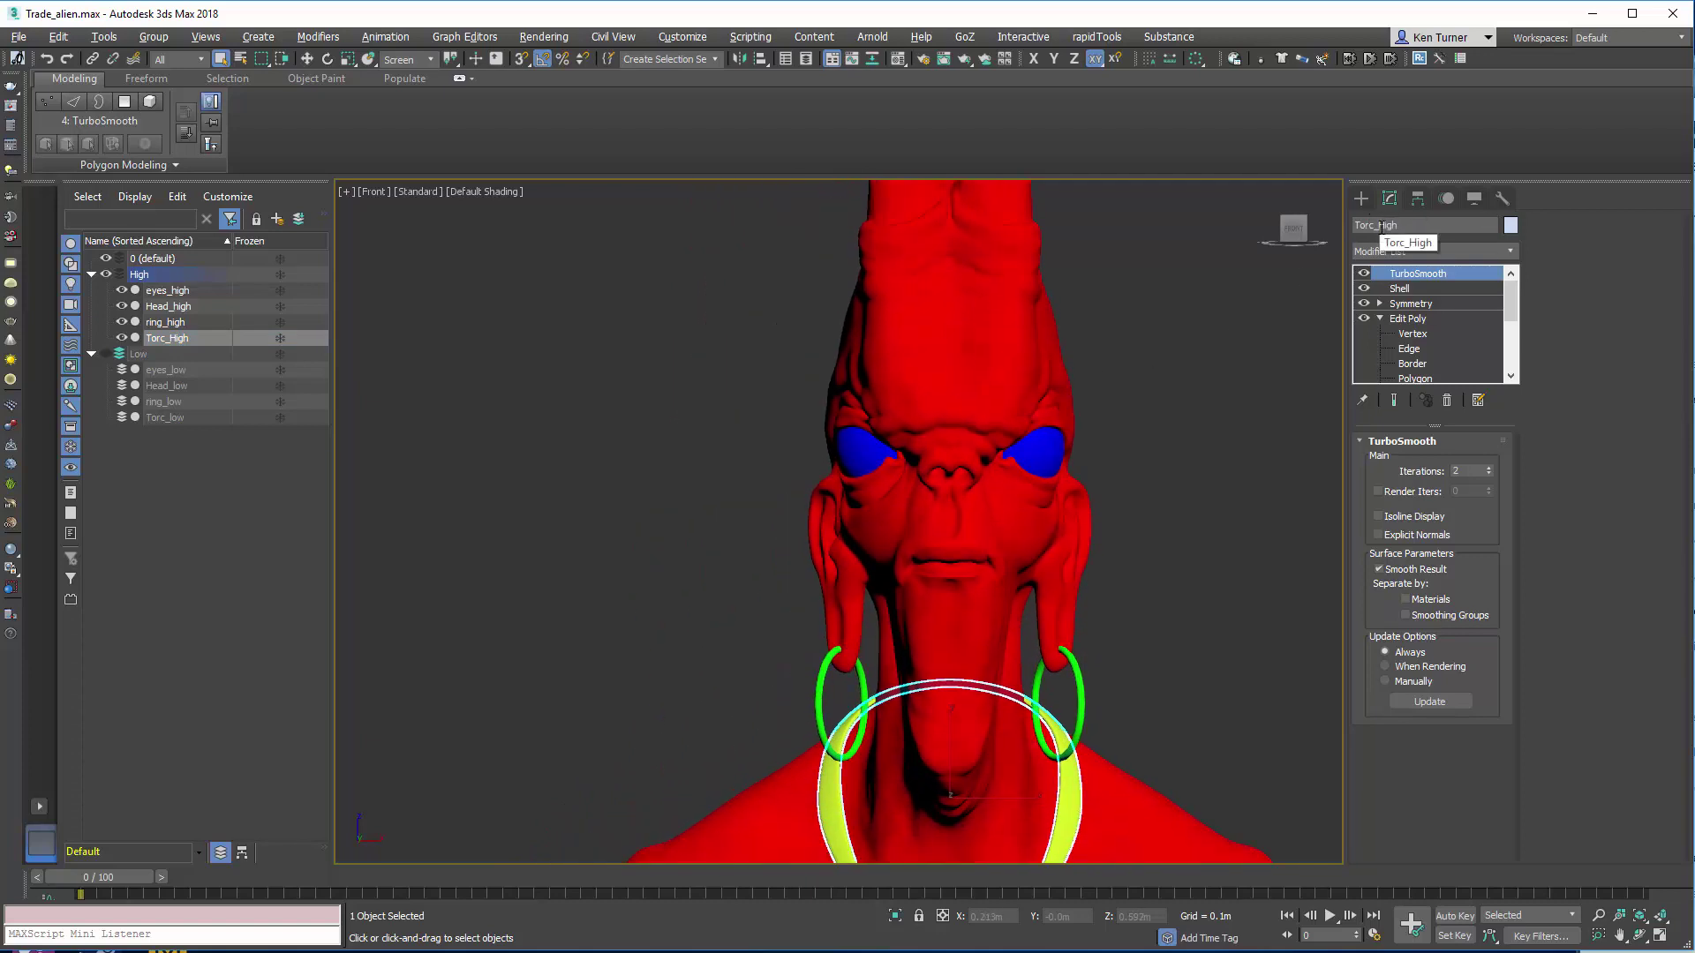
left_click_drag(1386, 225, 1377, 225)
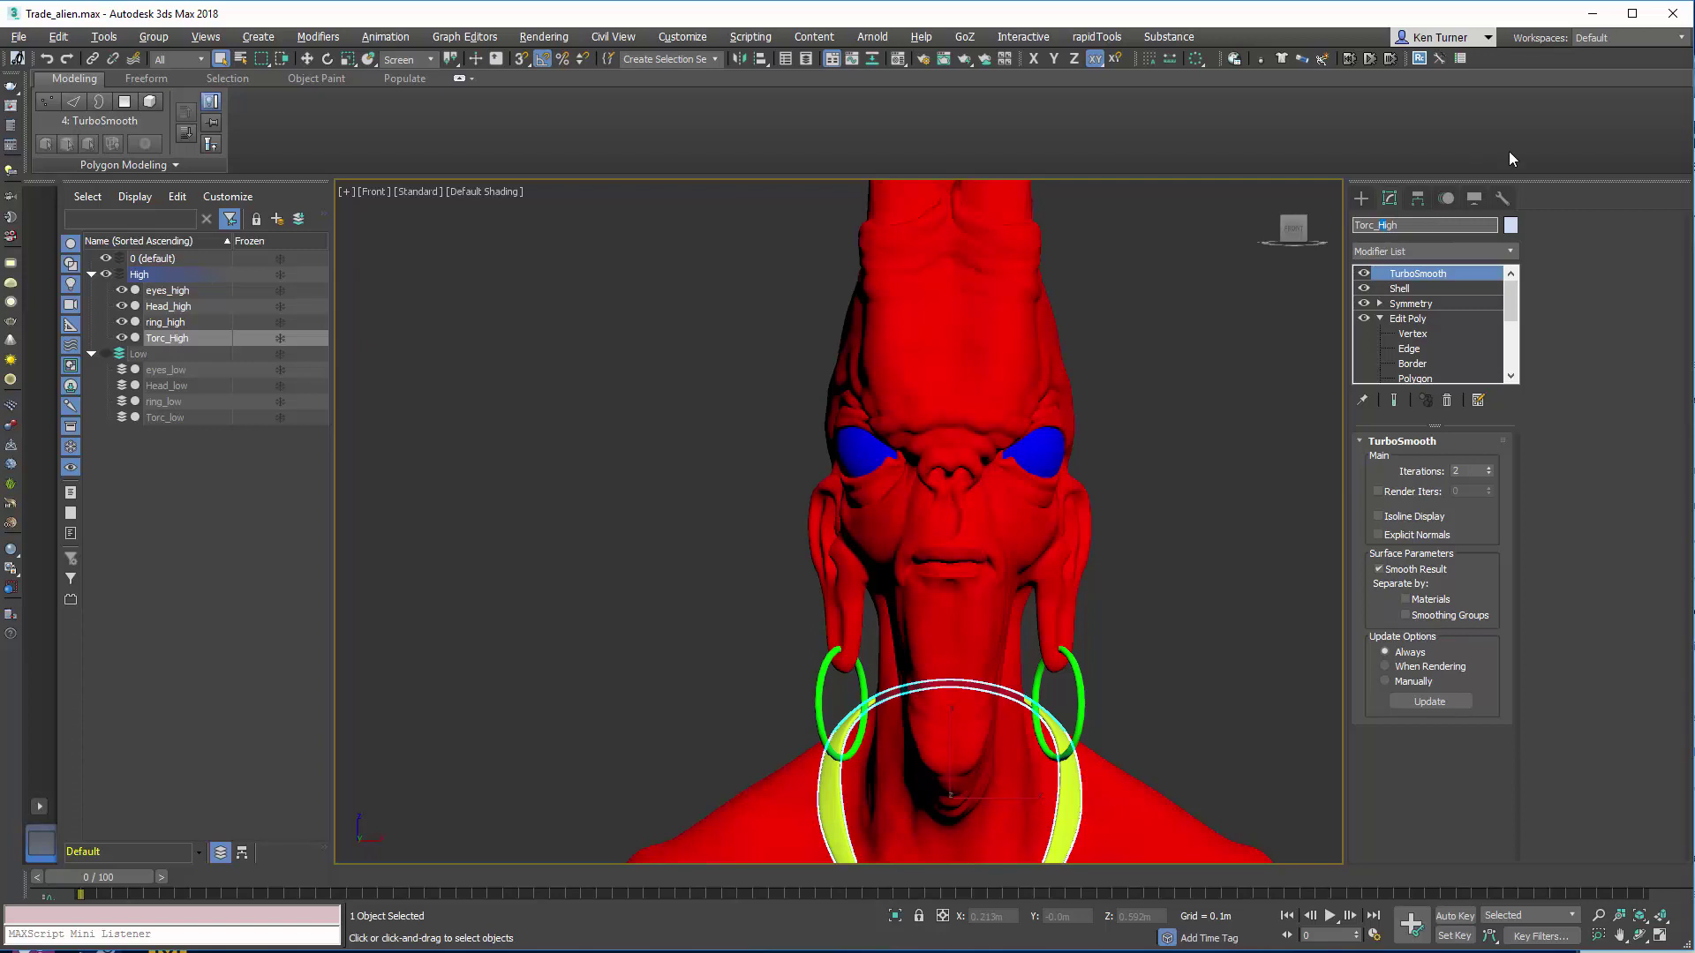
type("h")
scroll(1187, 439, "down", 5)
left_click(1094, 445)
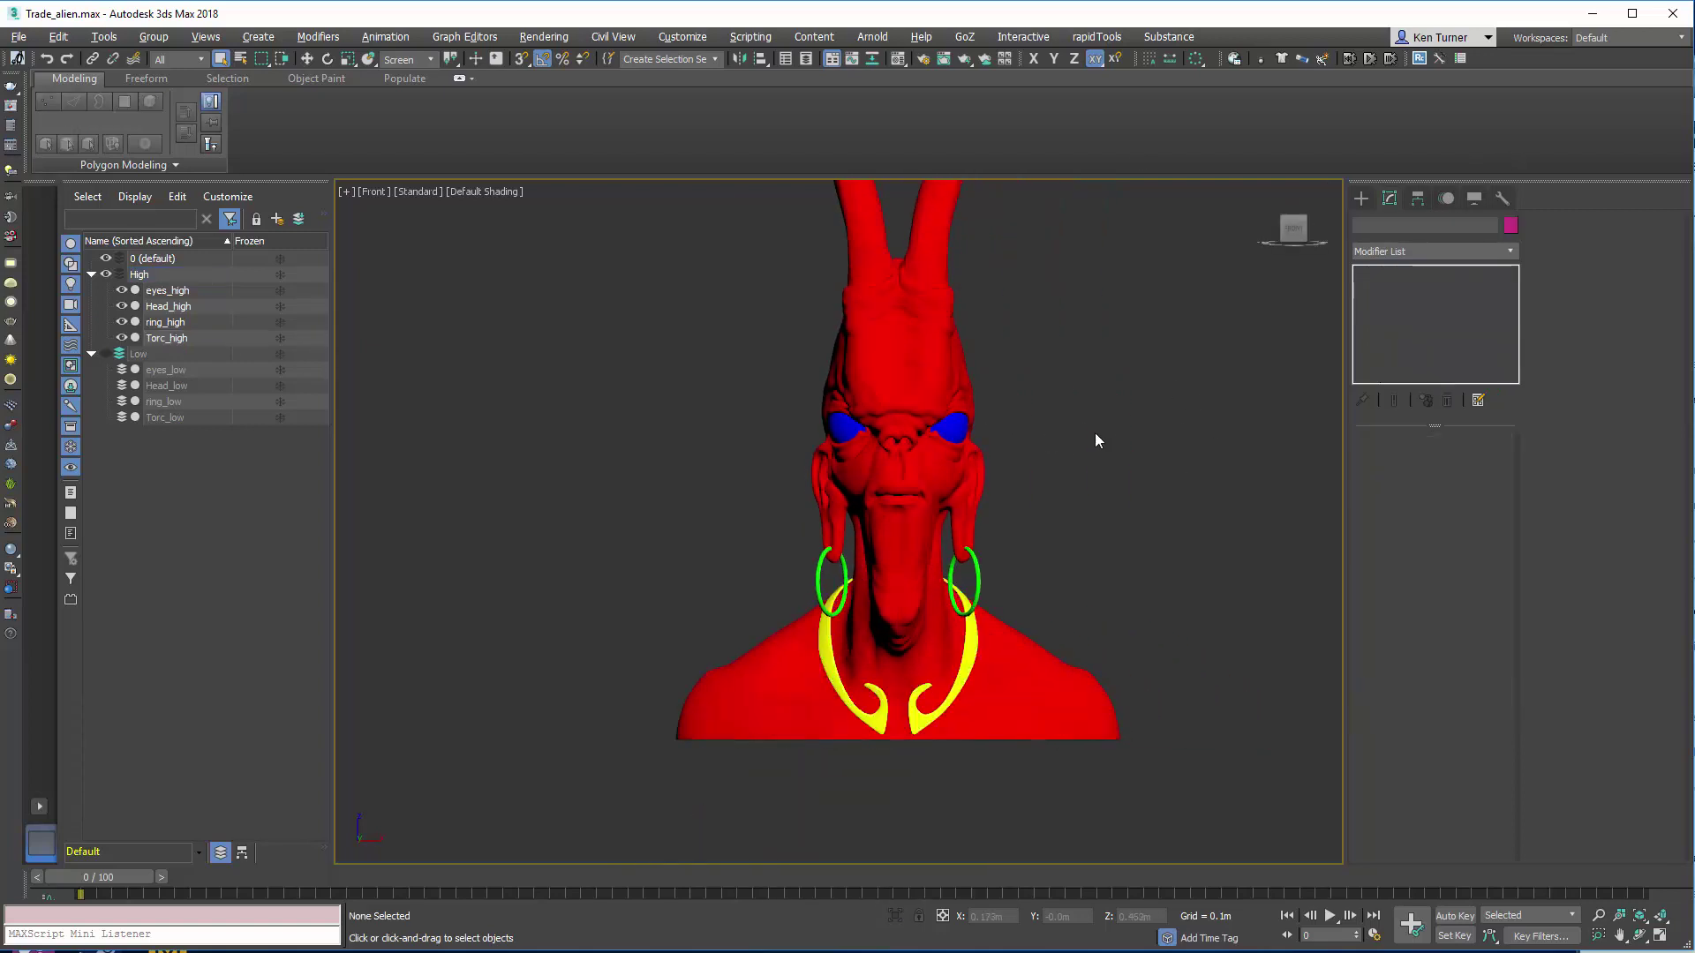
Step: Export only the four high-poly objects as TradeAlienSP_High.FBX in the sp folder, replacing the existing file and keeping the current FBX settings
middle_click_drag(1095, 426, 1066, 492)
left_click_drag(628, 250, 1148, 788)
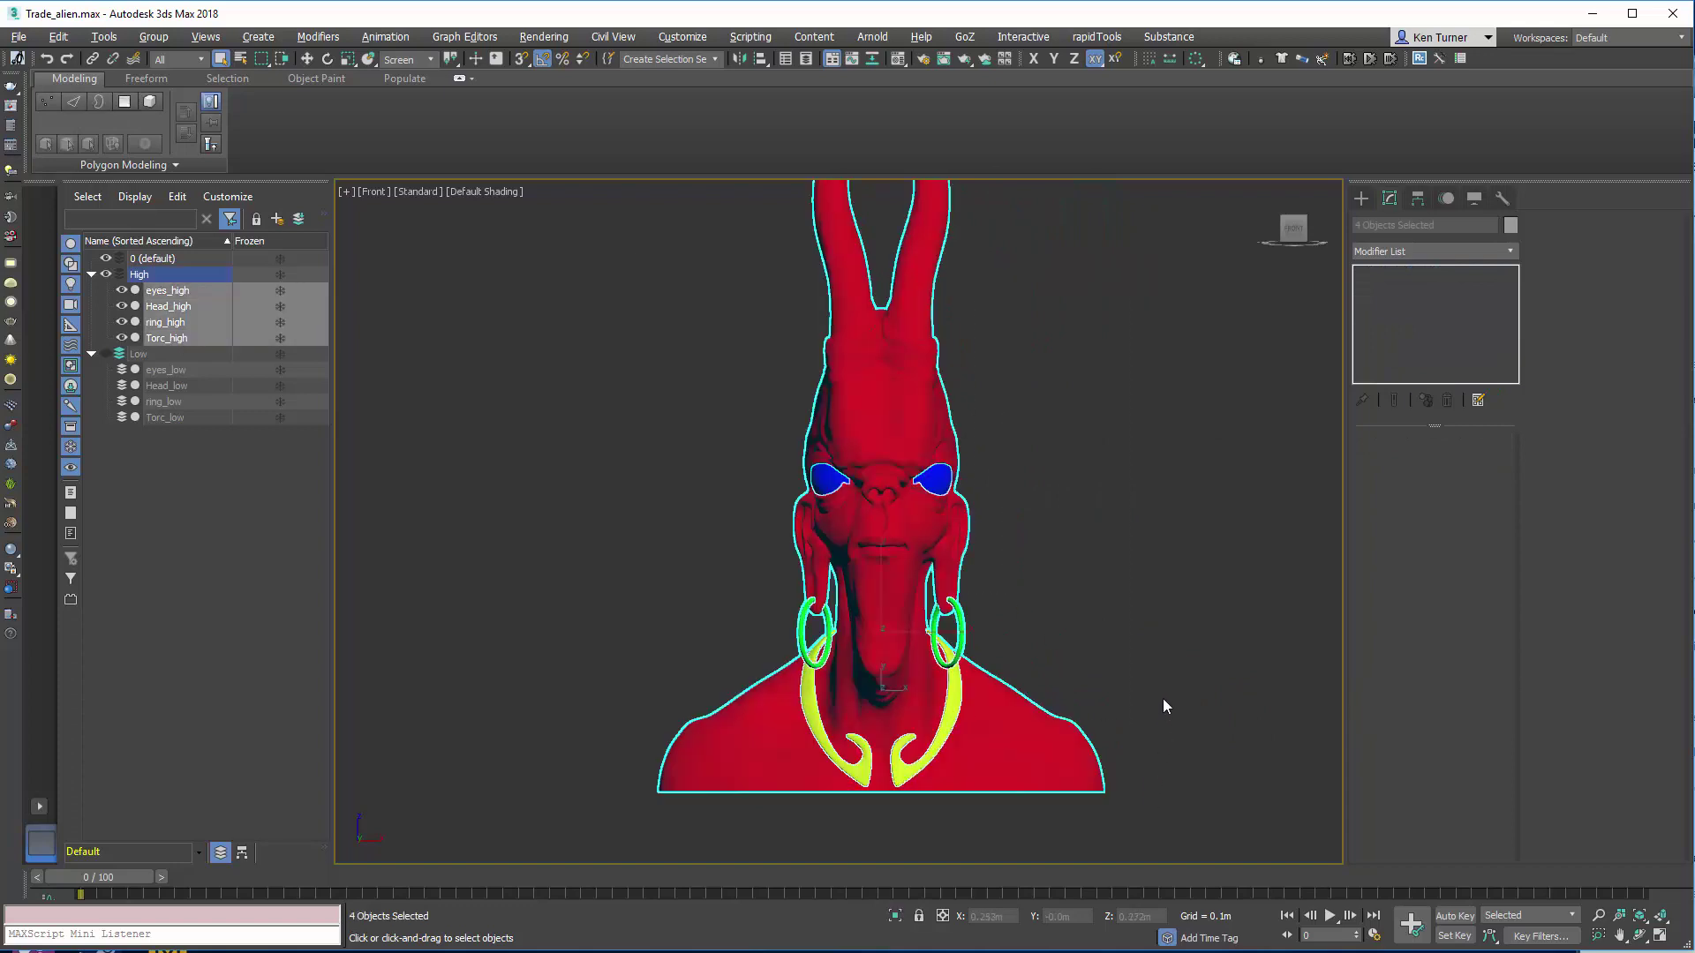
left_click(18, 36)
mouse_move(106, 299)
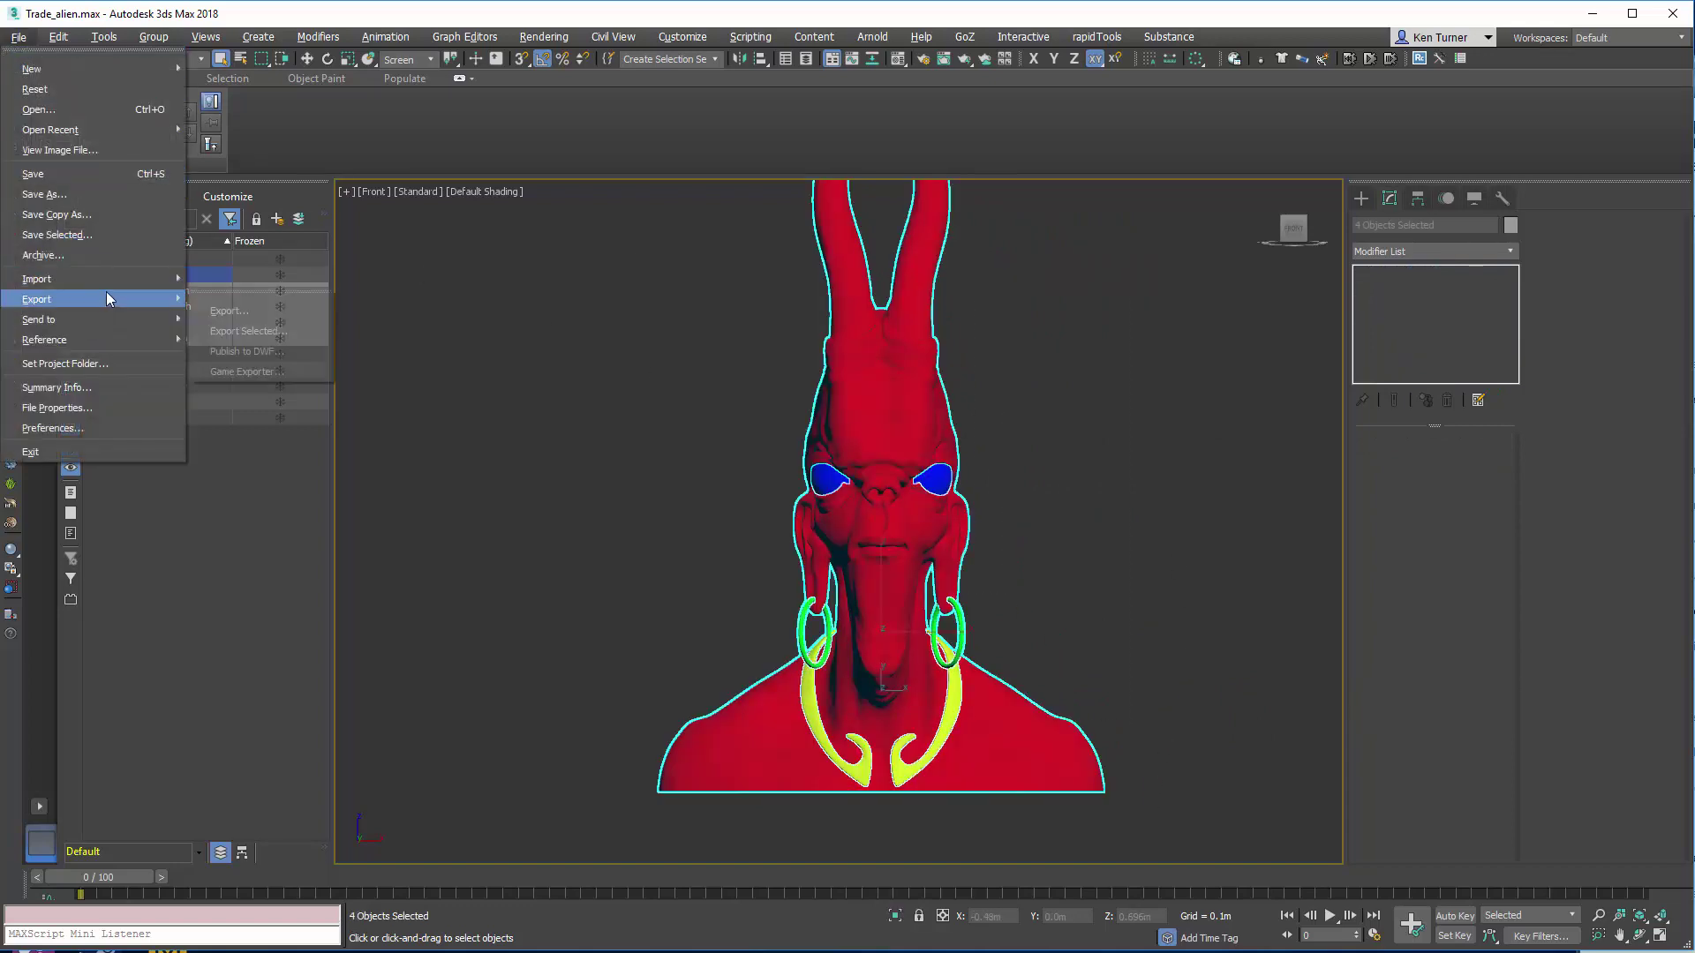
left_click(246, 330)
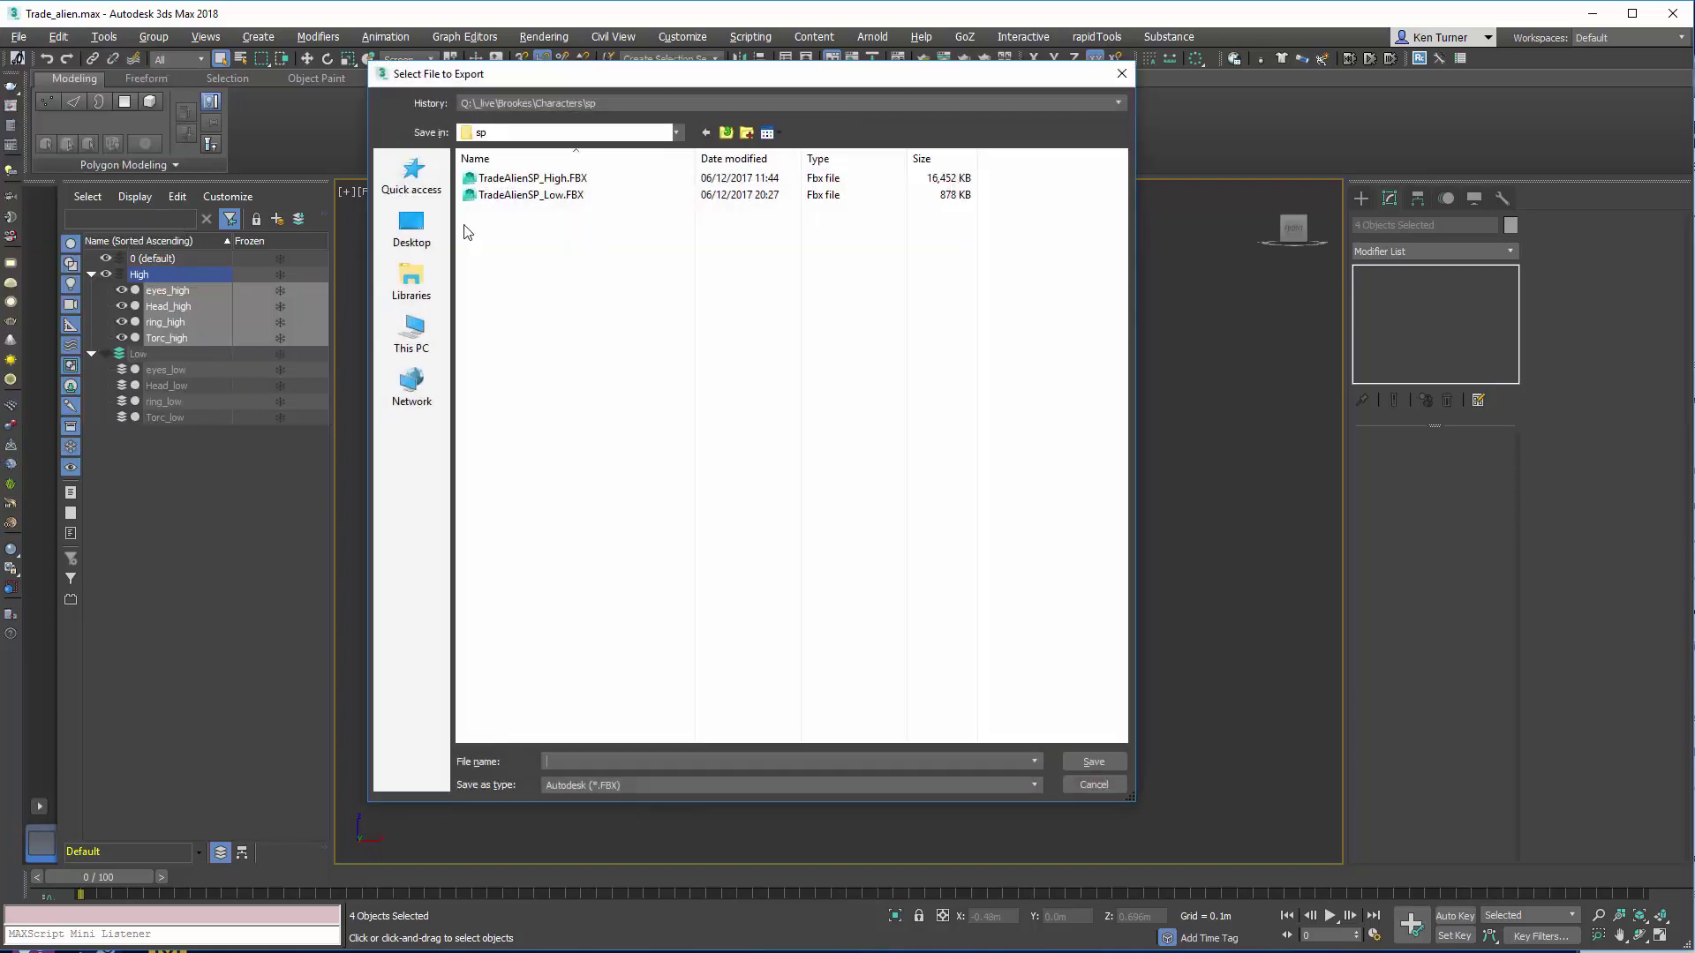
left_click(535, 179)
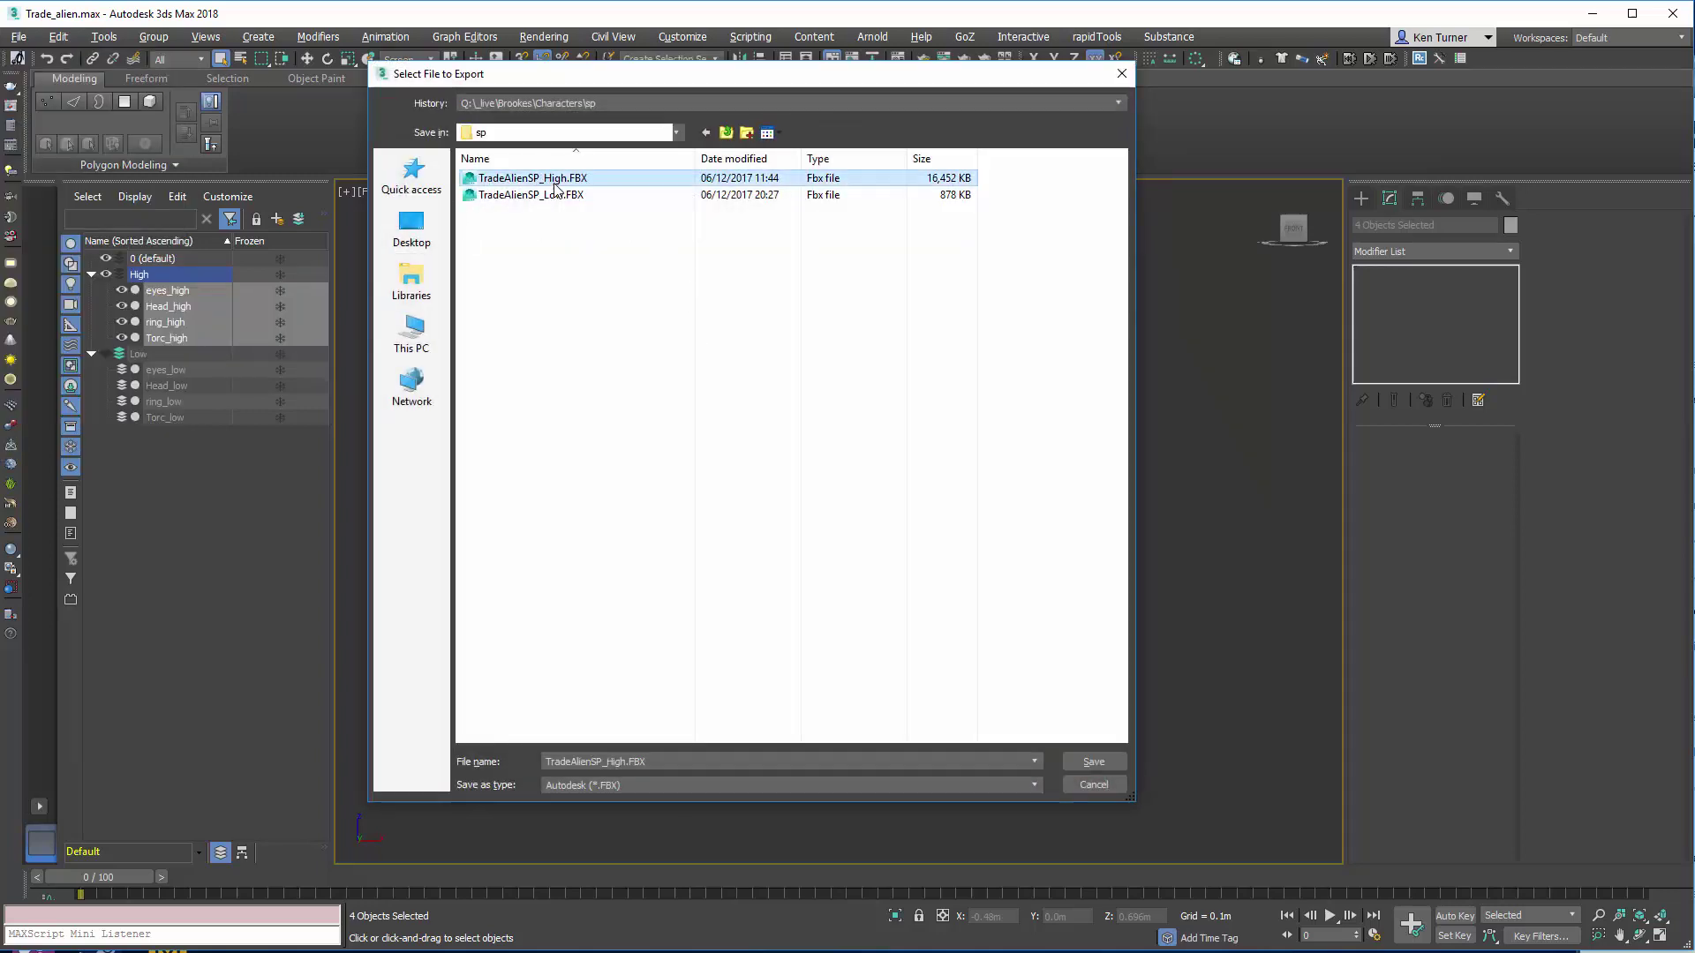
left_click(1093, 765)
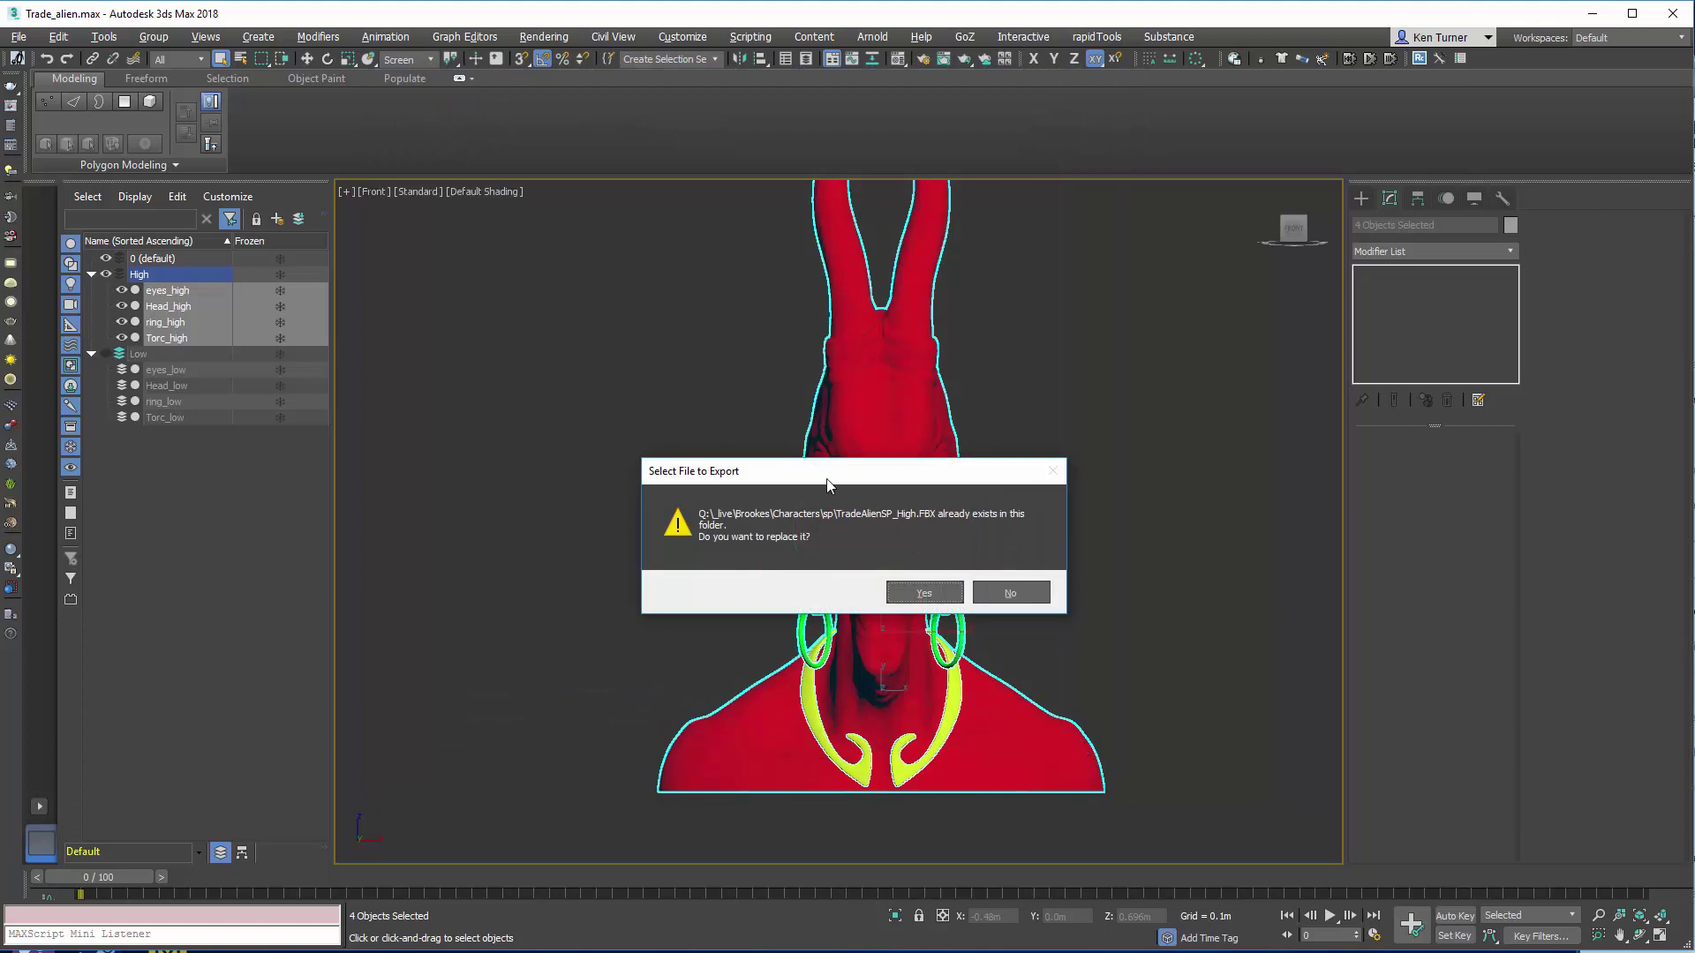
left_click(920, 594)
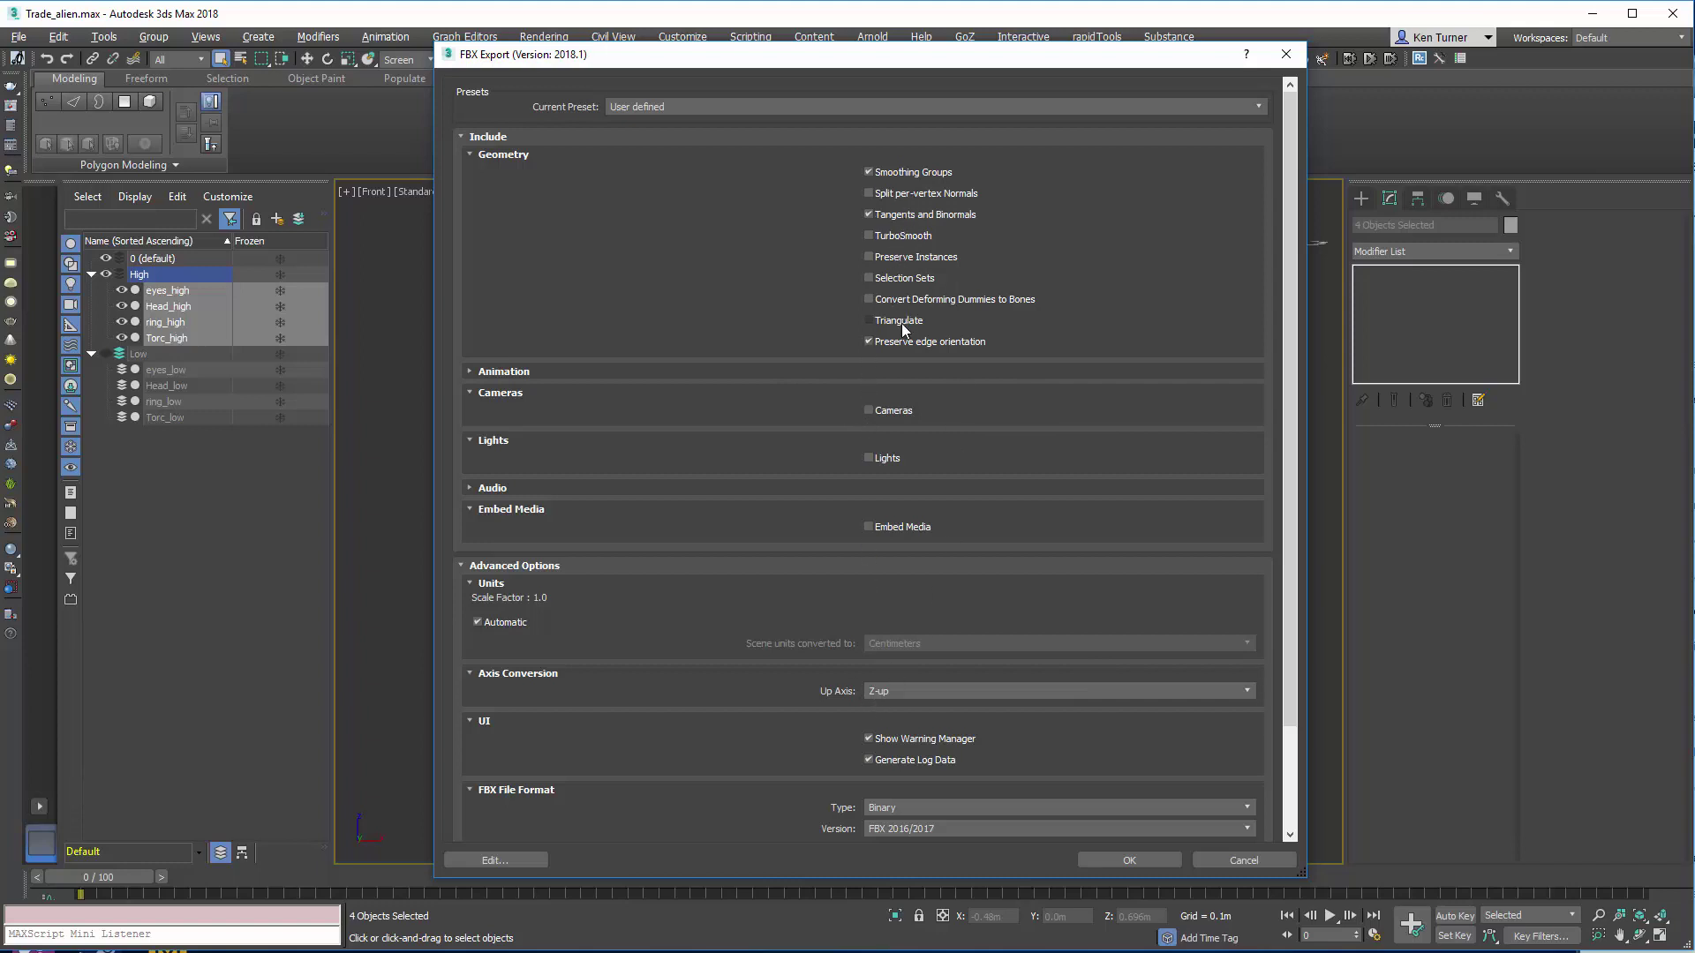
left_click(1129, 861)
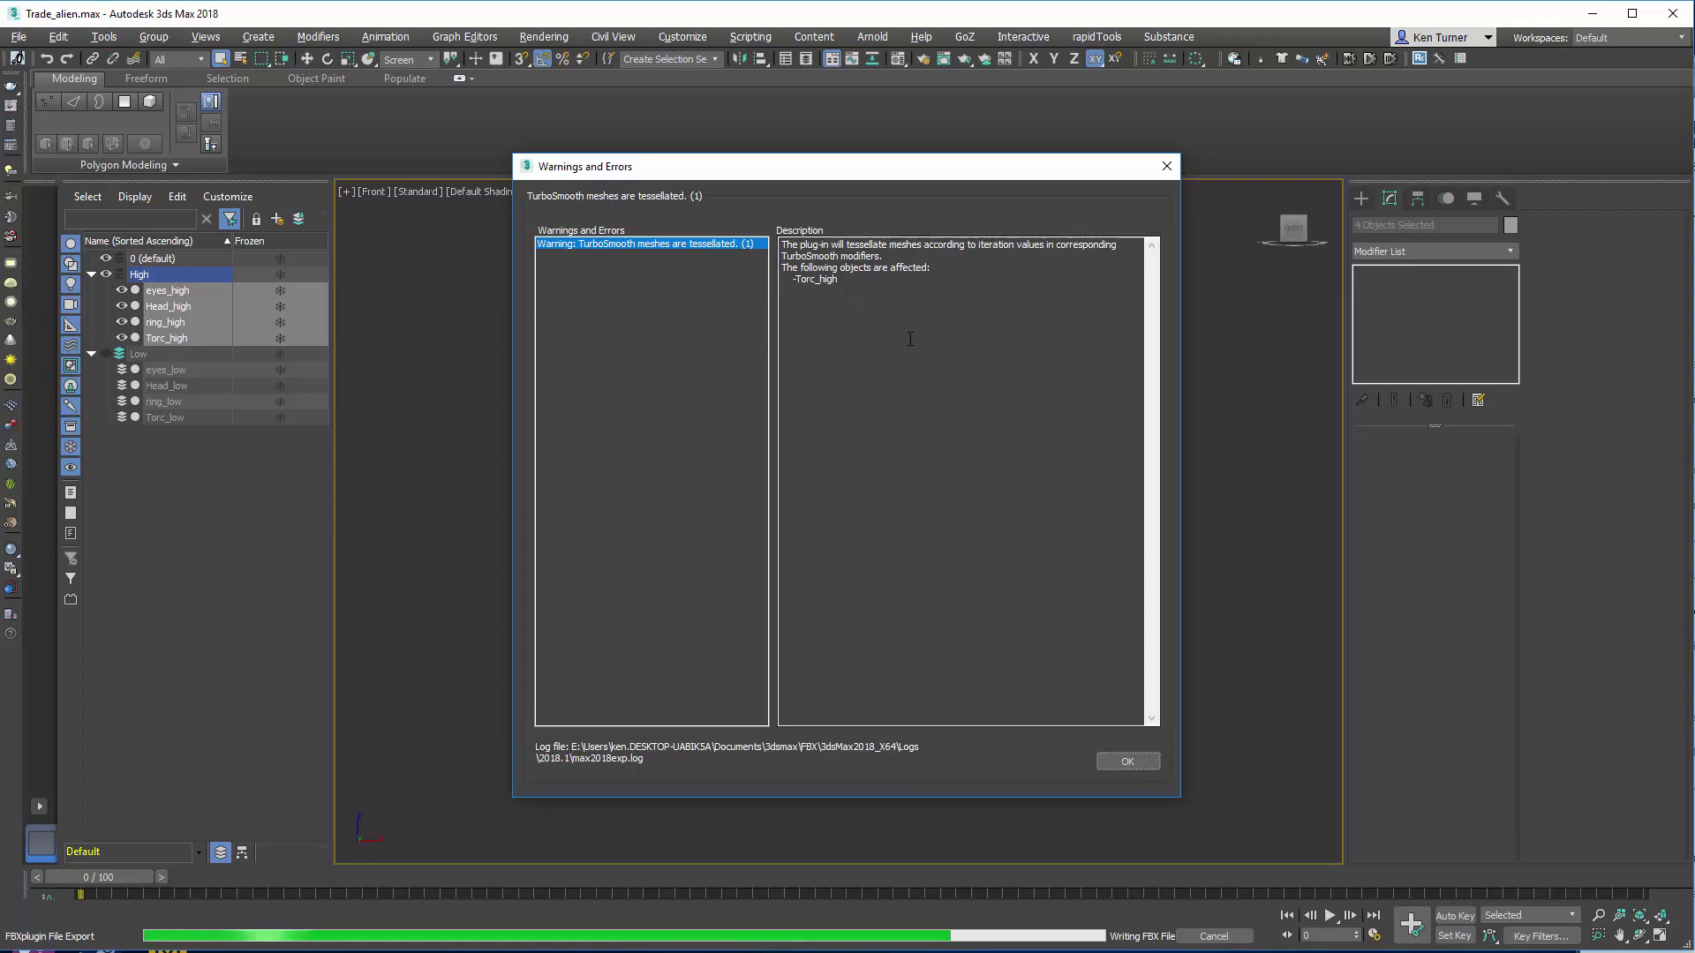
left_click(1134, 761)
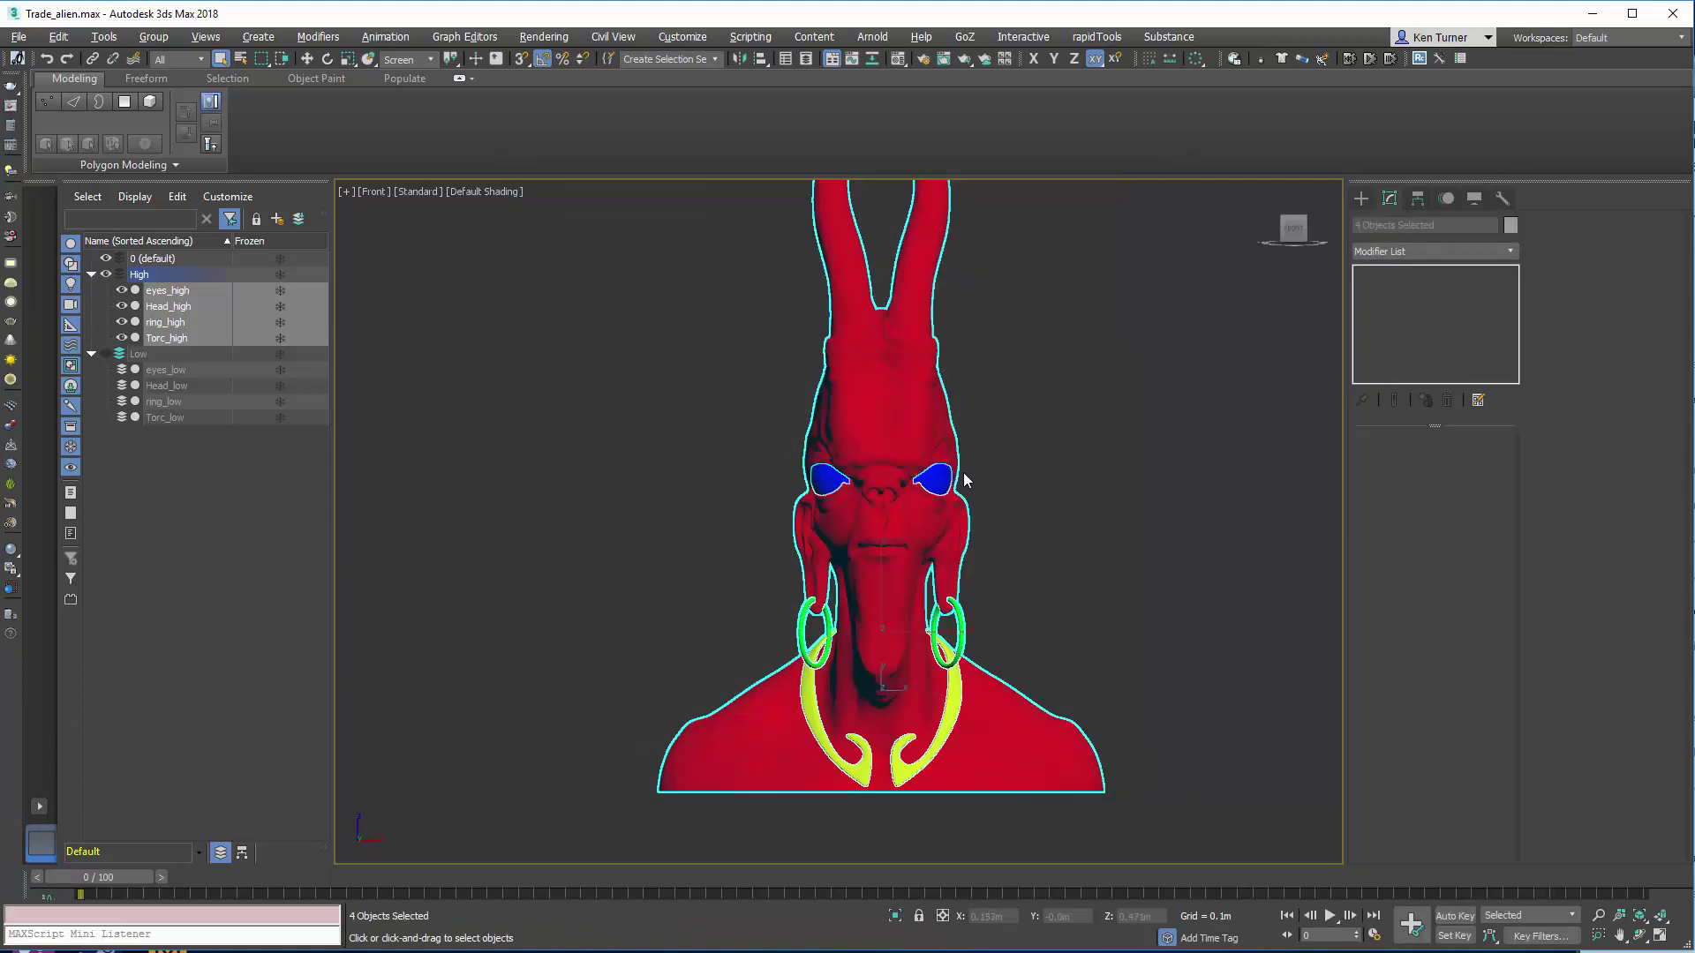
Step: Examine the high-poly torc with its TurboSmooth settings and the whole bust from several angles, ending in the Front view with nothing selected
scroll(928, 629, "up", 5)
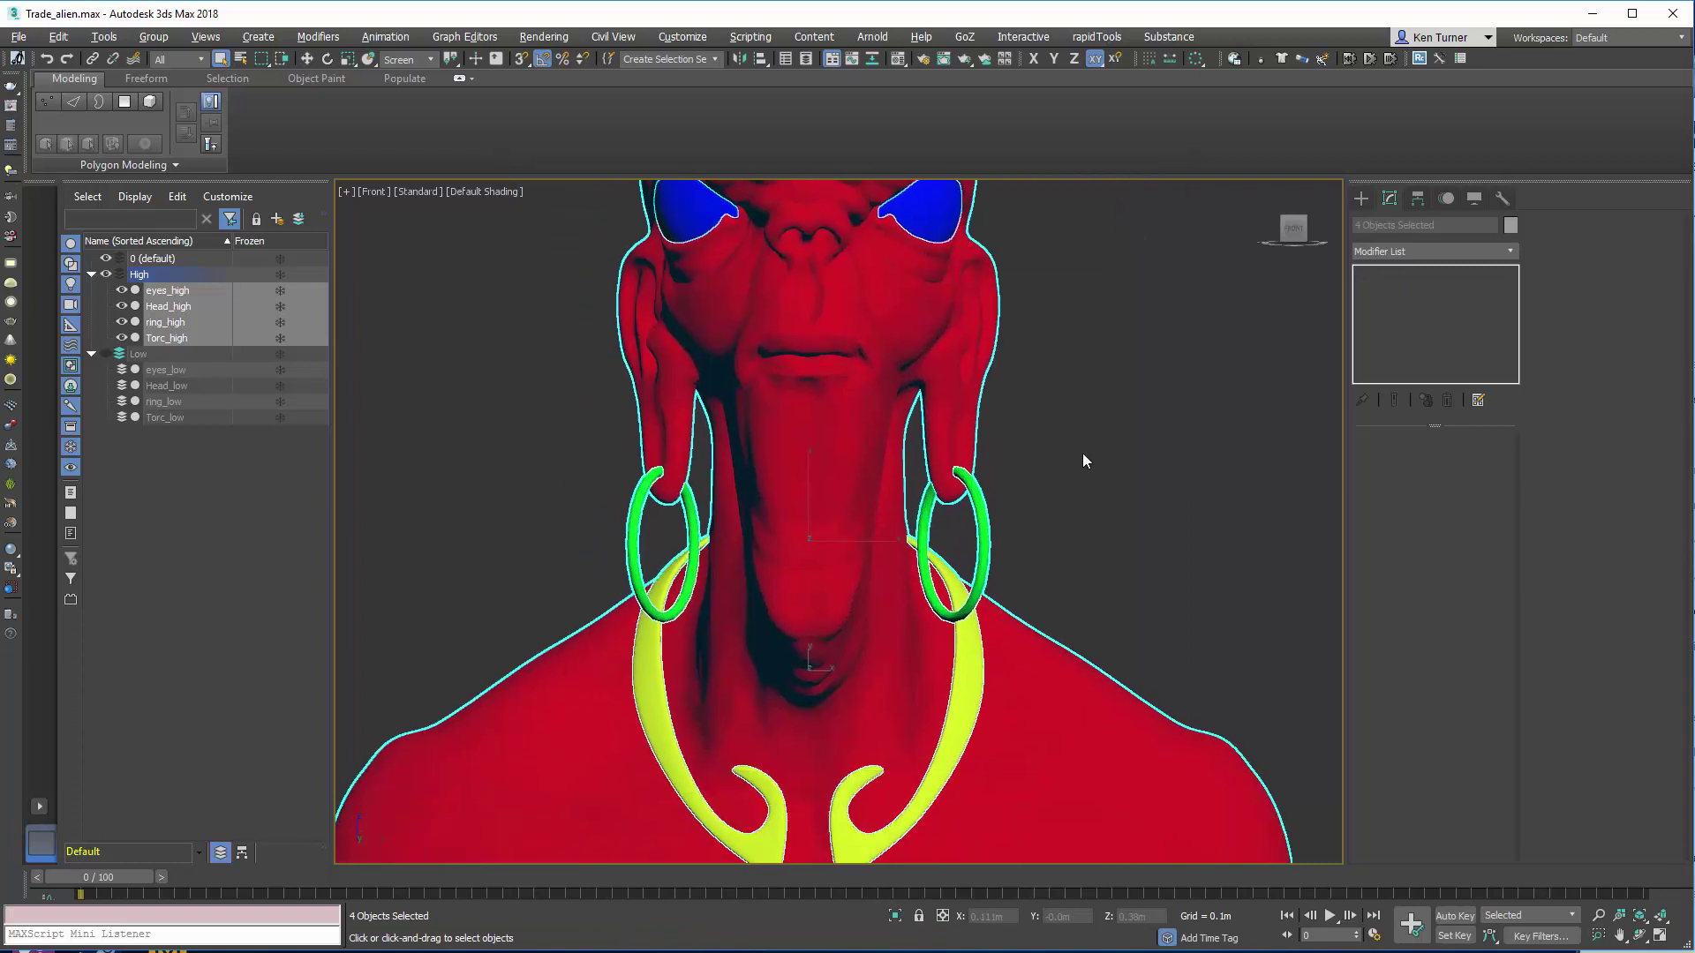
left_click(1108, 516)
left_click(999, 627)
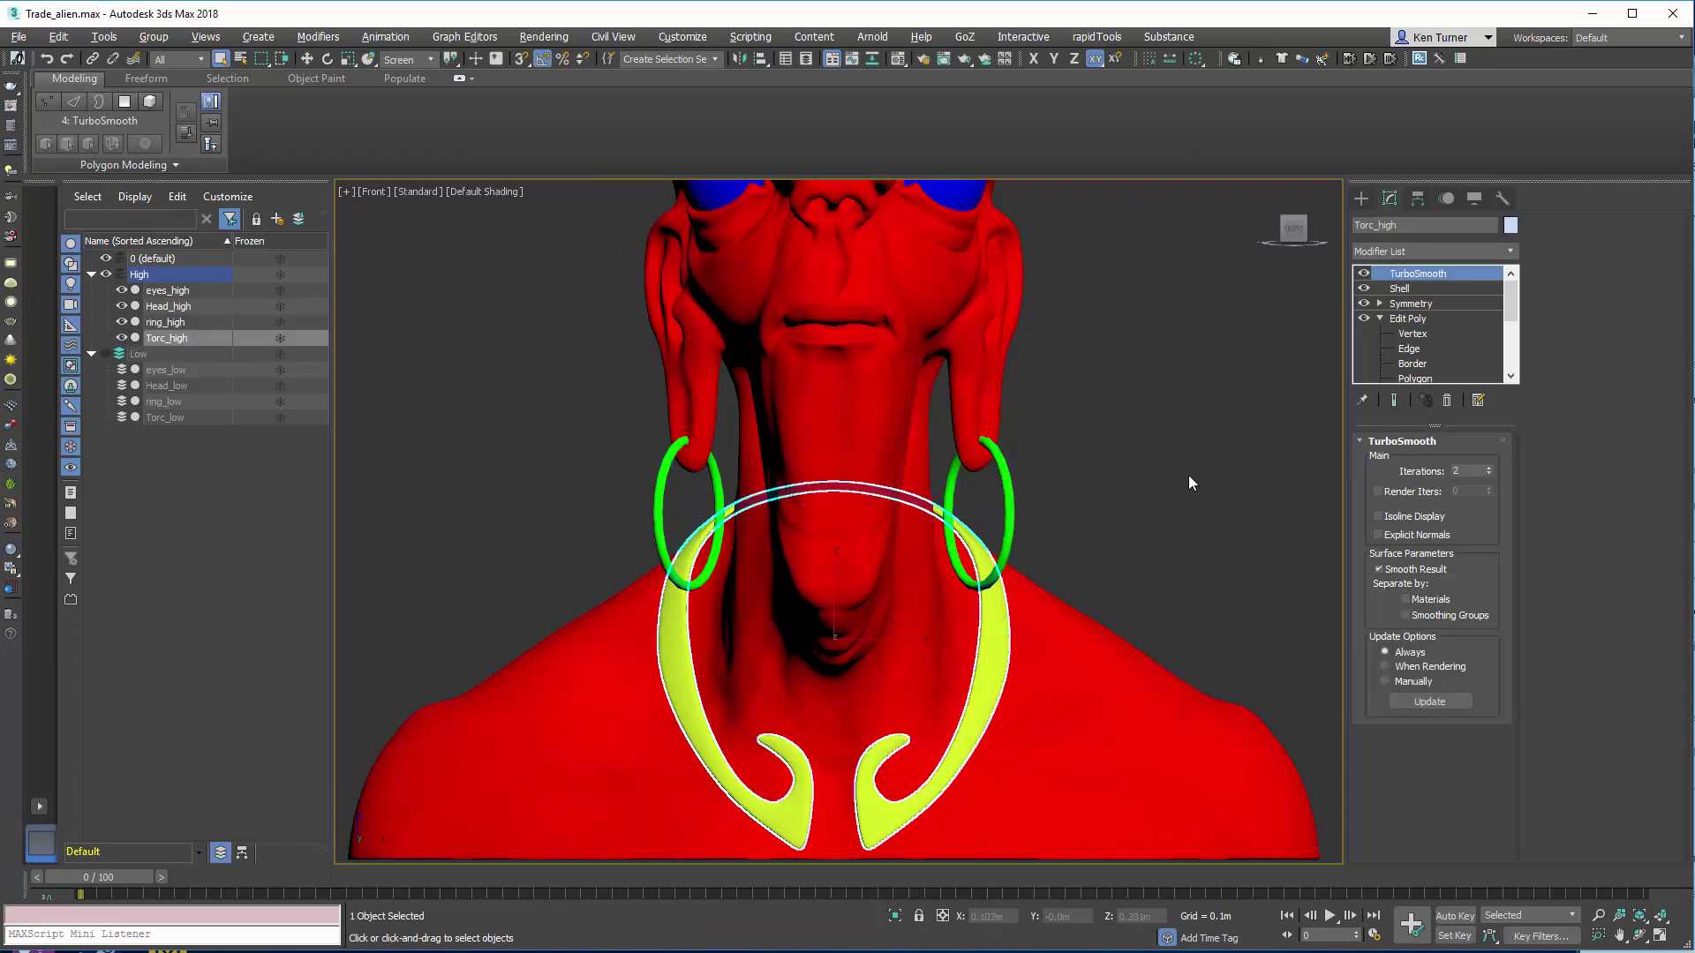
middle_click_drag(1222, 416, 1165, 411, "alt")
middle_click_drag(1165, 411, 1249, 372)
scroll(1104, 458, "up", 5)
middle_click_drag(1104, 458, 1123, 507, "alt")
scroll(1163, 396, "down", 6)
left_click(1179, 425)
middle_click_drag(1213, 401, 1114, 457)
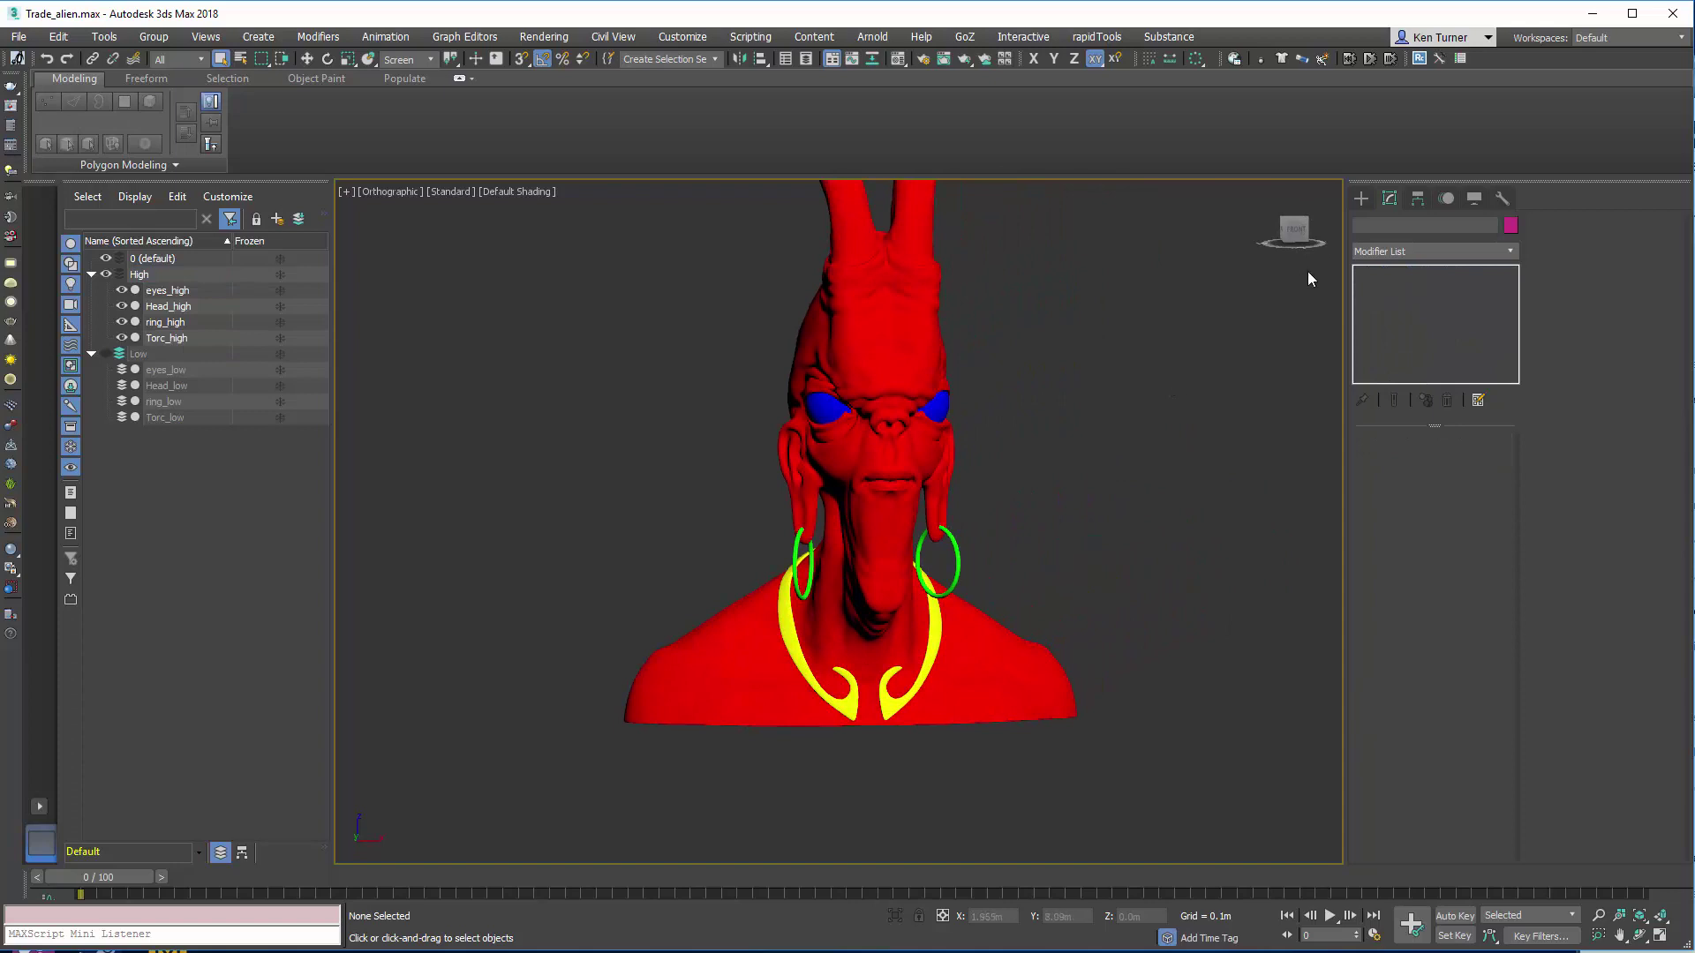
left_click(1294, 231)
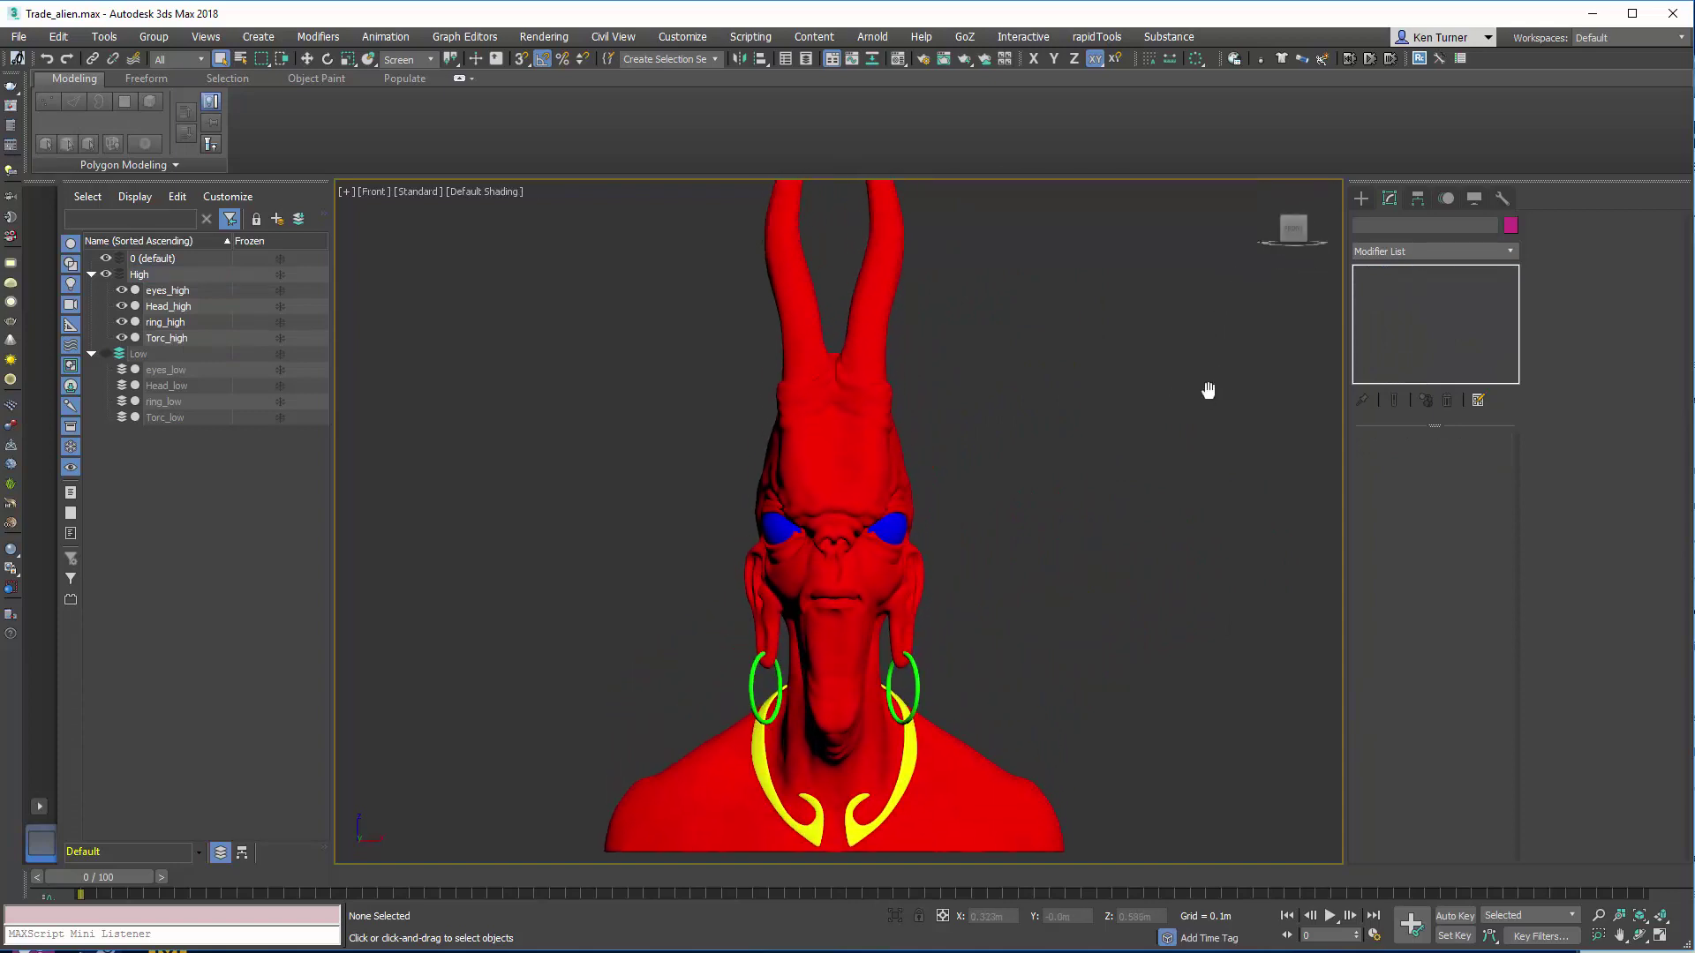